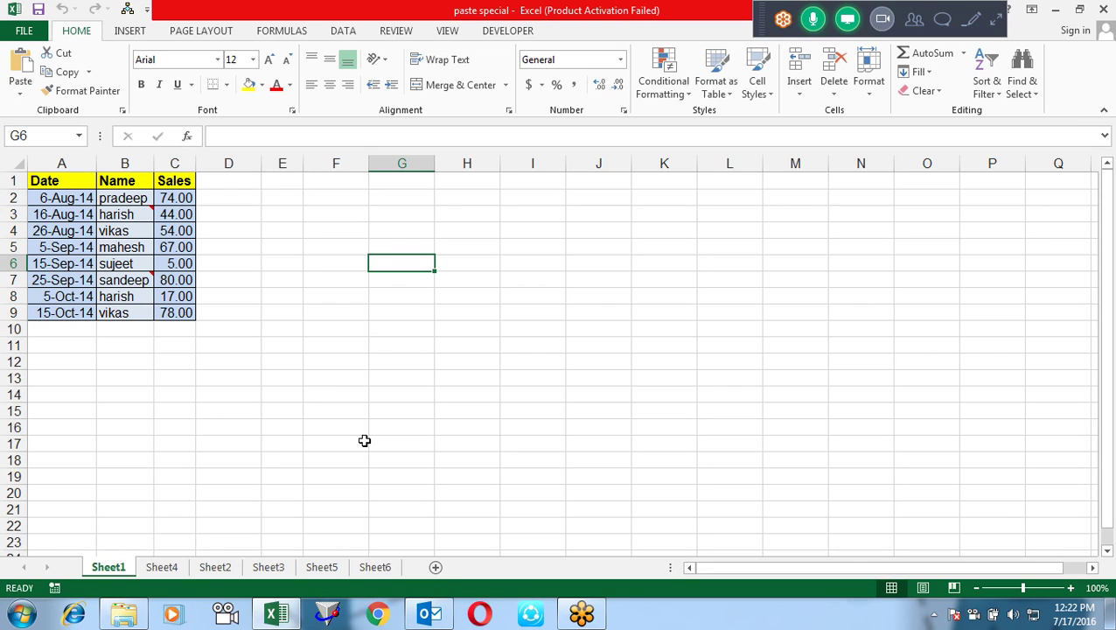
# Inspect the stored date in A2 and the RANDBETWEEN formula in C2.
pyautogui.click(81, 197)
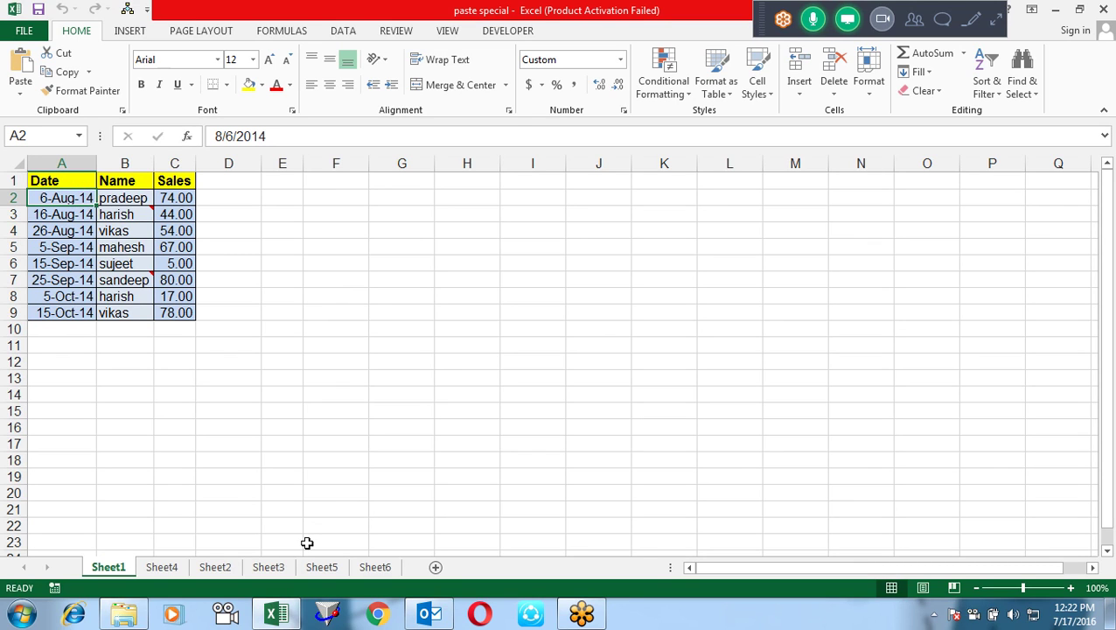
pyautogui.press('F2')
pyautogui.press('Tab')
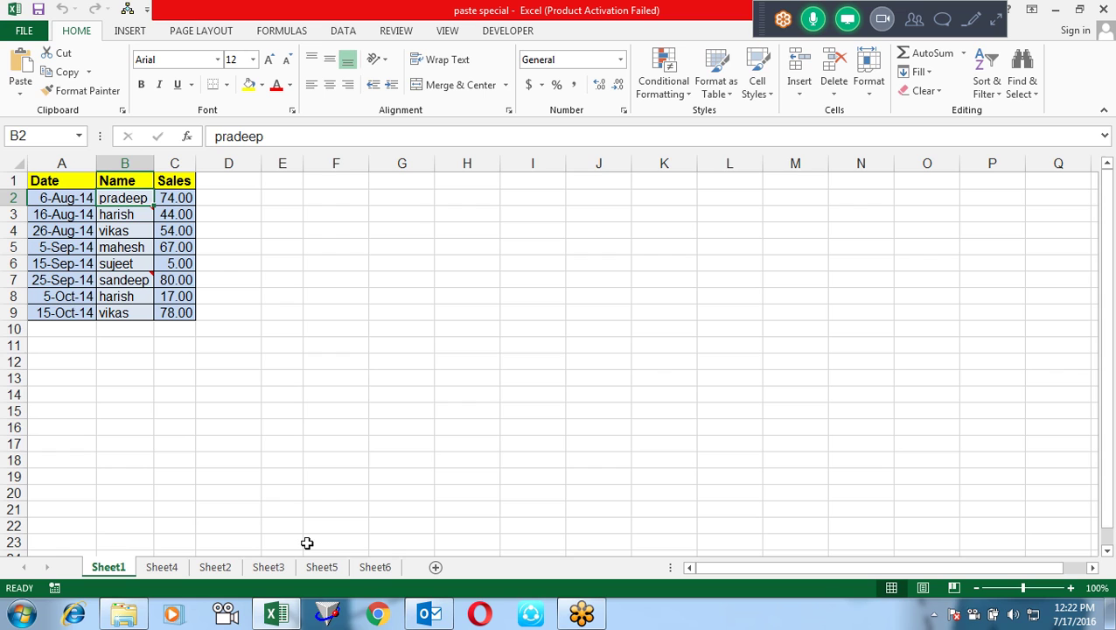
pyautogui.press('Return')
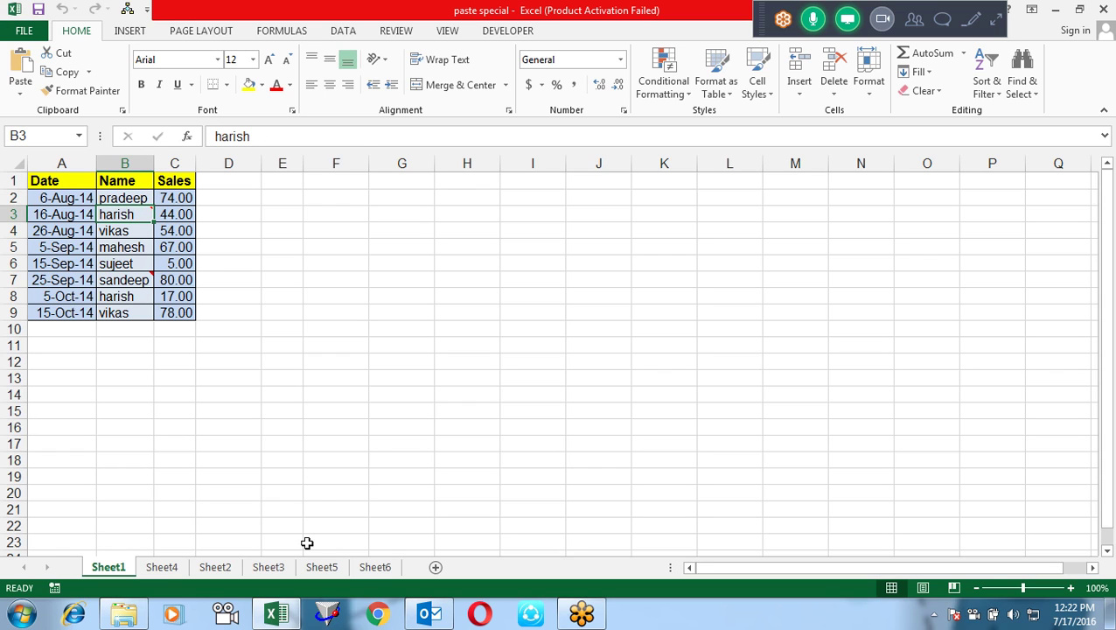
pyautogui.press('Return')
pyautogui.press('Tab')
pyautogui.hotkey('shift', 'Return')
pyautogui.hotkey('shift', 'Return')
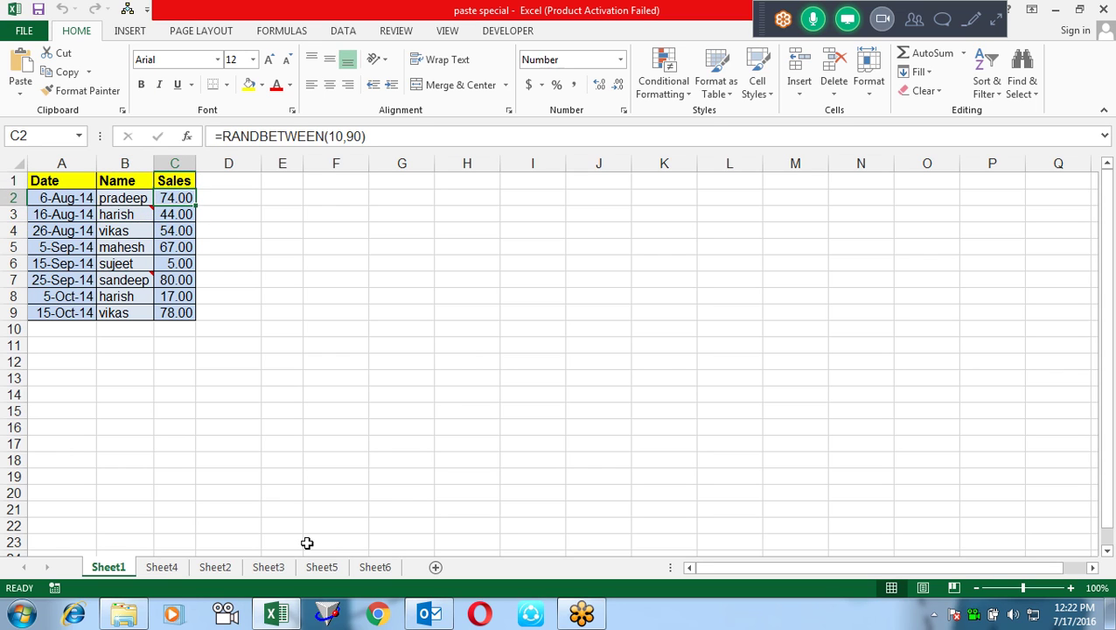
pyautogui.press('F2')
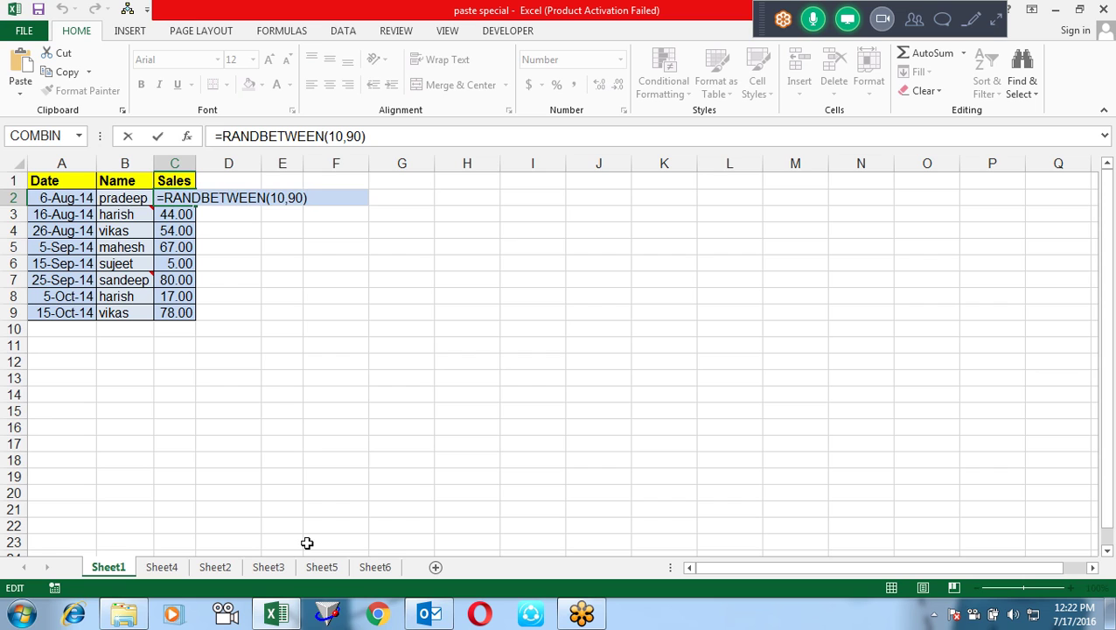
pyautogui.press('Escape')
# Enter =RANDBETWEEN(10,90) in the empty cell F2.
pyautogui.press('Right')
pyautogui.press('Right')
pyautogui.press('Right')
pyautogui.press('Left')
pyautogui.press('Left')
pyautogui.press('Left')
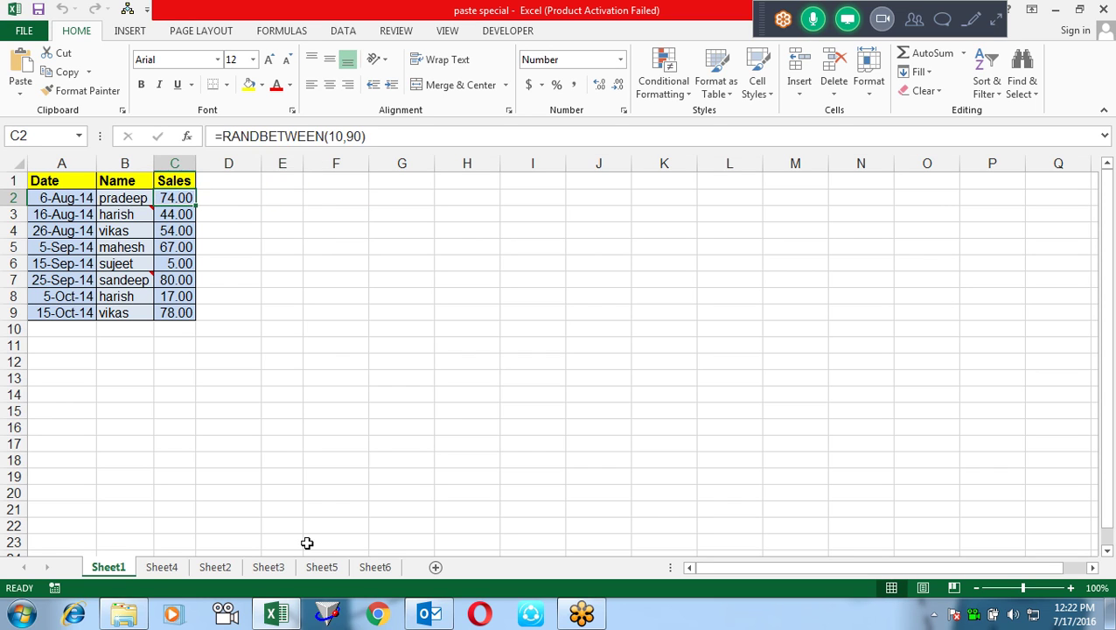
pyautogui.press('Right')
pyautogui.press('Right')
pyautogui.press('Right')
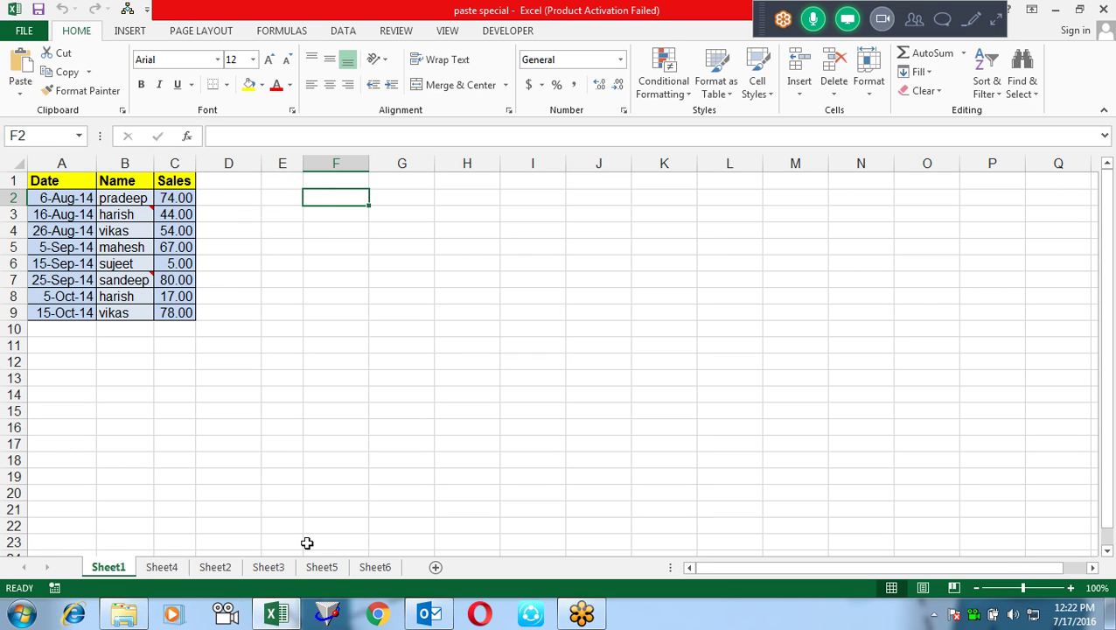
pyautogui.write('=ra')
pyautogui.press('Down')
pyautogui.press('Down')
pyautogui.press('Tab')
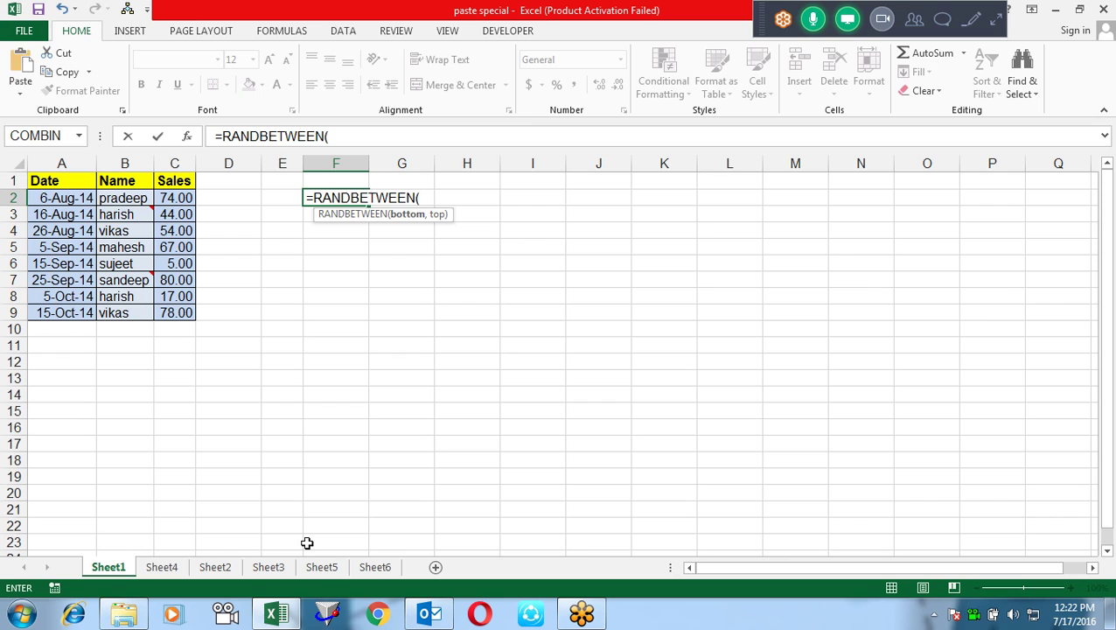
pyautogui.write('10,90')
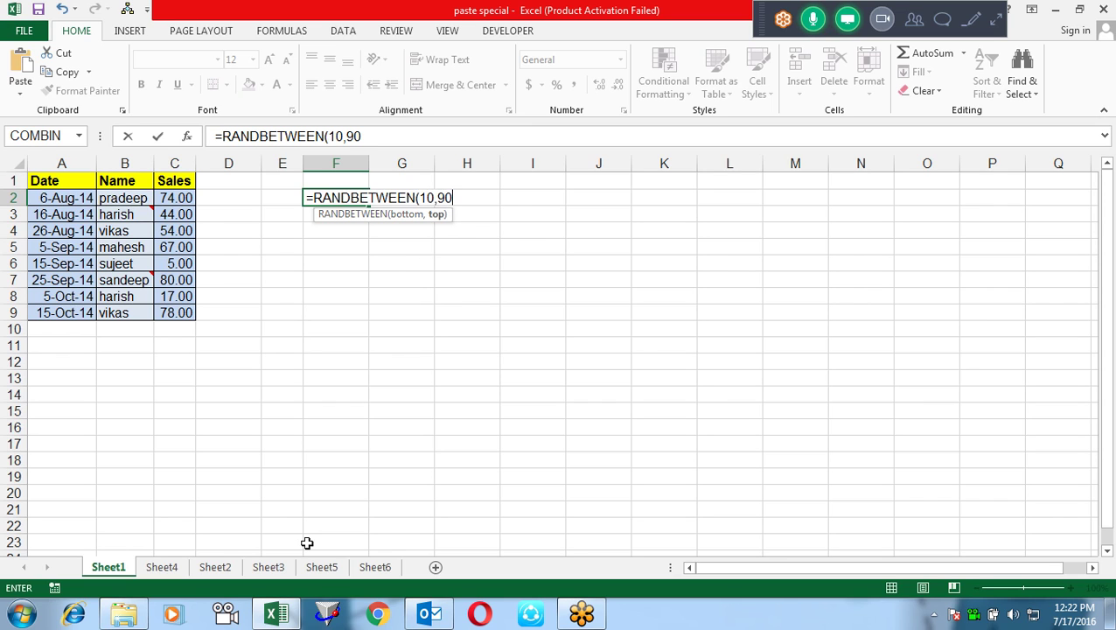
pyautogui.write(')')
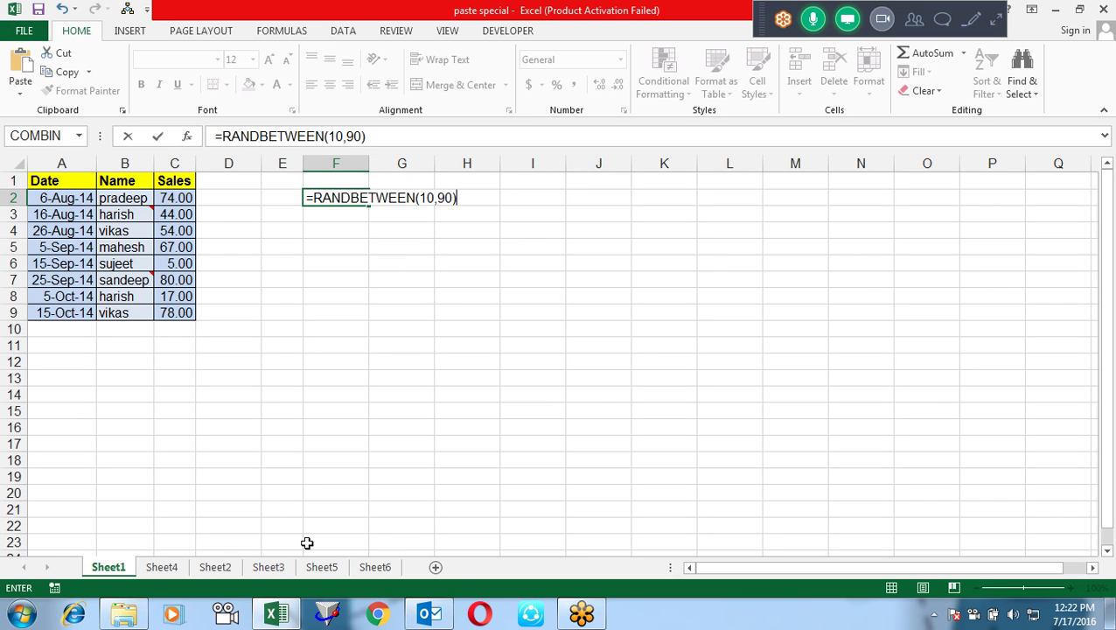
pyautogui.press('Return')
# Copy the F2 random-number formula into F3:F7.
pyautogui.press('Up')
pyautogui.hotkey('ctrl', 'c')
pyautogui.press('Down')
pyautogui.hotkey('shift', 'Down')
pyautogui.hotkey('shift', 'Down')
pyautogui.hotkey('shift', 'Down')
pyautogui.hotkey('shift', 'Down')
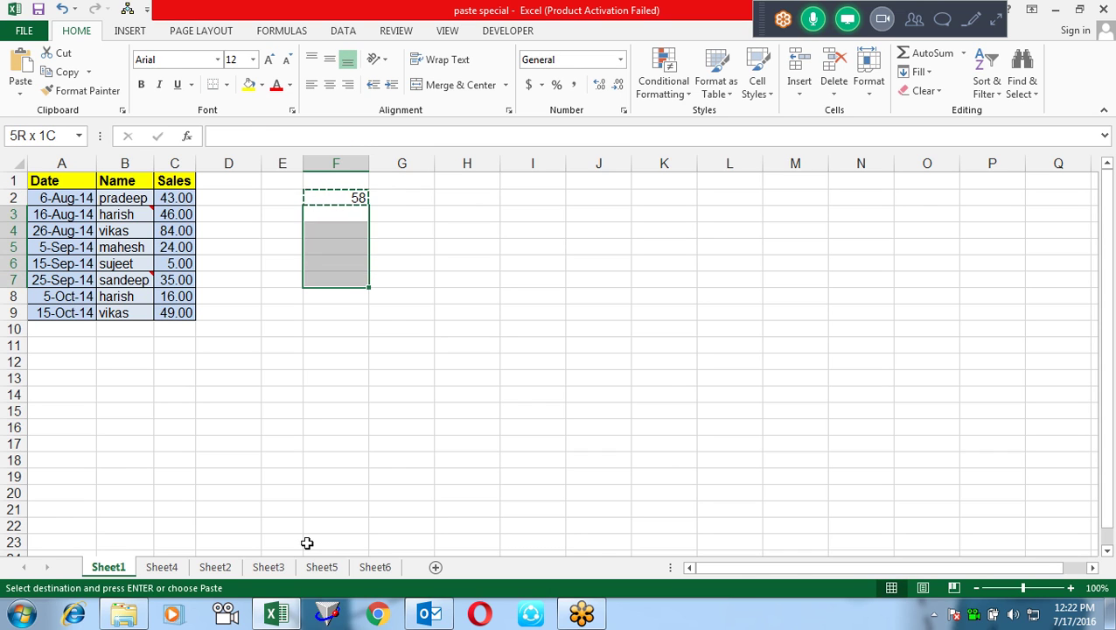
pyautogui.press('Return')
# Check the formulas in F2 and F3, then clear F2:F7.
pyautogui.press('Up')
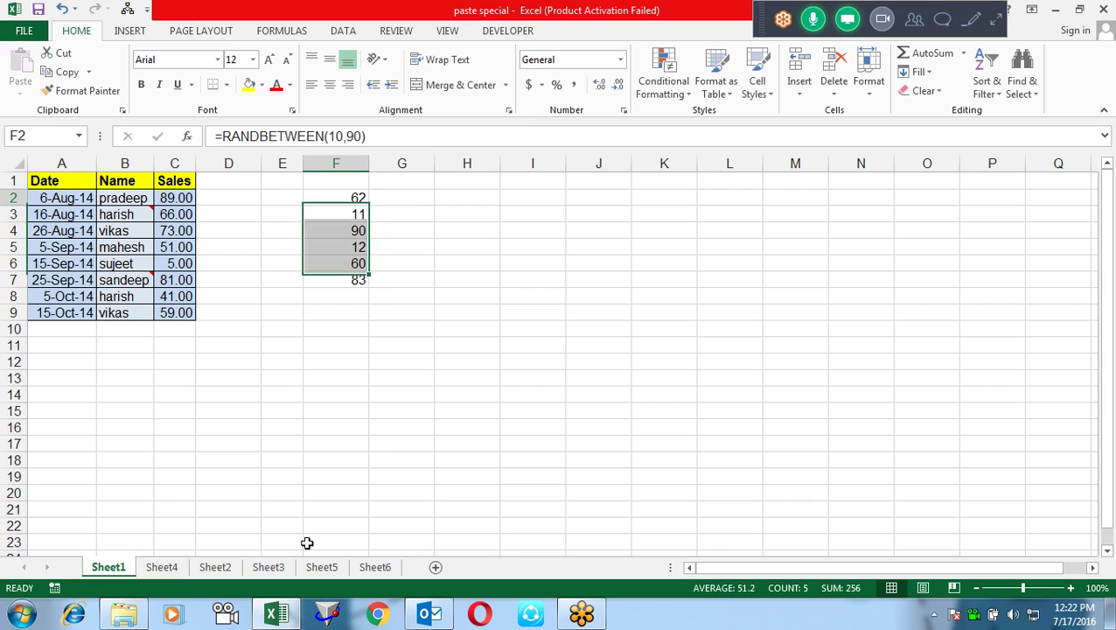
pyautogui.press('F2')
pyautogui.press('Escape')
pyautogui.press('Down')
pyautogui.press('F2')
pyautogui.press('Escape')
pyautogui.press('Up')
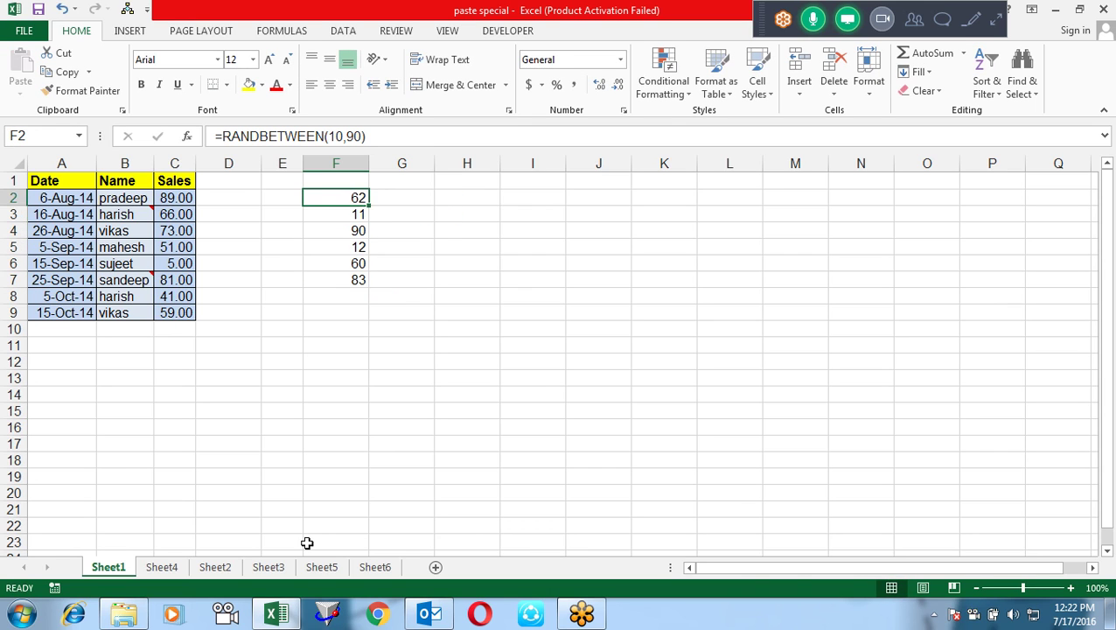
pyautogui.hotkey('shift', 'Down')
pyautogui.hotkey('shift', 'Down')
pyautogui.hotkey('shift', 'Down')
pyautogui.press('Delete')
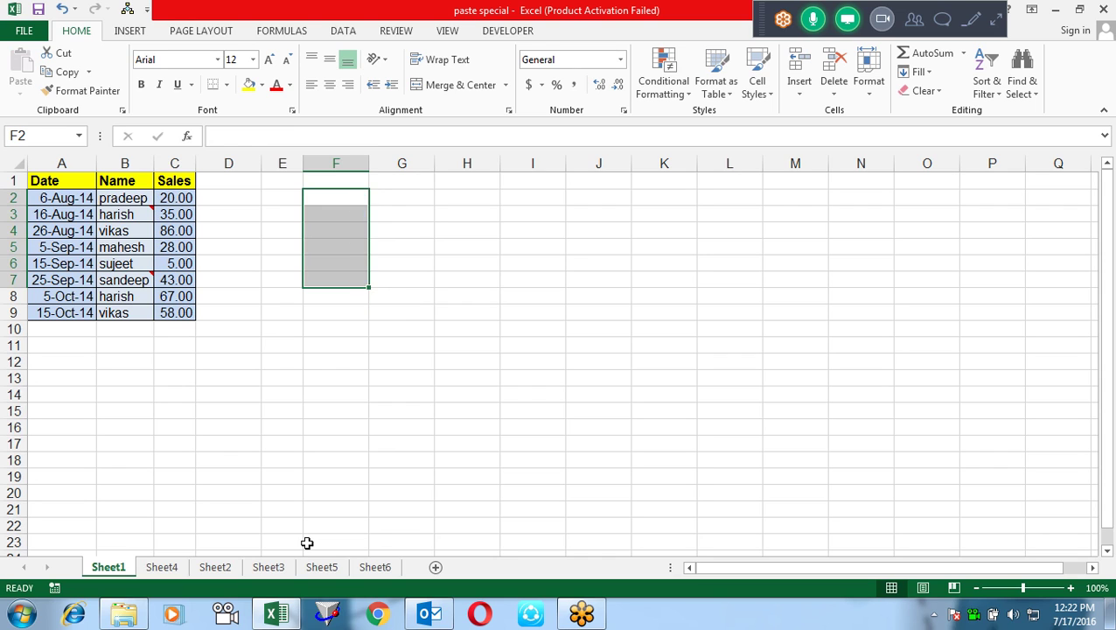
# In C6, try the invalid value 243, then pick 3 from the allowed-values list.
pyautogui.press('Left')
pyautogui.press('Left')
pyautogui.press('Left')
pyautogui.press('Down')
pyautogui.press('Down')
pyautogui.press('Down')
pyautogui.press('Down')
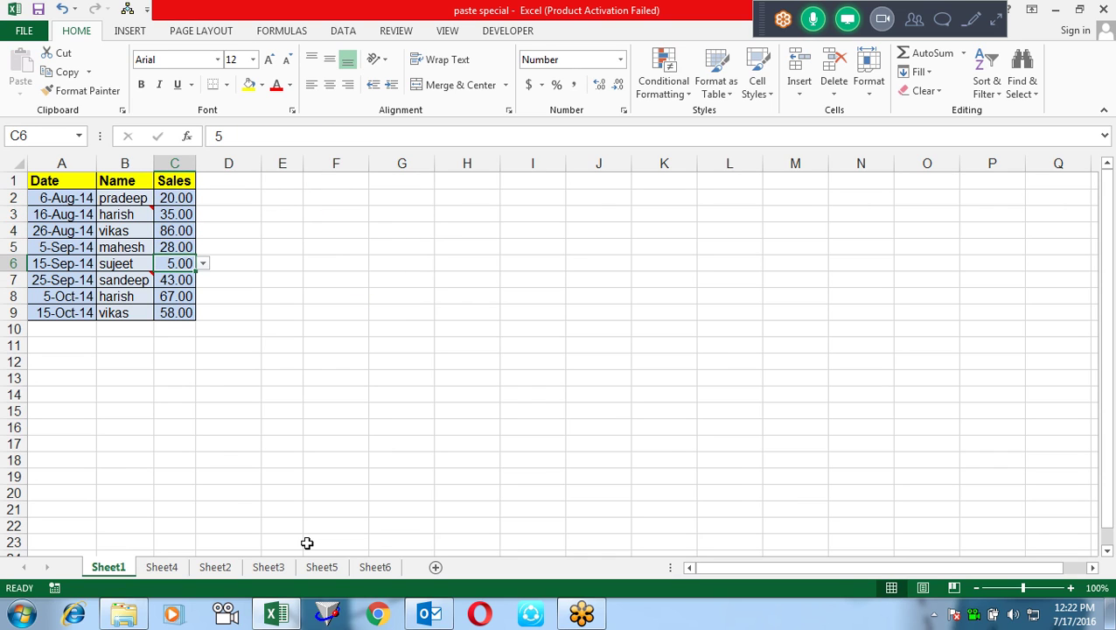
pyautogui.hotkey('alt', 'Down')
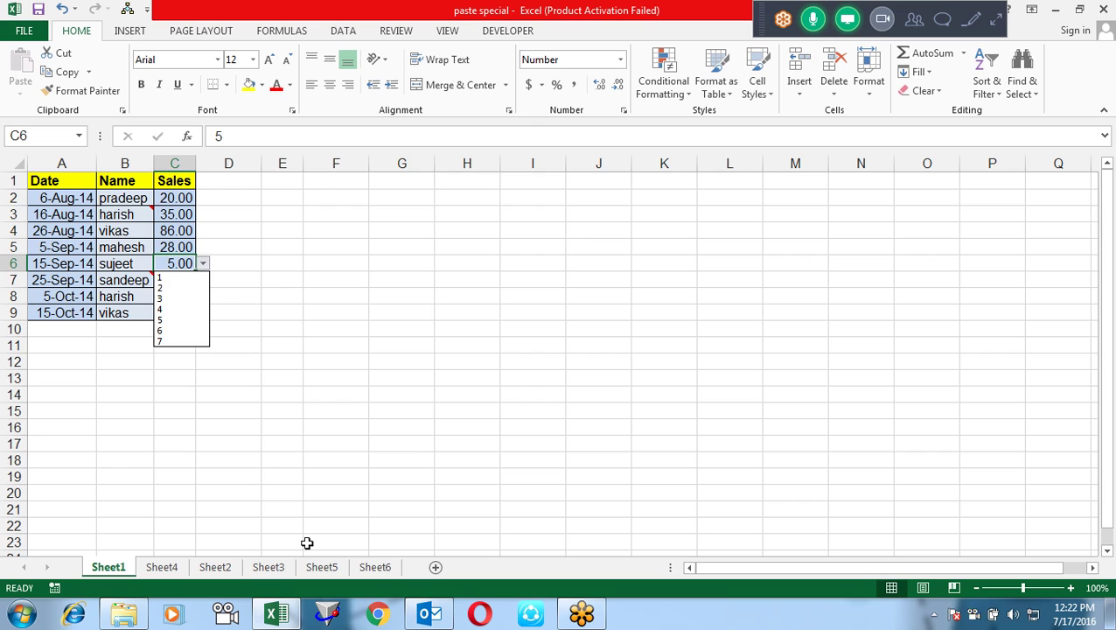
pyautogui.press('Escape')
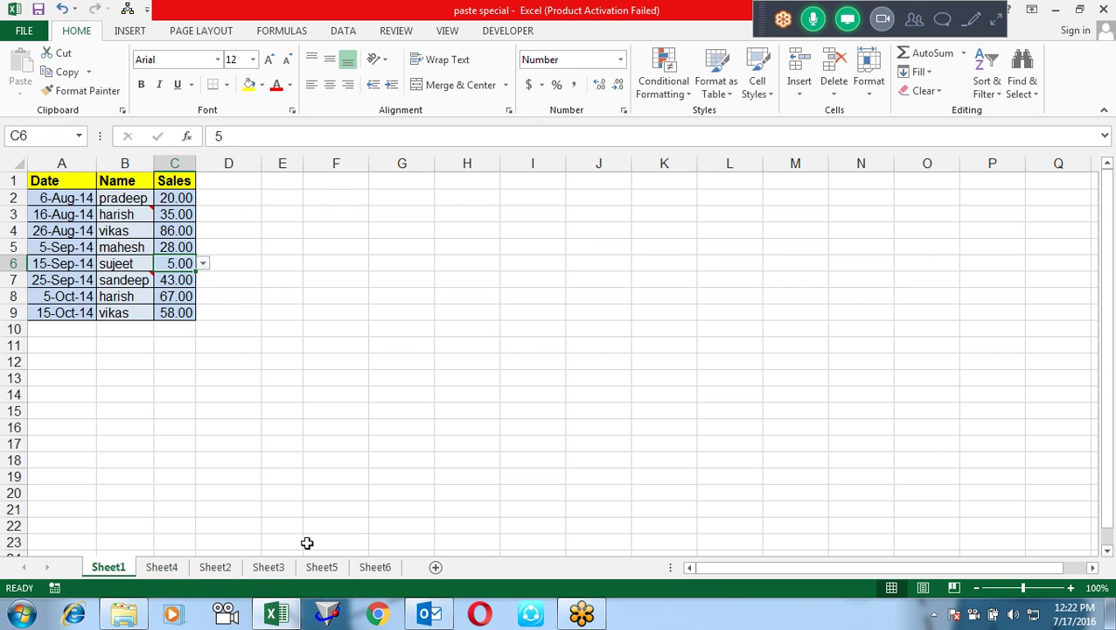
pyautogui.write('243')
pyautogui.press('Return')
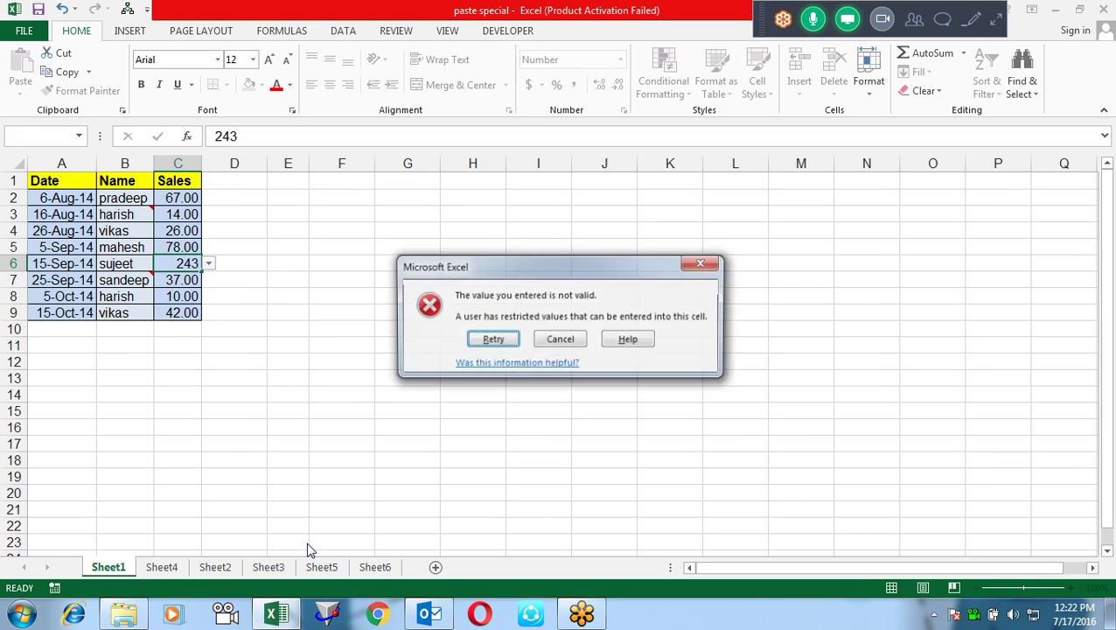
pyautogui.press('Escape')
pyautogui.hotkey('alt', 'Down')
pyautogui.press('Down')
pyautogui.press('Down')
pyautogui.press('Down')
pyautogui.press('Return')
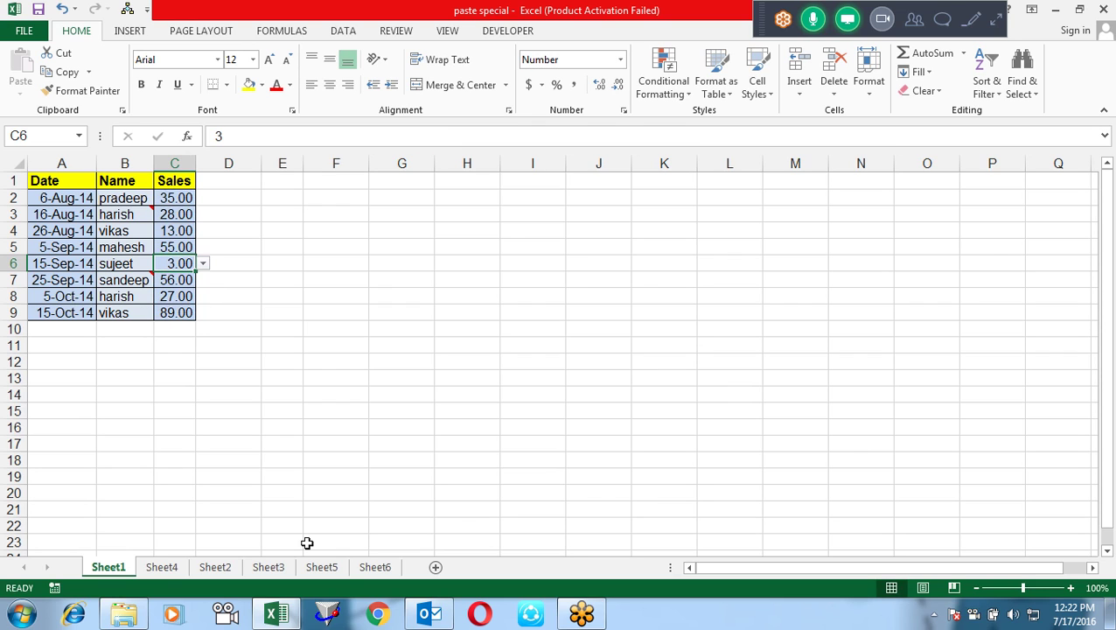
# Recheck C2's formula and review C6's allowed values list again.
pyautogui.press('Up')
pyautogui.press('Up')
pyautogui.press('Up')
pyautogui.press('Up')
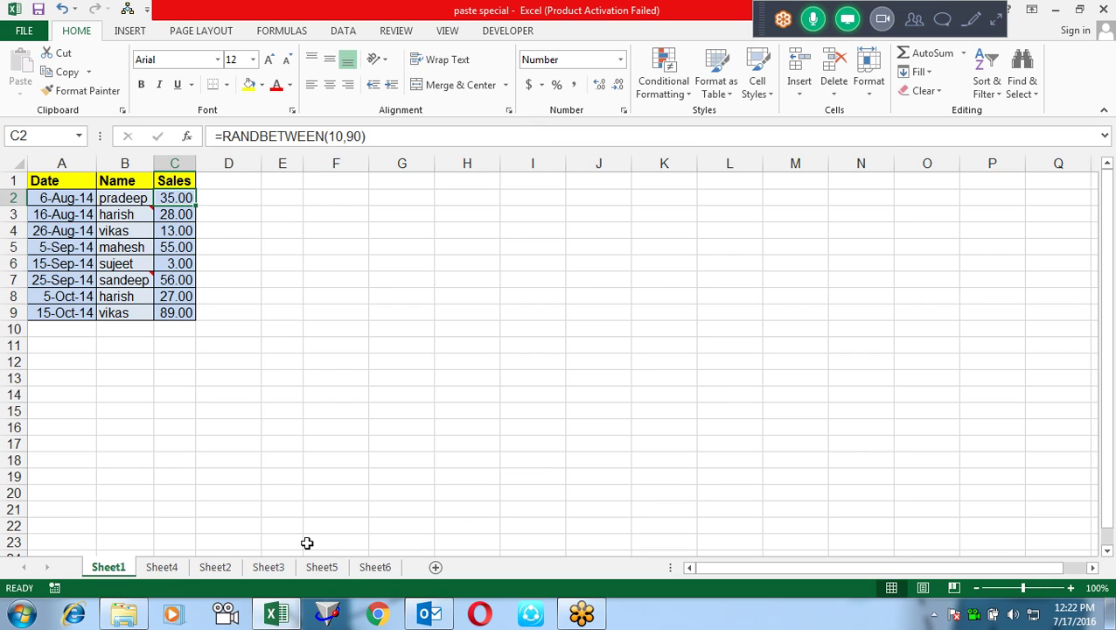
pyautogui.press('F2')
pyautogui.hotkey('ctrl', 'Return')
pyautogui.press('Down')
pyautogui.press('Down')
pyautogui.press('Down')
pyautogui.press('Down')
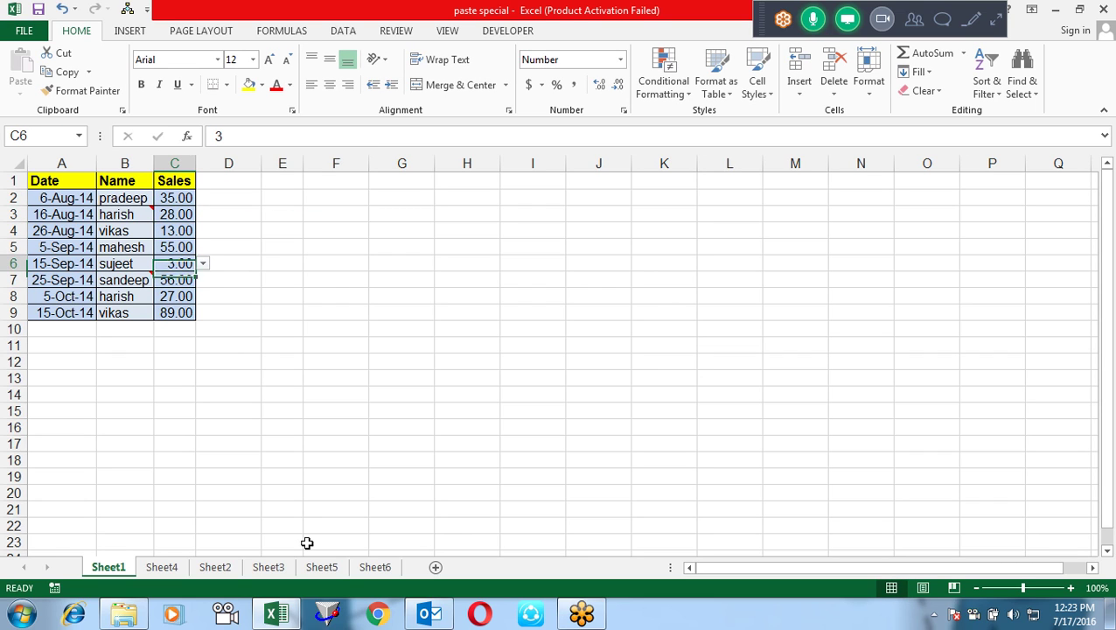
pyautogui.hotkey('alt', 'Down')
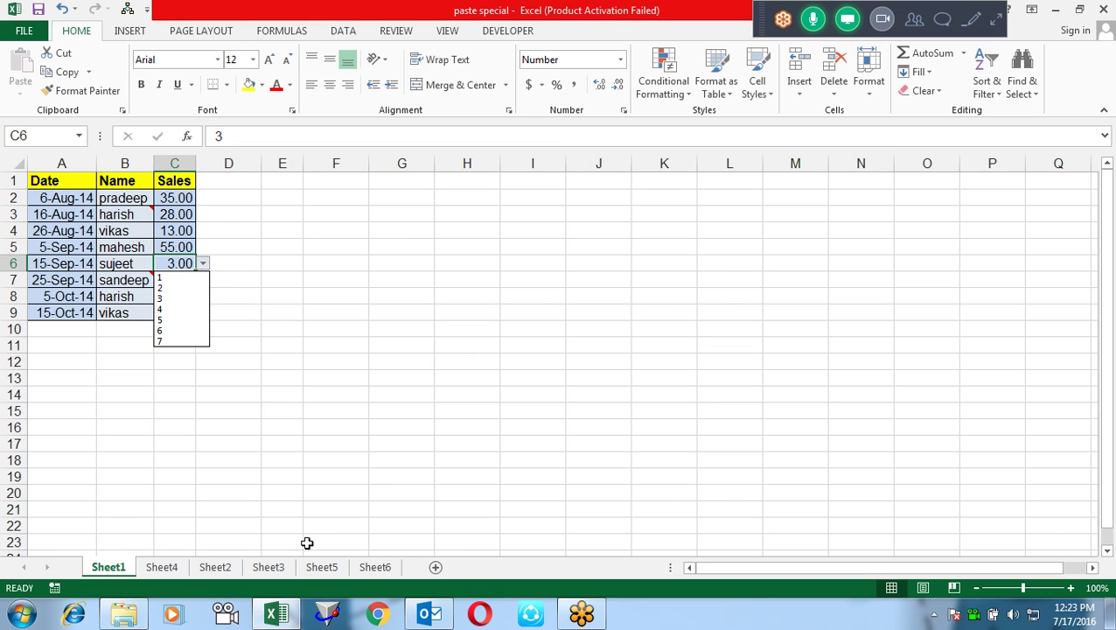
pyautogui.press('Escape')
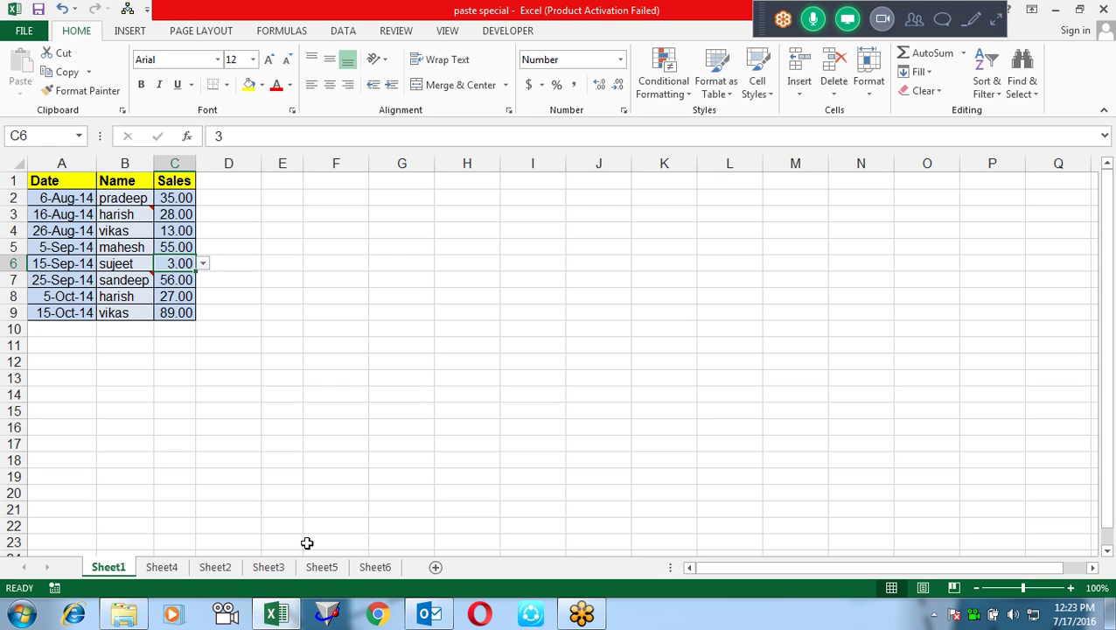
pyautogui.press('Left')
pyautogui.press('Left')
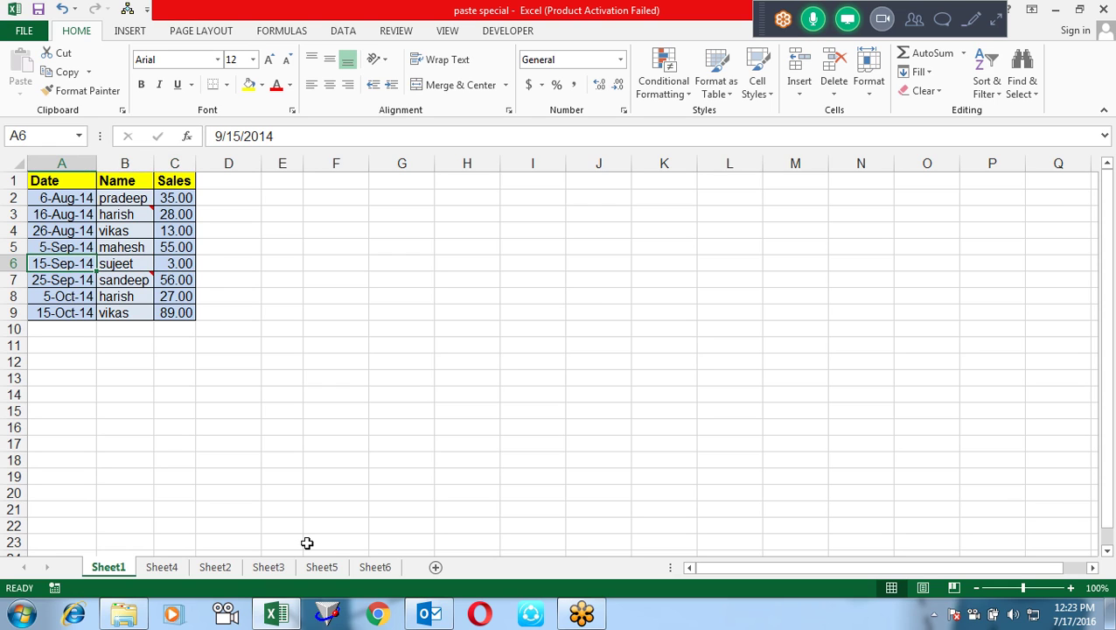
# Enter the test value 'd' in the empty cell E2.
pyautogui.press('Up')
pyautogui.press('Up')
pyautogui.press('Up')
pyautogui.press('Right')
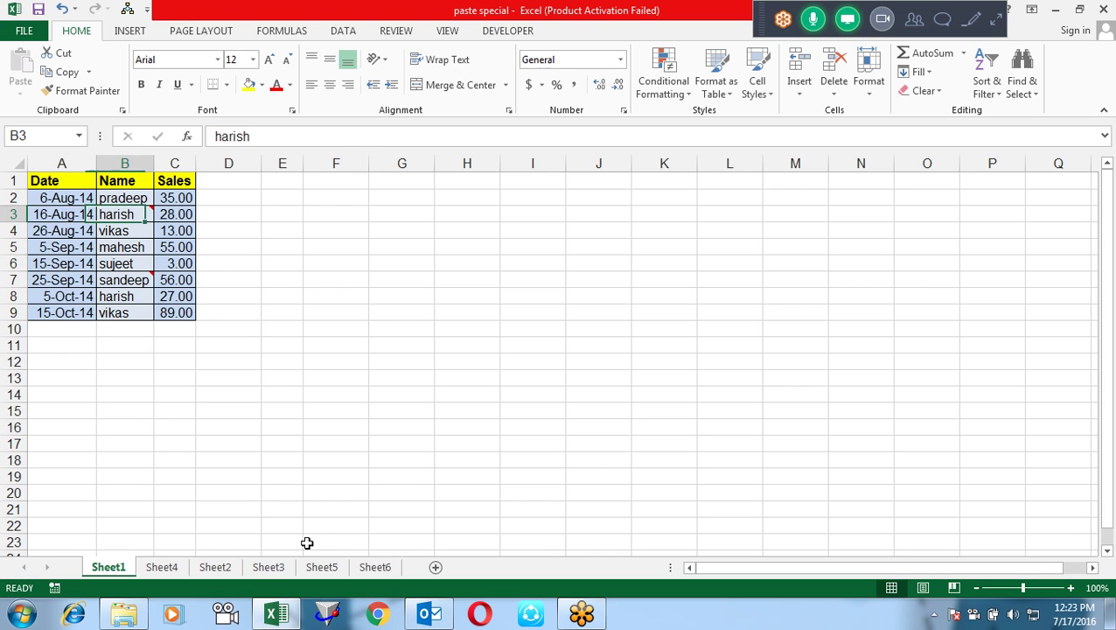
pyautogui.press('Right')
pyautogui.press('Up')
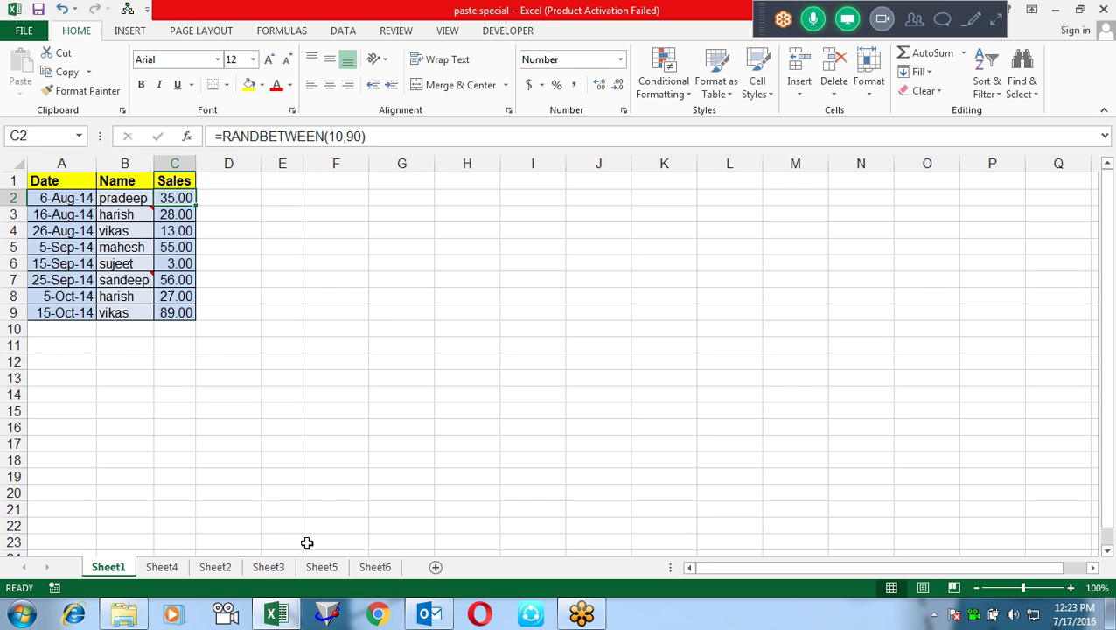
pyautogui.press('Right')
pyautogui.press('Right')
pyautogui.write('d')
pyautogui.press('Return')
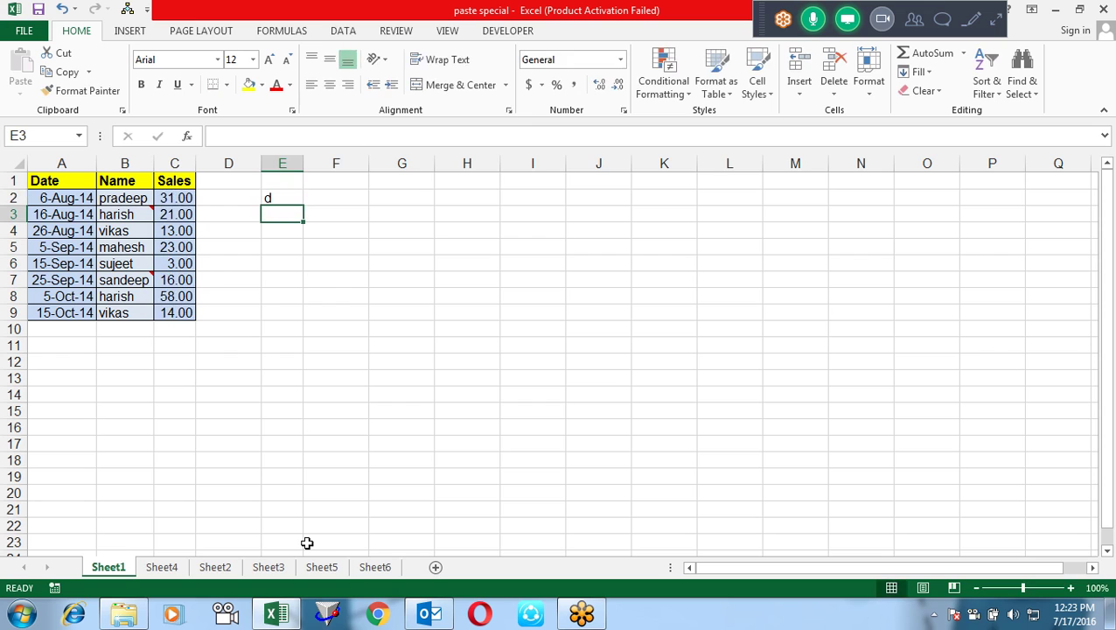
# Check the recalculated Sales values and clear the test entry from E2.
pyautogui.press('Left')
pyautogui.press('Left')
pyautogui.press('Up')
pyautogui.press('Down')
pyautogui.press('Down')
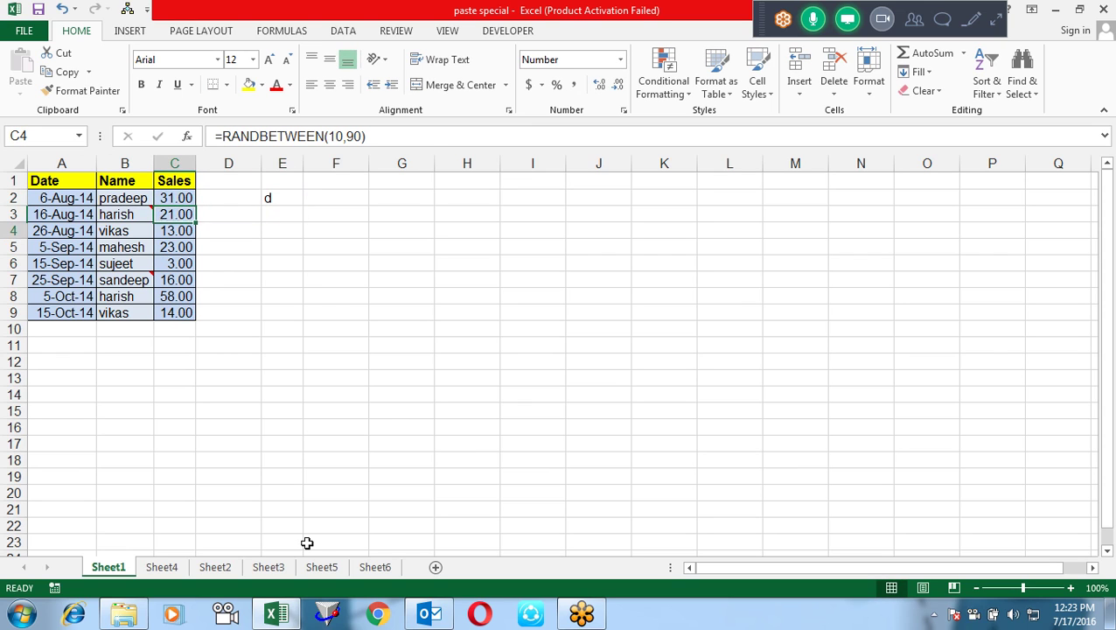
pyautogui.press('Up')
pyautogui.press('Up')
pyautogui.press('Right')
pyautogui.press('Right')
pyautogui.press('Delete')
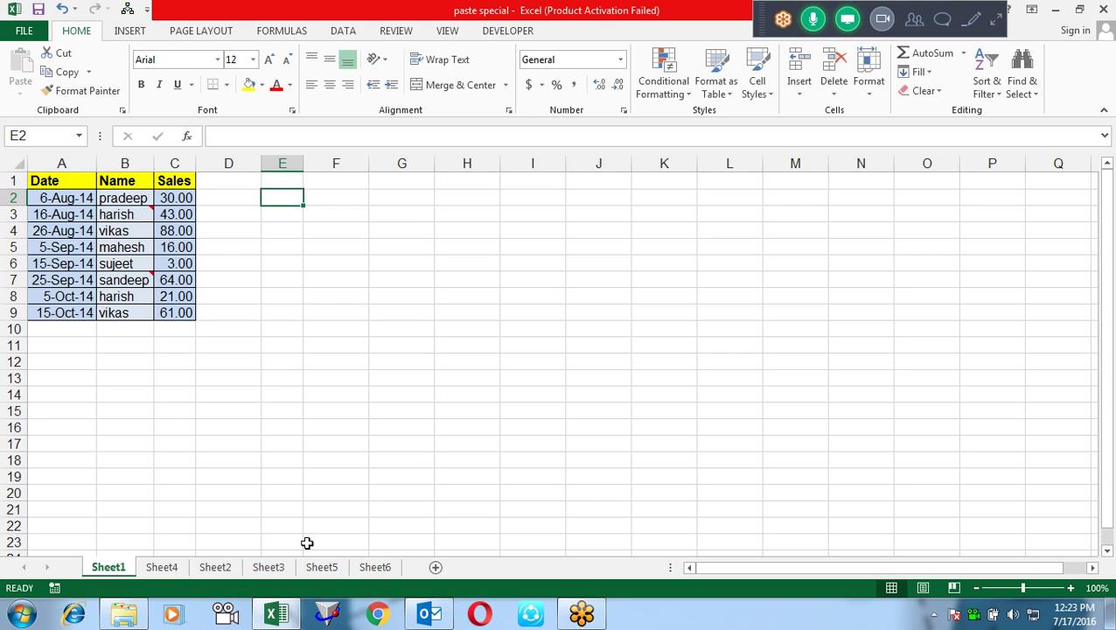
# Return to A1 and extend the selection across the header row.
pyautogui.press('Left')
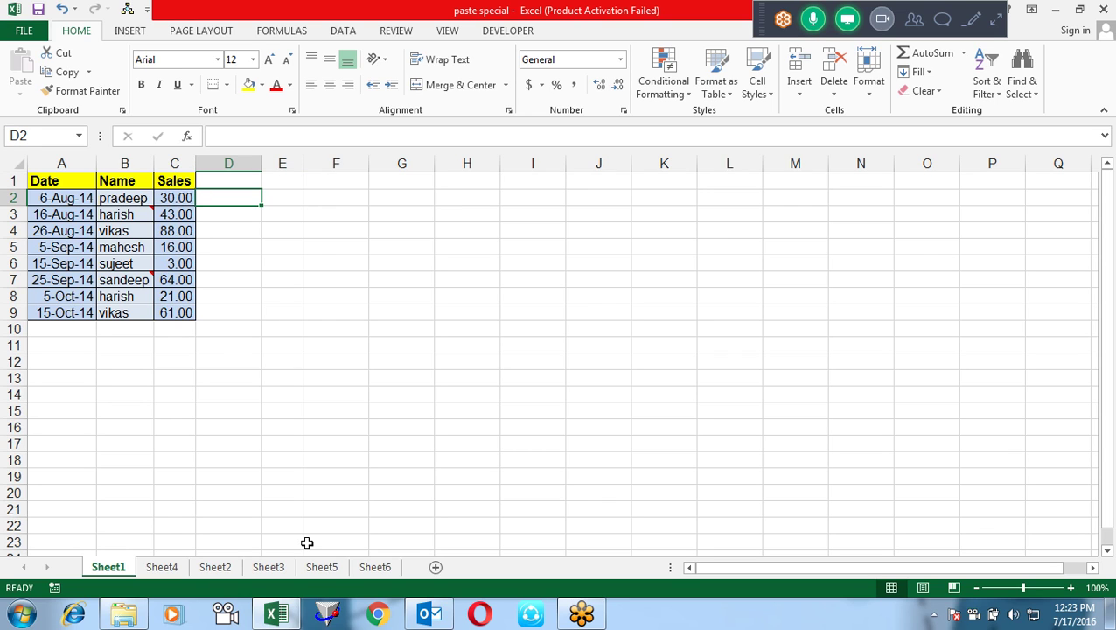
pyautogui.press('Left')
pyautogui.press('Left')
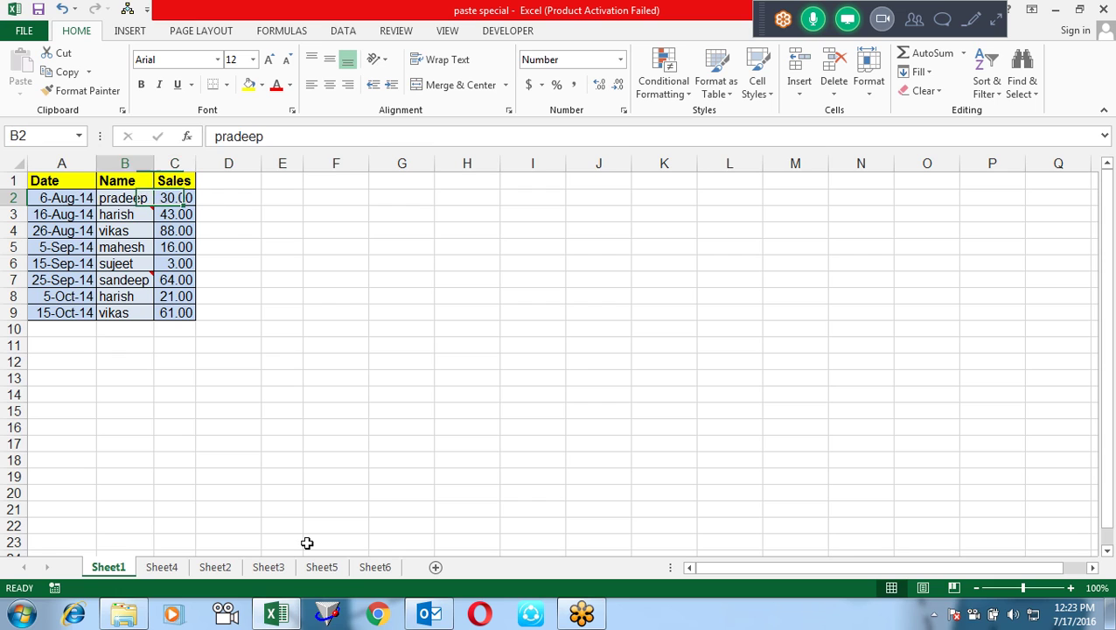
pyautogui.press('Left')
pyautogui.press('Up')
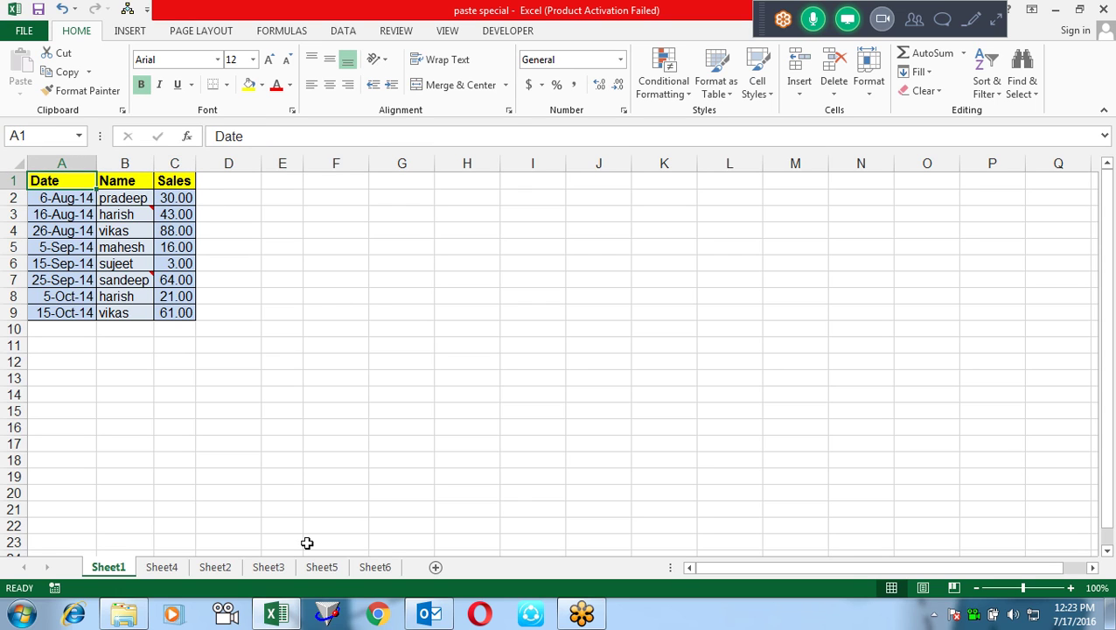
pyautogui.hotkey('ctrl', 'shift', 'Right')
# Copy A1:C9 and paste it at F1 as values only via Paste Special.
pyautogui.hotkey('ctrl', 'shift', 'Down')
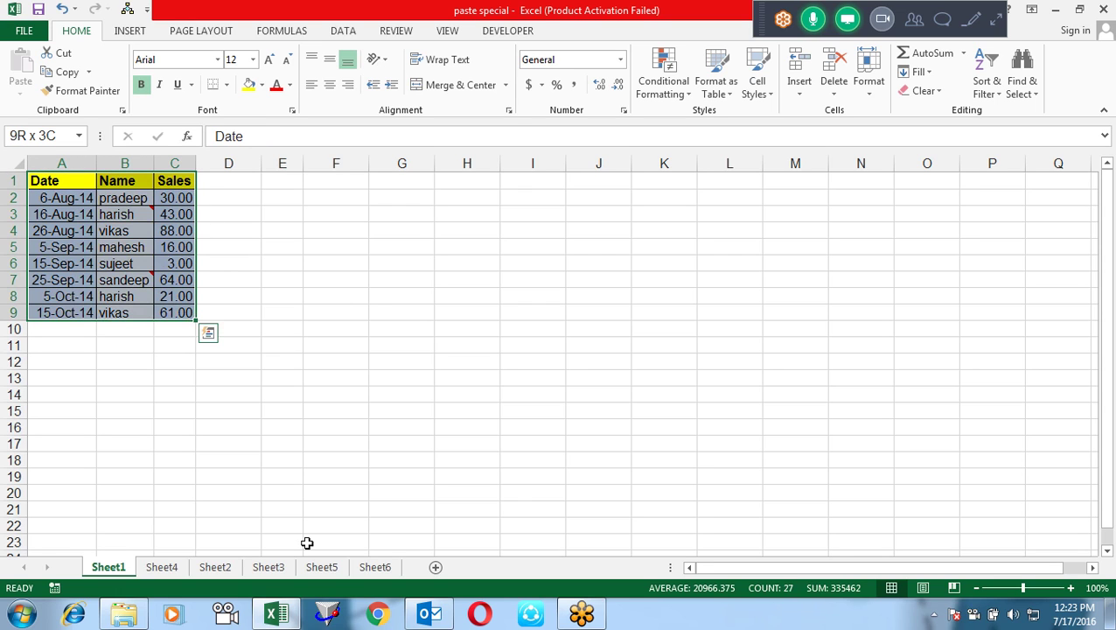
pyautogui.hotkey('ctrl', 'c')
pyautogui.press('Right')
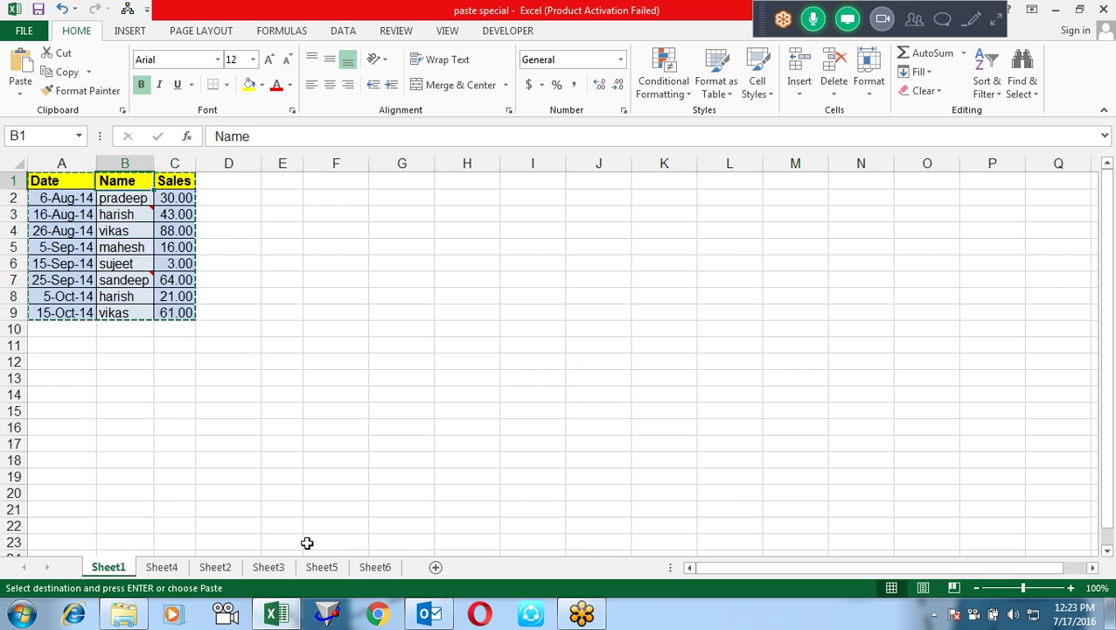
pyautogui.press('Right')
pyautogui.press('Right')
pyautogui.press('Right')
pyautogui.press('Right')
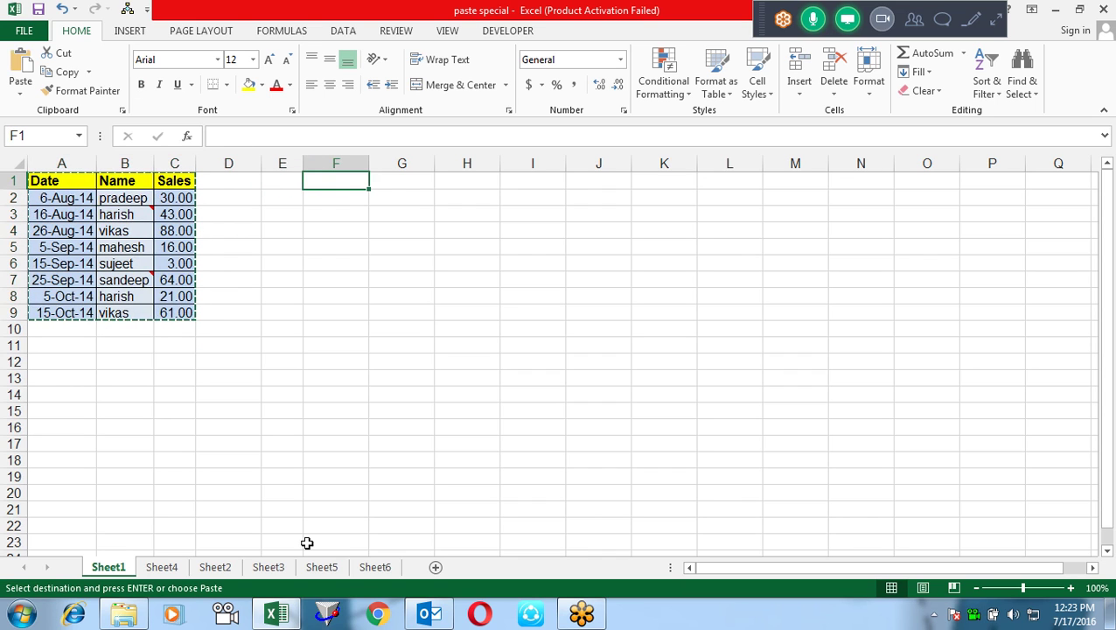
pyautogui.rightClick(339, 185)
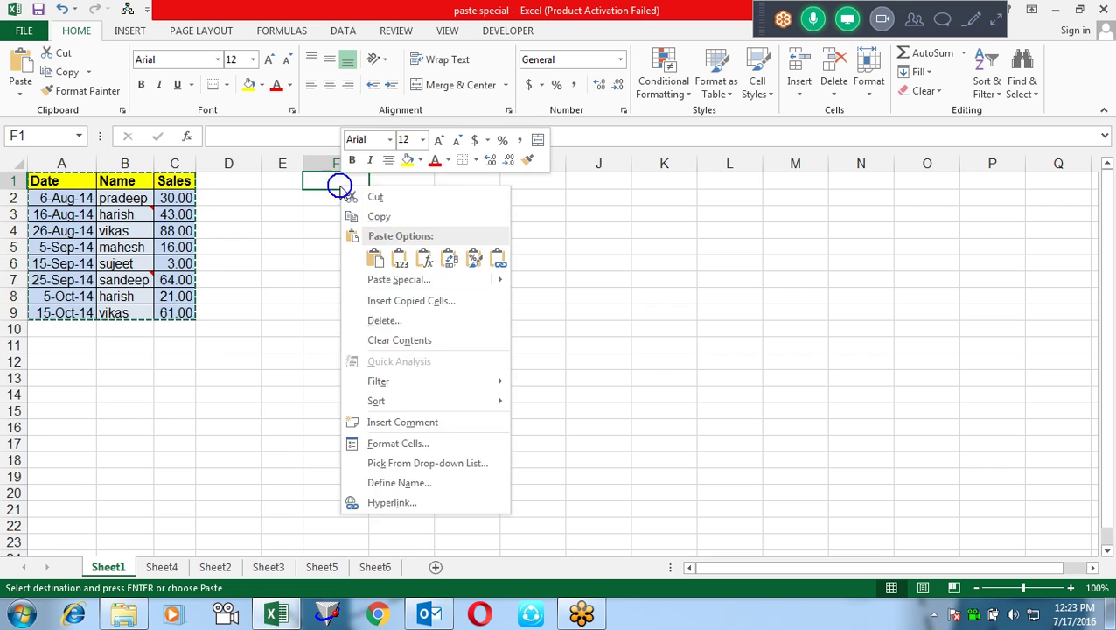
pyautogui.click(412, 281)
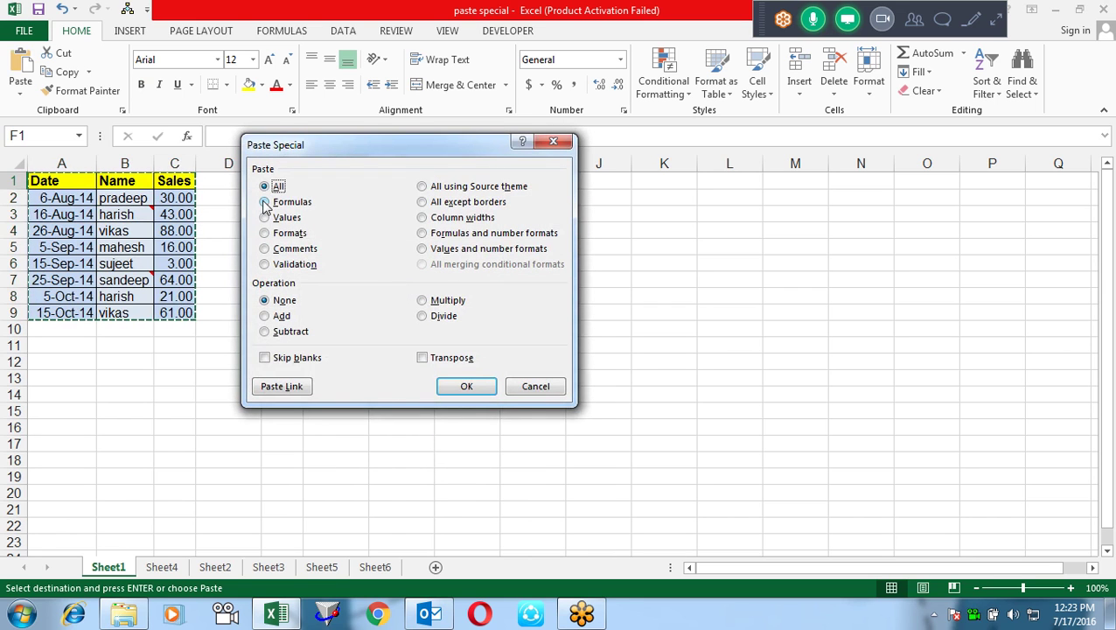
pyautogui.click(265, 217)
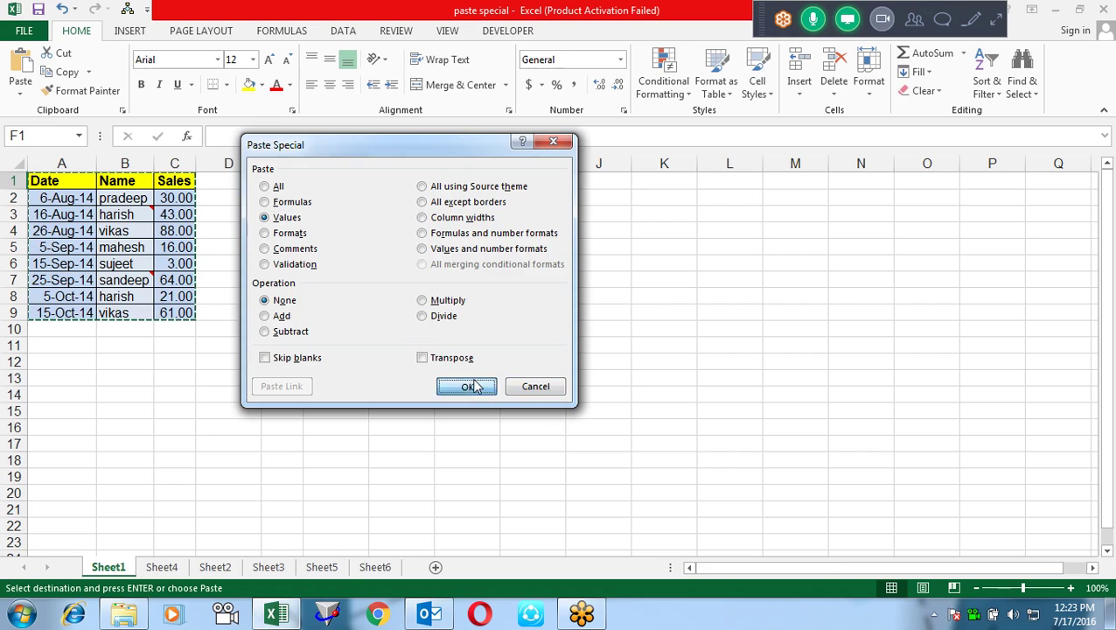
pyautogui.click(475, 387)
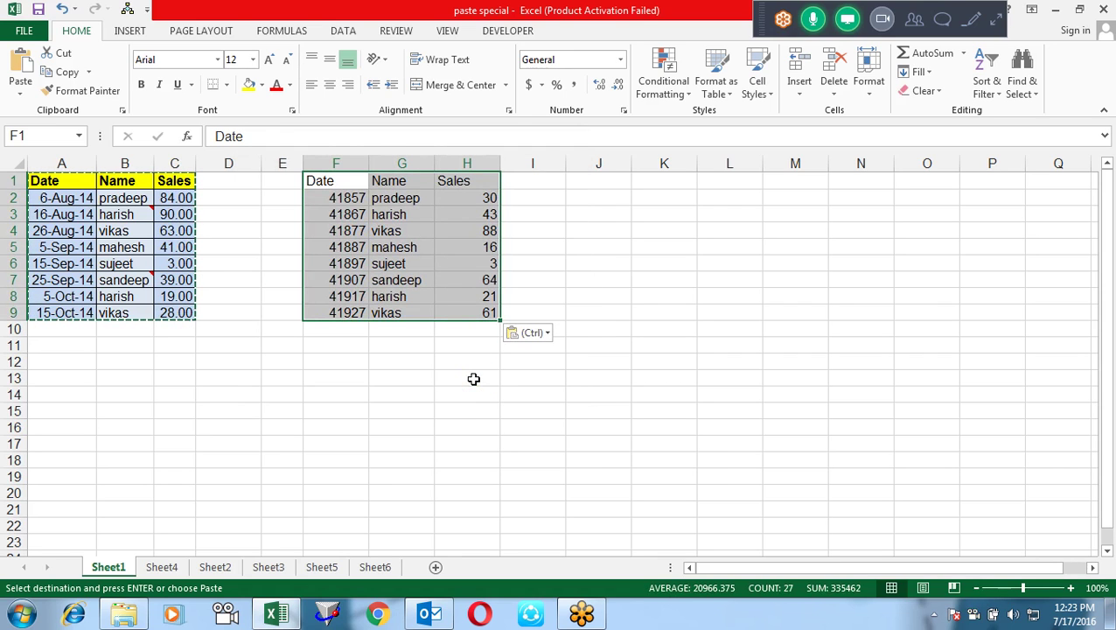
pyautogui.click(490, 198)
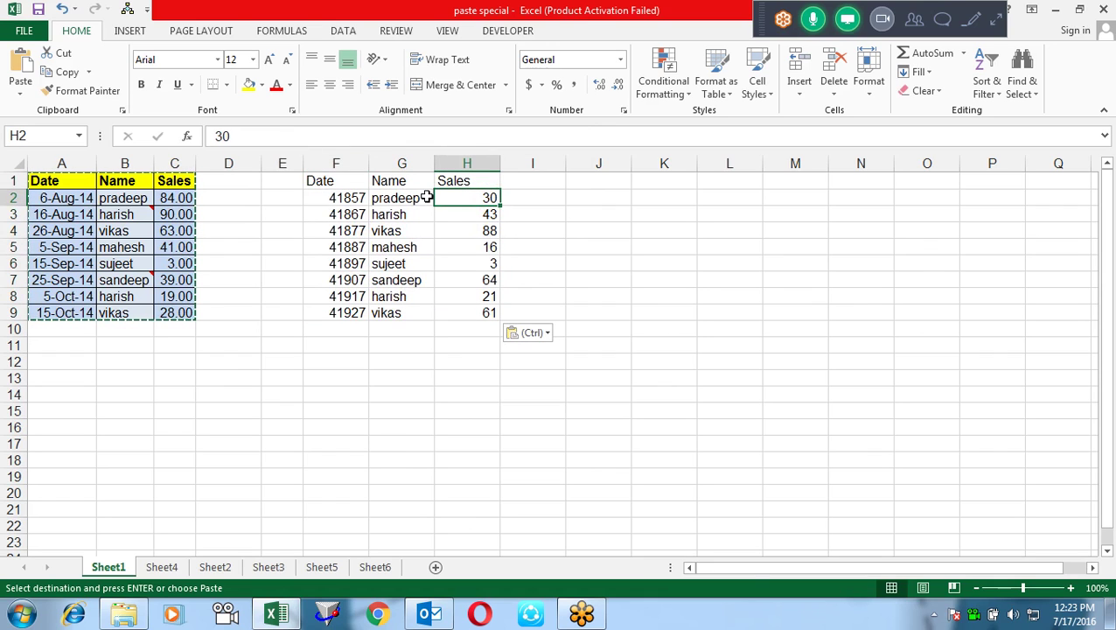
pyautogui.click(463, 215)
pyautogui.moveTo(341, 198); pyautogui.dragTo(345, 279)
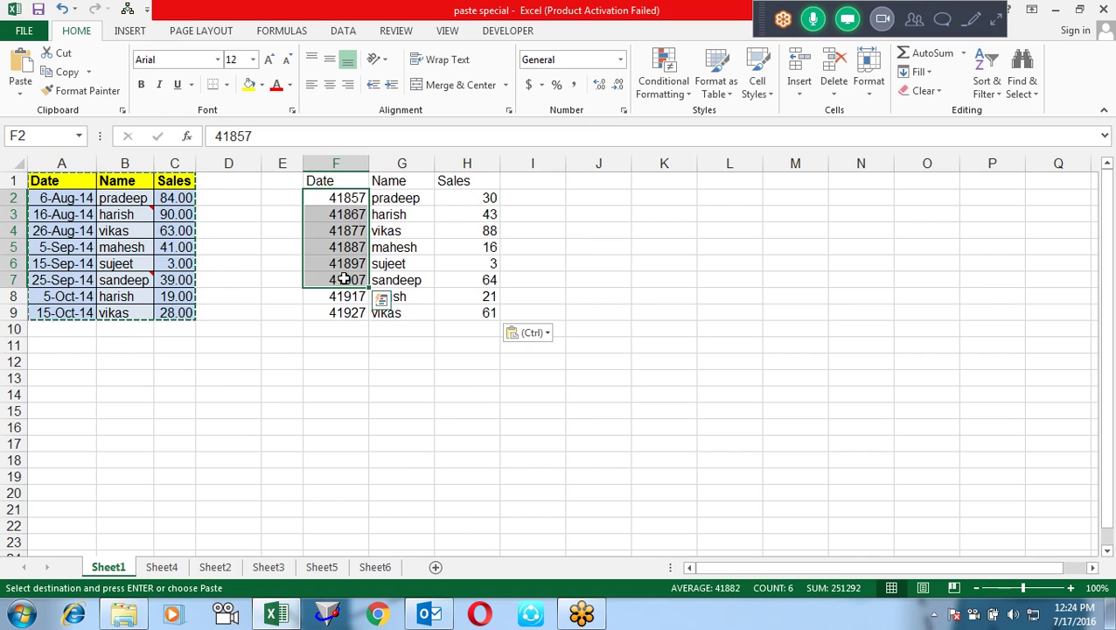
pyautogui.moveTo(453, 204); pyautogui.dragTo(456, 263)
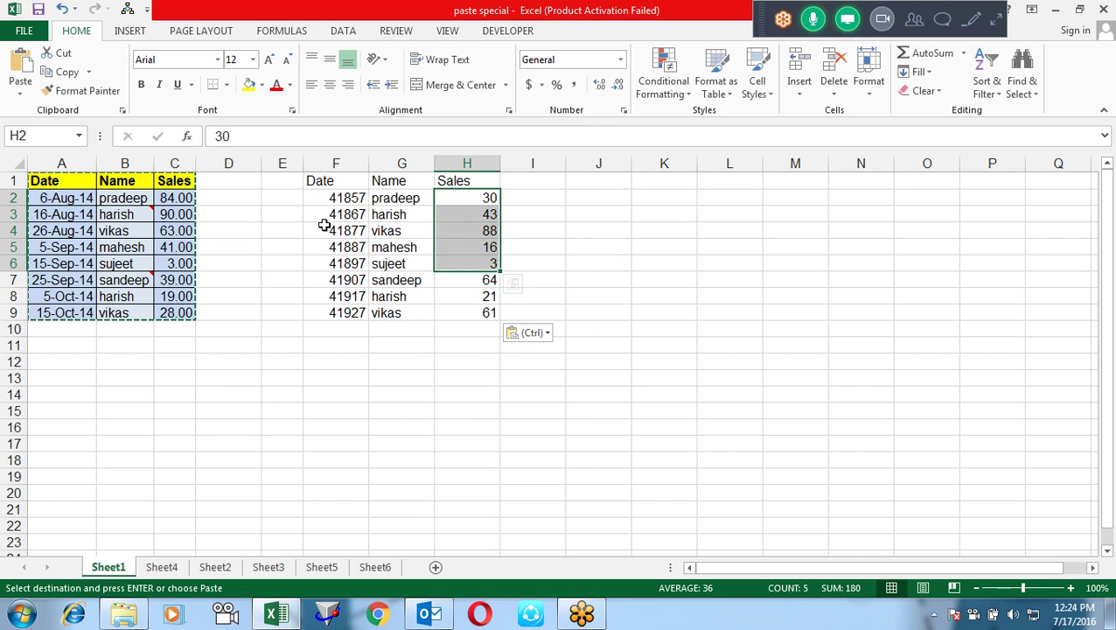
pyautogui.click(348, 189)
pyautogui.moveTo(348, 189)
pyautogui.mouseDown()
pyautogui.moveTo(479, 312)
pyautogui.moveTo(278, 222)
pyautogui.moveTo(300, 169)
pyautogui.mouseUp()
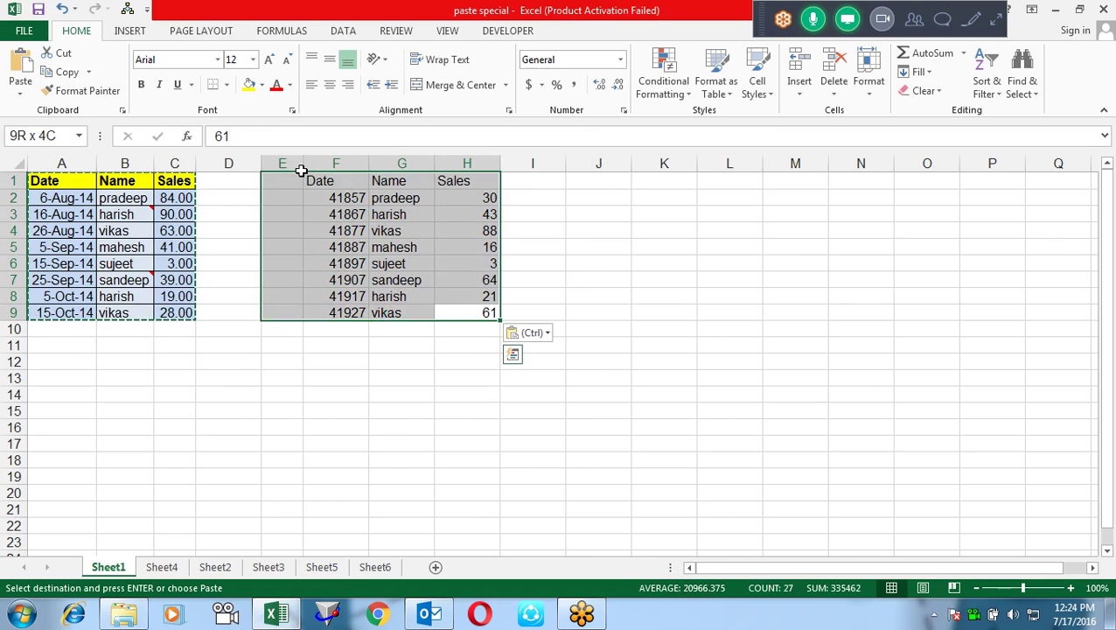
# Clear the values-only copy and copy the sales table A1:C9 again.
pyautogui.press('Delete')
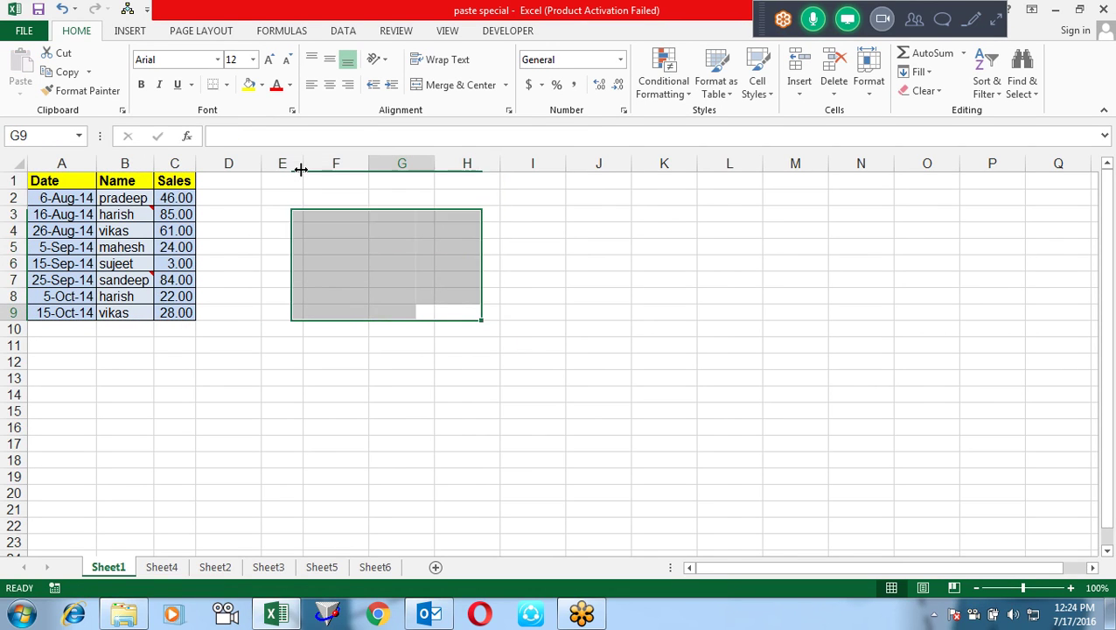
pyautogui.press('Left')
pyautogui.press('Left')
pyautogui.press('Left')
pyautogui.press('Left')
pyautogui.press('Left')
pyautogui.press('Left')
pyautogui.hotkey('ctrl', 'Home')
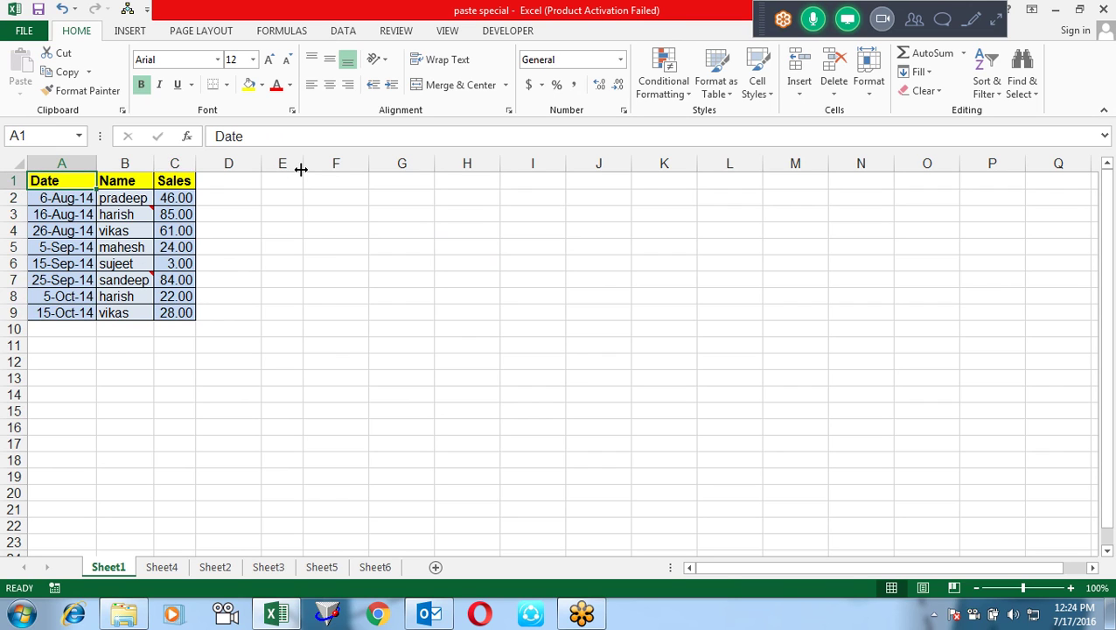
pyautogui.hotkey('ctrl', 'shift', 'End')
pyautogui.hotkey('ctrl', 'c')
# Paste the table at F1 with Paste Special 'Values and number formats'.
pyautogui.press('Right')
pyautogui.press('Right')
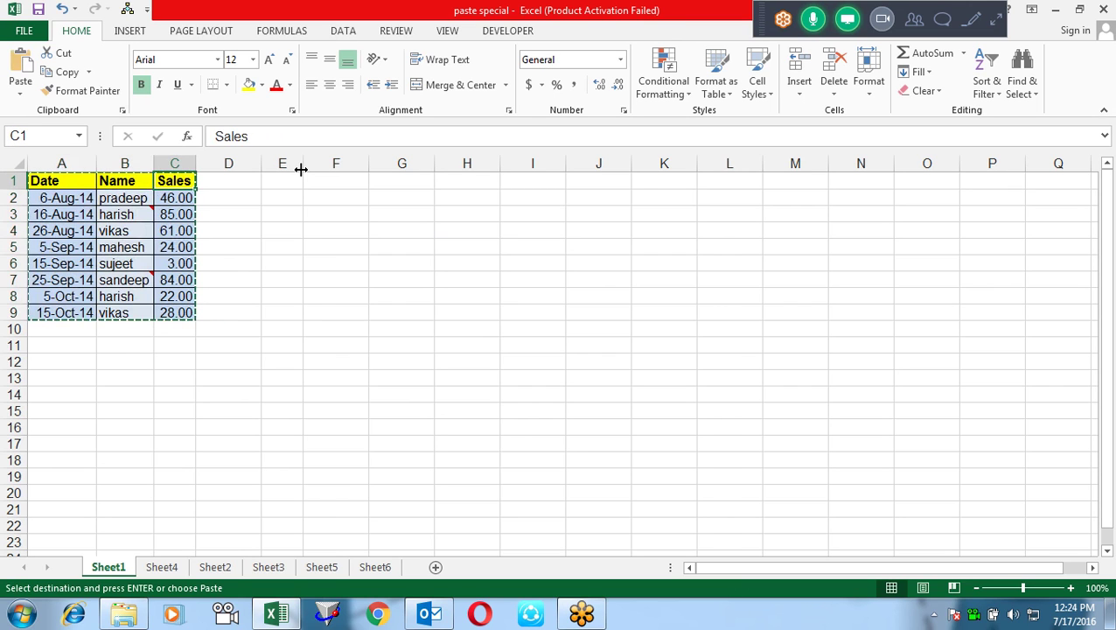
pyautogui.press('Right')
pyautogui.press('Right')
pyautogui.press('Right')
pyautogui.hotkey('alt', 'e')
pyautogui.press('s')
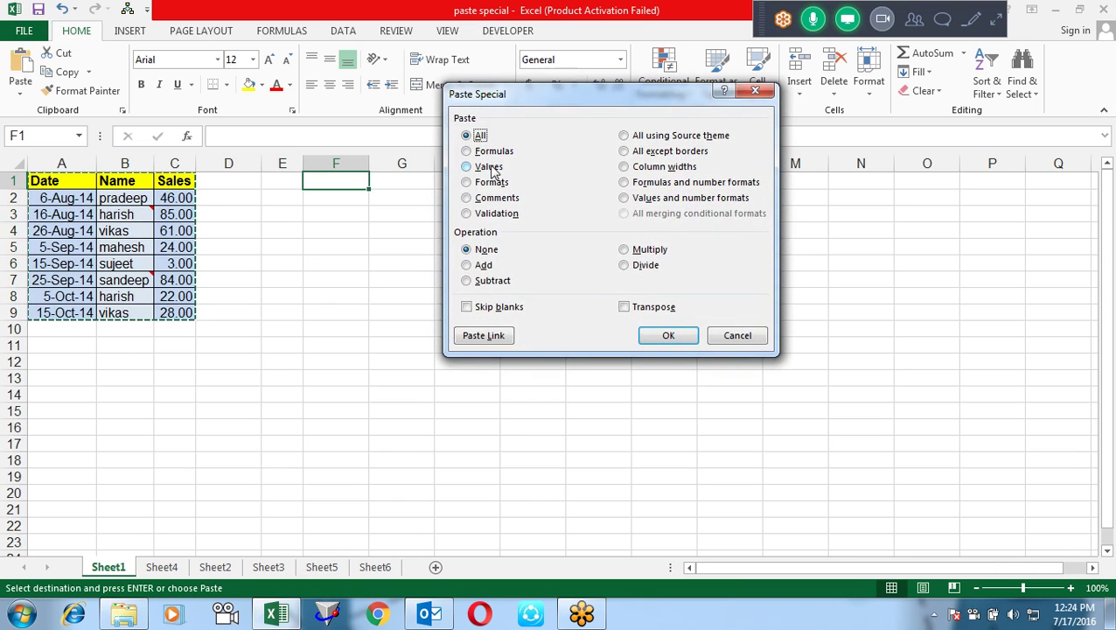
pyautogui.click(487, 167)
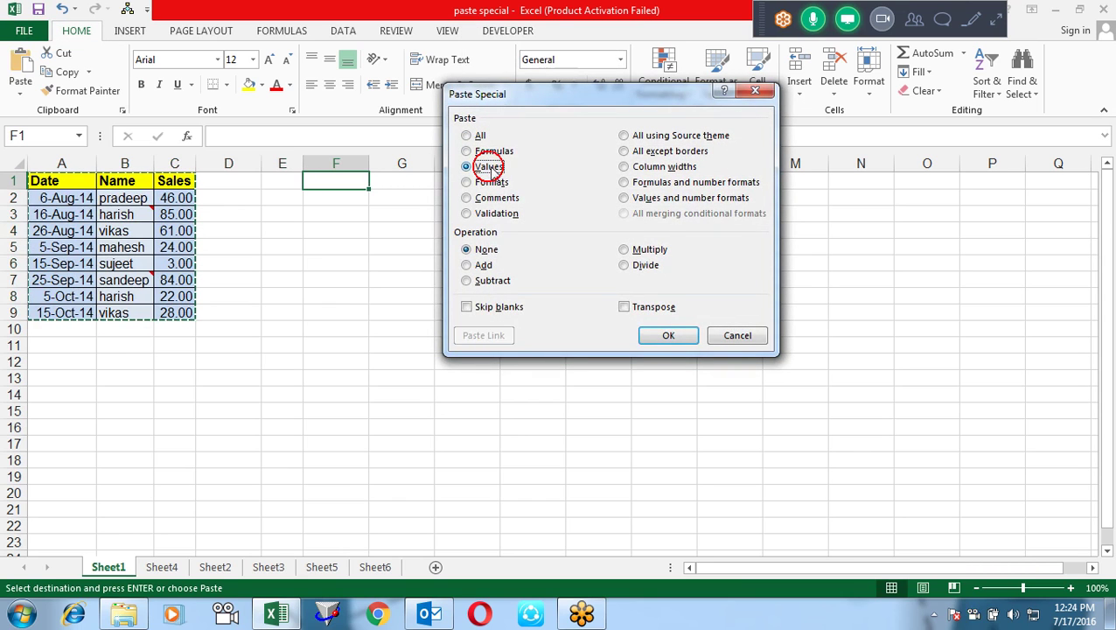
pyautogui.click(643, 197)
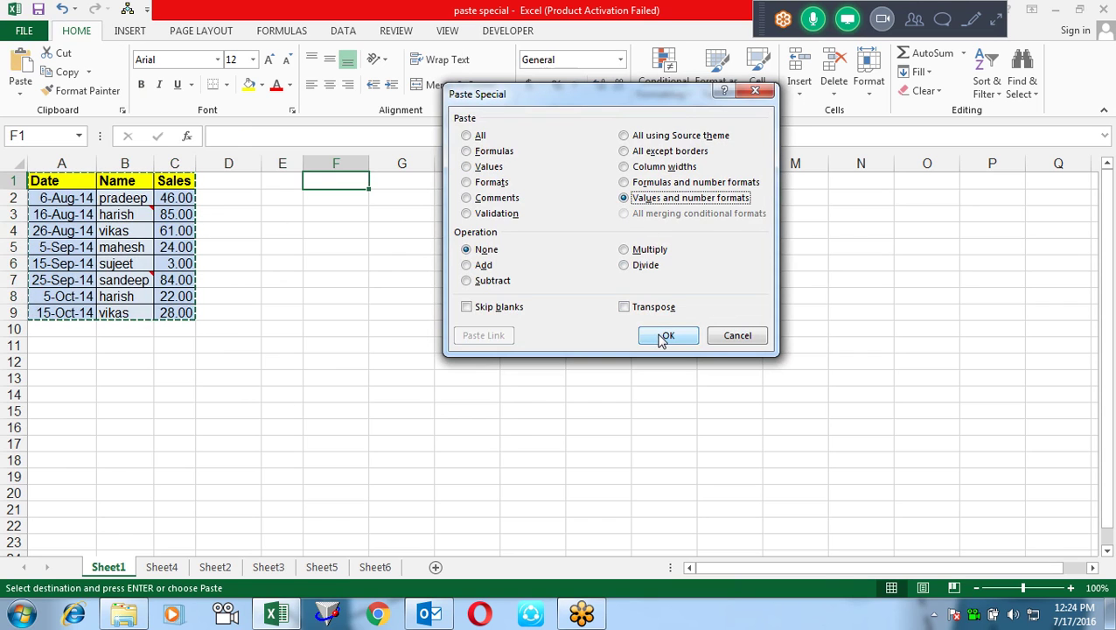
pyautogui.click(663, 338)
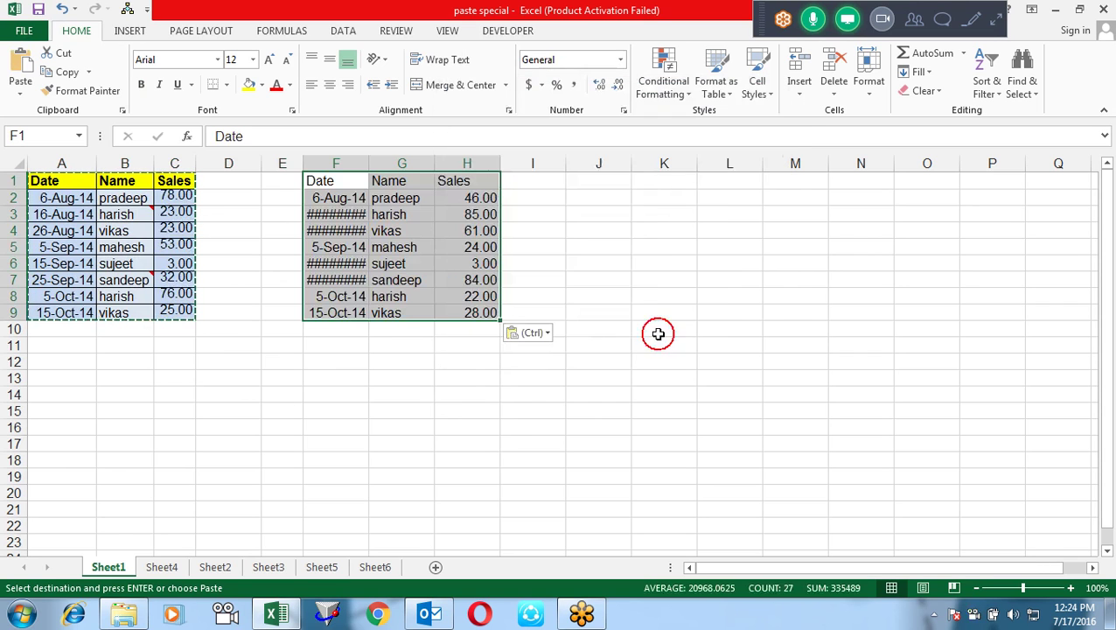
# Inspect the pasted Sales value in H7 and the dates in F5 and F9.
pyautogui.click(495, 280)
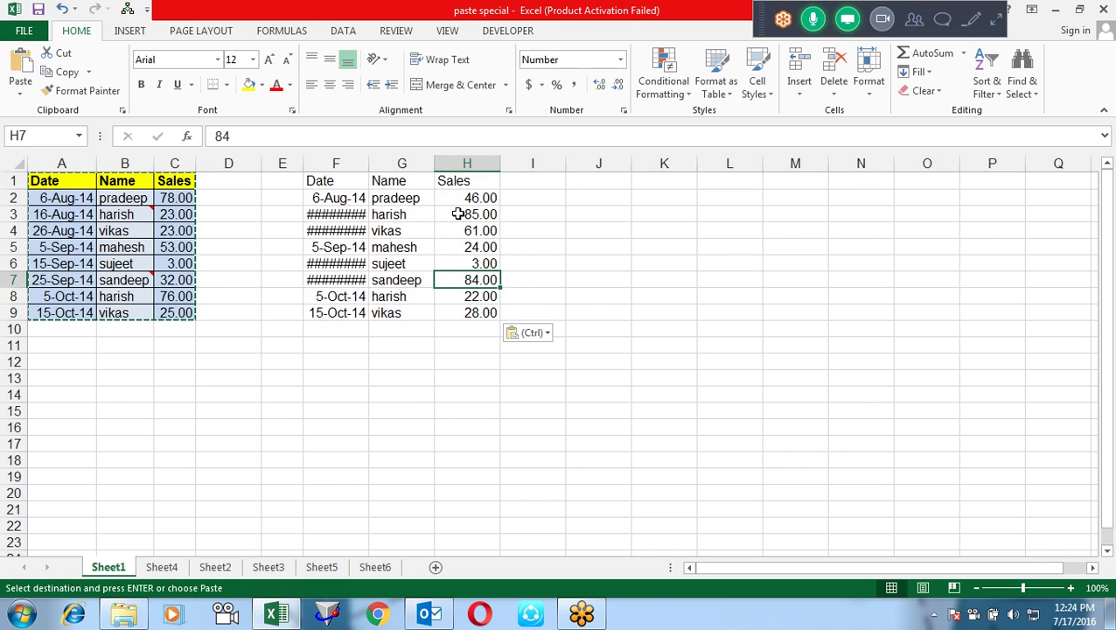
pyautogui.click(337, 246)
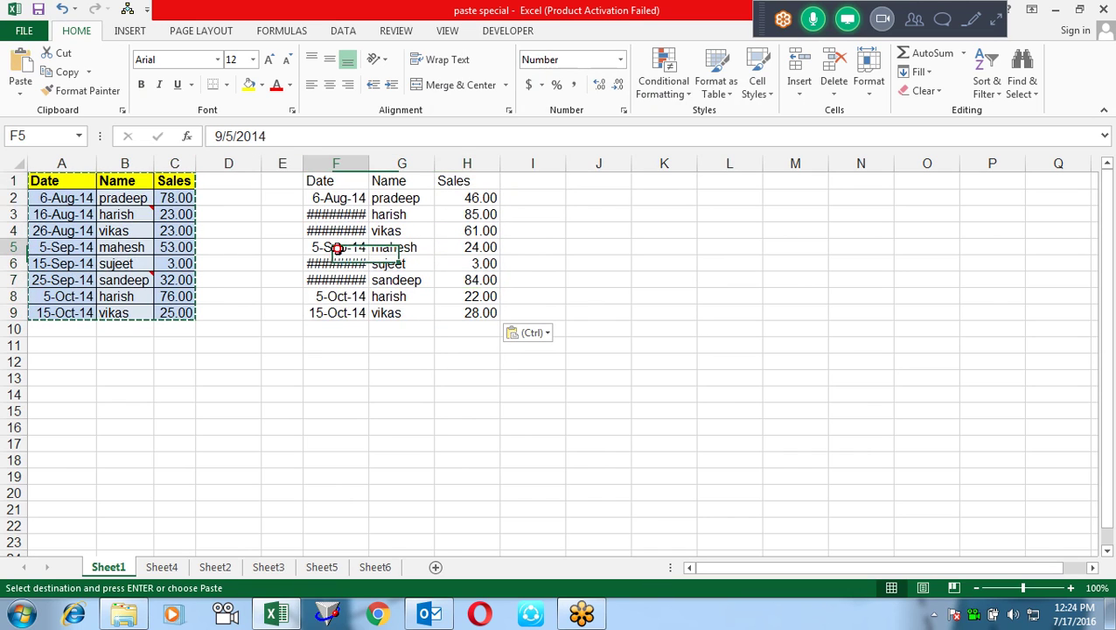
pyautogui.click(352, 313)
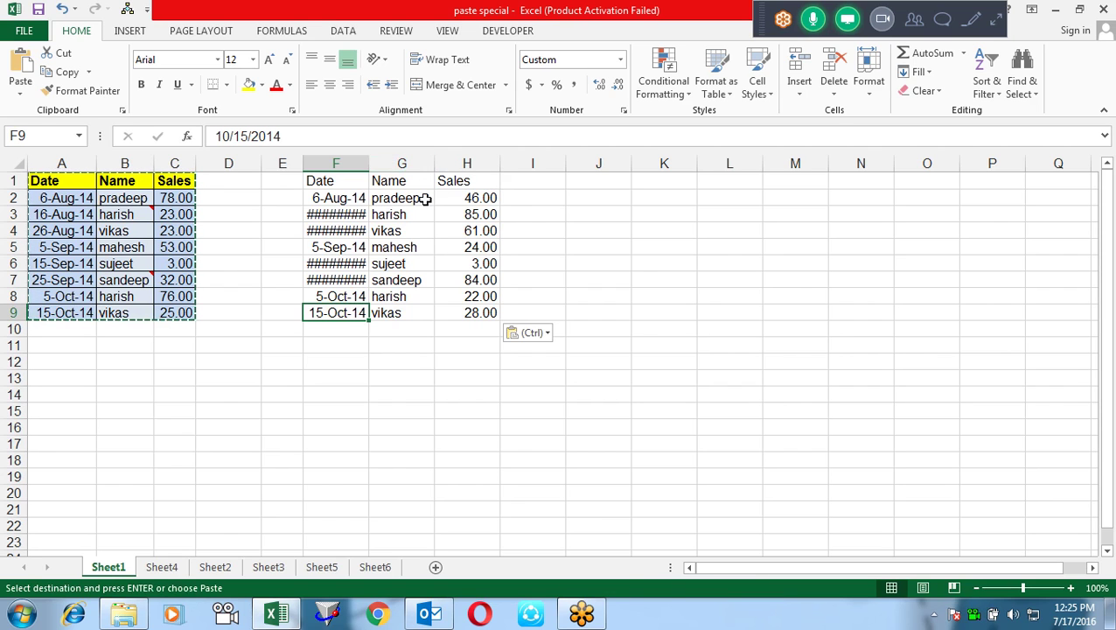
# Apply the original column widths to columns F–H with Paste Special.
pyautogui.click(351, 181)
pyautogui.hotkey('ctrl', 'alt', 'v')
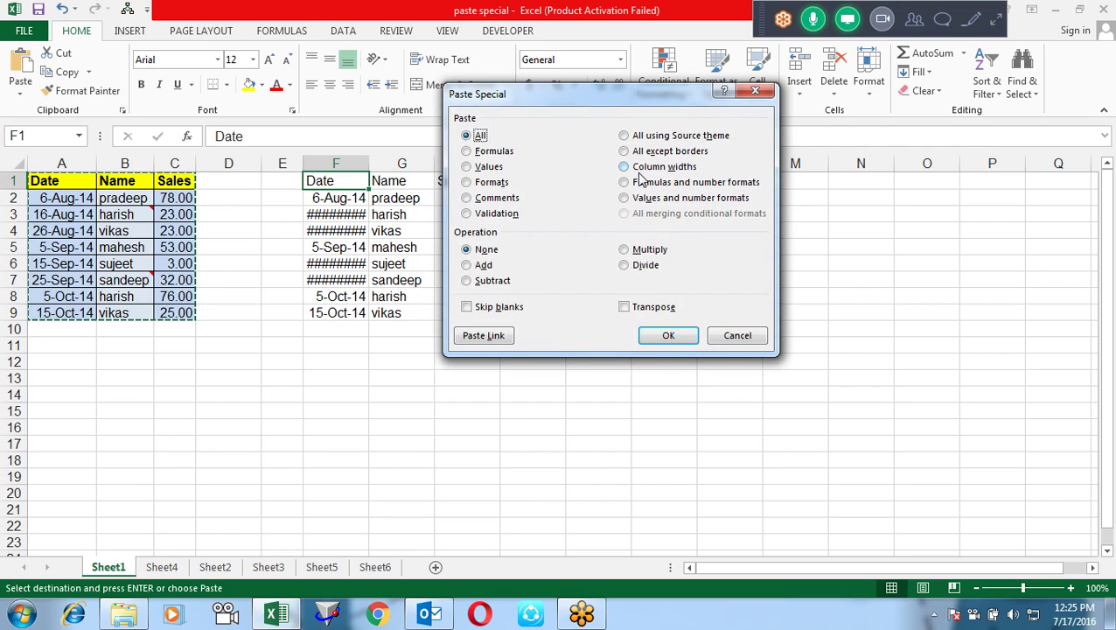
pyautogui.click(646, 167)
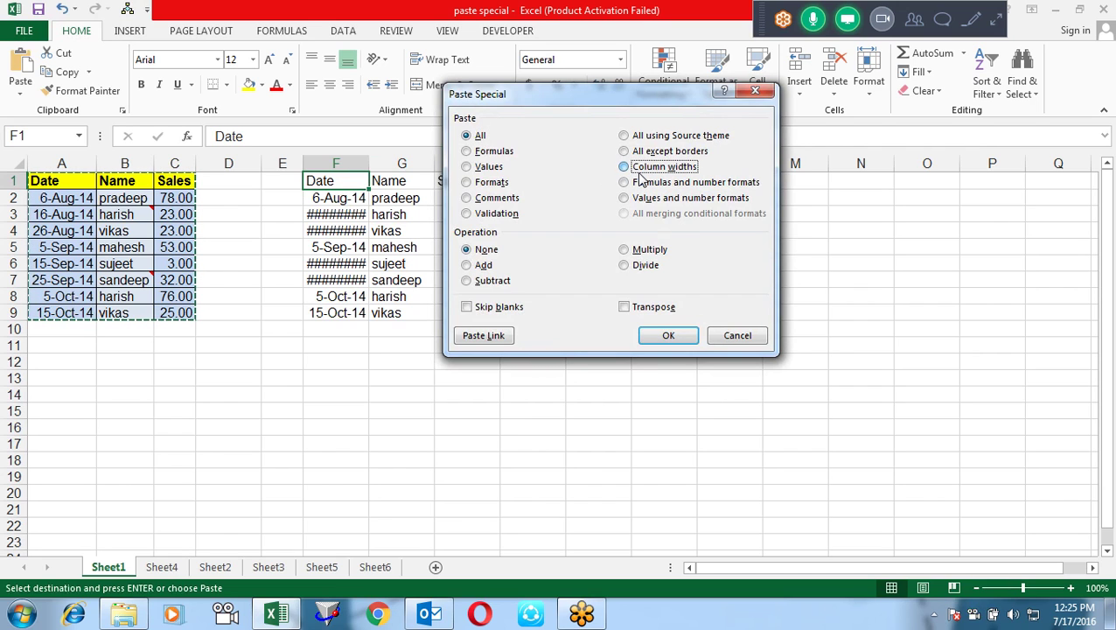
pyautogui.click(673, 337)
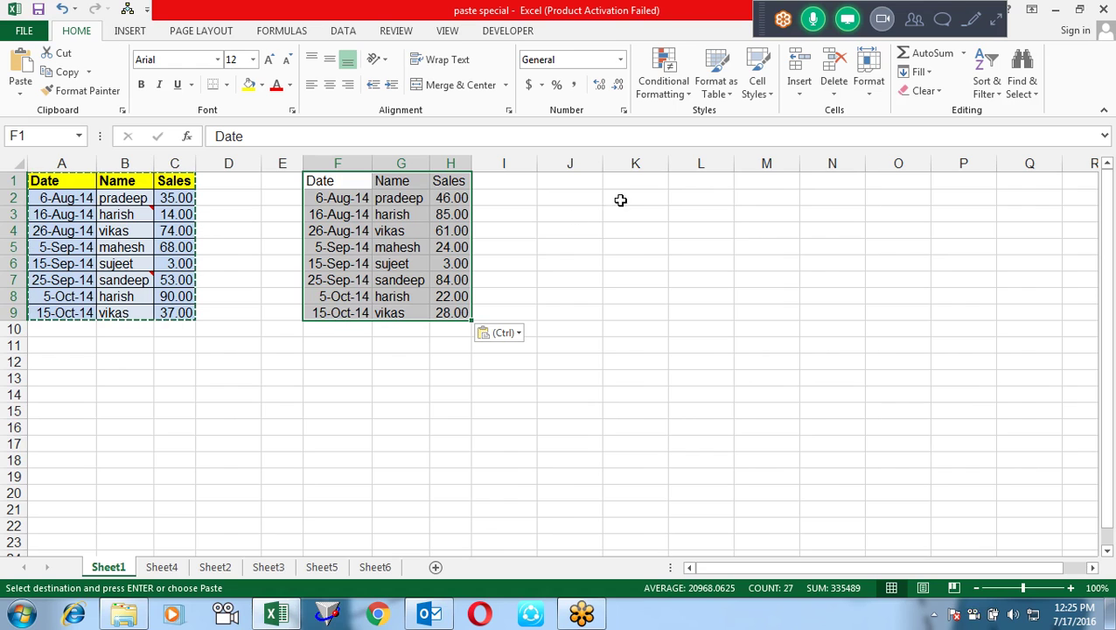
# Undo a trial column-width paste made at J1.
pyautogui.click(584, 182)
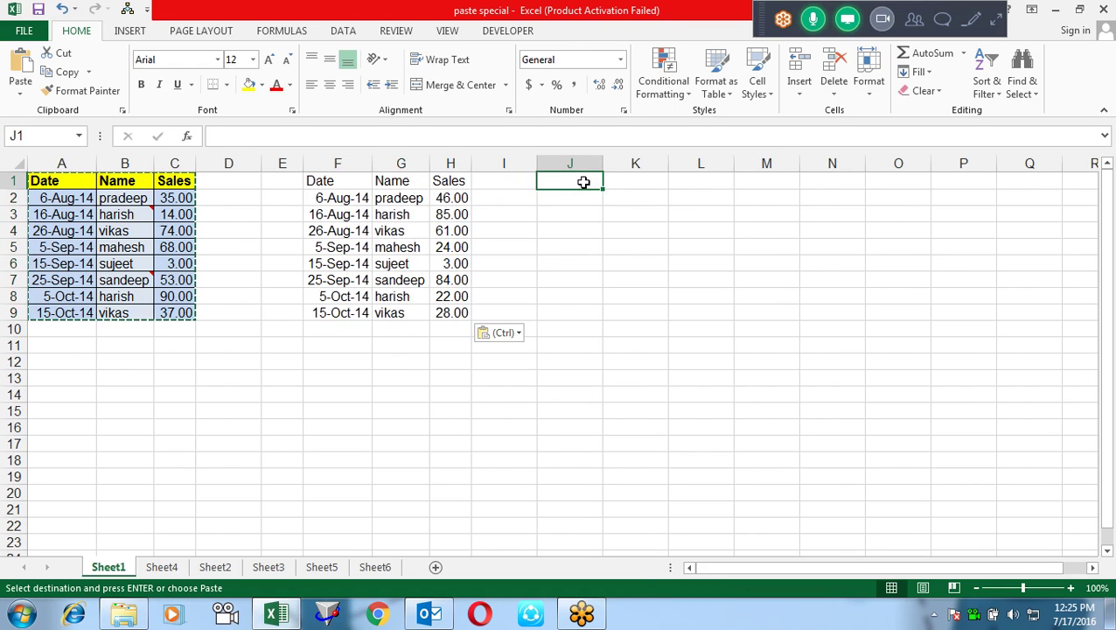
pyautogui.hotkey('ctrl', 'alt', 'v')
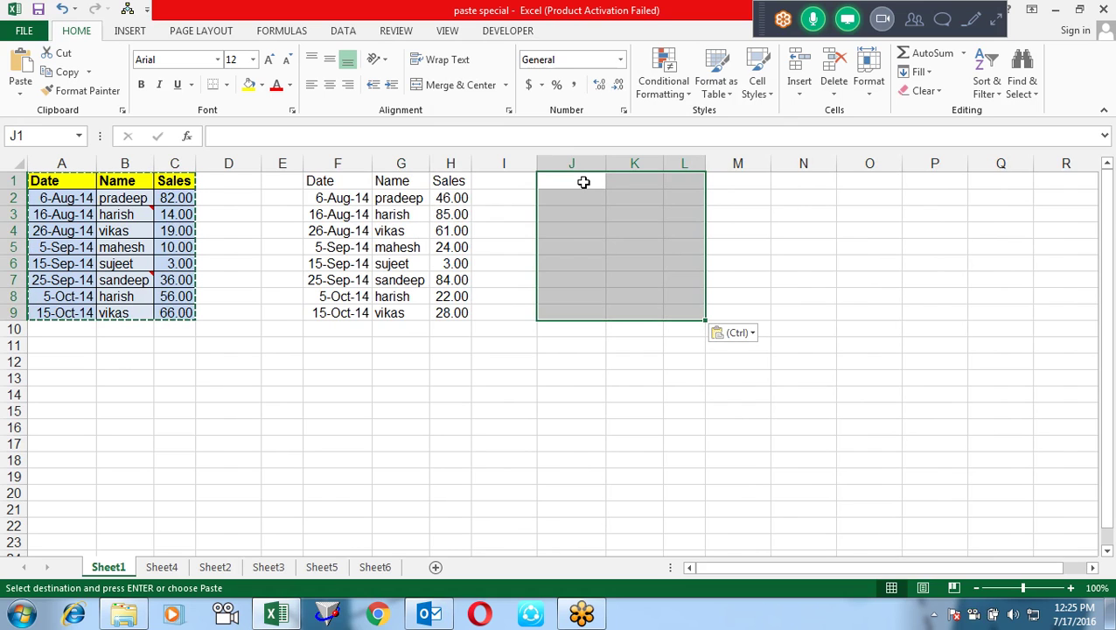
pyautogui.hotkey('ctrl', 'z')
pyautogui.press('Left')
pyautogui.press('Right')
pyautogui.press('Right')
# Paste a full formatted copy of the table into J1:L9 with Paste Special All.
pyautogui.press('alt')
pyautogui.press('h')
pyautogui.press('v')
pyautogui.press('s')
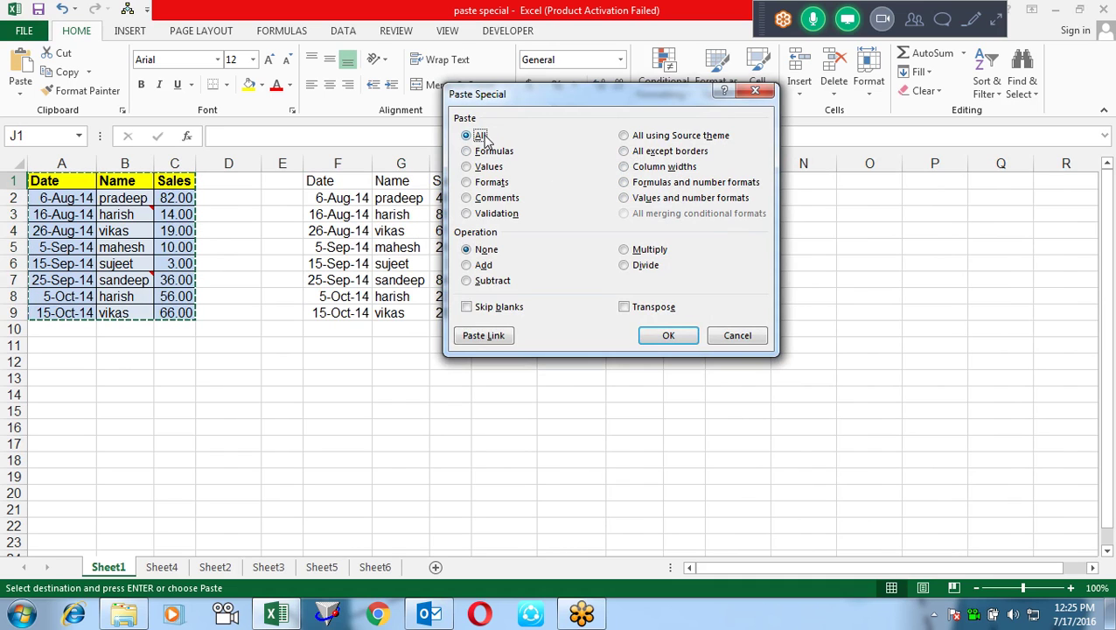
pyautogui.click(669, 336)
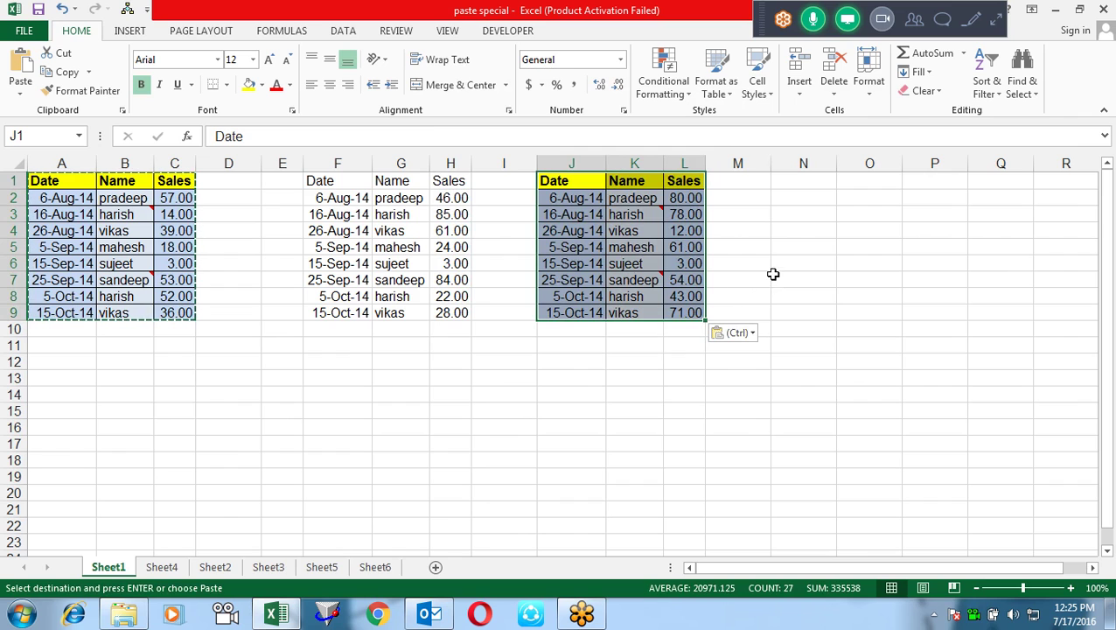
# Replace the full copy in J1:L9 with a formulas-only paste.
pyautogui.hotkey('ctrl', 'z')
pyautogui.hotkey('alt', 'e')
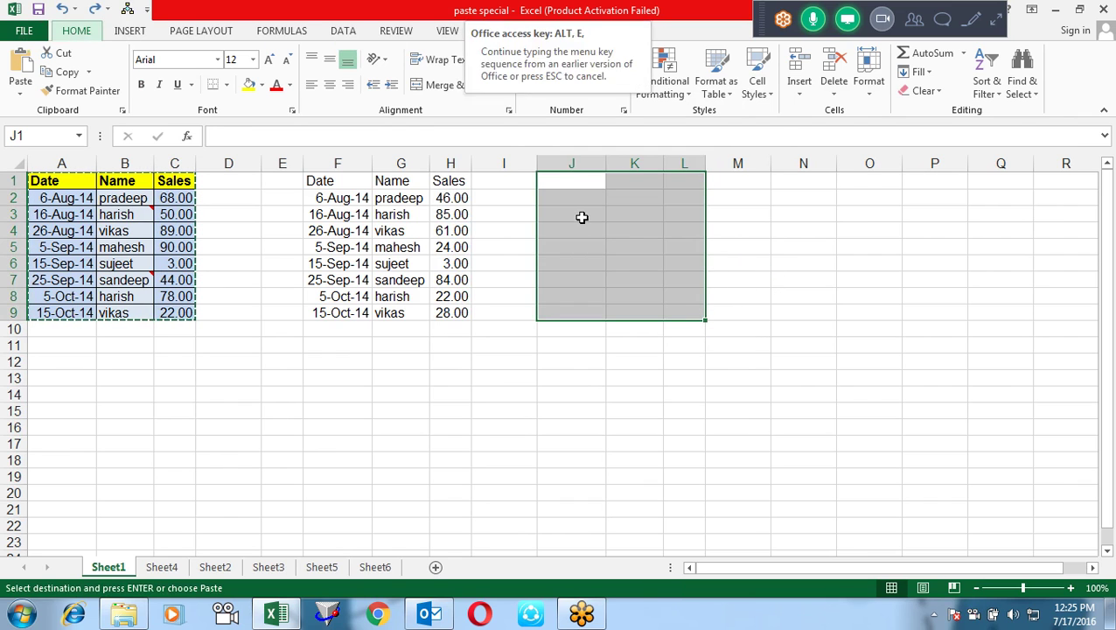
pyautogui.press('s')
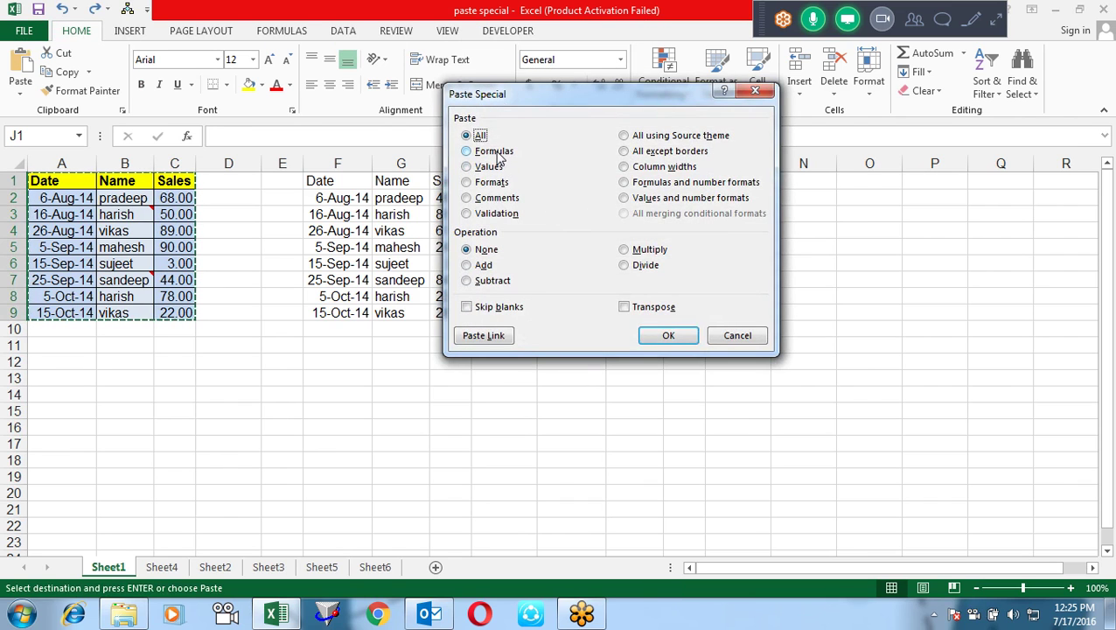
pyautogui.click(494, 151)
pyautogui.click(691, 340)
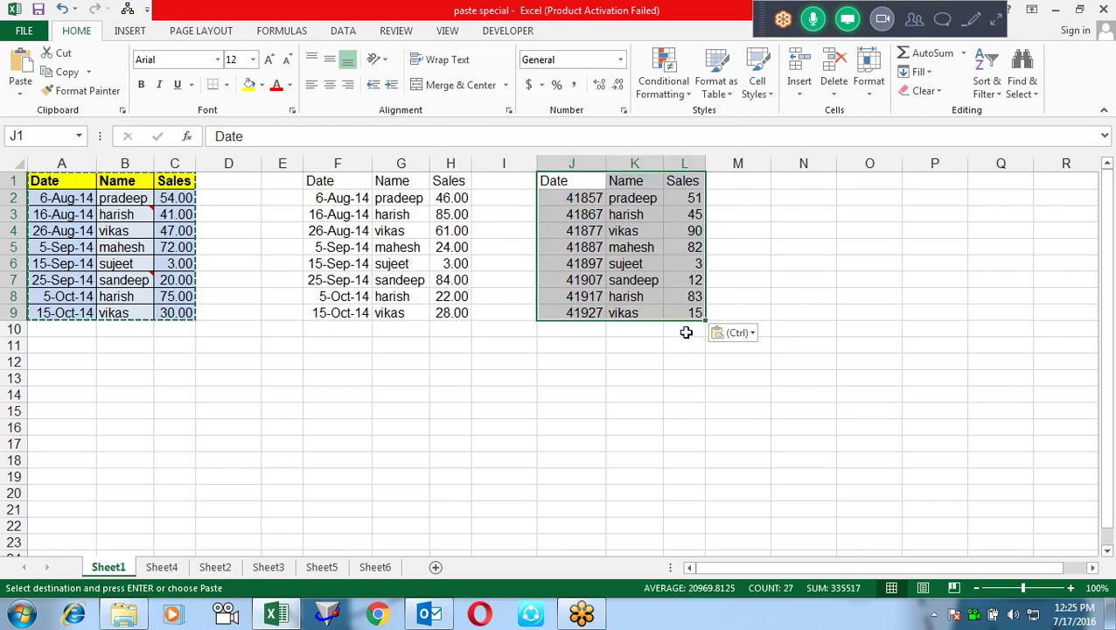
# Inspect the pasted Sales formulas in column L and the dates in column J.
pyautogui.click(686, 215)
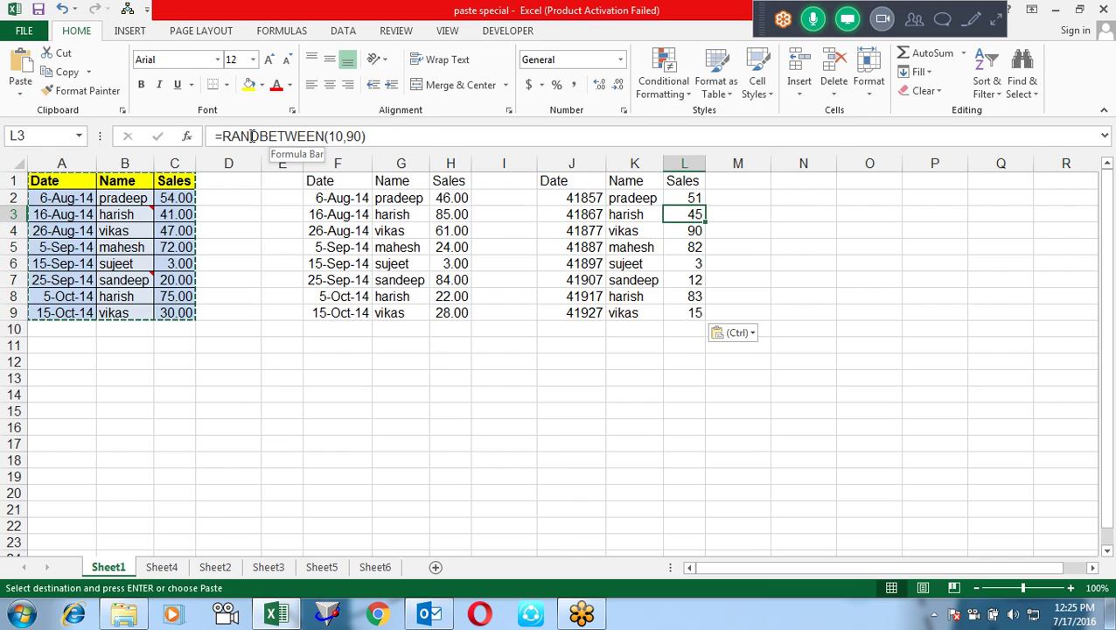
pyautogui.click(643, 230)
pyautogui.click(573, 199)
pyautogui.moveTo(570, 206)
pyautogui.mouseDown()
pyautogui.moveTo(585, 205)
pyautogui.moveTo(575, 200)
pyautogui.mouseUp()
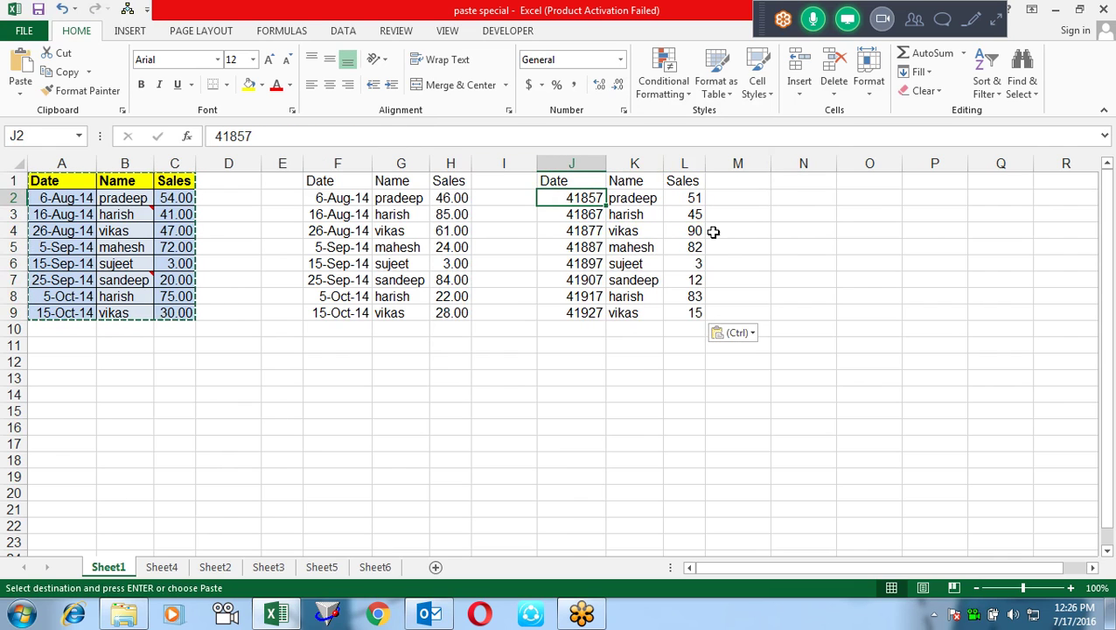
pyautogui.click(683, 220)
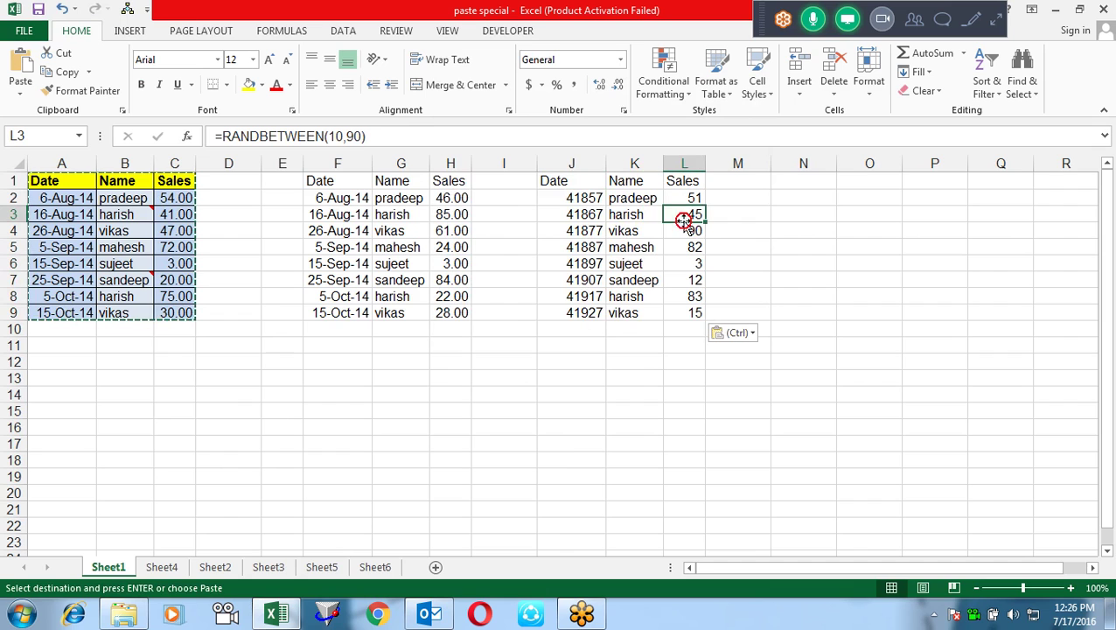
# Repaste at J1 with 'Formulas and number formats' and check a Sales formula.
pyautogui.click(579, 194)
pyautogui.click(580, 181)
pyautogui.hotkey('ctrl', 'alt', 'v')
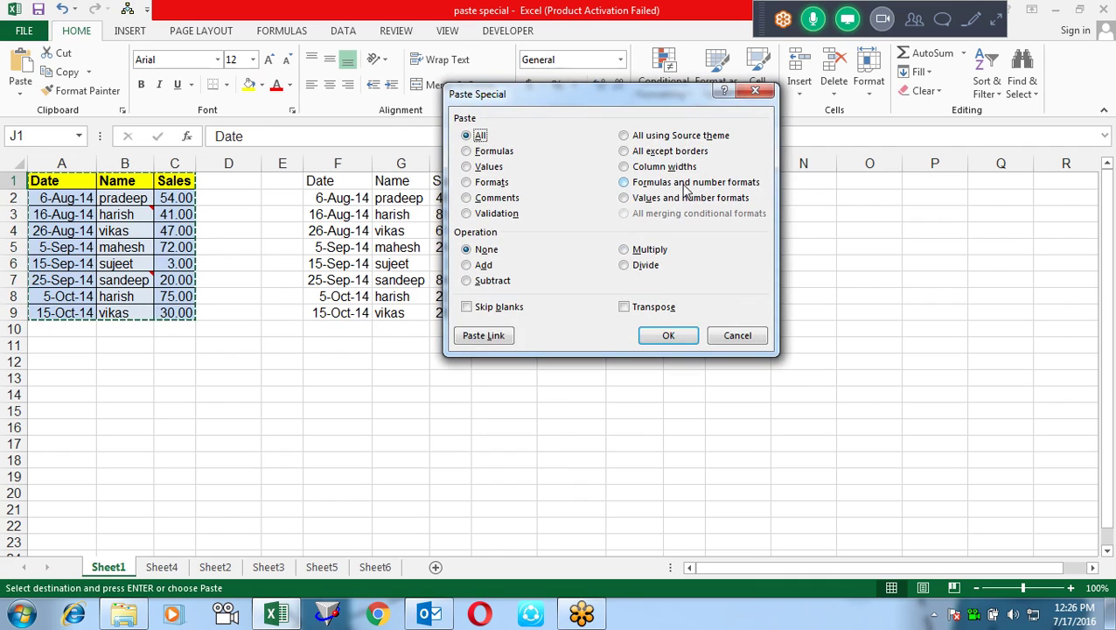
pyautogui.click(685, 183)
pyautogui.click(672, 334)
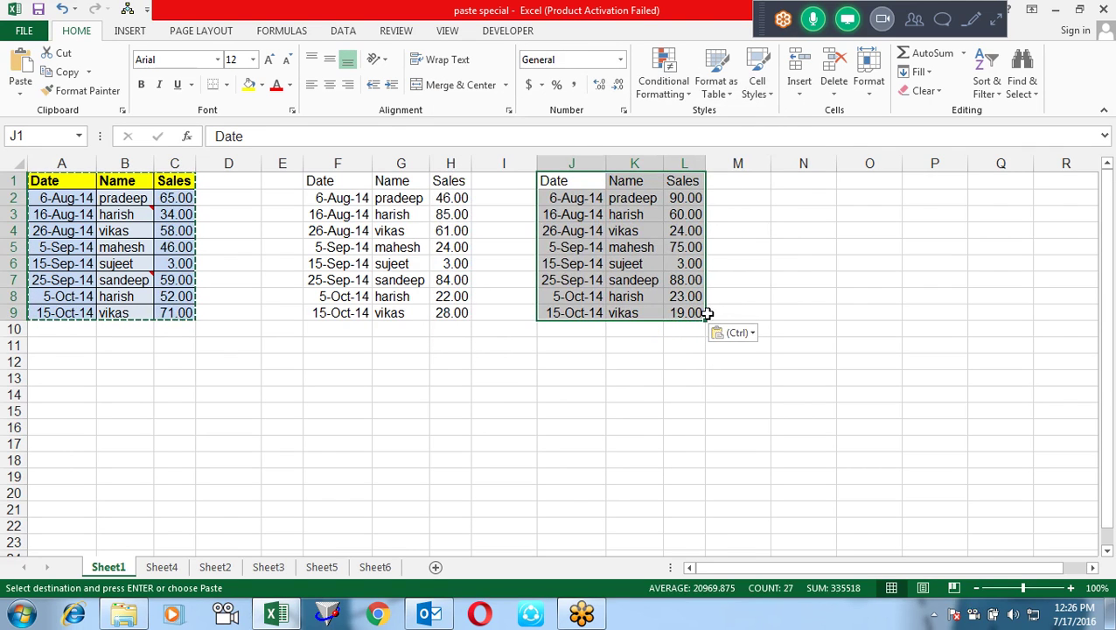
pyautogui.click(691, 247)
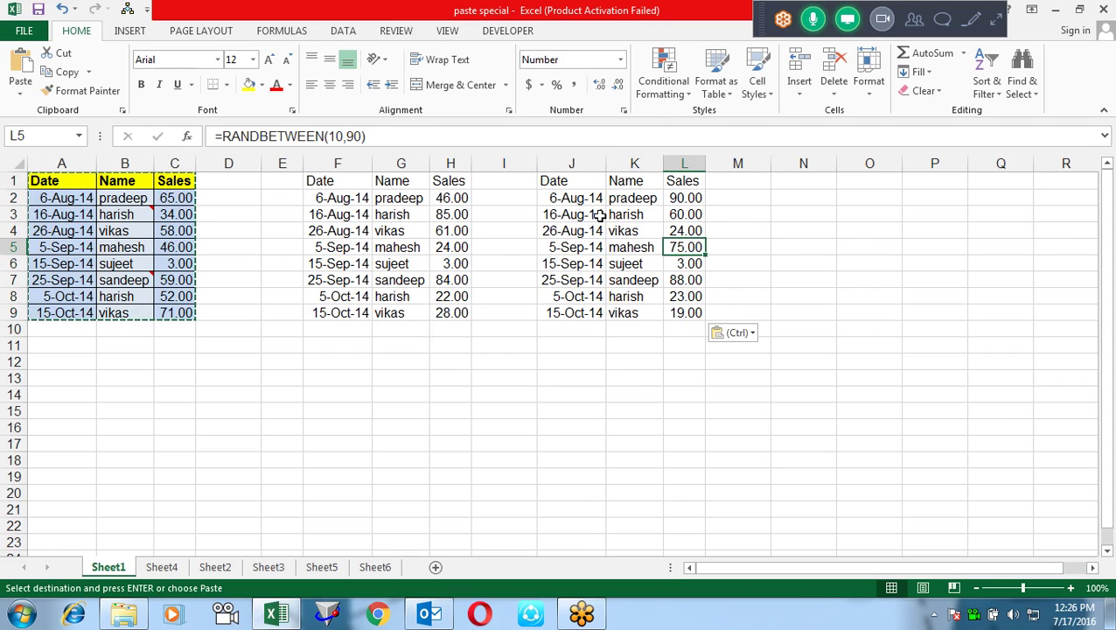
# Select J1 and reopen Paste Special.
pyautogui.click(575, 182)
pyautogui.hotkey('alt', 'e')
pyautogui.press('s')
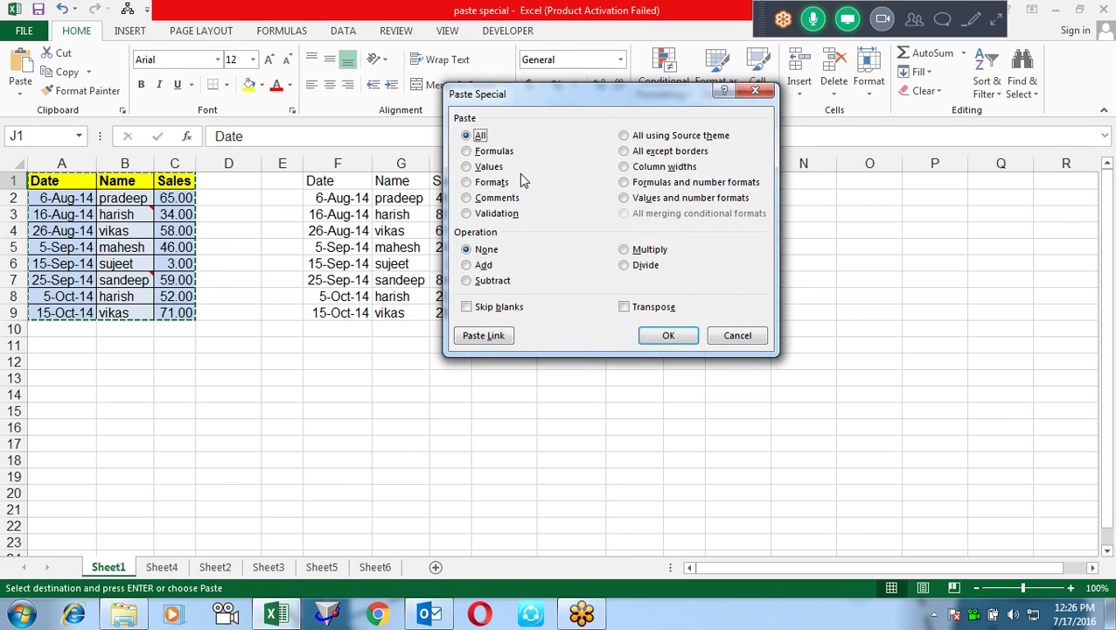
# Paste only the source formats onto J1:L9 and end copy mode.
pyautogui.click(494, 182)
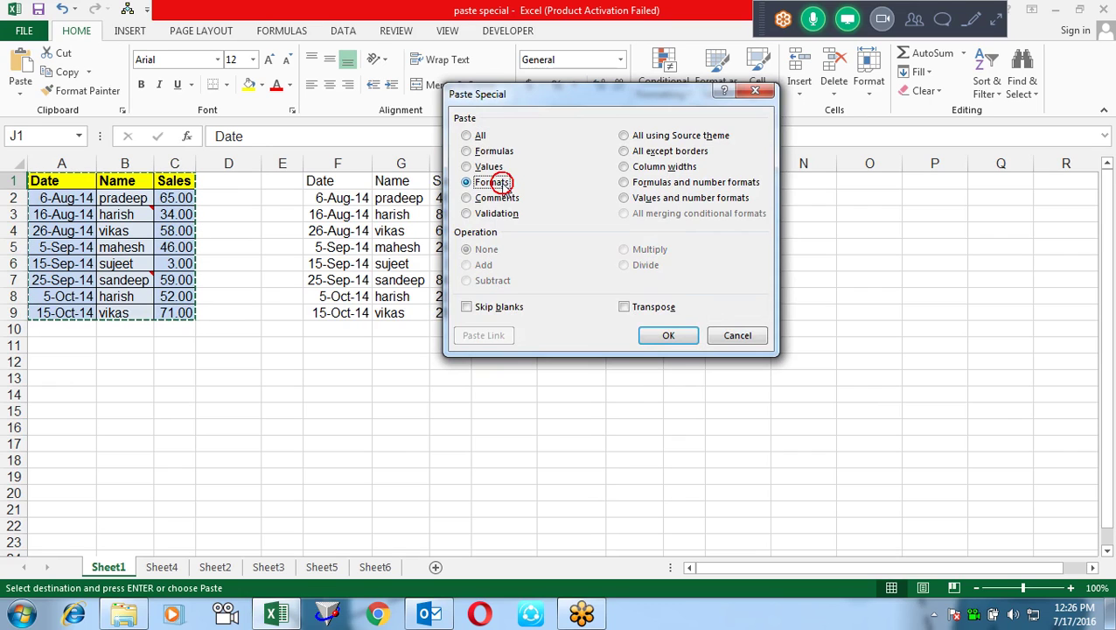
pyautogui.click(667, 335)
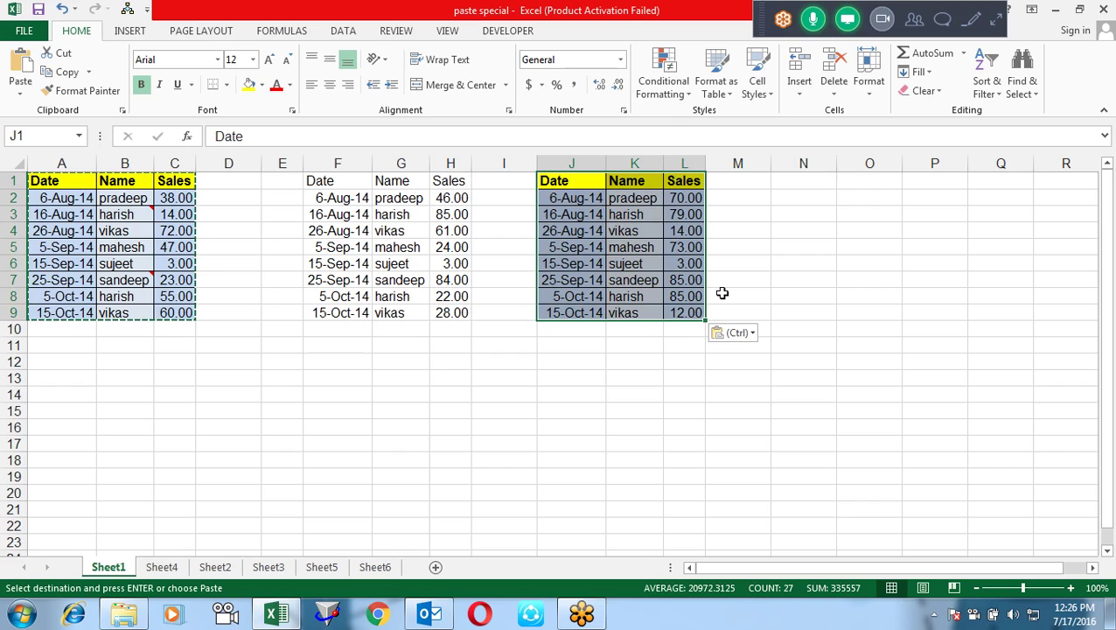
pyautogui.click(402, 248)
pyautogui.press('Escape')
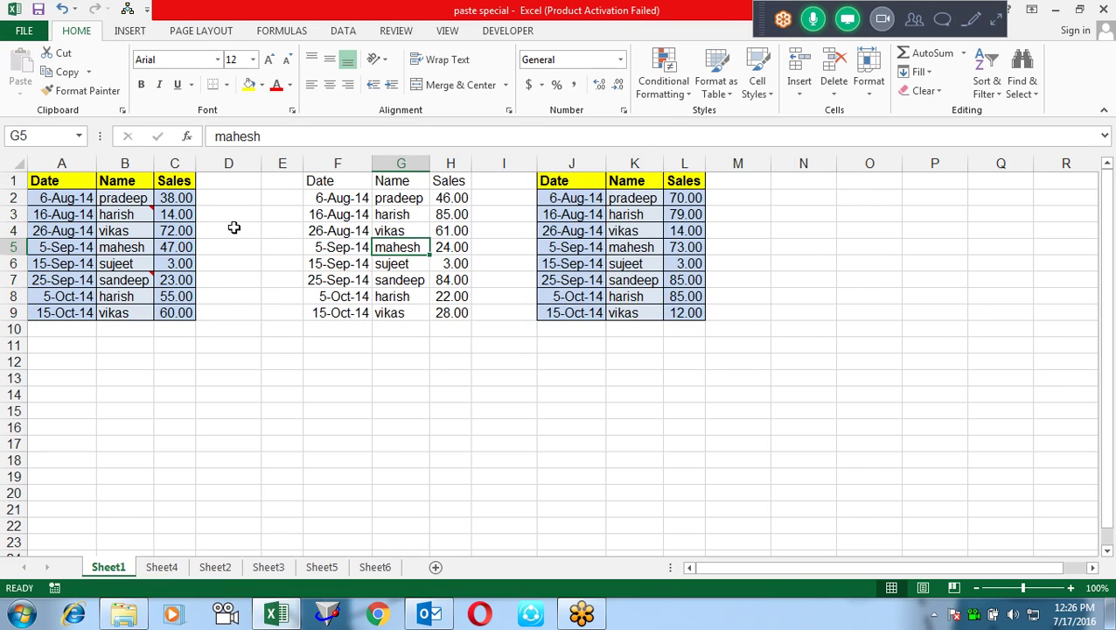
# Copy B3 and paste only its comment onto G3.
pyautogui.click(128, 212)
pyautogui.hotkey('ctrl', 'c')
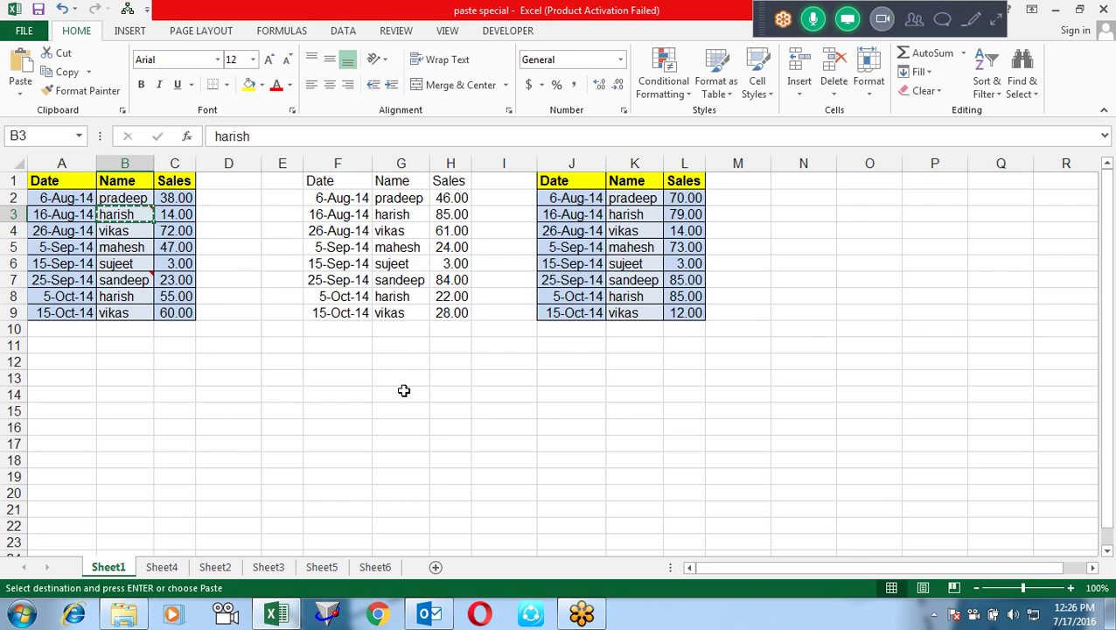
pyautogui.rightClick(414, 212)
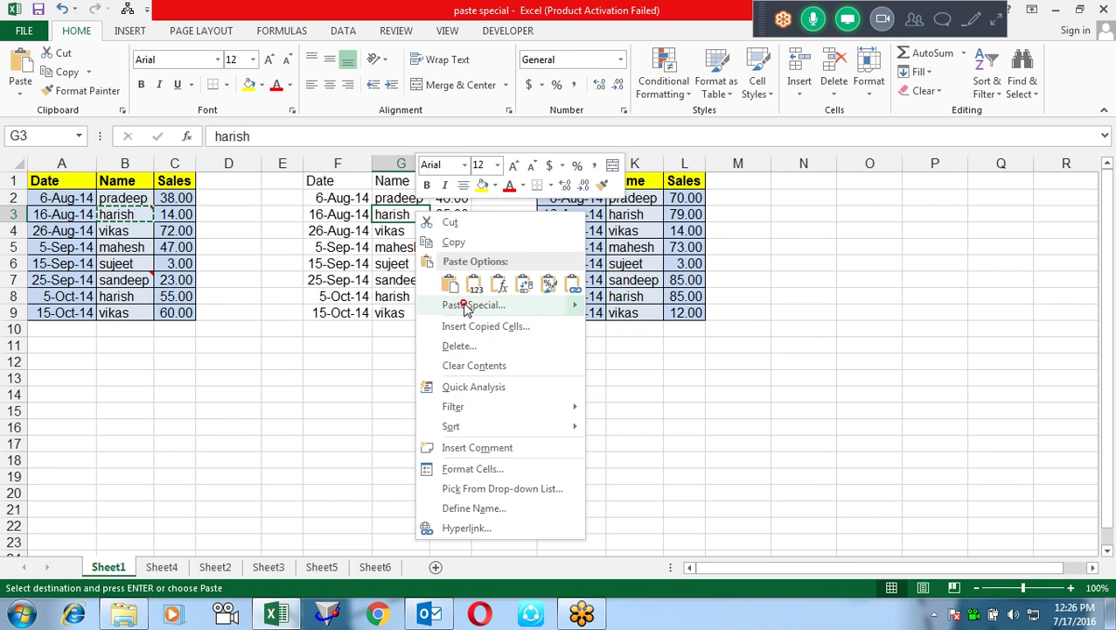
pyautogui.click(465, 306)
pyautogui.click(337, 274)
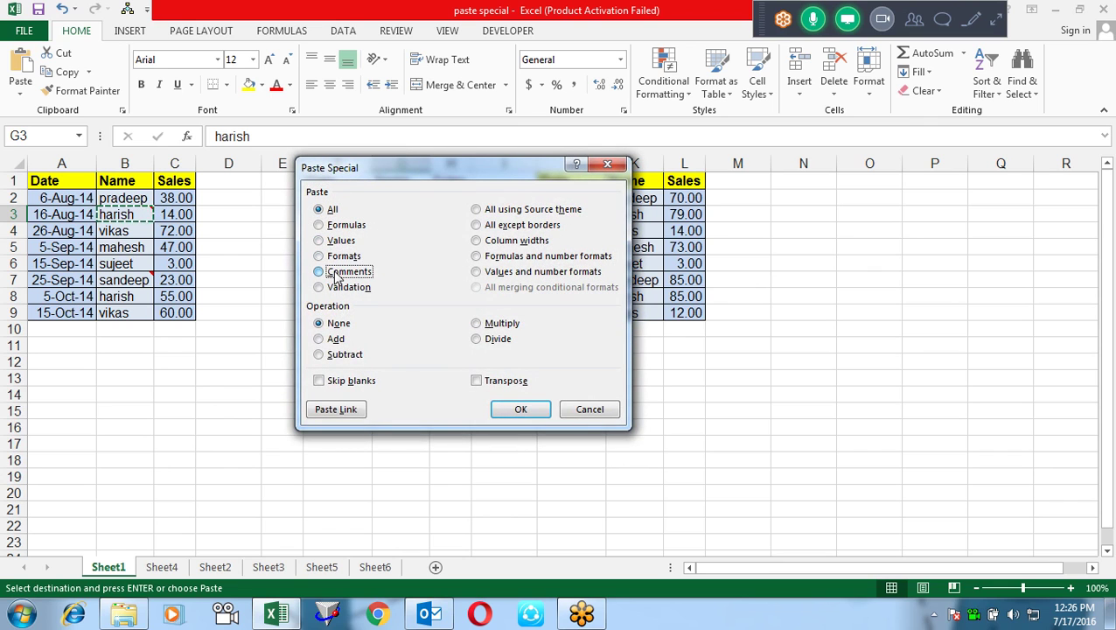
pyautogui.click(518, 410)
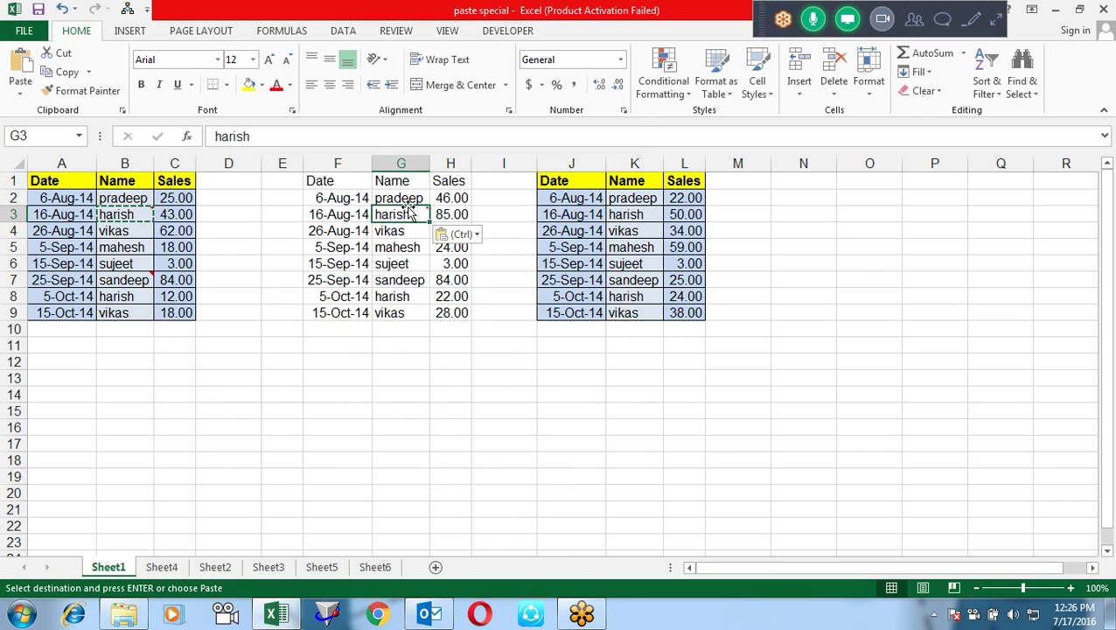
pyautogui.moveTo(403, 215)
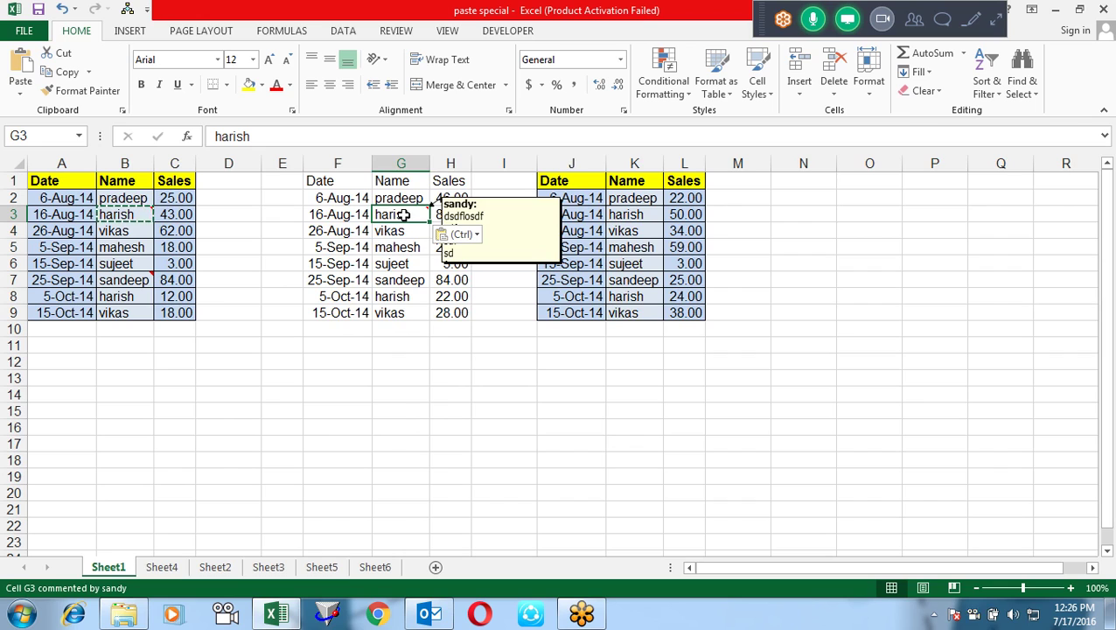
# Copy C6 and paste only its 1–7 validation list into M2:M9 via Paste Special.
pyautogui.click(181, 264)
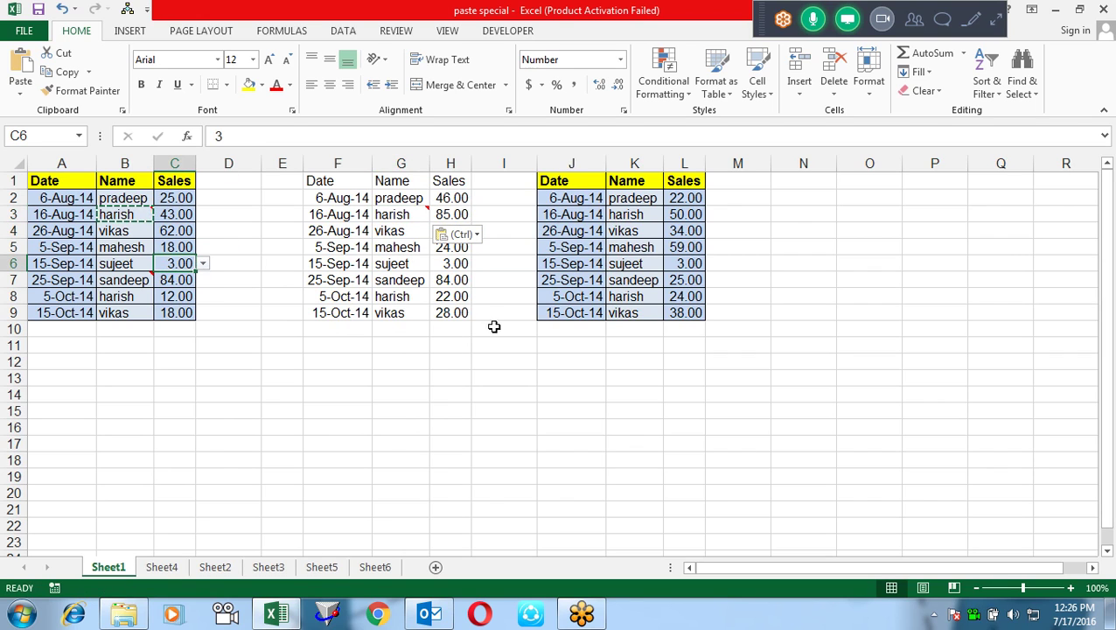
pyautogui.hotkey('ctrl', 'c')
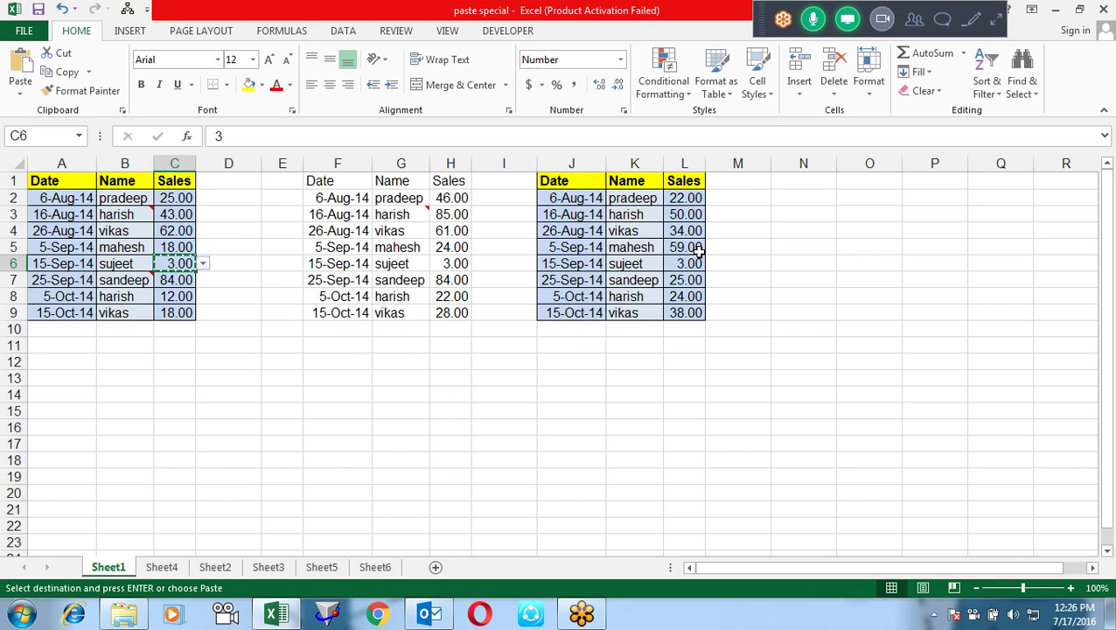
pyautogui.moveTo(741, 200); pyautogui.dragTo(740, 313)
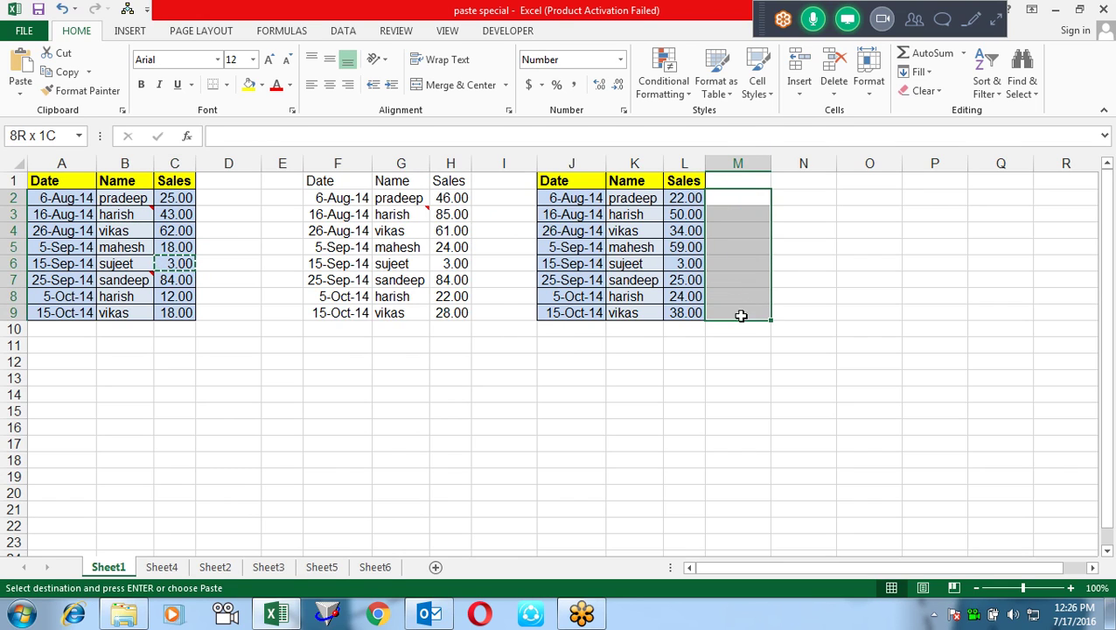
pyautogui.hotkey('alt', 'e')
pyautogui.press('s')
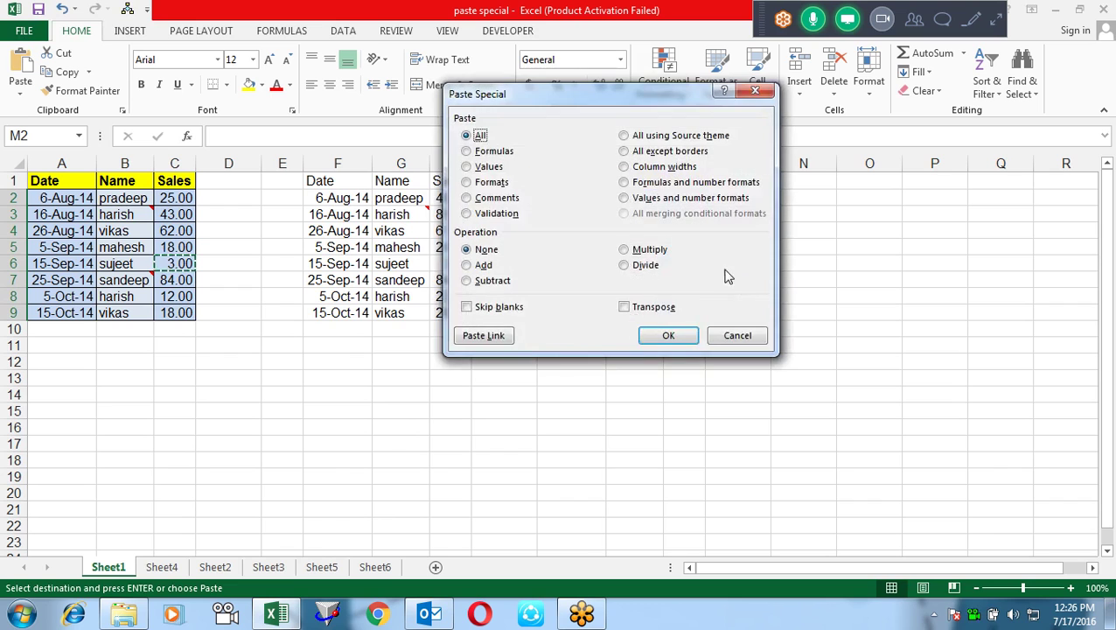
pyautogui.click(510, 215)
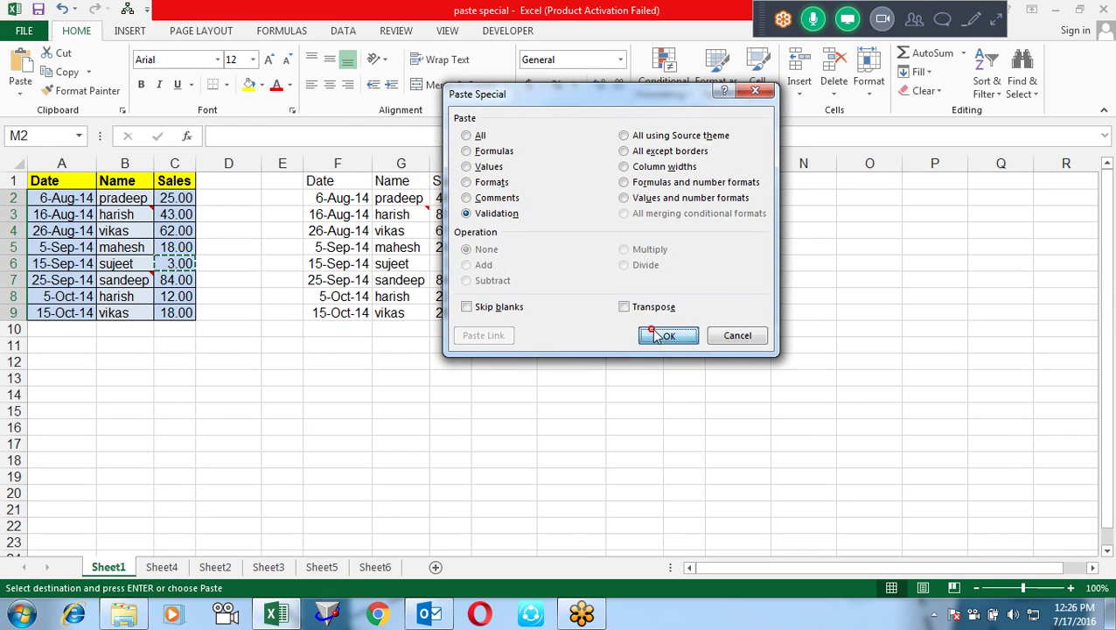
pyautogui.click(662, 335)
# Pick 3 from M2's dropdown list and 5 from M4's list.
pyautogui.click(778, 198)
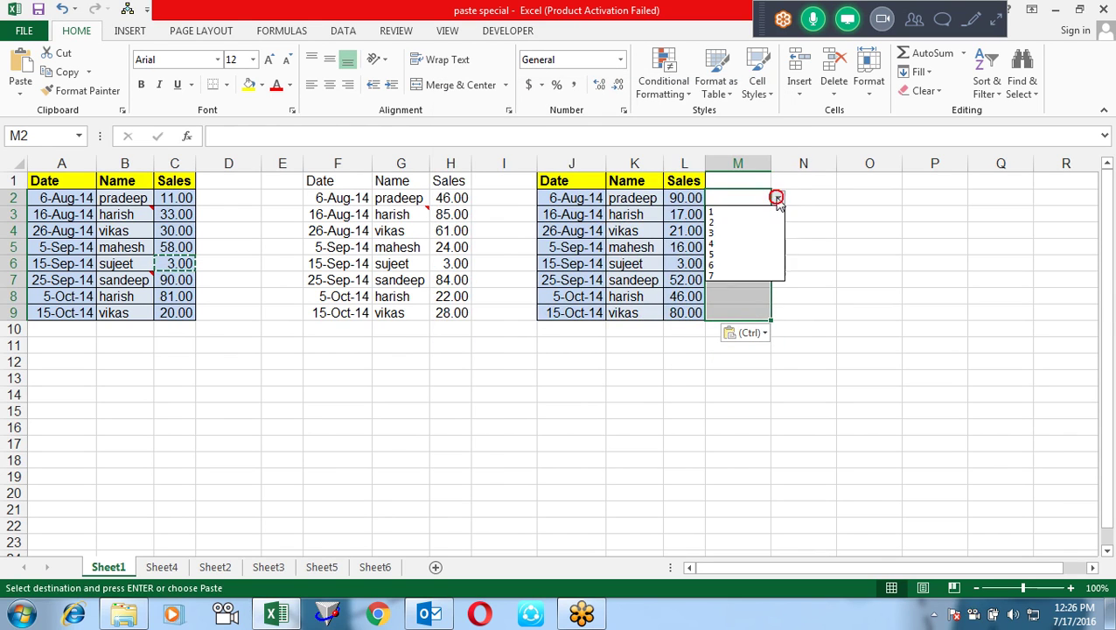
pyautogui.click(760, 228)
pyautogui.click(760, 228)
pyautogui.click(778, 231)
pyautogui.click(760, 287)
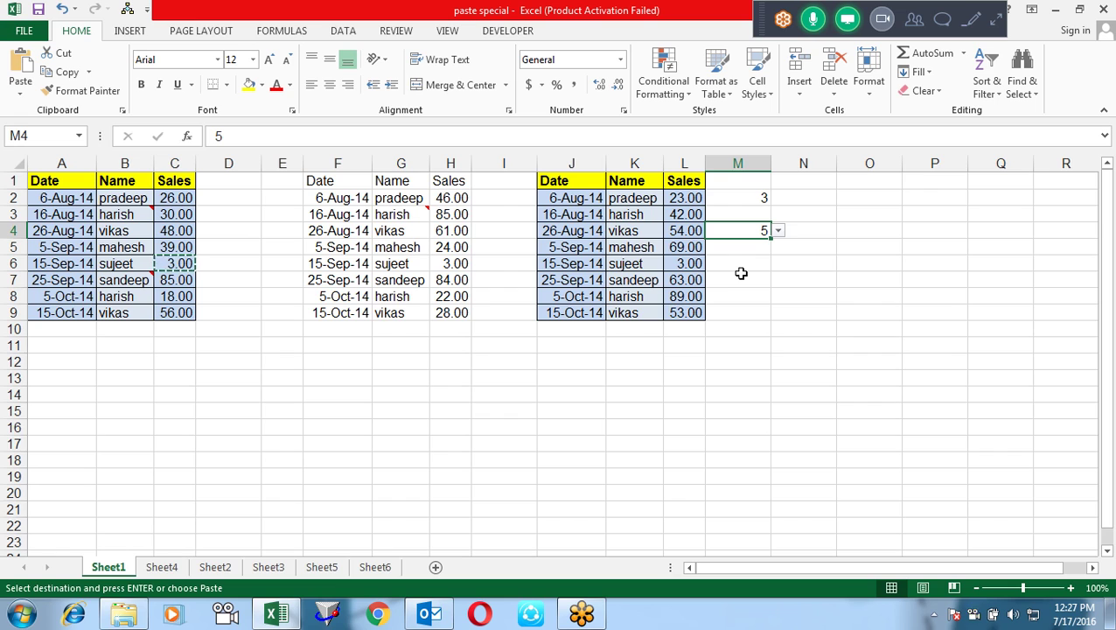
# Try entering 155 in M4, then cancel the validation error so M4 stays 5.
pyautogui.hotkey('alt', 'Down')
pyautogui.press('Down')
pyautogui.press('Down')
pyautogui.press('Down')
pyautogui.press('Up')
pyautogui.press('Up')
pyautogui.press('Up')
pyautogui.press('Up')
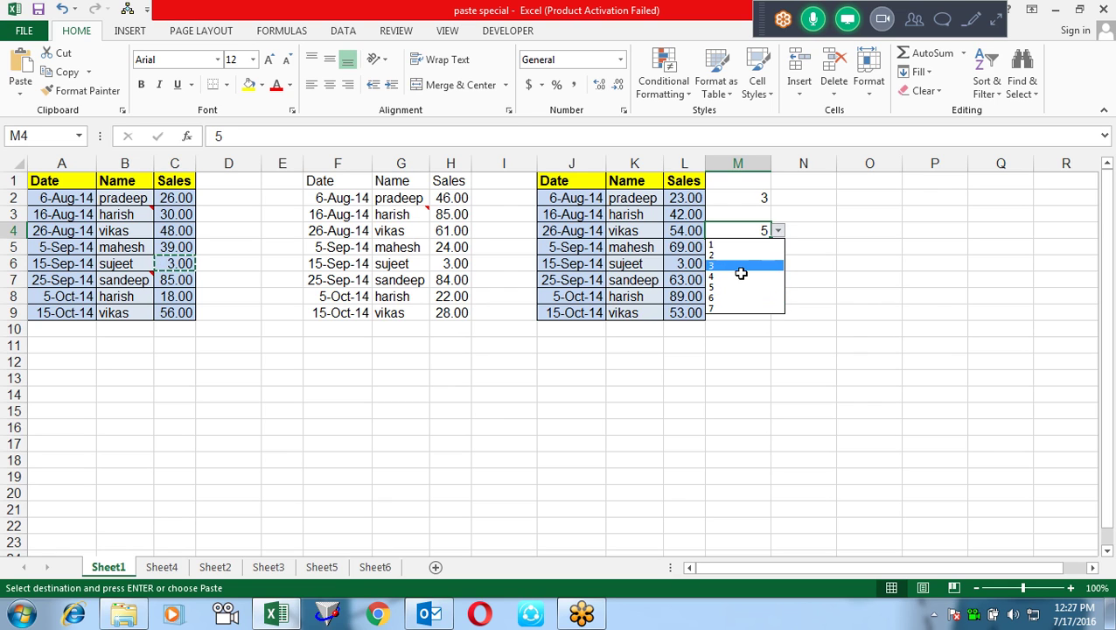
pyautogui.press('Up')
pyautogui.press('Up')
pyautogui.press('Return')
pyautogui.write('155')
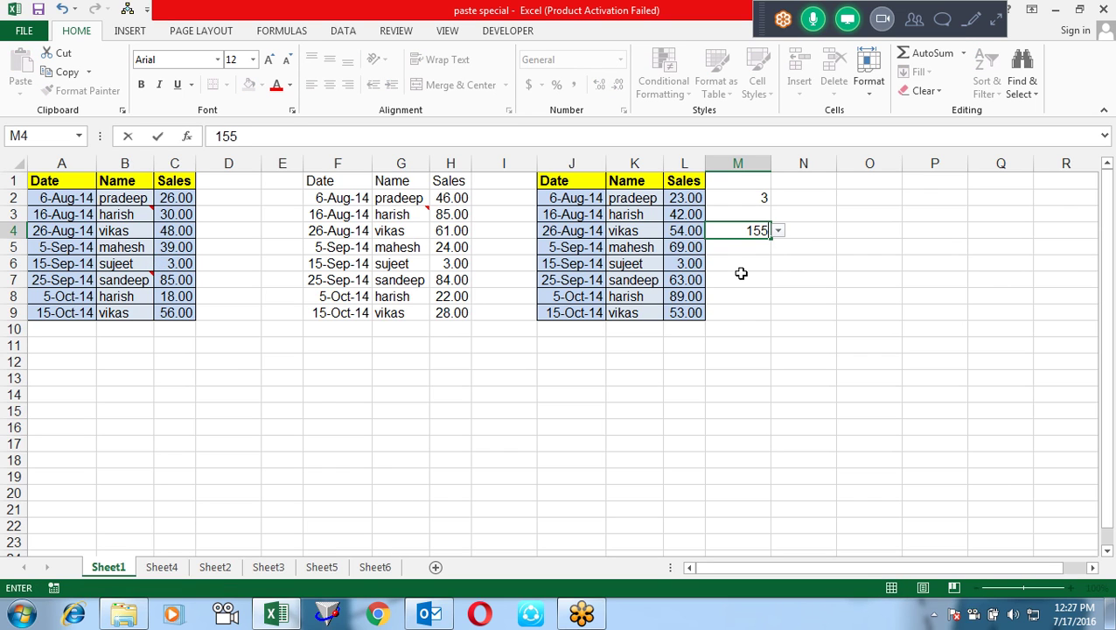
pyautogui.press('Return')
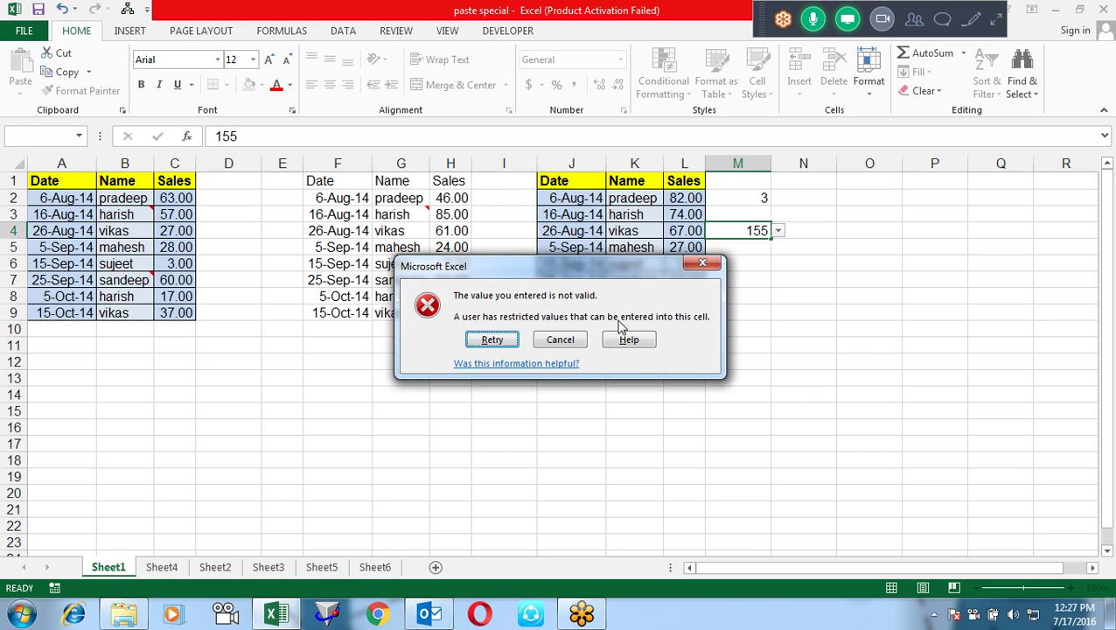
pyautogui.press('Escape')
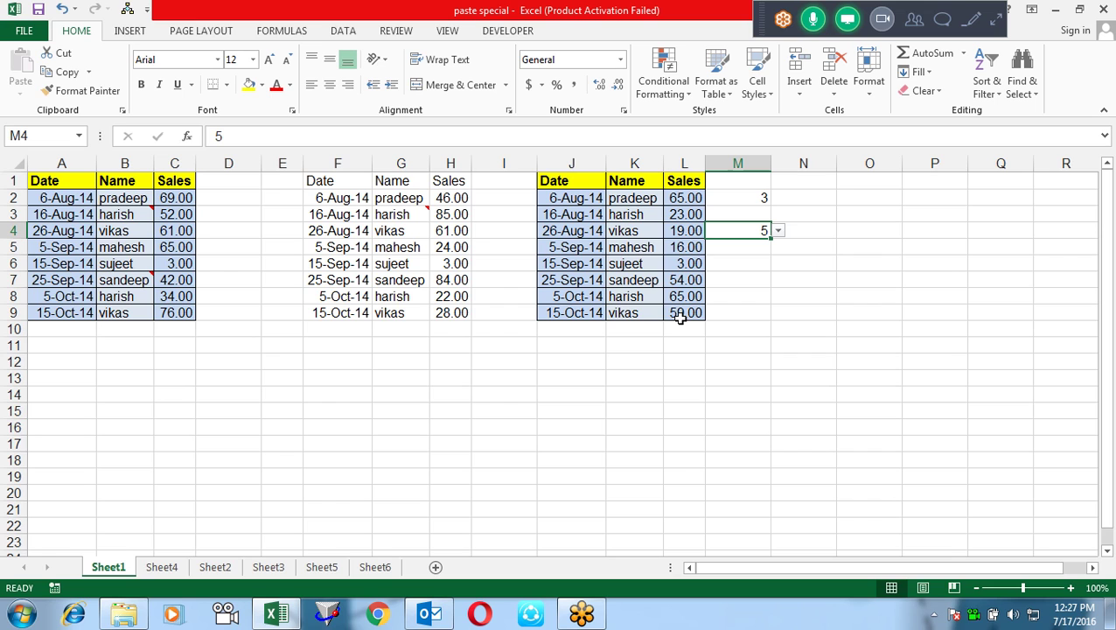
# View M4's Data Validation settings, confirming the List source 1,2,3,4,5,6,7, and close.
pyautogui.click(341, 30)
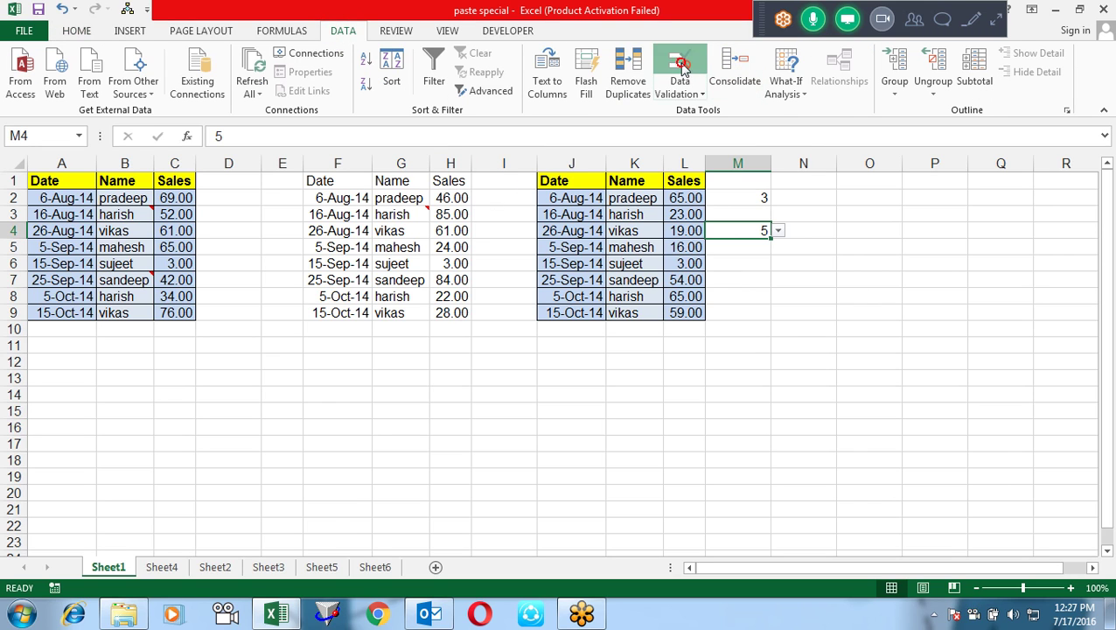
pyautogui.click(682, 68)
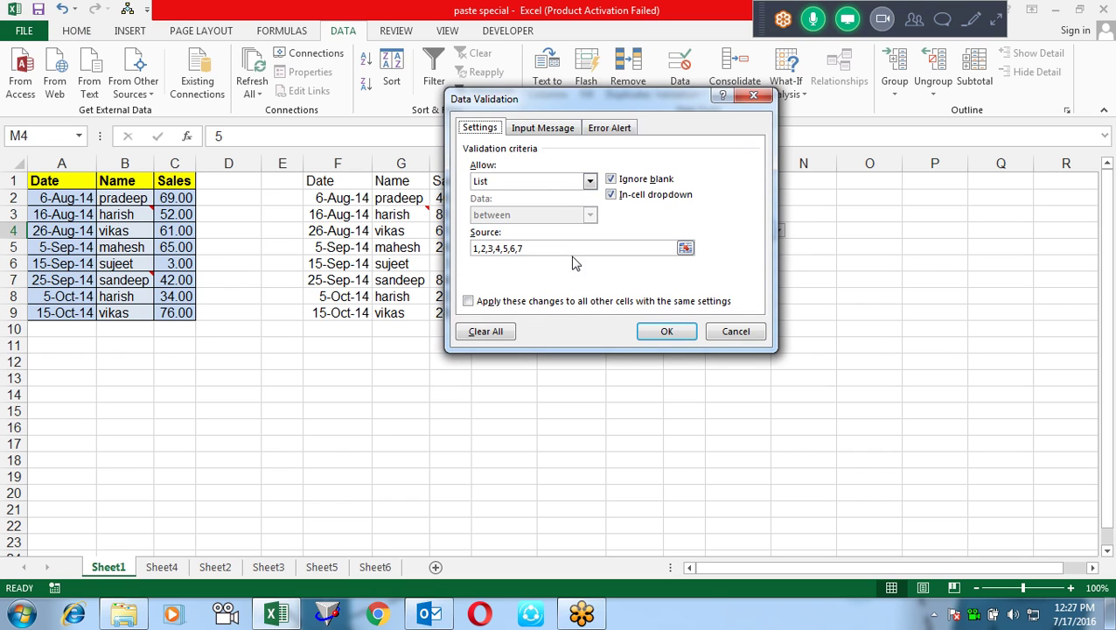
pyautogui.press('Return')
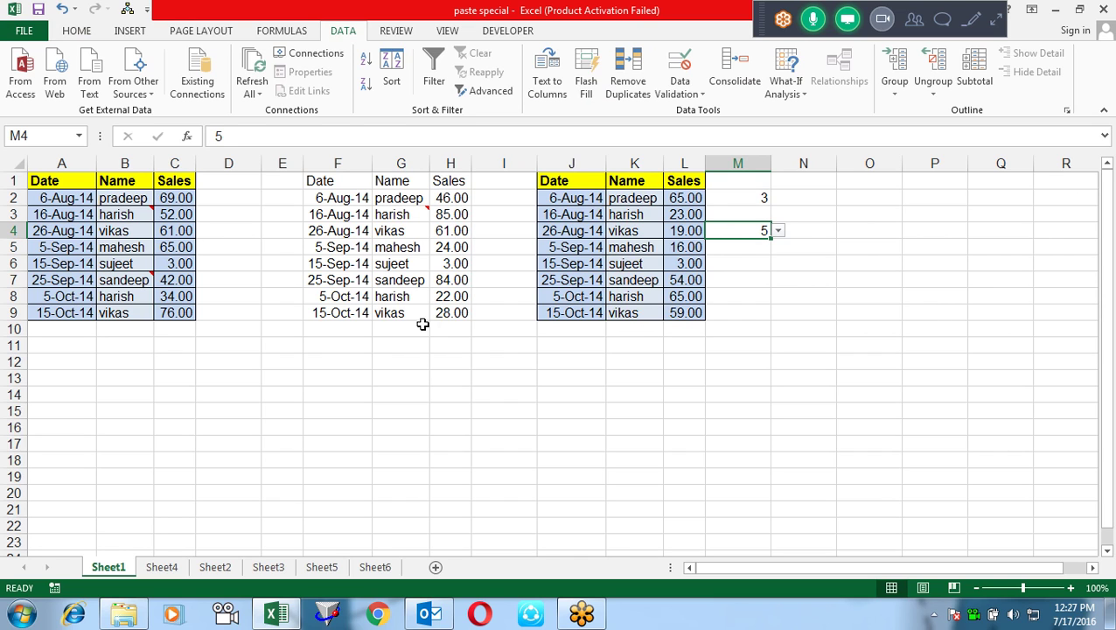
# Copy the A1:C9 sales table and select J11 as the destination.
pyautogui.click(556, 341)
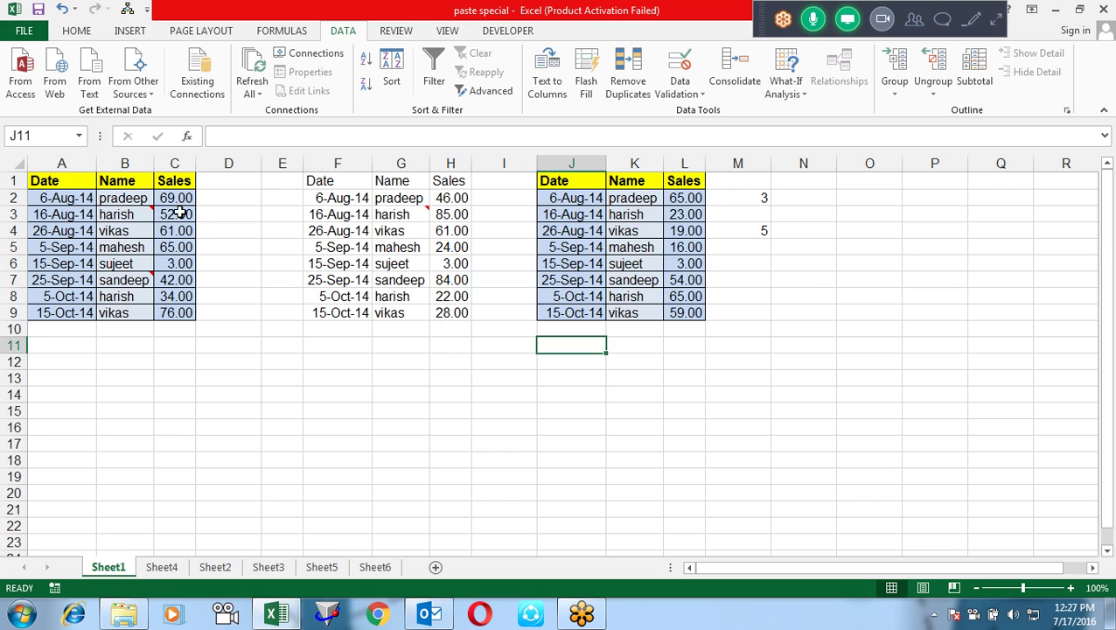
pyautogui.click(81, 182)
pyautogui.moveTo(81, 182); pyautogui.dragTo(178, 313)
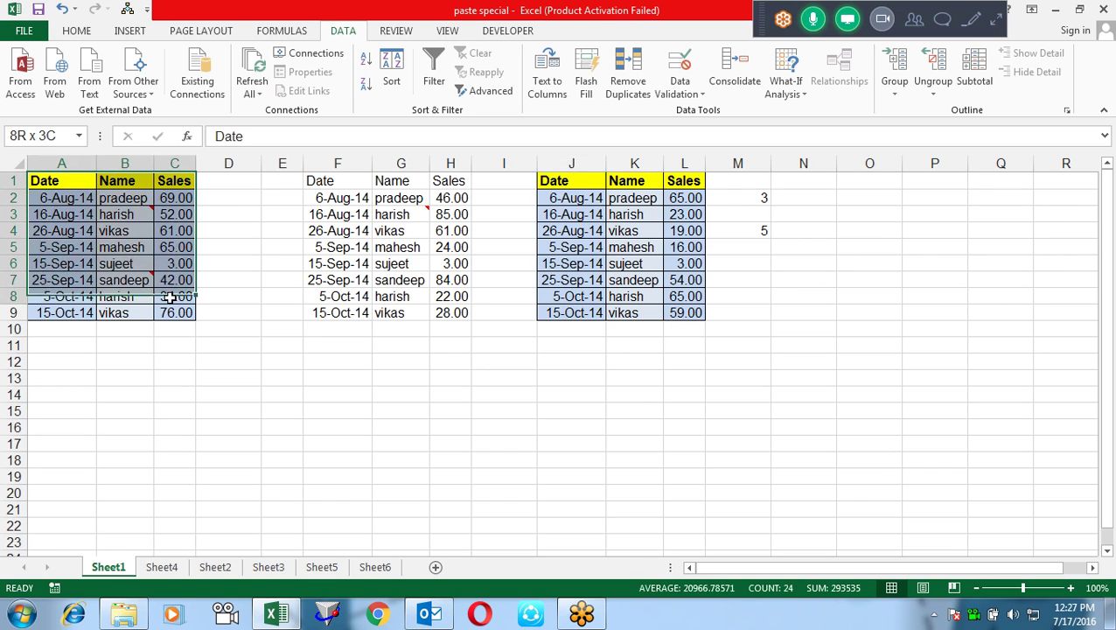
pyautogui.hotkey('ctrl', 'c')
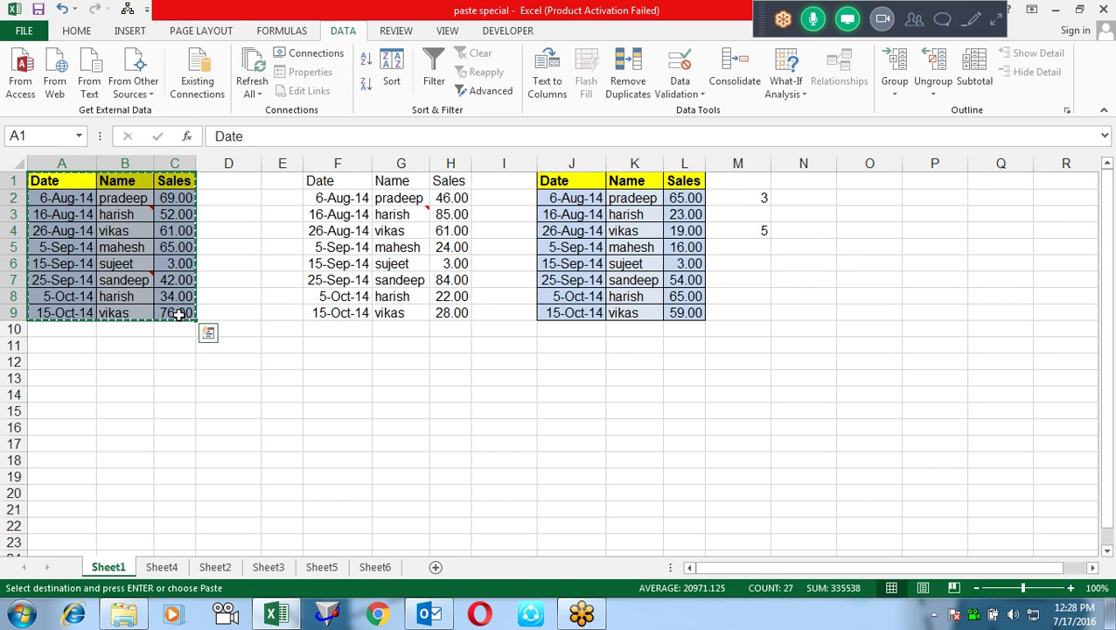
pyautogui.click(551, 348)
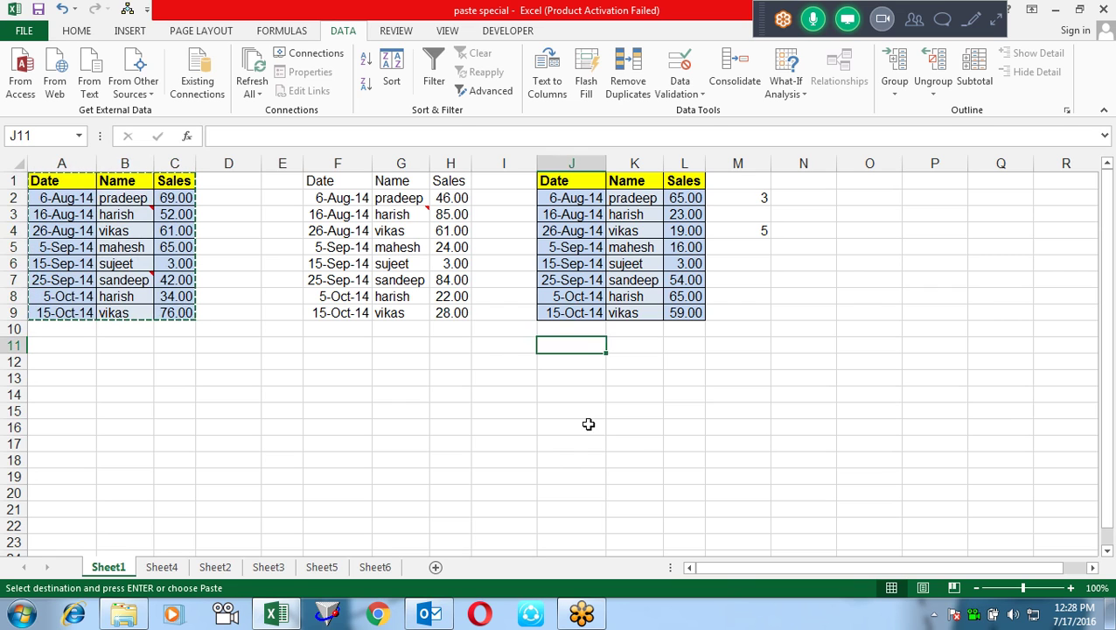
# Paste the copied sales table at J11 using Paste Special 'All except borders'.
pyautogui.hotkey('ctrl', 'alt', 'v')
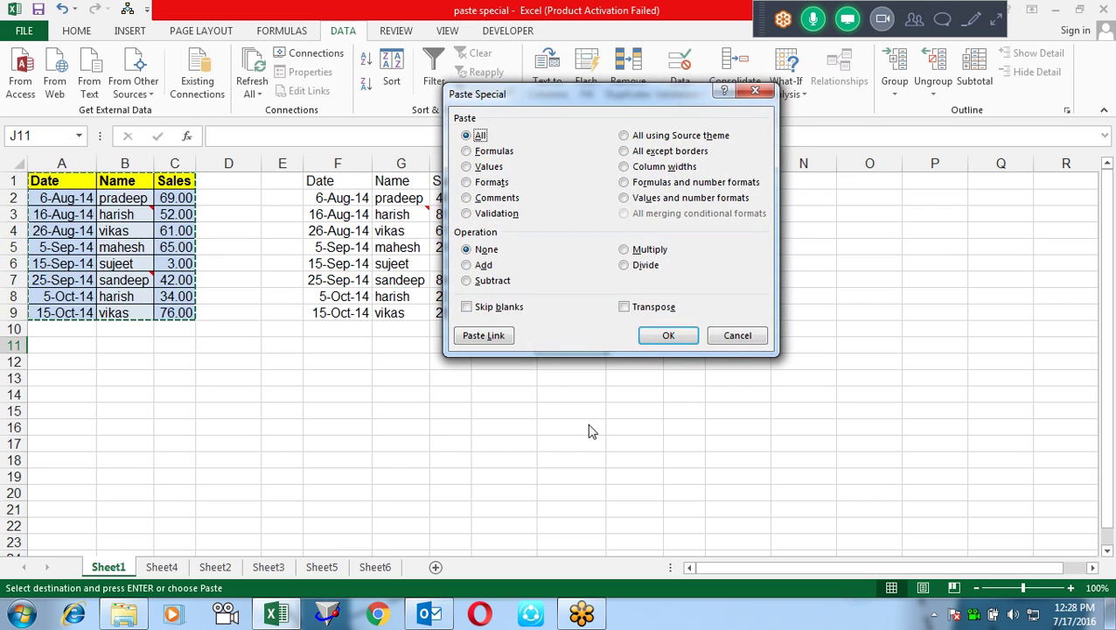
pyautogui.click(682, 152)
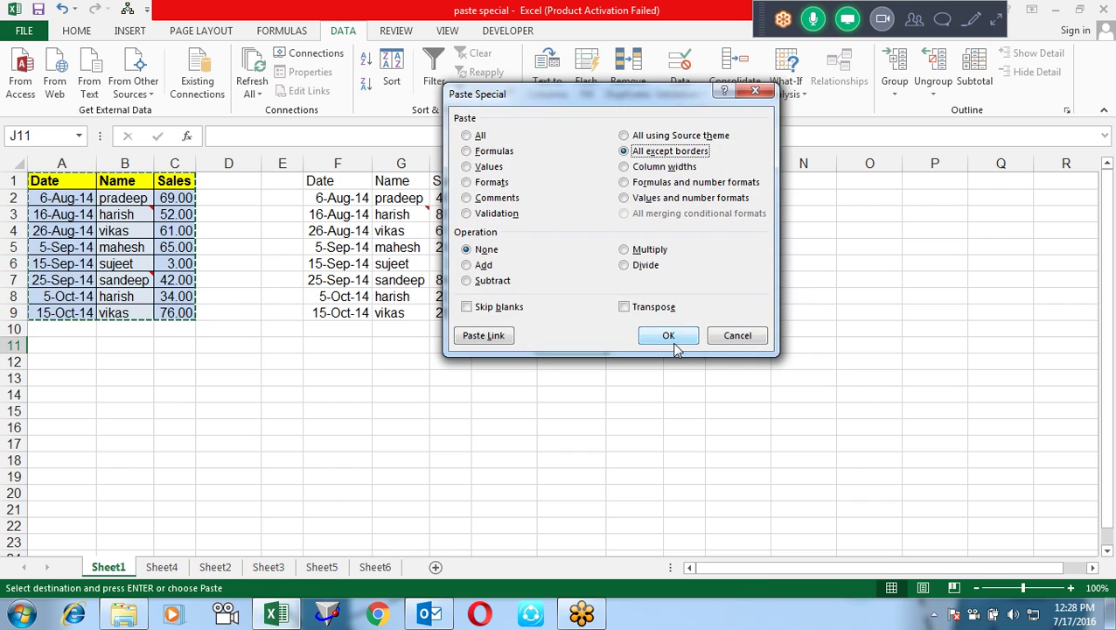
pyautogui.click(662, 336)
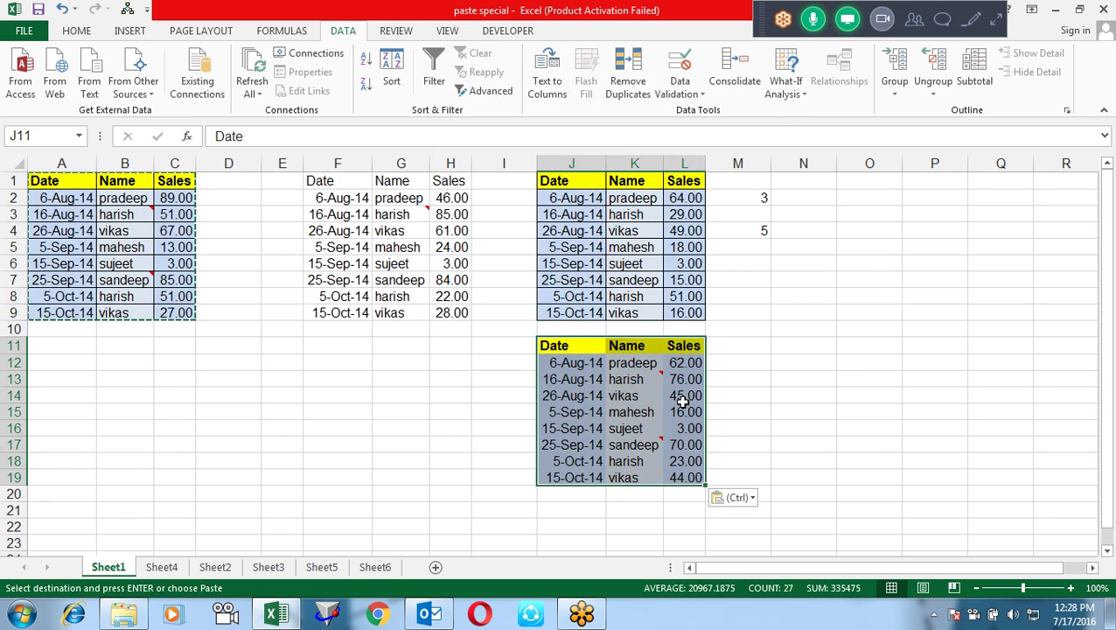
# Paste the sales table at F11 with Paste Special 'All using Source theme'.
pyautogui.click(324, 346)
pyautogui.hotkey('alt', 'e')
pyautogui.press('s')
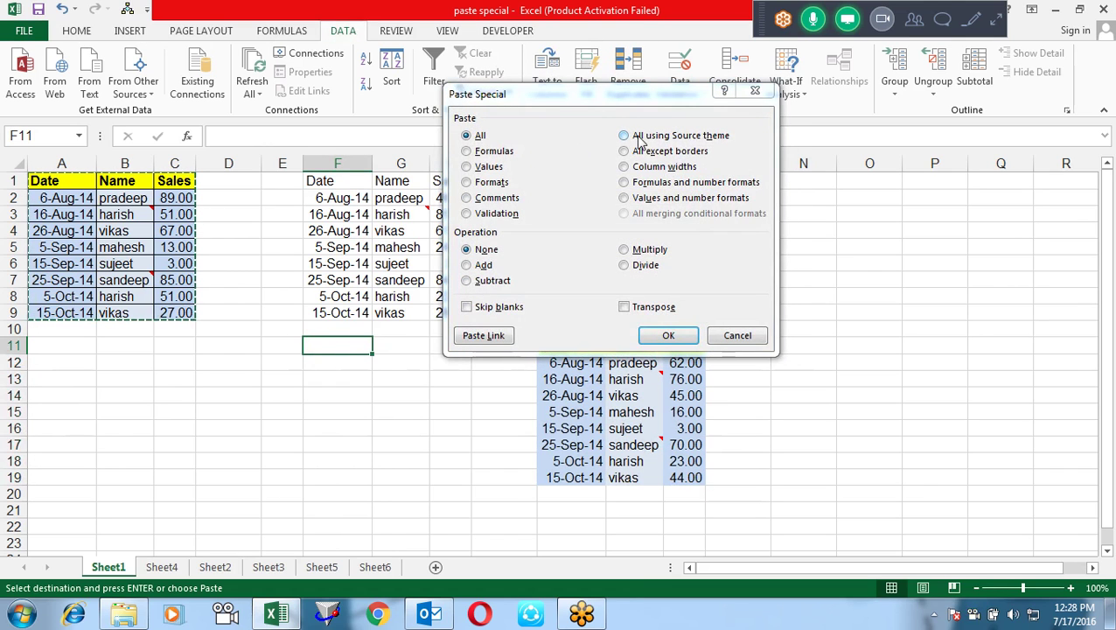
pyautogui.click(678, 137)
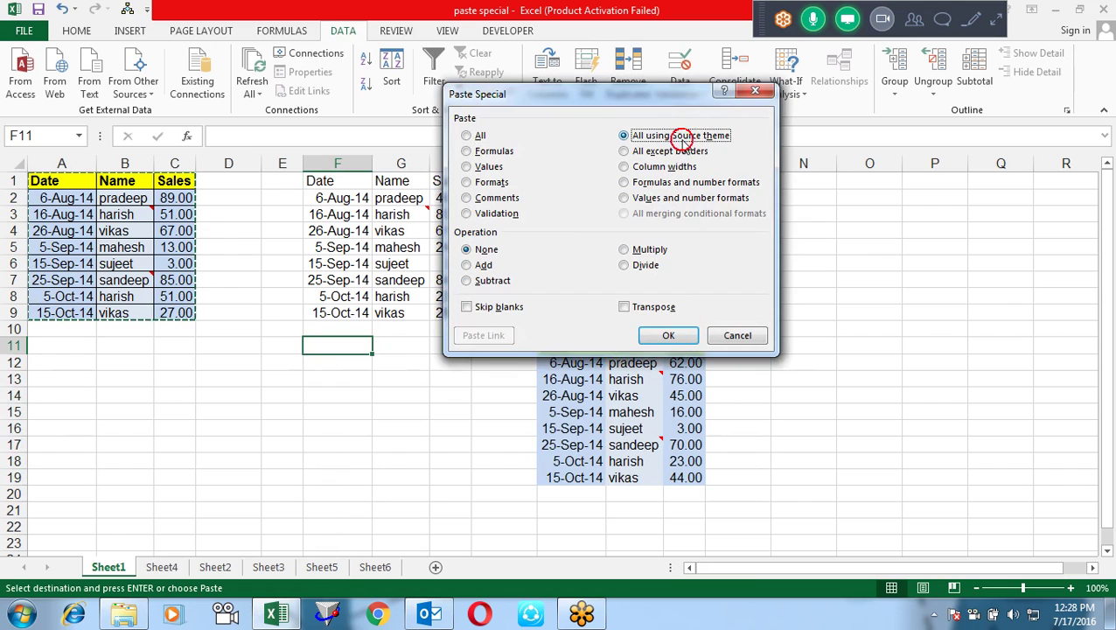
pyautogui.click(684, 336)
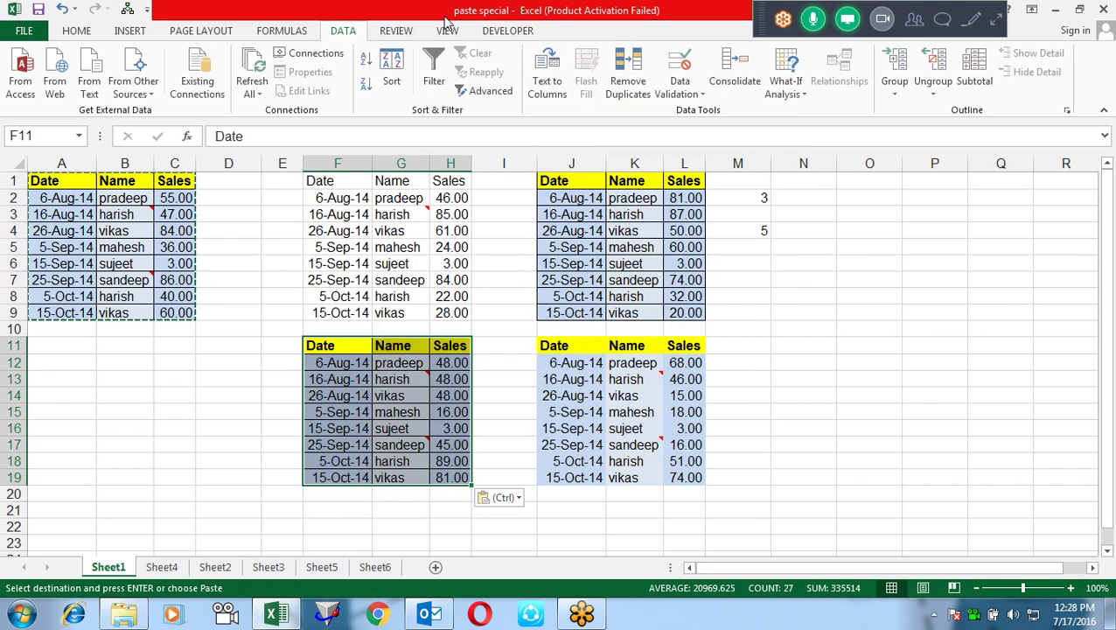
# Look at the Page Layout Themes gallery and close it without changing the theme.
pyautogui.click(194, 30)
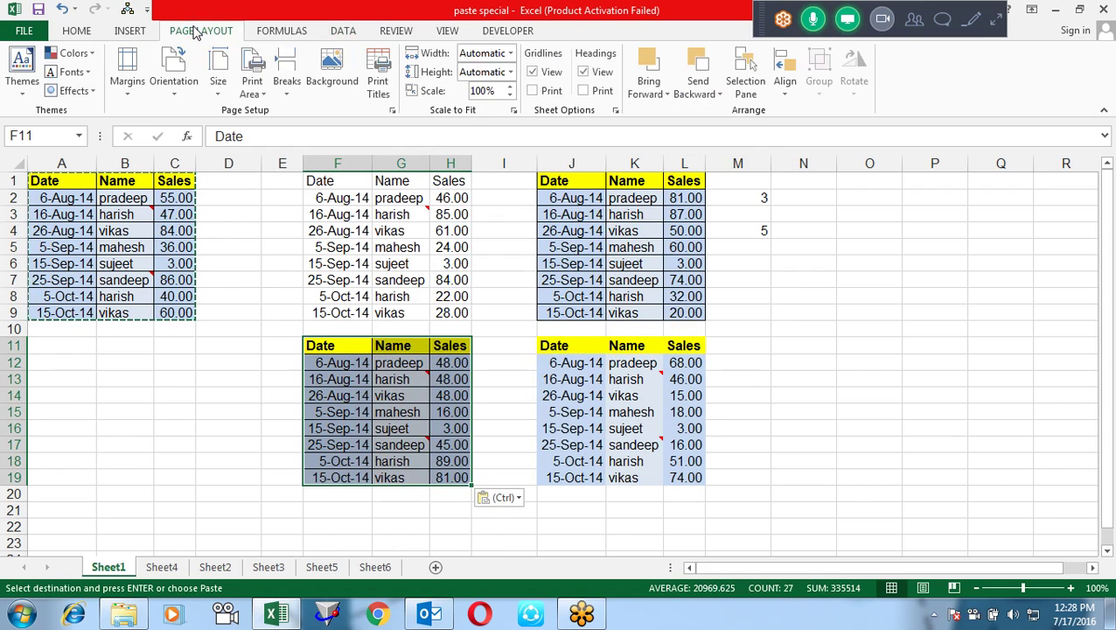
pyautogui.click(21, 83)
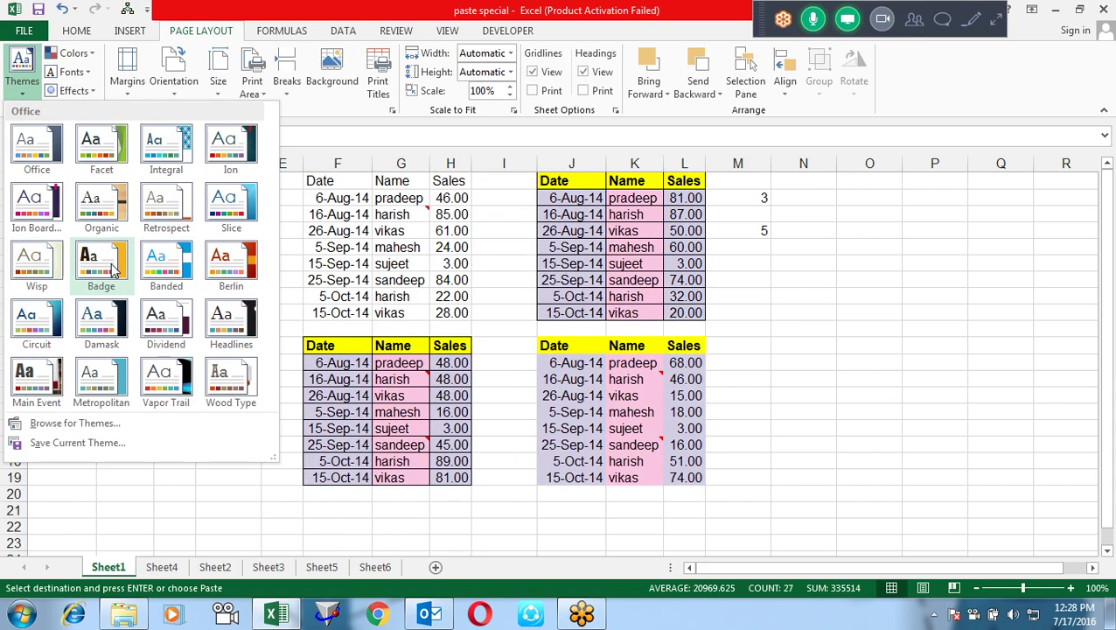
pyautogui.click(907, 451)
pyautogui.moveTo(1112, 235); pyautogui.dragTo(1111, 247)
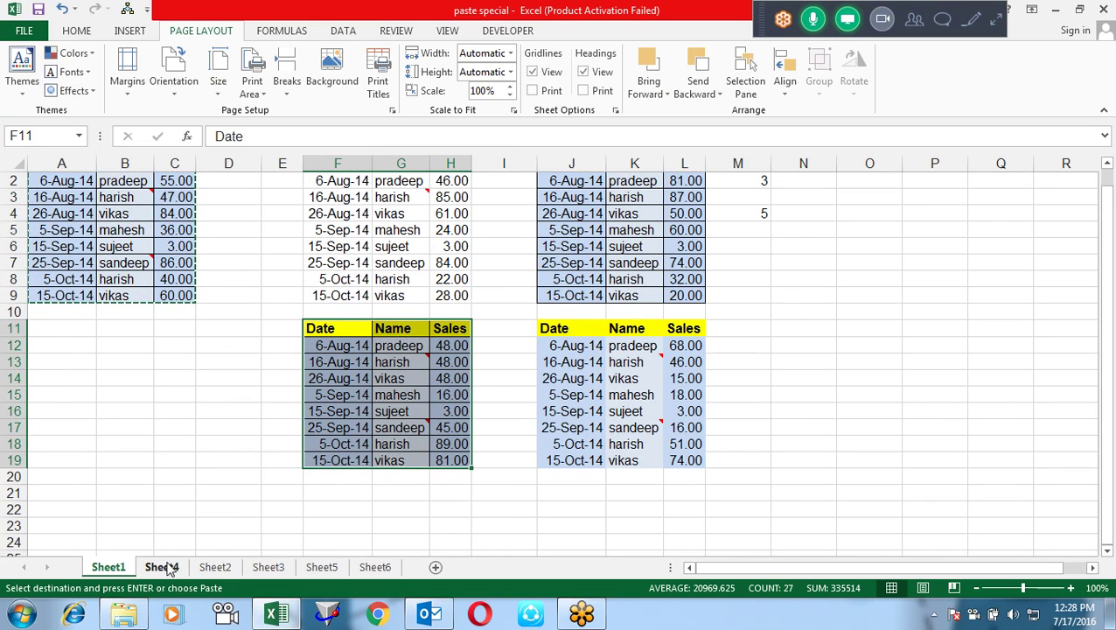
# Go to Sheet4 and check the Sales value 62 in B3 and Add value 12 in C2.
pyautogui.click(162, 568)
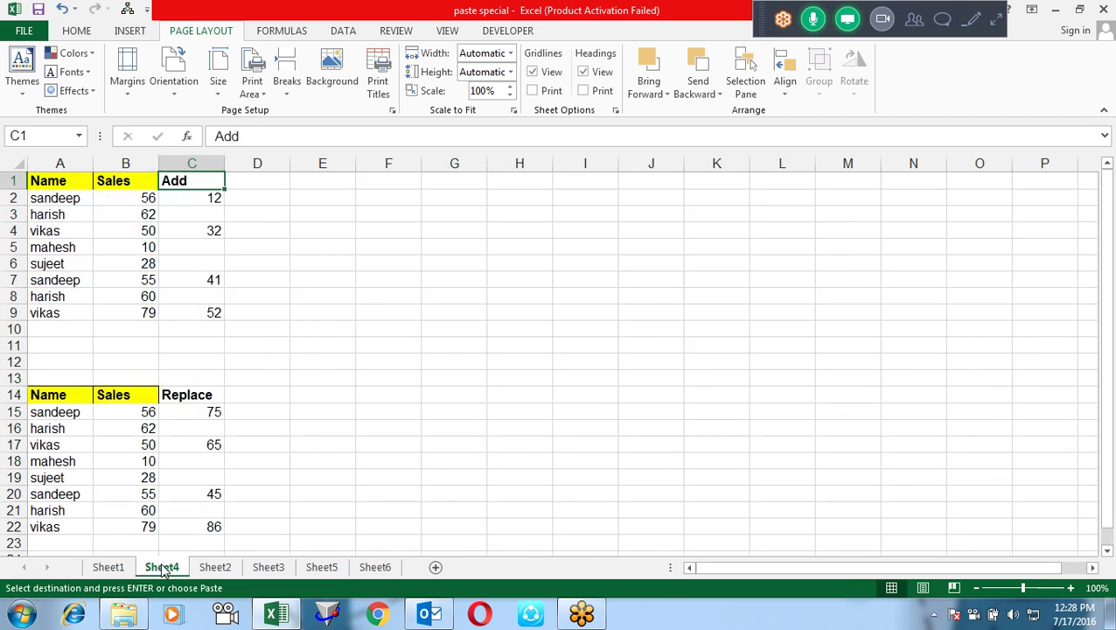
pyautogui.click(266, 187)
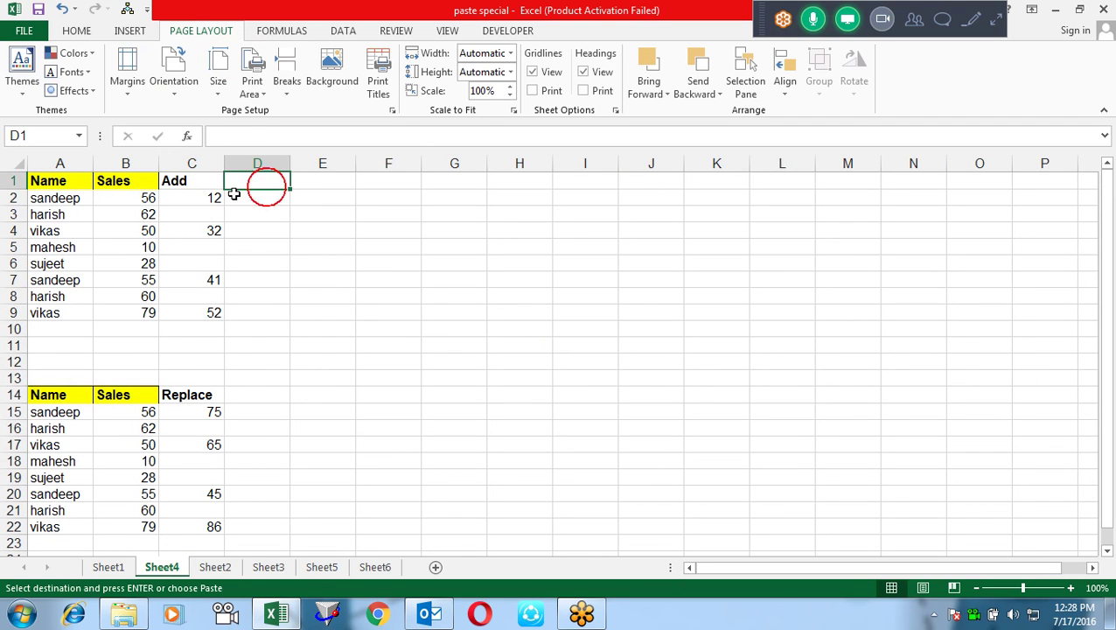
pyautogui.click(129, 212)
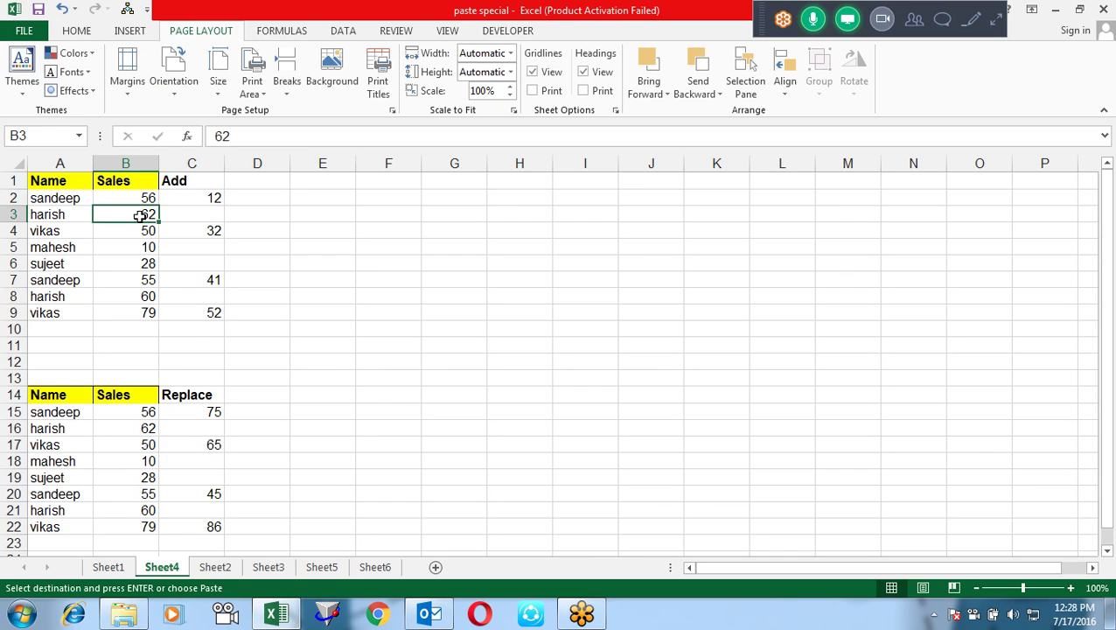
pyautogui.click(220, 198)
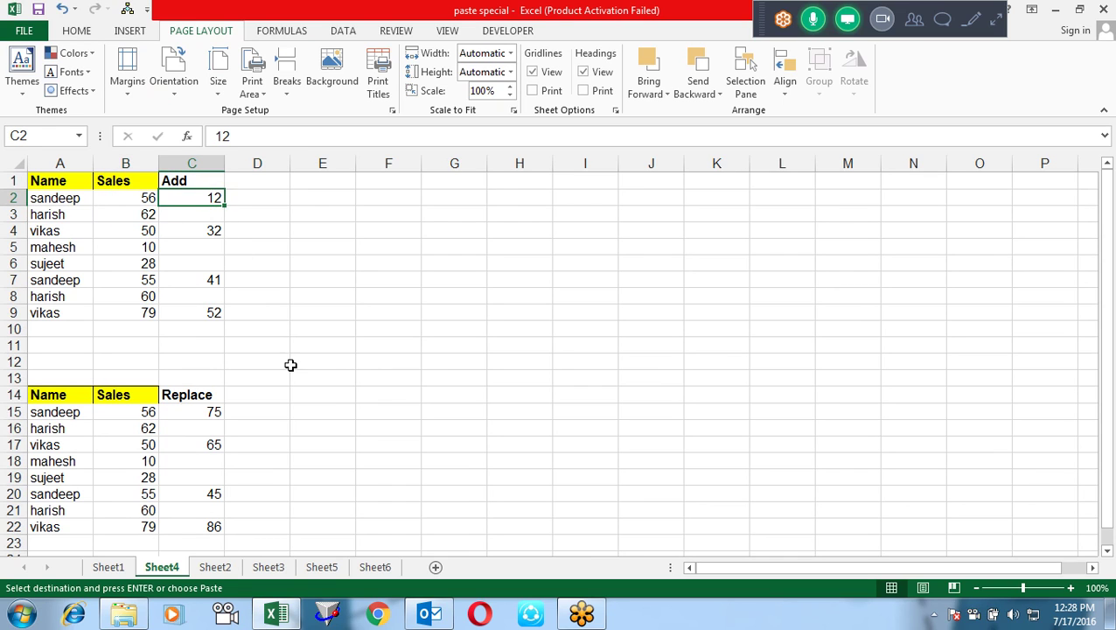
pyautogui.press('Down')
pyautogui.press('Up')
pyautogui.press('Left')
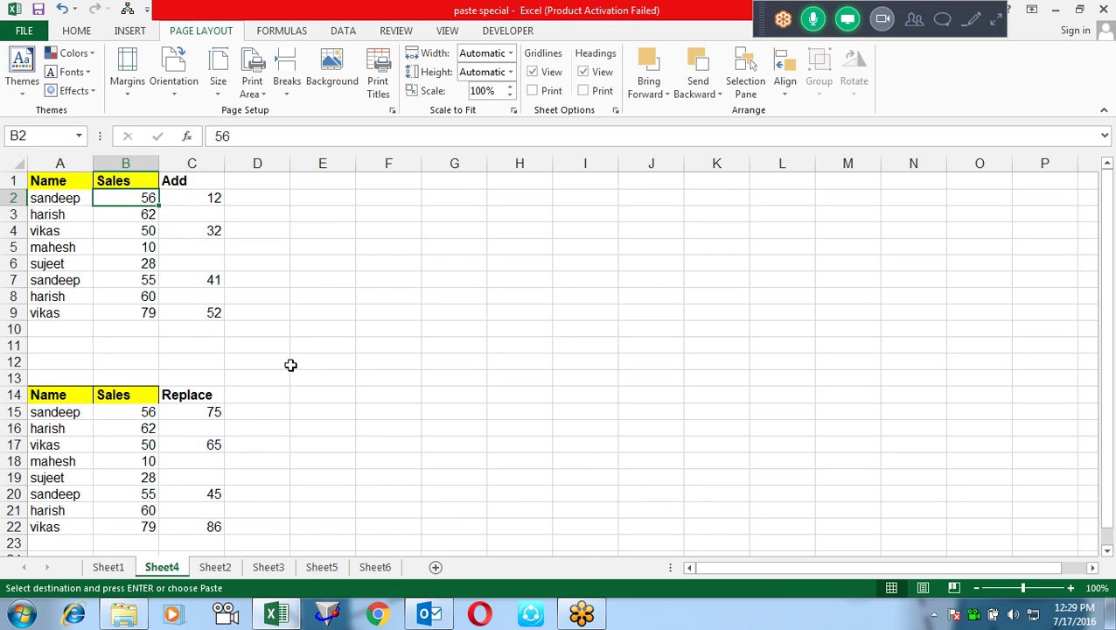
pyautogui.press('Right')
pyautogui.press('Right')
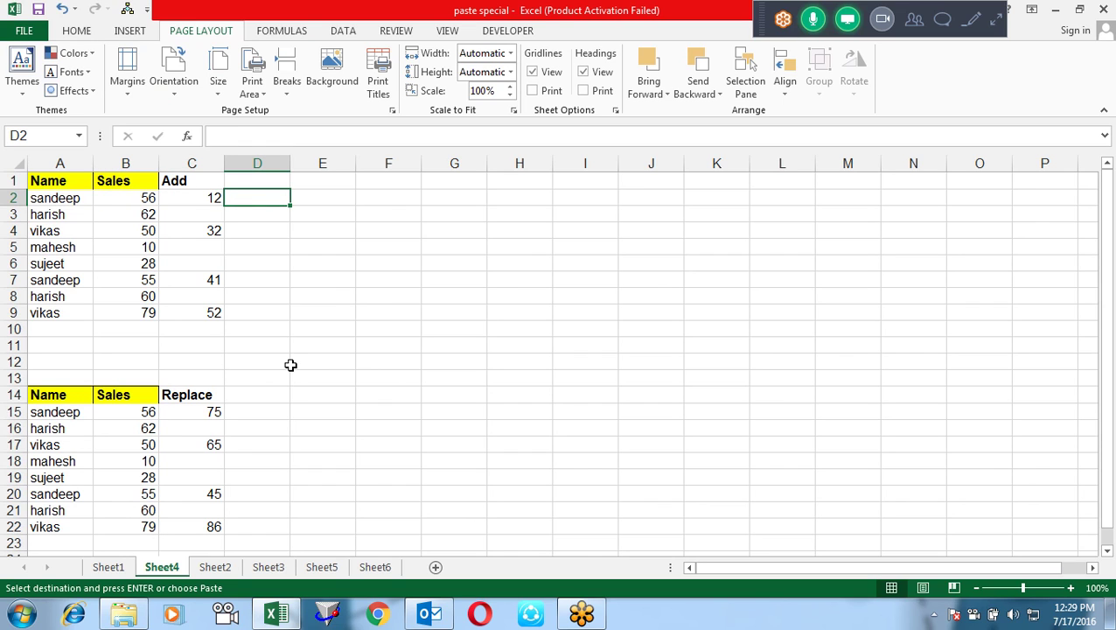
# Enter a trial formula =B2+C2 in D2, showing 68, and copy it.
pyautogui.write('=')
pyautogui.press('Left')
pyautogui.press('Left')
pyautogui.press('Left')
pyautogui.press('Right')
pyautogui.write('+')
pyautogui.press('Down')
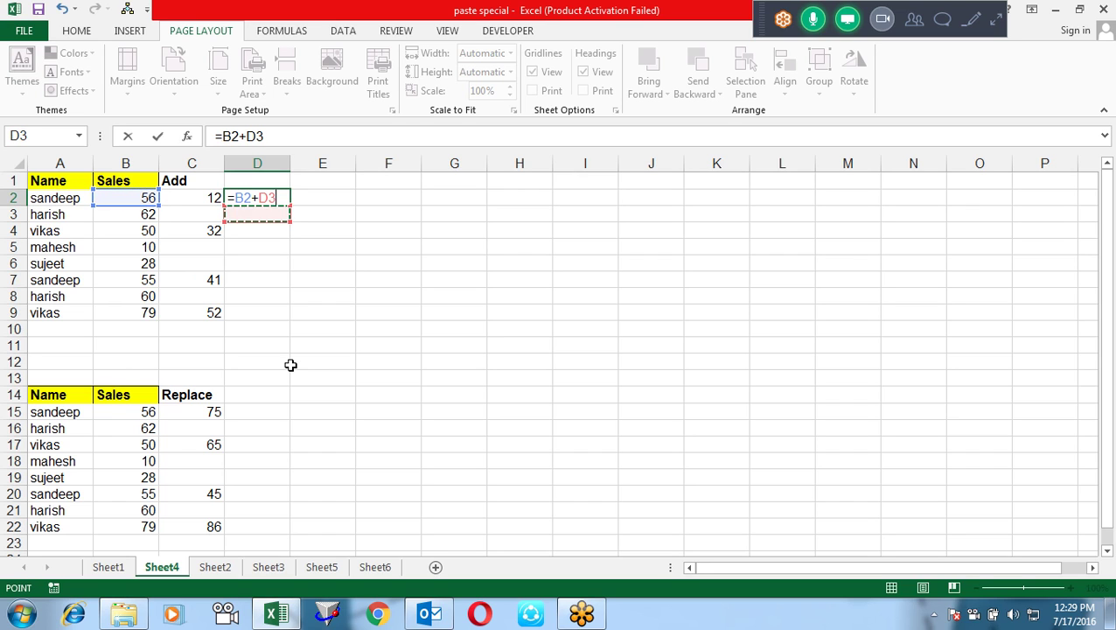
pyautogui.press('Up')
pyautogui.press('Left')
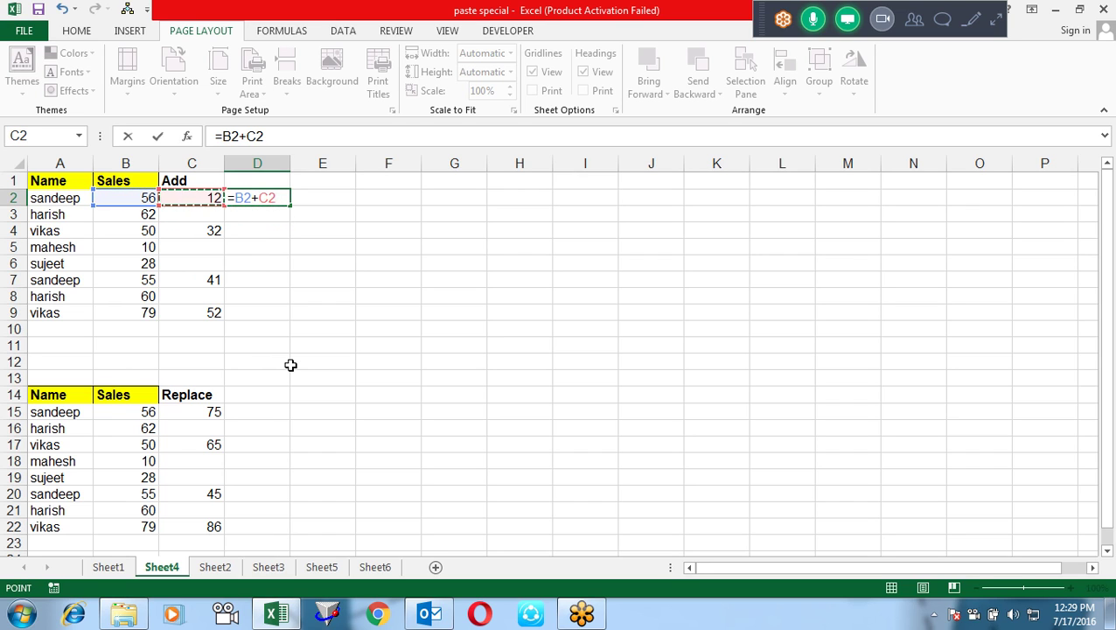
pyautogui.press('Return')
pyautogui.press('Up')
pyautogui.hotkey('ctrl', 'c')
# Cancel the copy, delete the trial formula from D2, and select the Add values in column C.
pyautogui.press('Left')
pyautogui.press('Left')
pyautogui.press('Left')
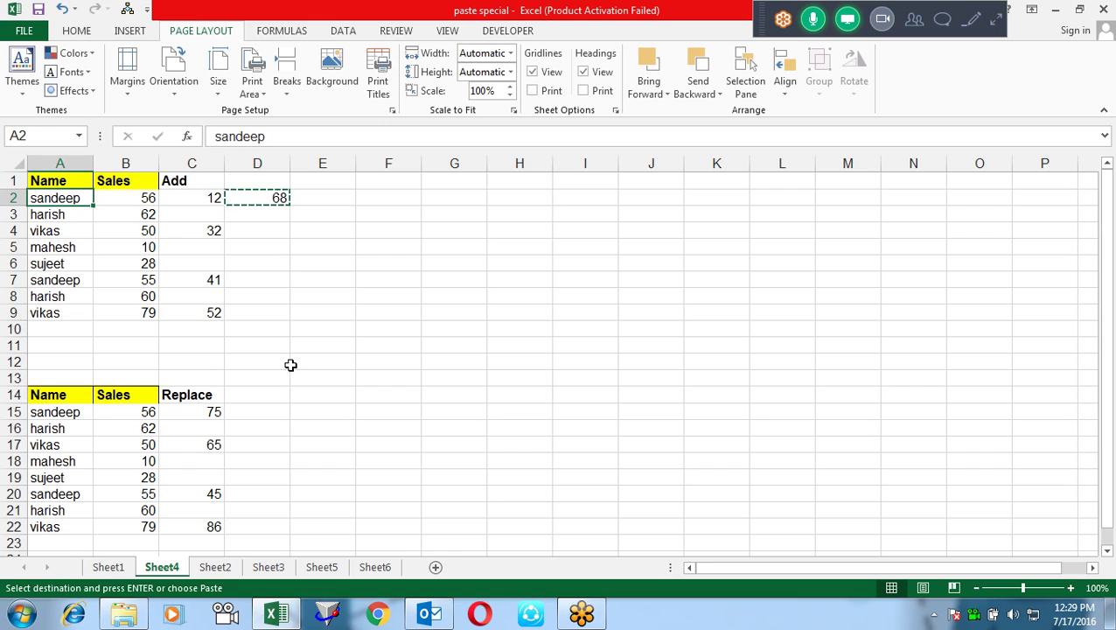
pyautogui.press('Right')
pyautogui.hotkey('shift', 'Down')
pyautogui.hotkey('shift', 'Down')
pyautogui.press('Escape')
pyautogui.press('Right')
pyautogui.press('Right')
pyautogui.press('Delete')
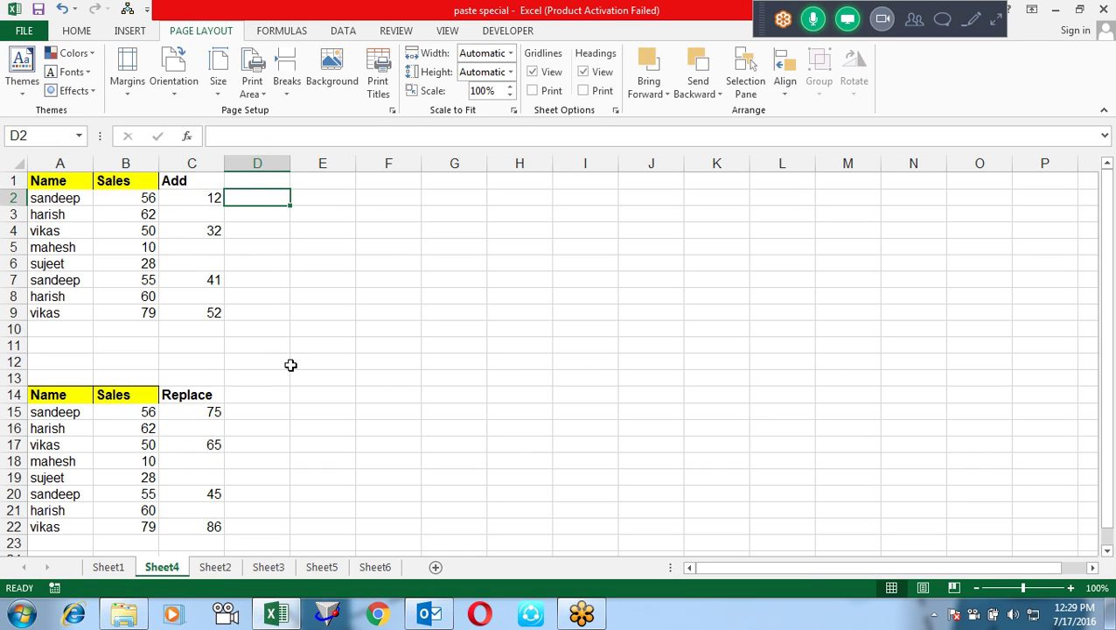
pyautogui.press('Left')
pyautogui.hotkey('shift', 'Down')
# Copy Add values C2:C9 and Paste Special onto B2 with Operation Add.
pyautogui.hotkey('shift', 'Down')
pyautogui.hotkey('shift', 'Down')
pyautogui.hotkey('shift', 'Down')
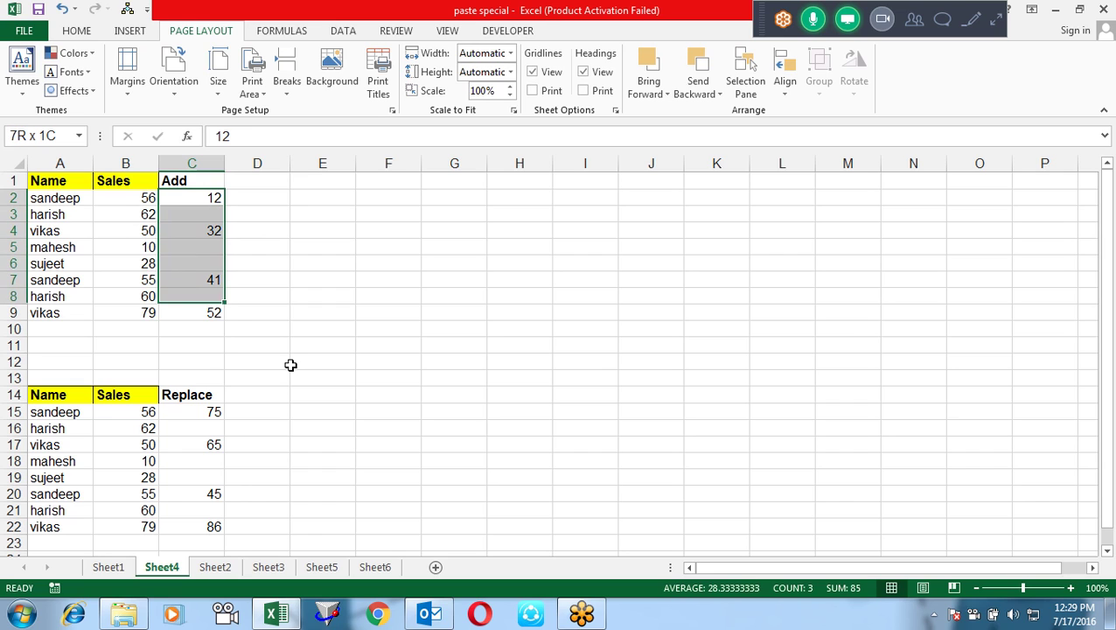
pyautogui.hotkey('shift', 'Down')
pyautogui.hotkey('ctrl', 'c')
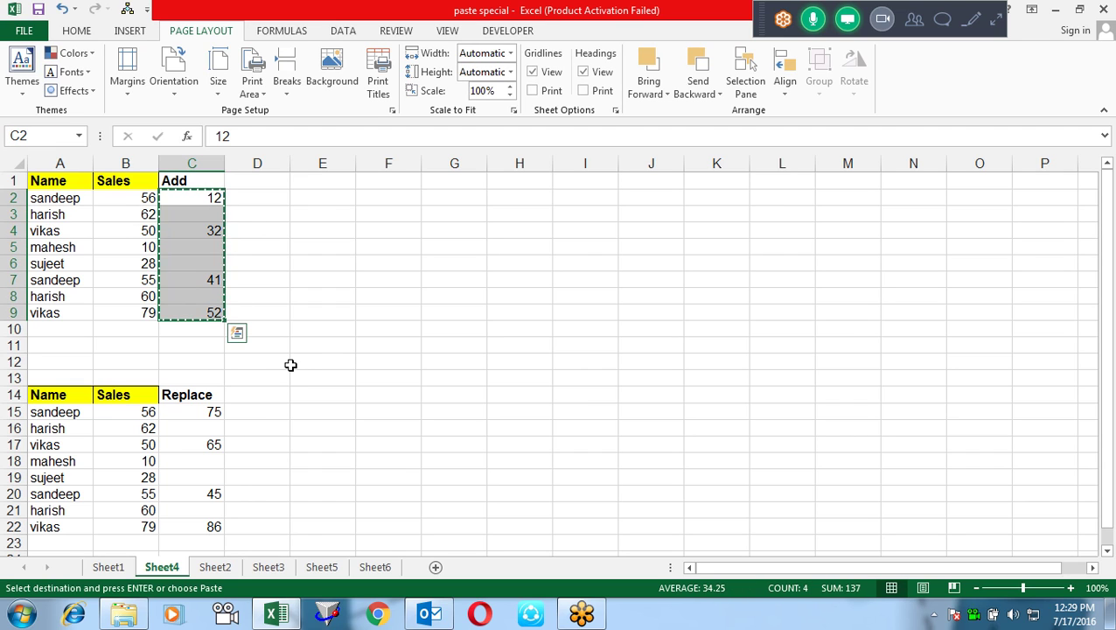
pyautogui.press('Left')
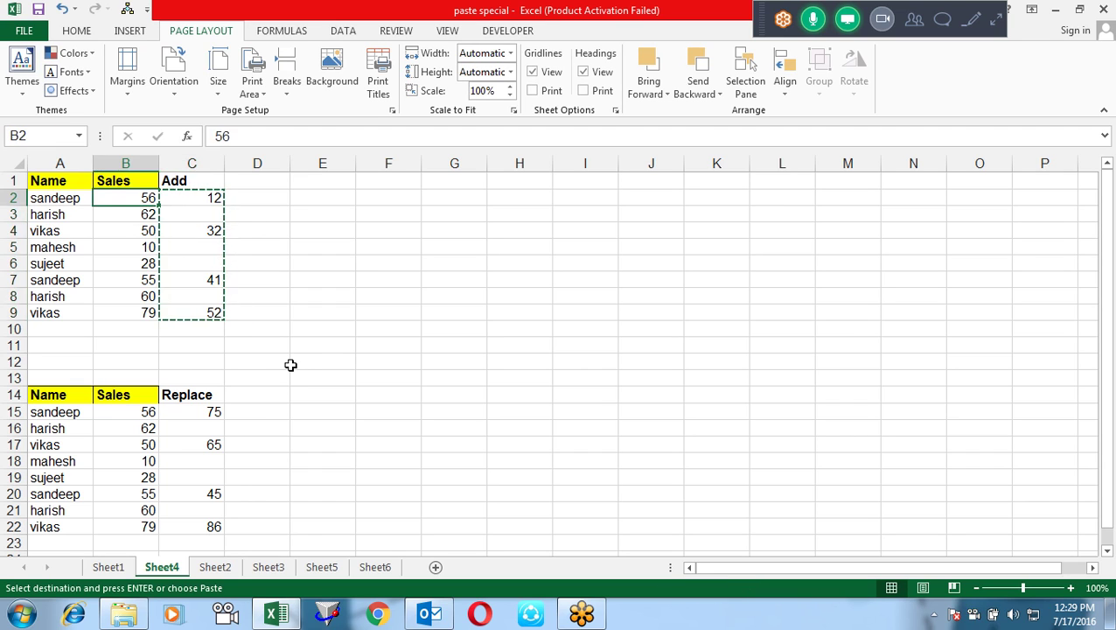
pyautogui.hotkey('alt', 'e')
pyautogui.press('s')
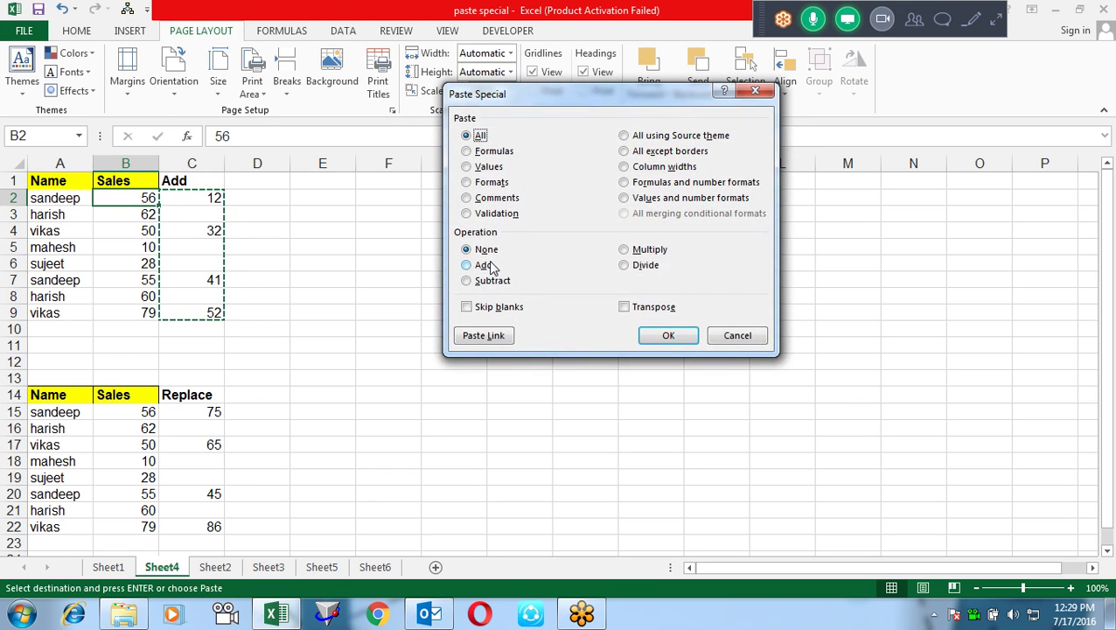
pyautogui.click(486, 265)
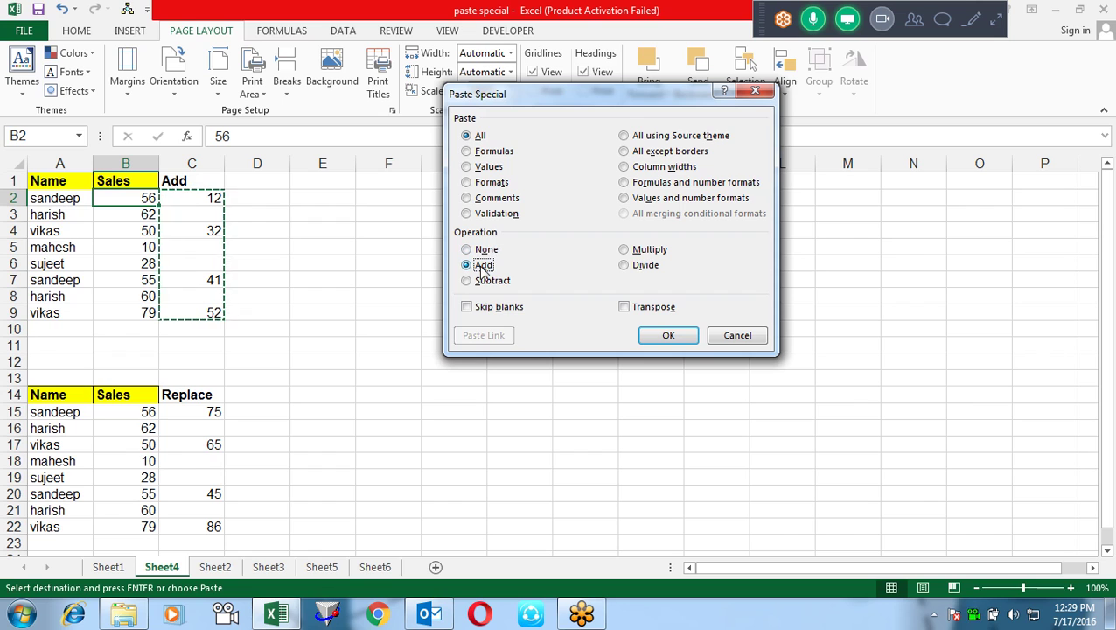
pyautogui.click(668, 336)
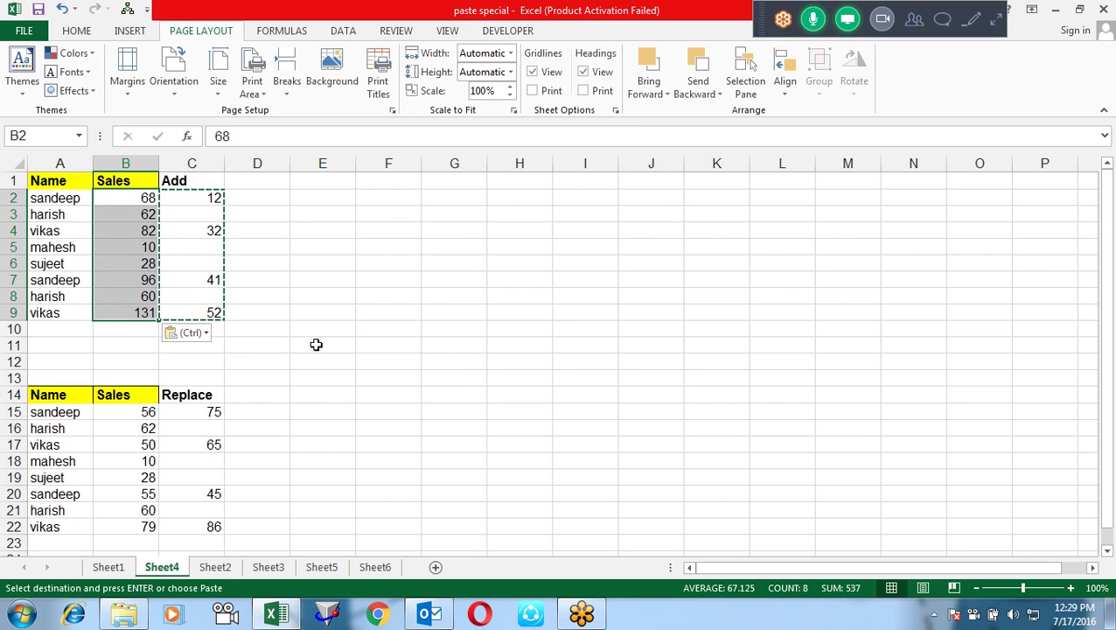
# Check that B2 now reads 68 and B3 stays 62, then cancel the copy.
pyautogui.press('Down')
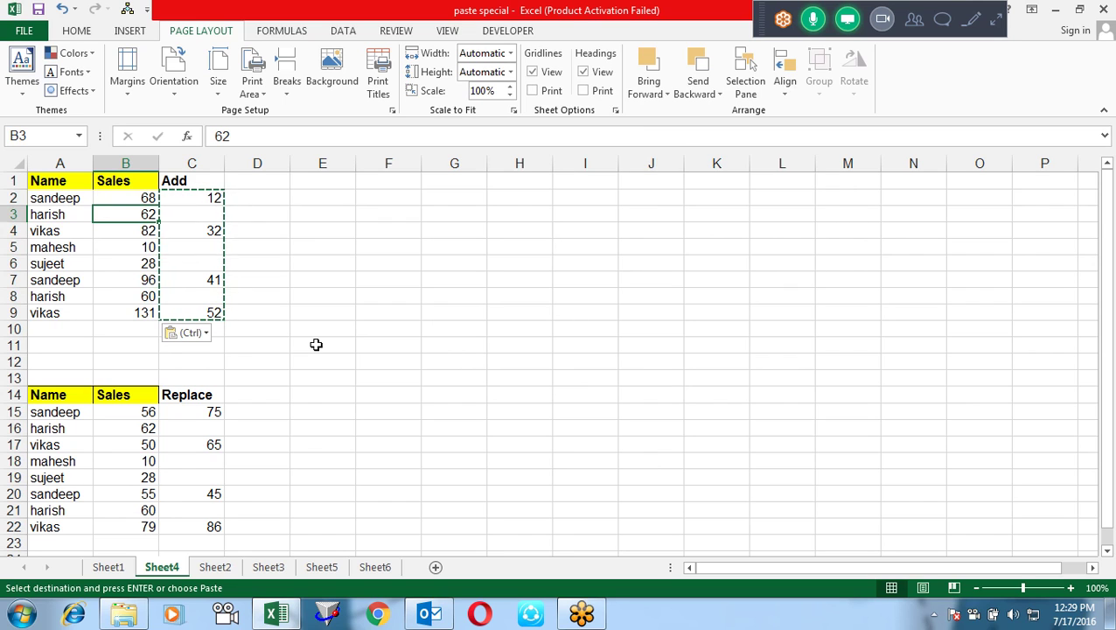
pyautogui.press('Up')
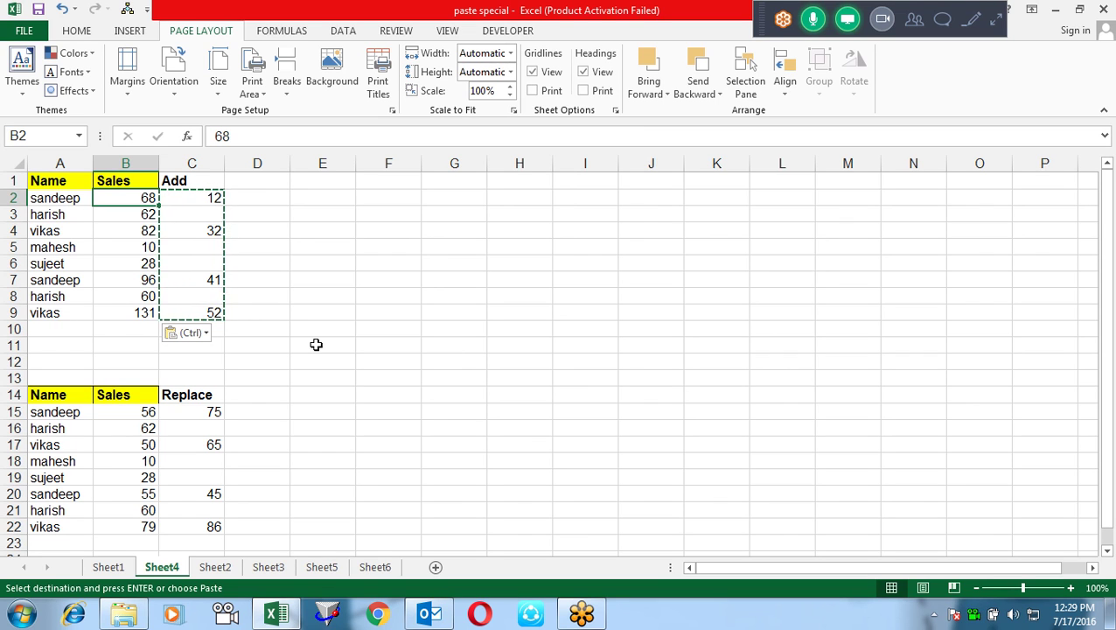
pyautogui.press('Escape')
pyautogui.press('Down')
pyautogui.press('Down')
pyautogui.press('Down')
pyautogui.press('Down')
pyautogui.press('Down')
pyautogui.press('Down')
pyautogui.press('Down')
pyautogui.press('Down')
pyautogui.press('Down')
pyautogui.press('Down')
pyautogui.press('Down')
pyautogui.press('Up')
pyautogui.press('Up')
pyautogui.press('Up')
pyautogui.press('Up')
# Copy Replace values C15:C22, paste over B15, and undo because blanks erased sales.
pyautogui.press('Right')
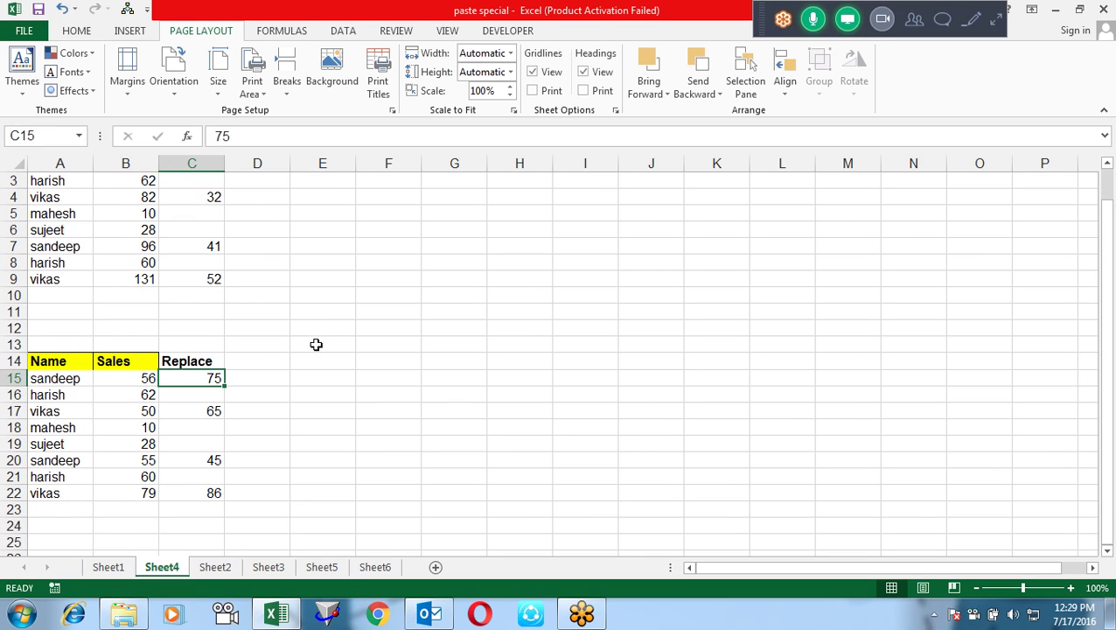
pyautogui.hotkey('shift', 'Down')
pyautogui.hotkey('shift', 'Down')
pyautogui.hotkey('shift', 'Down')
pyautogui.hotkey('shift', 'Down')
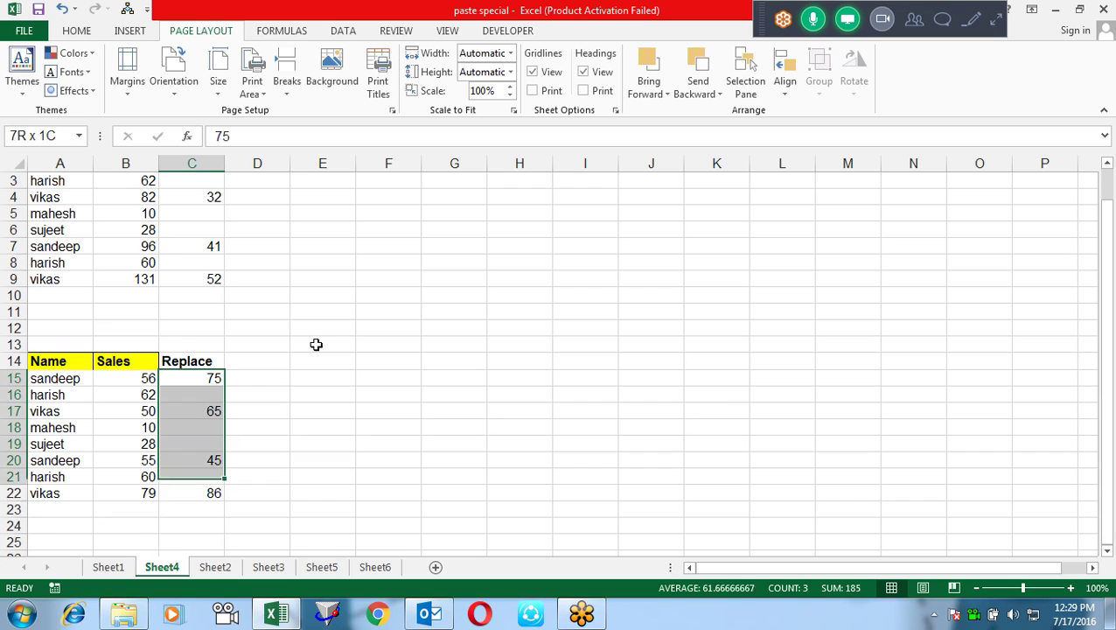
pyautogui.hotkey('shift', 'Down')
pyautogui.hotkey('ctrl', 'c')
pyautogui.press('Left')
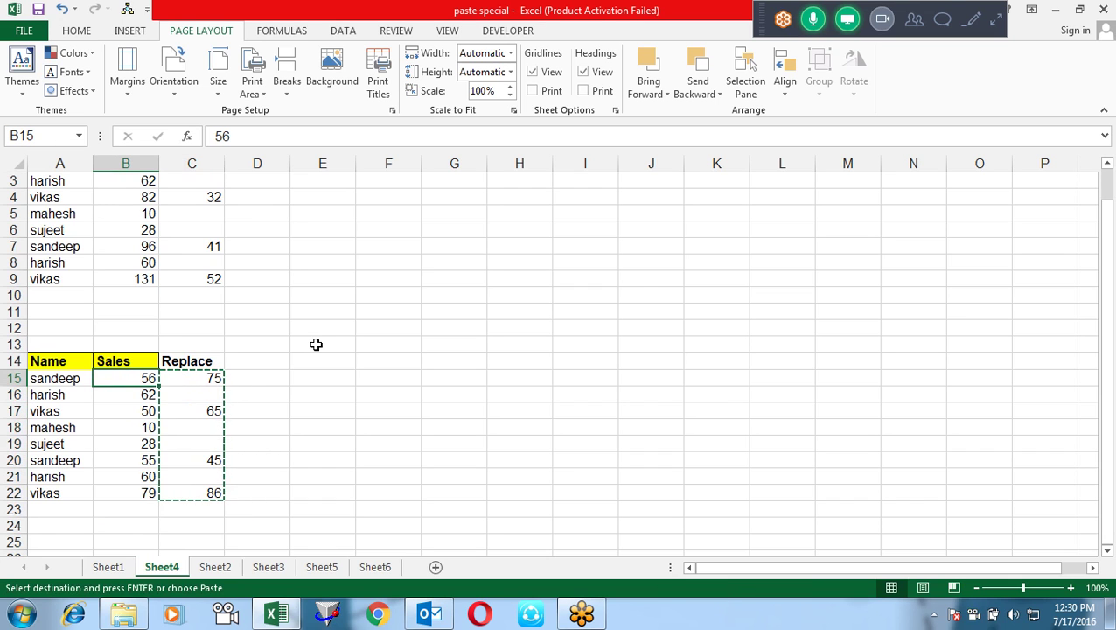
pyautogui.hotkey('ctrl', 'v')
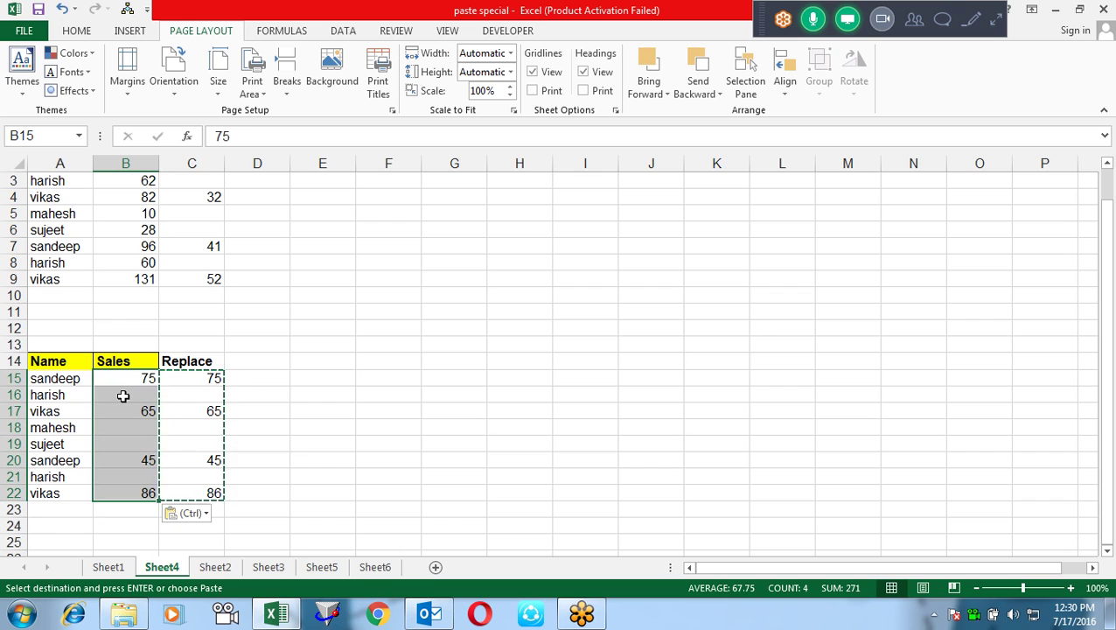
pyautogui.hotkey('ctrl', 'z')
# Paste Special the Replace values onto B15:B22 with Skip blanks checked.
pyautogui.hotkey('alt', 'e')
pyautogui.press('s')
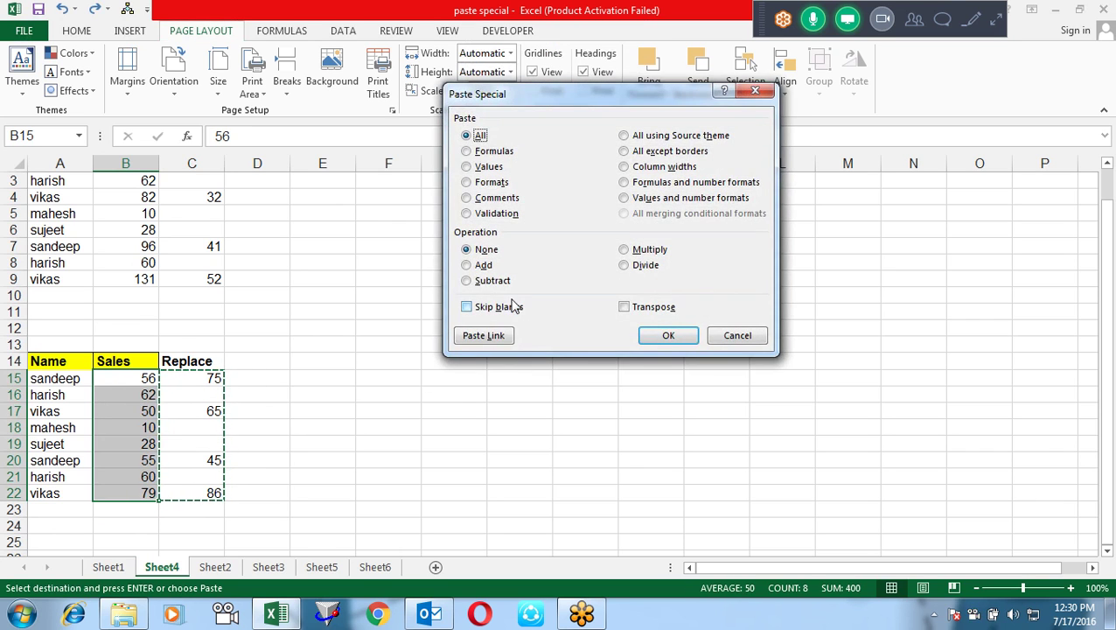
pyautogui.click(468, 307)
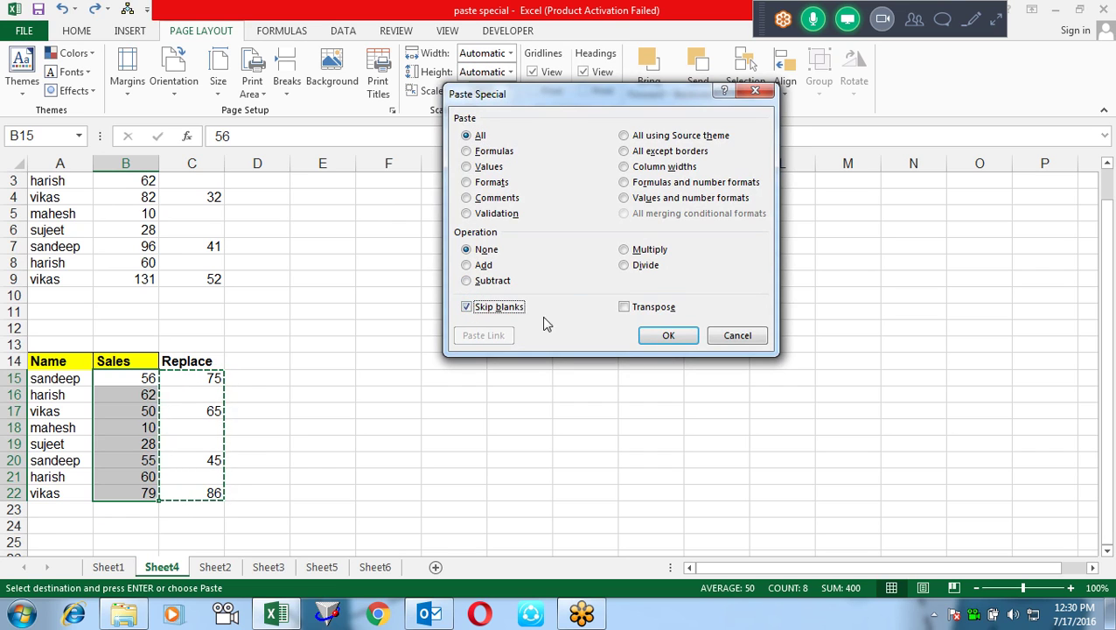
pyautogui.click(669, 337)
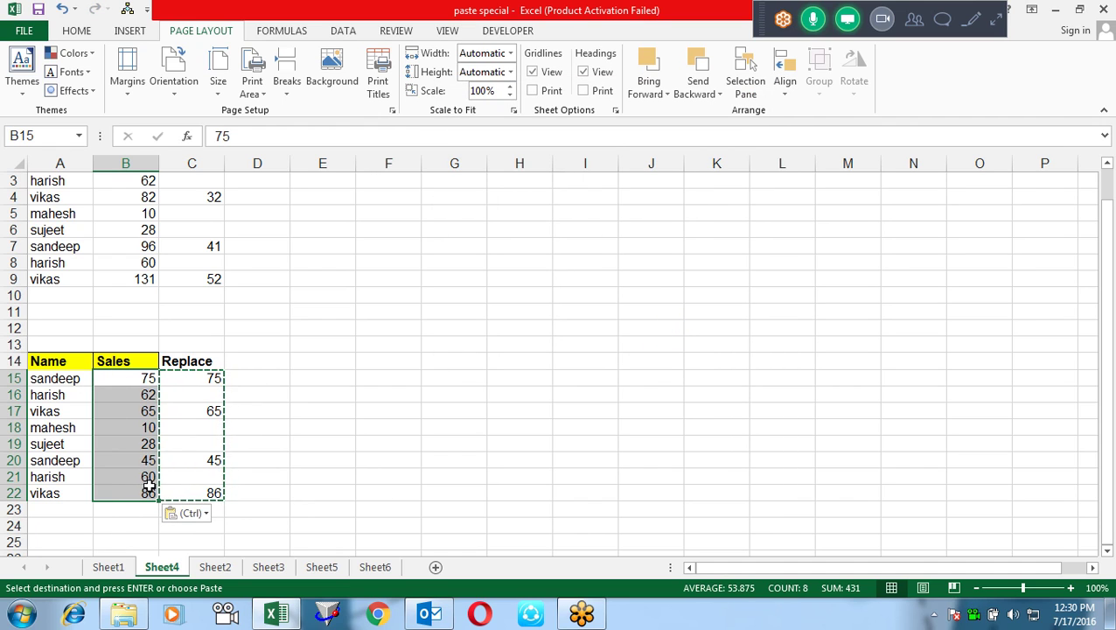
pyautogui.doubleClick(361, 461)
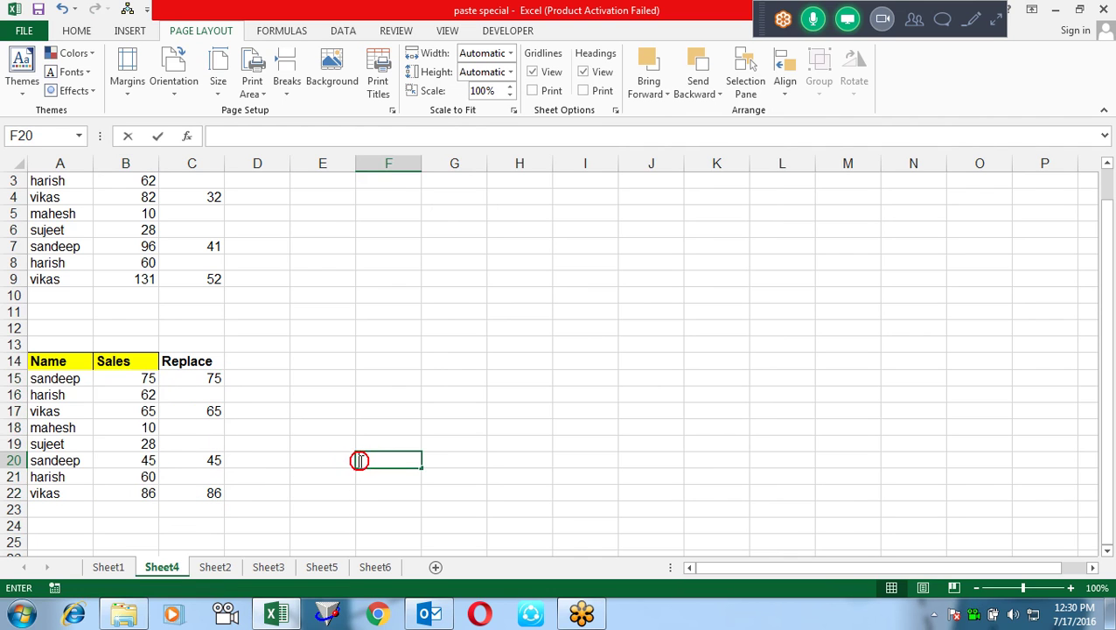
# On Sheet2, try a B2/D2 formula in C2 formatted as a percentage, then clear it.
pyautogui.click(219, 569)
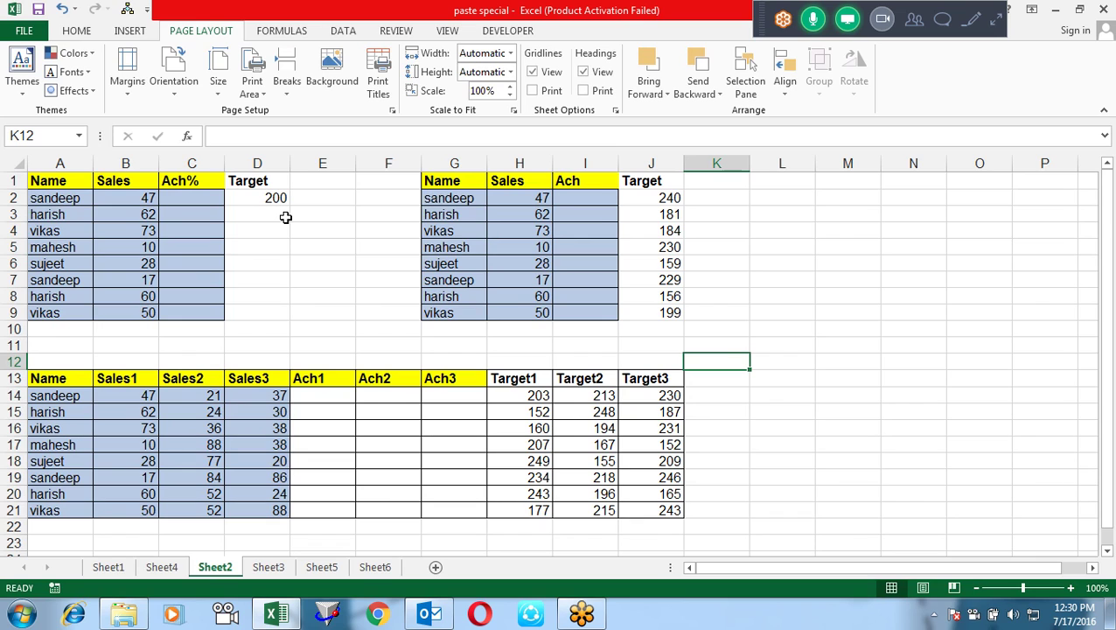
pyautogui.click(191, 196)
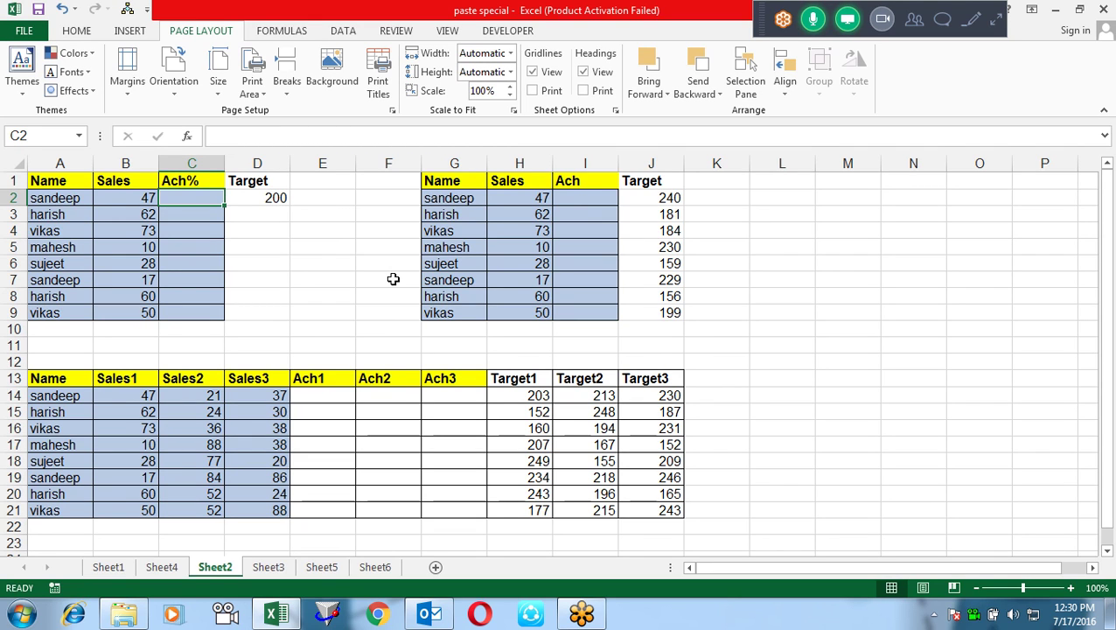
pyautogui.write('=')
pyautogui.press('Left')
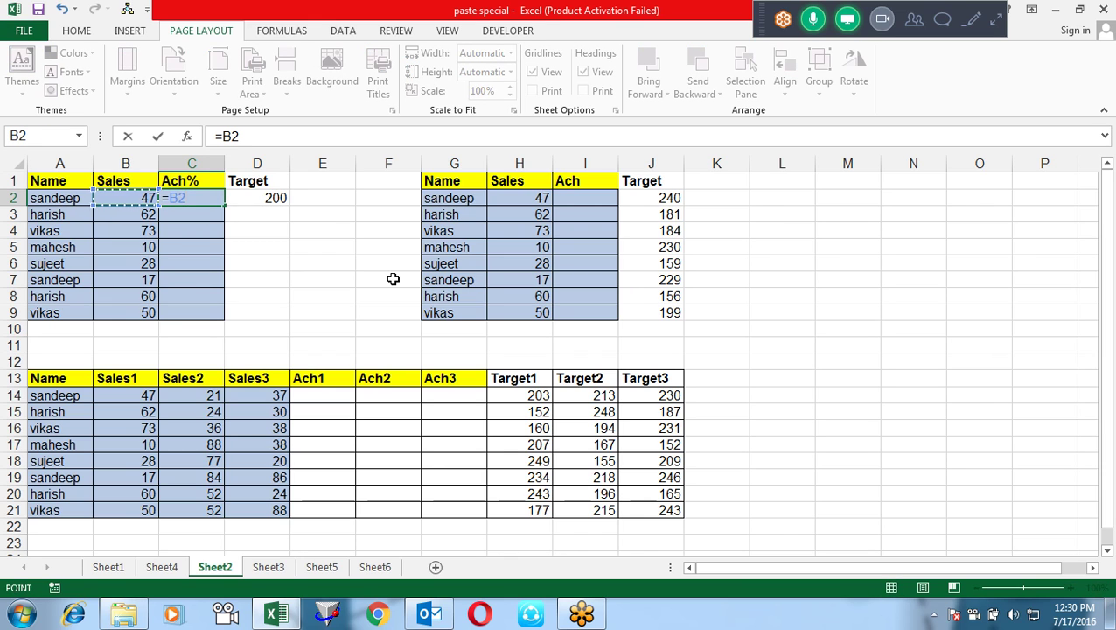
pyautogui.write(',')
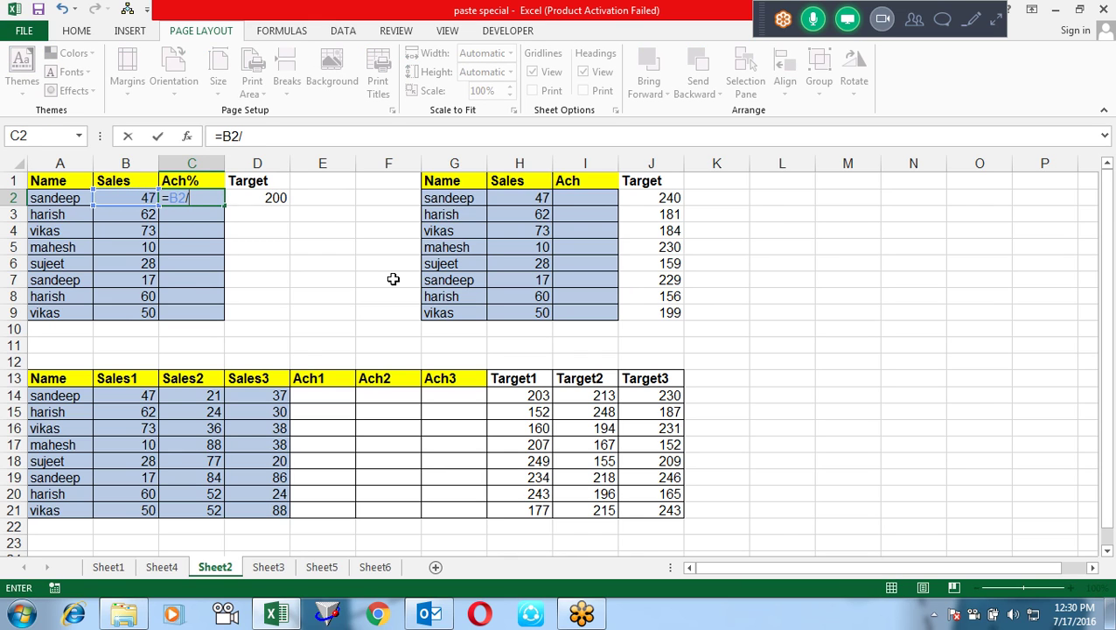
pyautogui.click(269, 198)
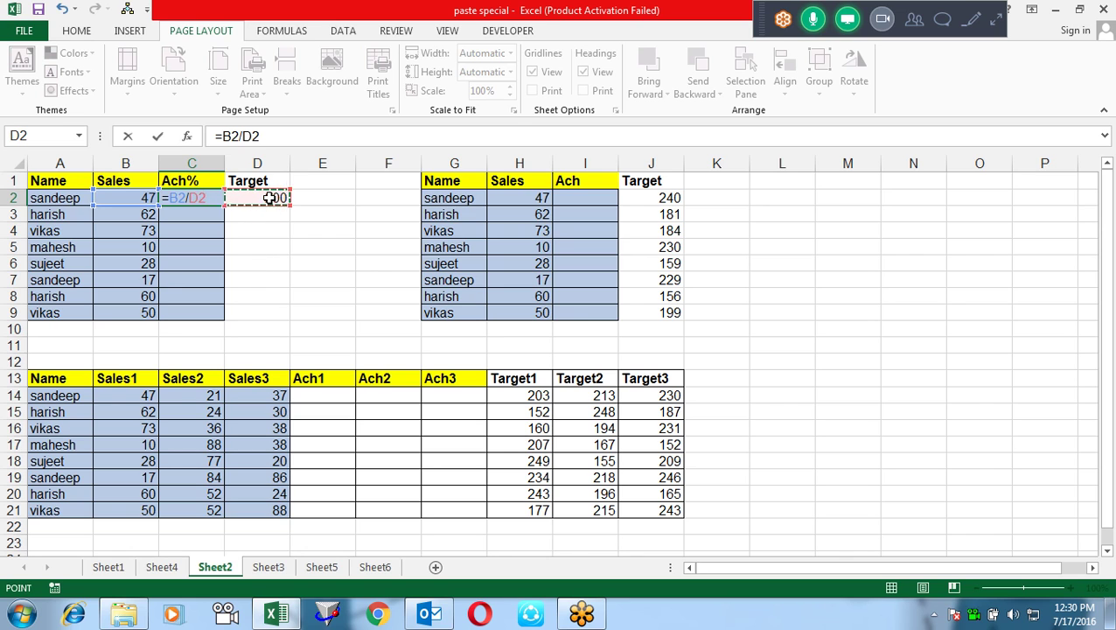
pyautogui.press('Return')
pyautogui.press('Up')
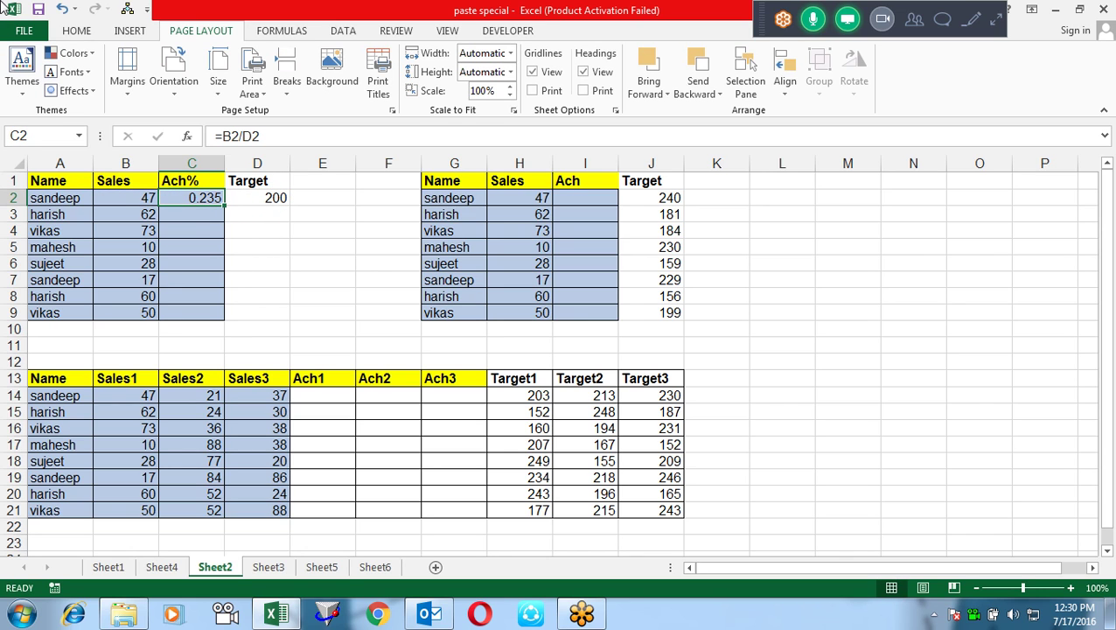
pyautogui.click(85, 32)
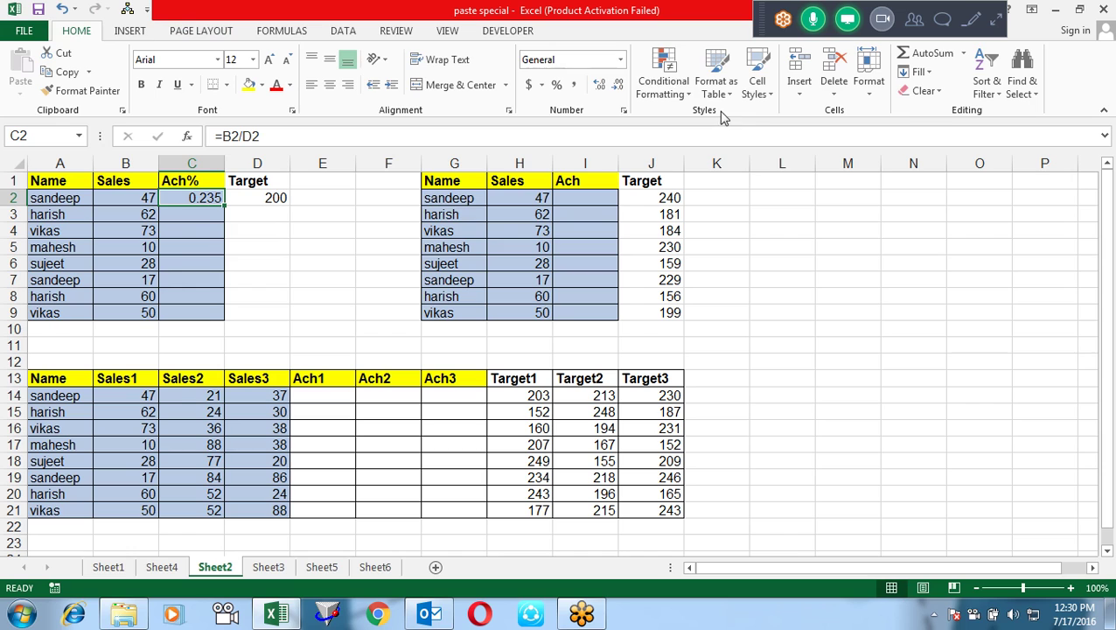
pyautogui.click(558, 86)
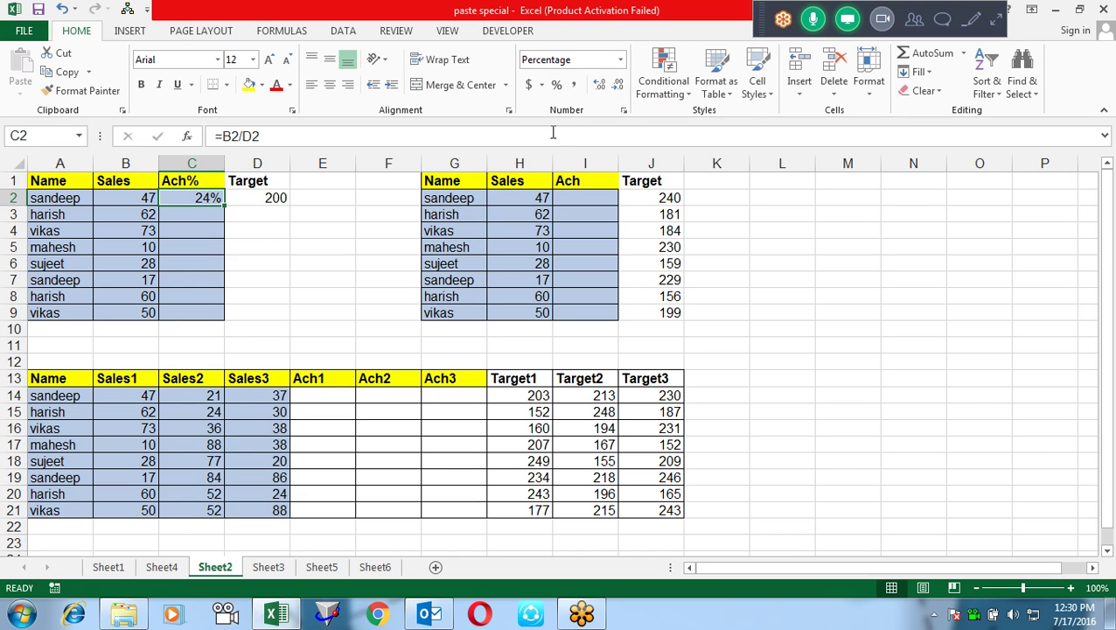
pyautogui.press('Delete')
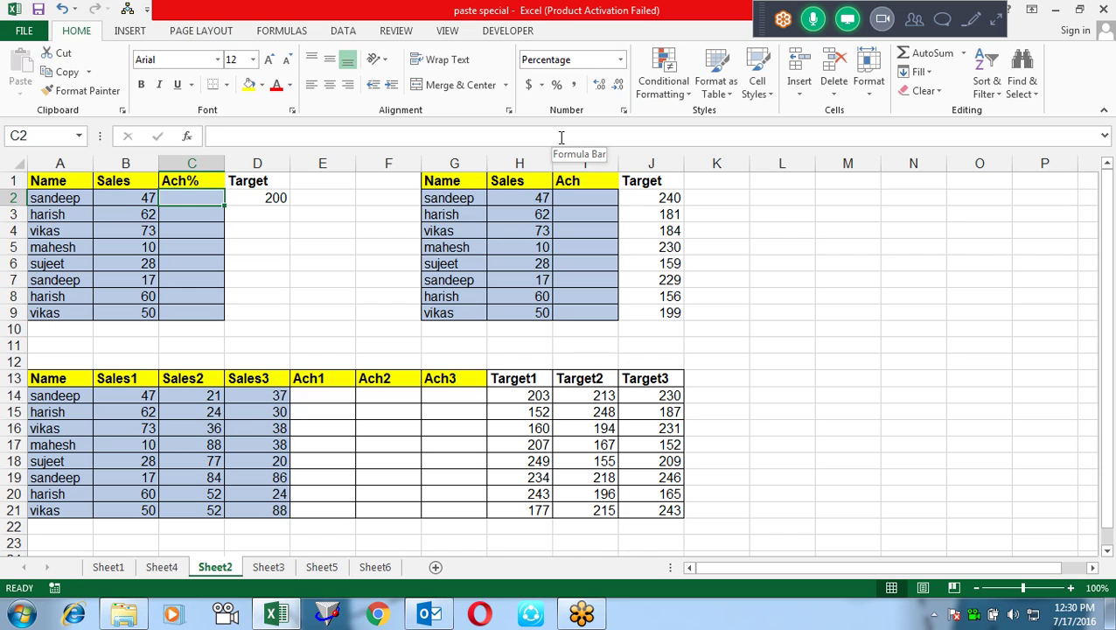
# Copy Sales values B2:B9 into Ach% cells C2:C9.
pyautogui.press('Left')
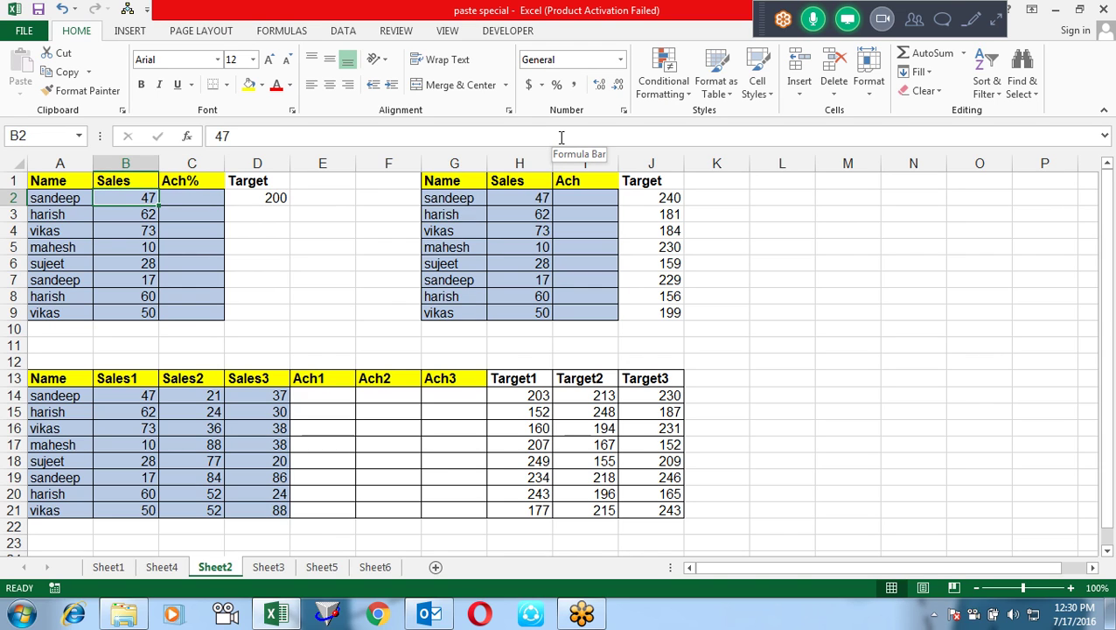
pyautogui.hotkey('shift', 'Down')
pyautogui.hotkey('shift', 'Down')
pyautogui.hotkey('shift', 'Down')
pyautogui.hotkey('shift', 'Down')
pyautogui.hotkey('shift', 'Down')
pyautogui.hotkey('ctrl', 'c')
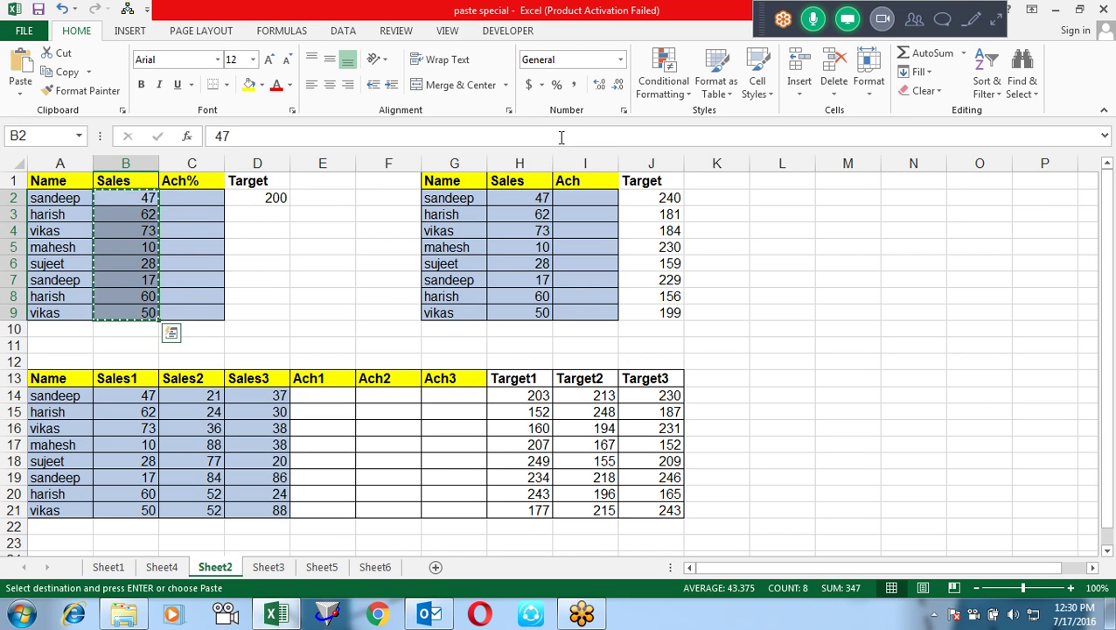
pyautogui.press('Right')
pyautogui.press('Return')
pyautogui.press('Right')
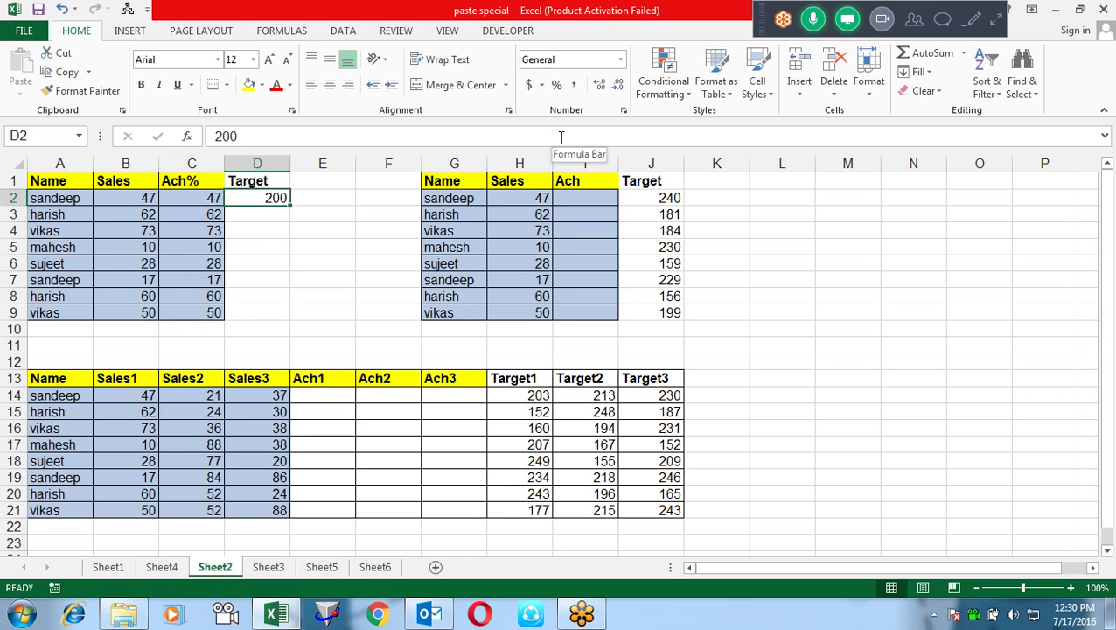
# Divide C2:C9 by the copied 200 target via Paste Special Divide and format as percentages.
pyautogui.hotkey('ctrl', 'c')
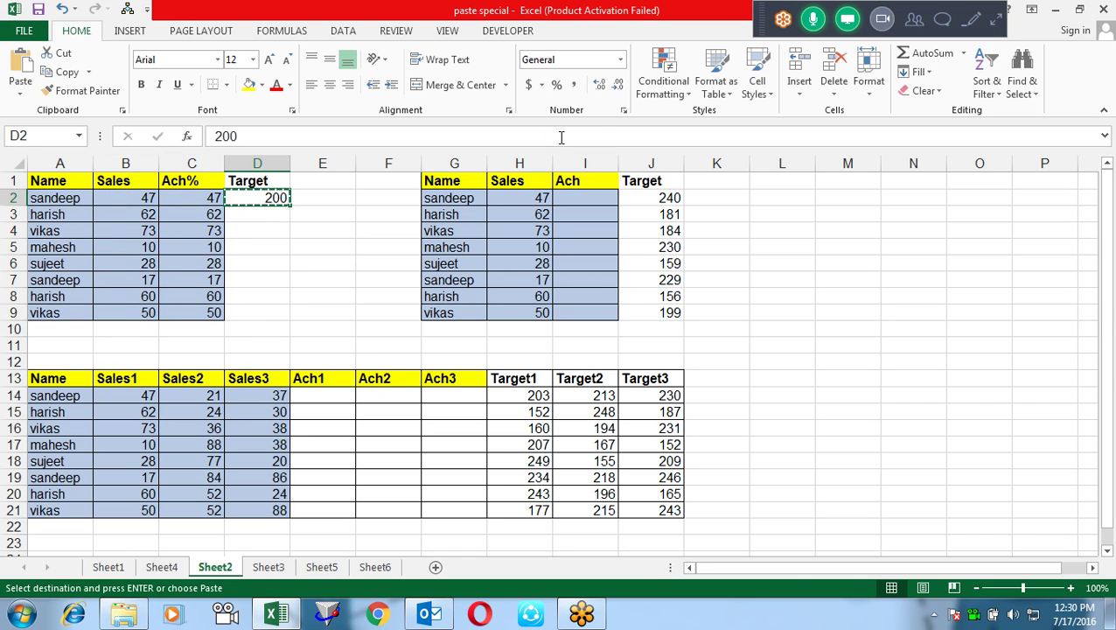
pyautogui.press('Left')
pyautogui.hotkey('shift', 'Down')
pyautogui.hotkey('shift', 'Down')
pyautogui.hotkey('shift', 'Down')
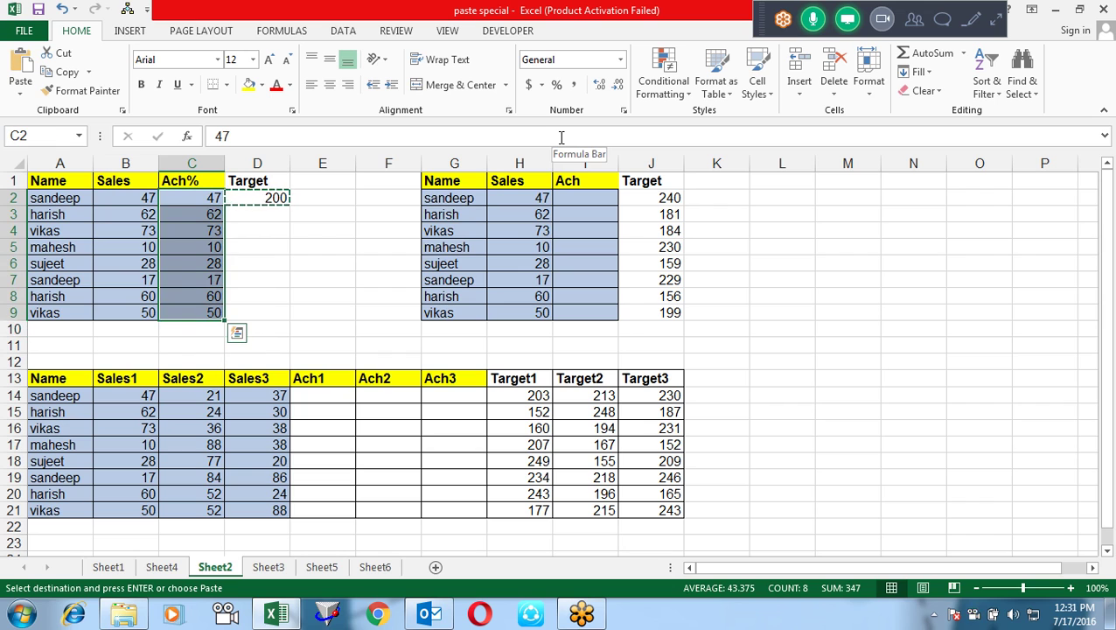
pyautogui.hotkey('alt', 'e')
pyautogui.press('s')
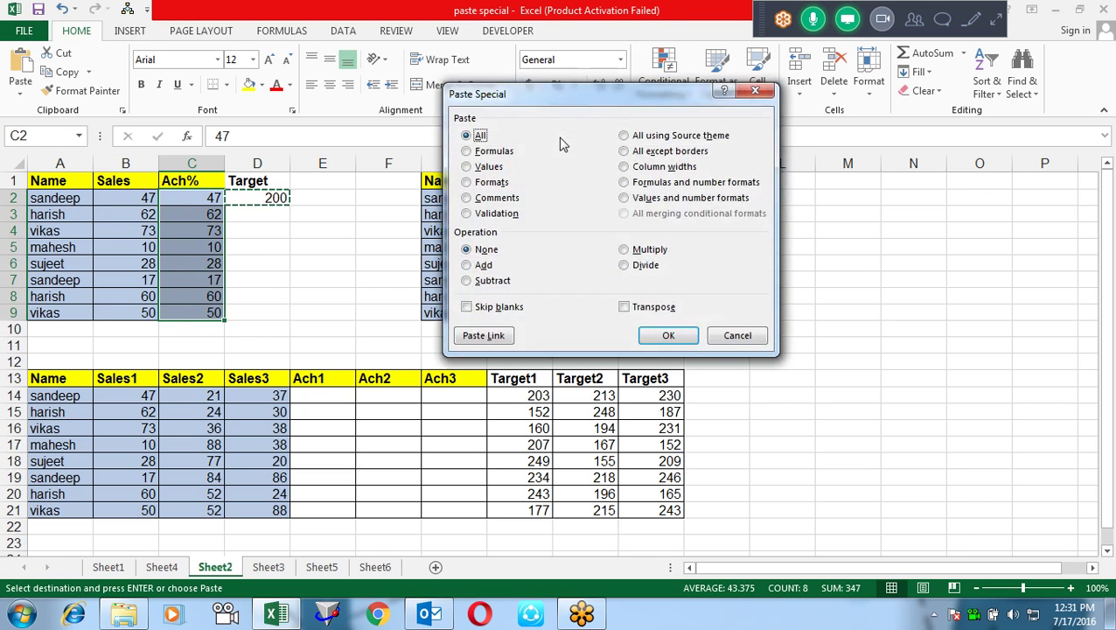
pyautogui.click(624, 264)
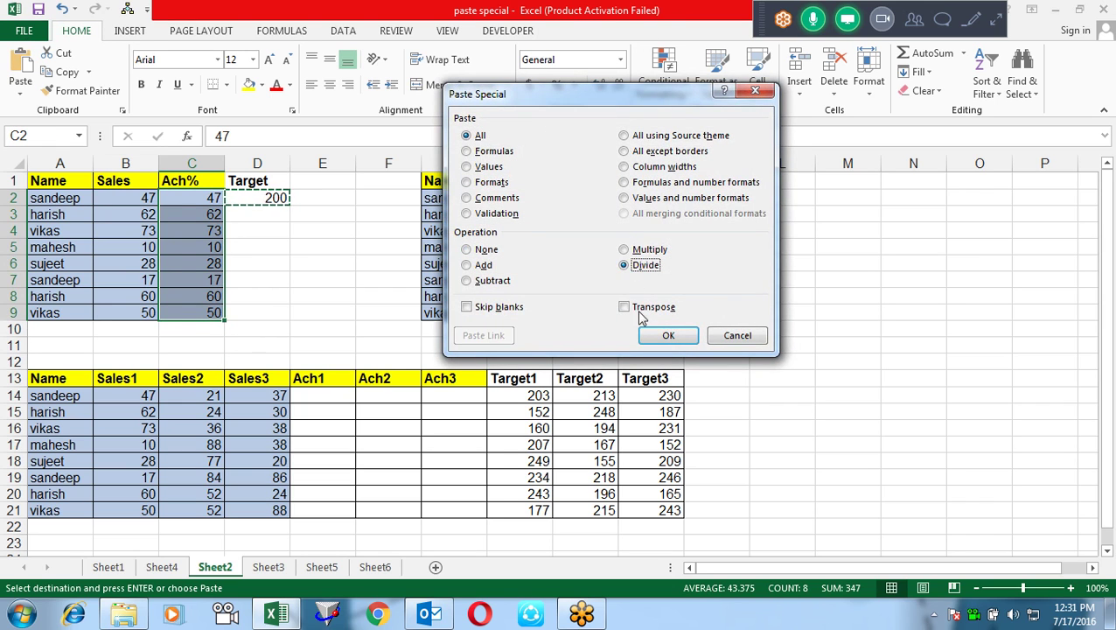
pyautogui.click(649, 335)
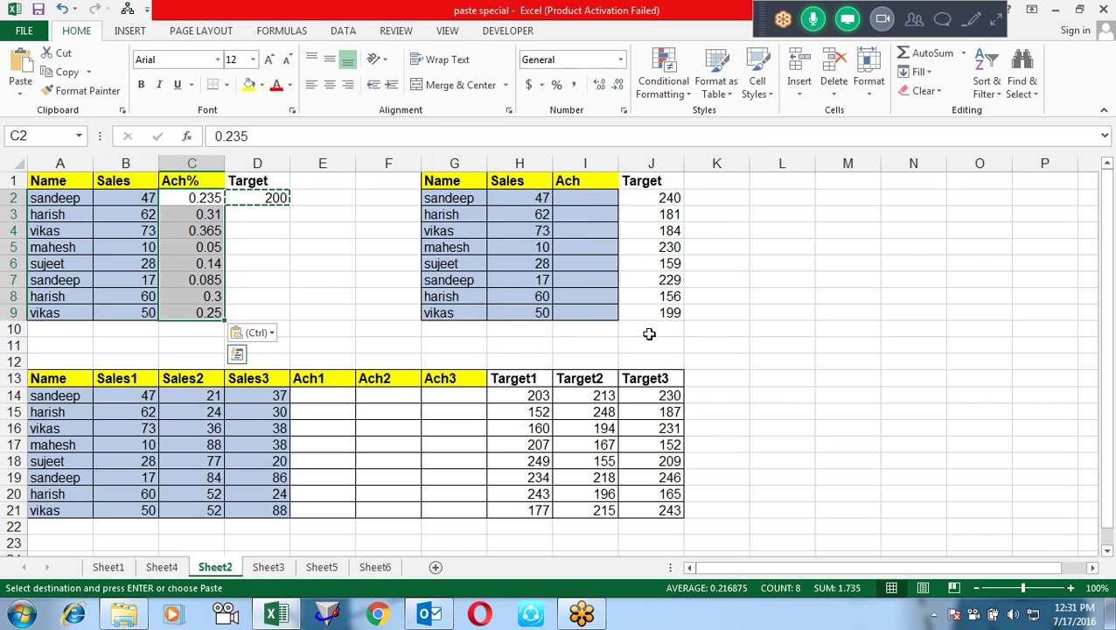
pyautogui.click(557, 85)
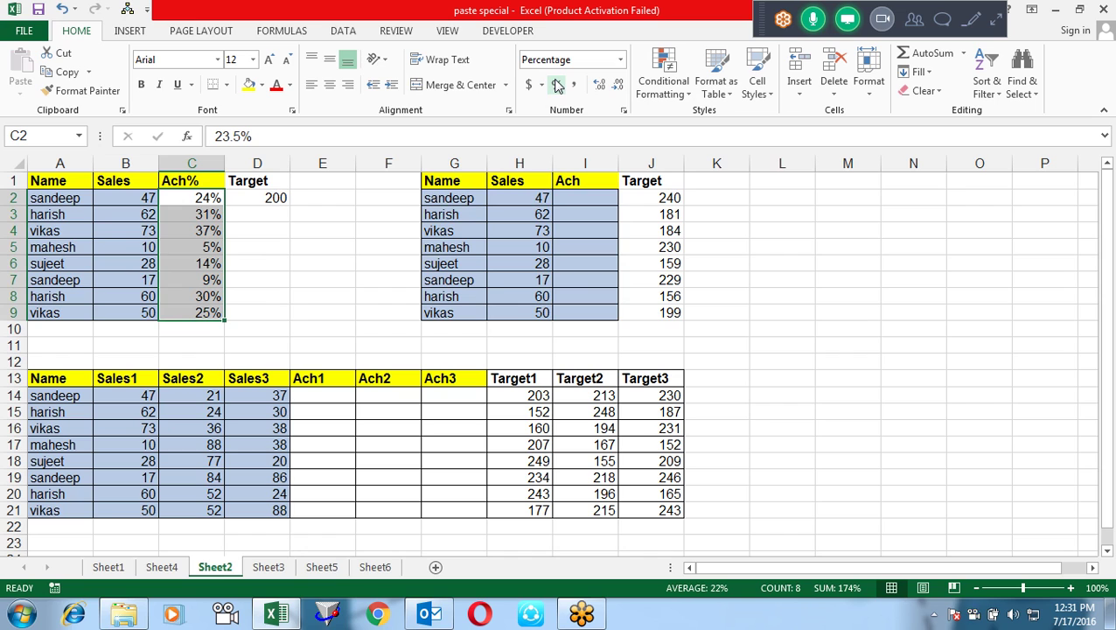
# Copy Sales values H2:H9 into the Ach column I2:I9.
pyautogui.click(521, 199)
pyautogui.click(656, 211)
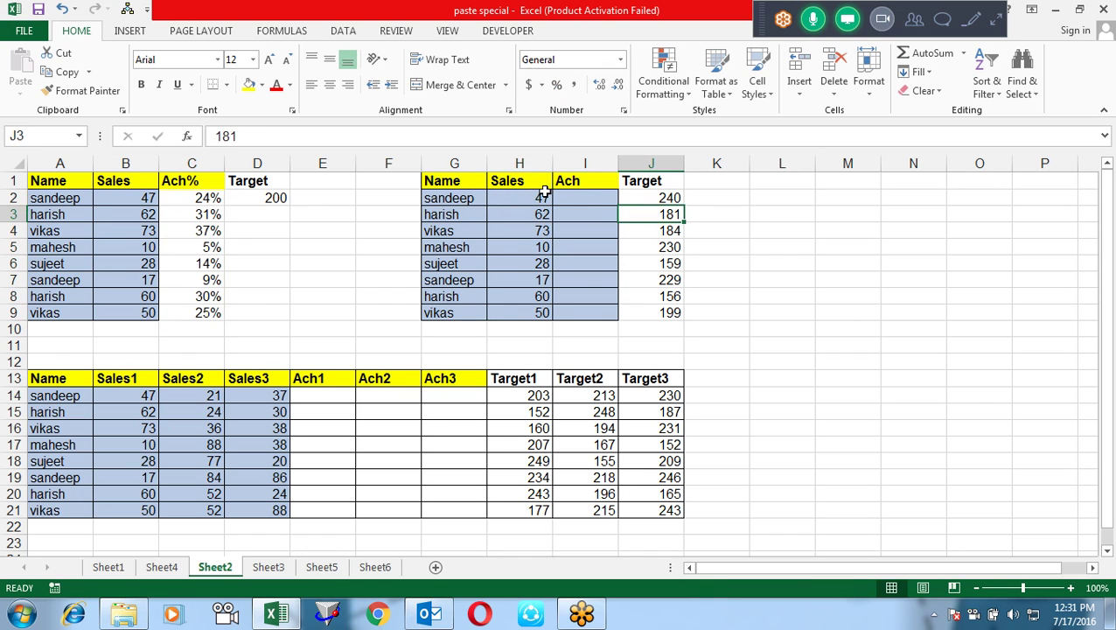
pyautogui.moveTo(533, 197); pyautogui.dragTo(529, 312)
pyautogui.hotkey('ctrl', 'c')
pyautogui.press('Right')
pyautogui.press('Return')
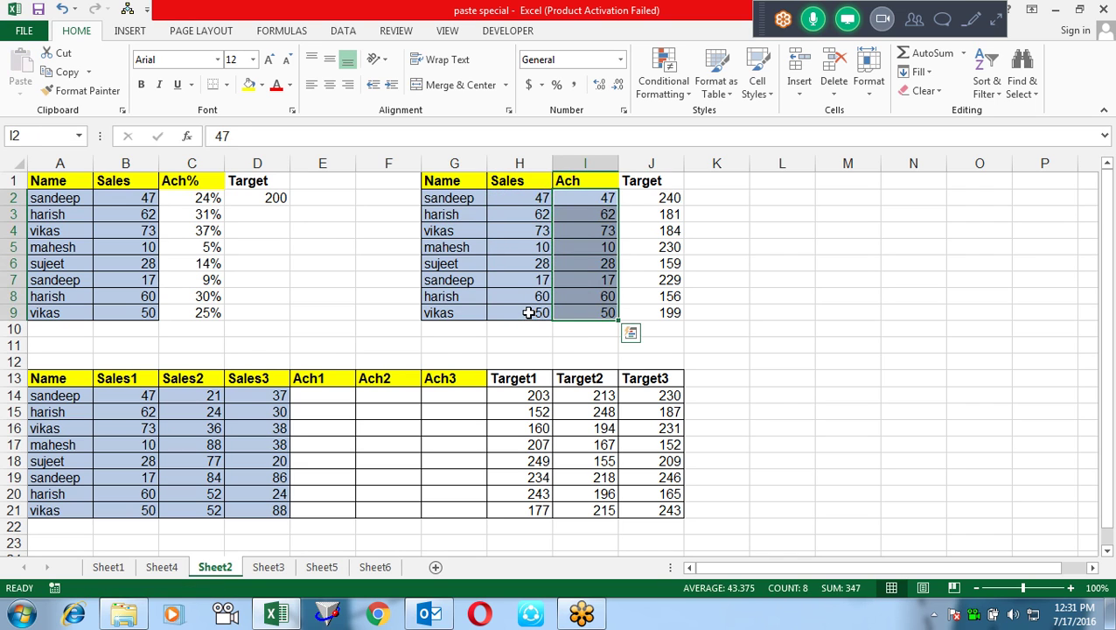
# Paste Special the targets J2:J9 onto I2:I9 with Values and Divide, then format as percentages.
pyautogui.press('Right')
pyautogui.press('Return')
pyautogui.hotkey('ctrl', 'c')
pyautogui.press('Left')
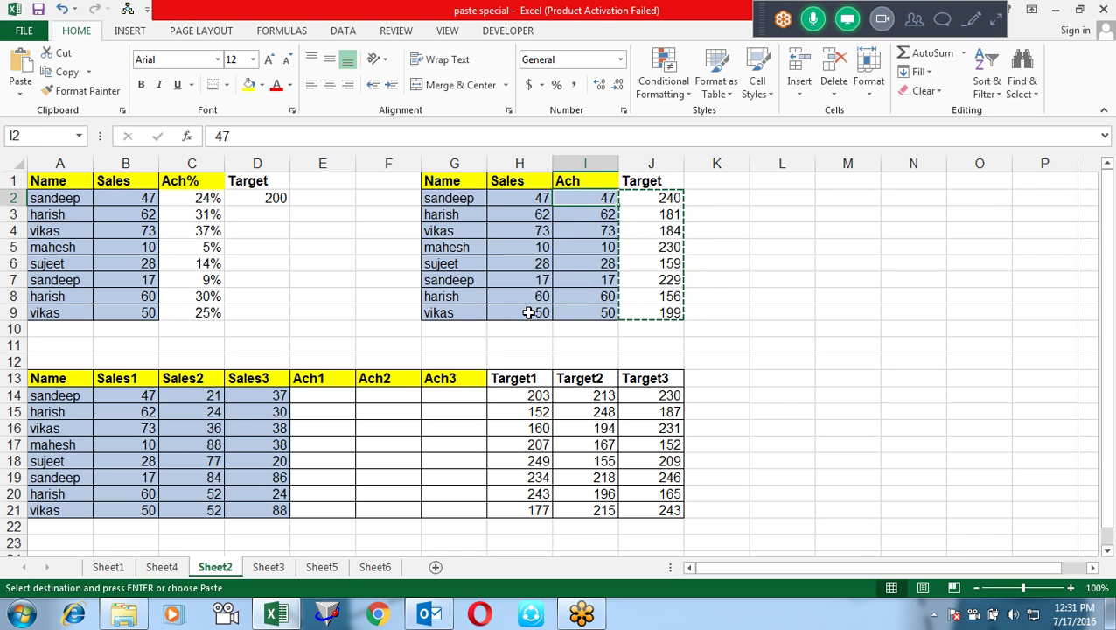
pyautogui.hotkey('ctrl', 'alt', 'v')
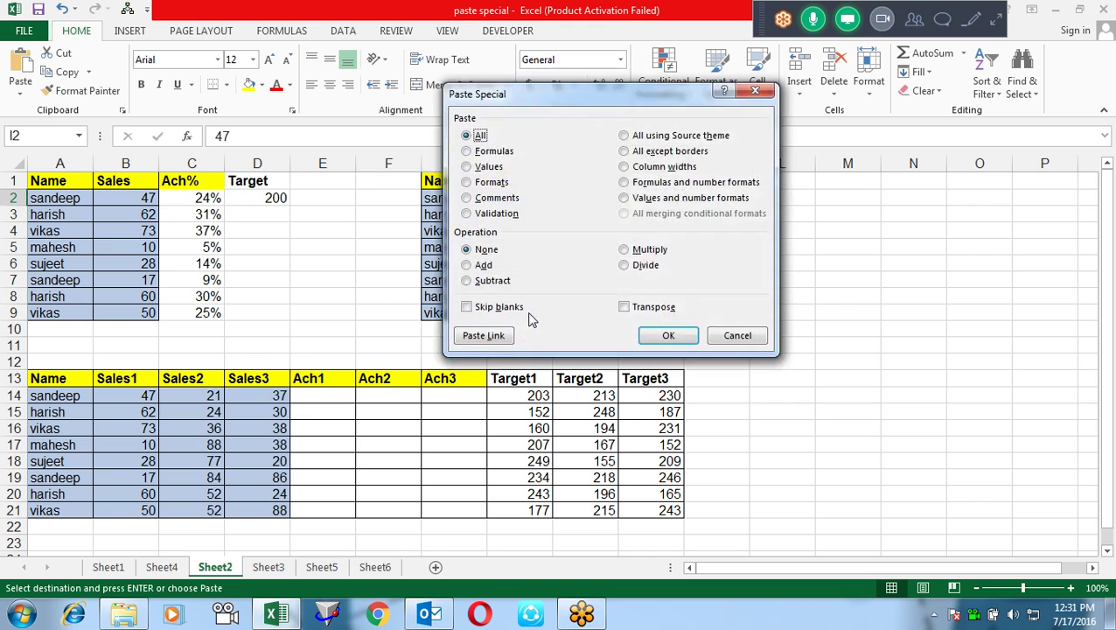
pyautogui.moveTo(595, 92); pyautogui.dragTo(203, 136)
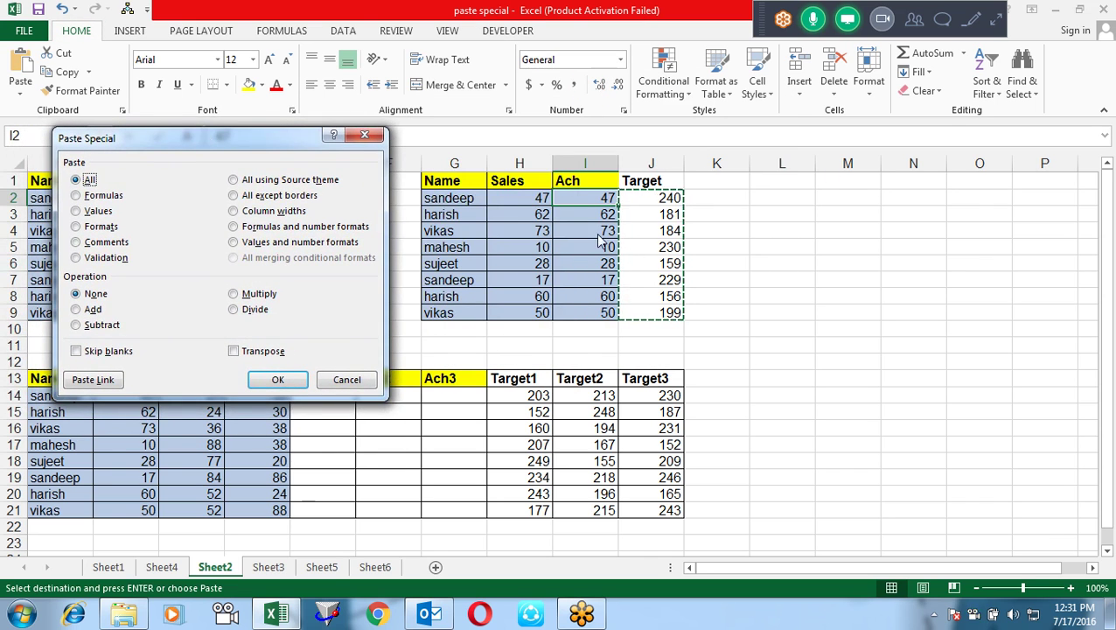
pyautogui.click(90, 214)
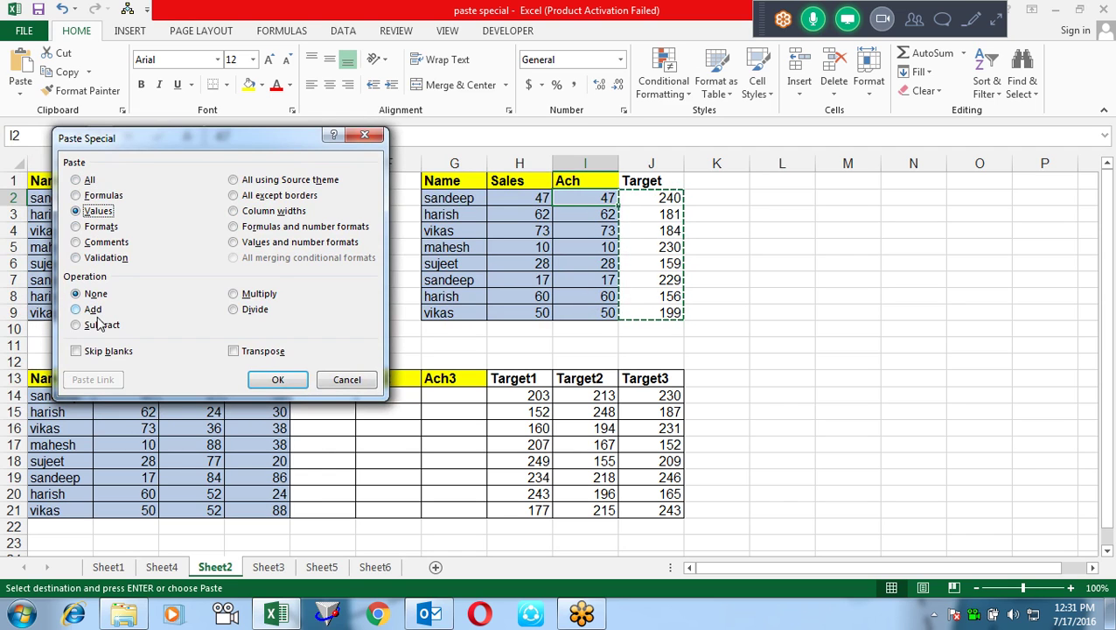
pyautogui.click(234, 309)
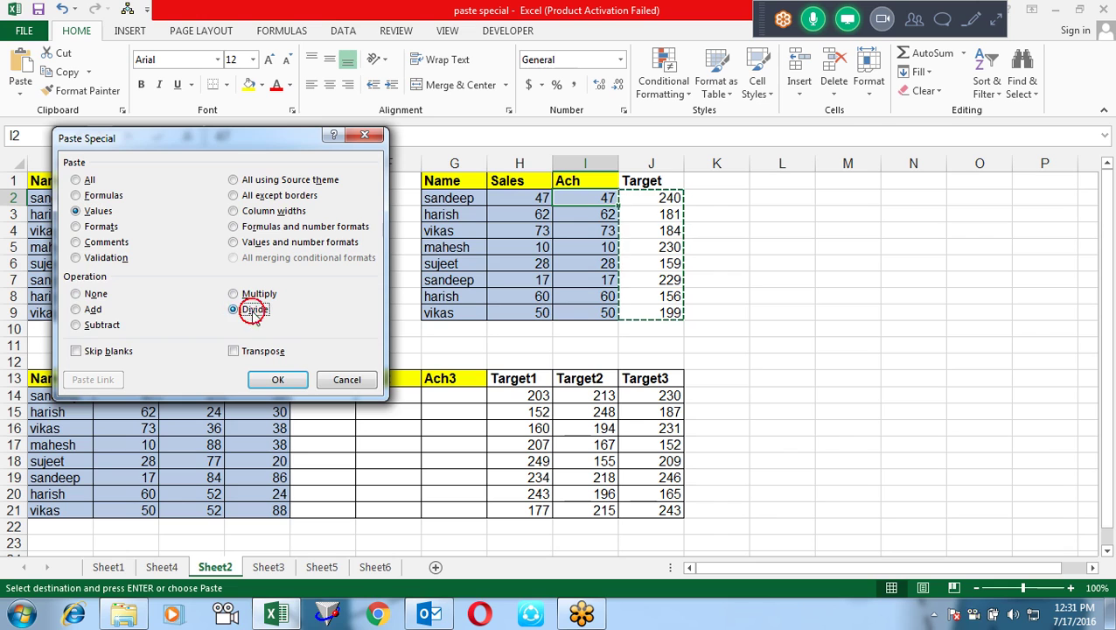
pyautogui.click(277, 380)
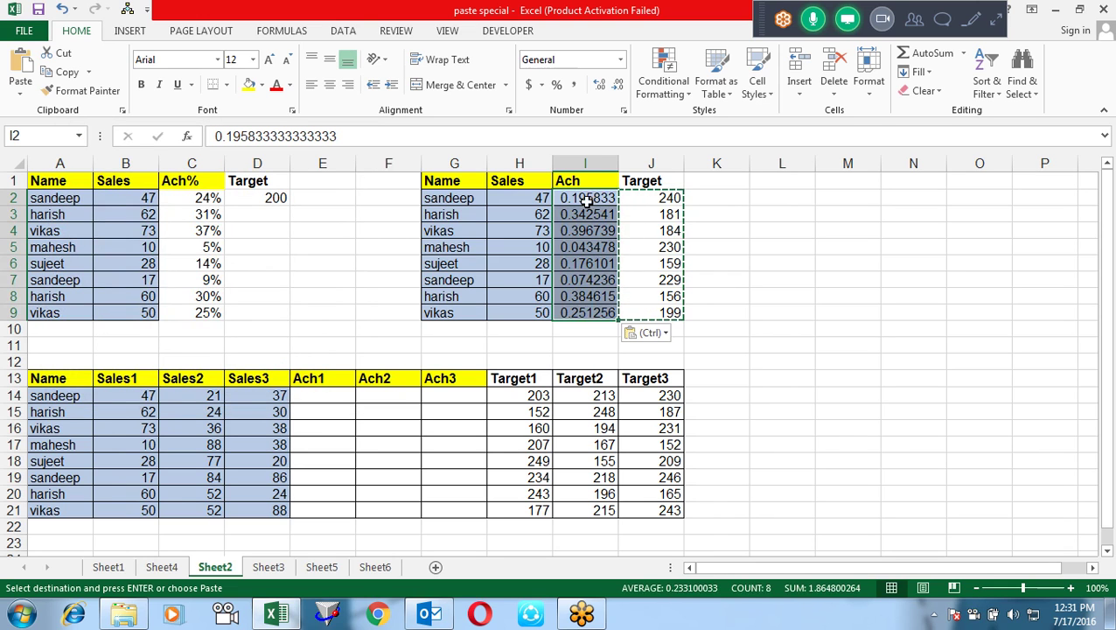
pyautogui.click(556, 84)
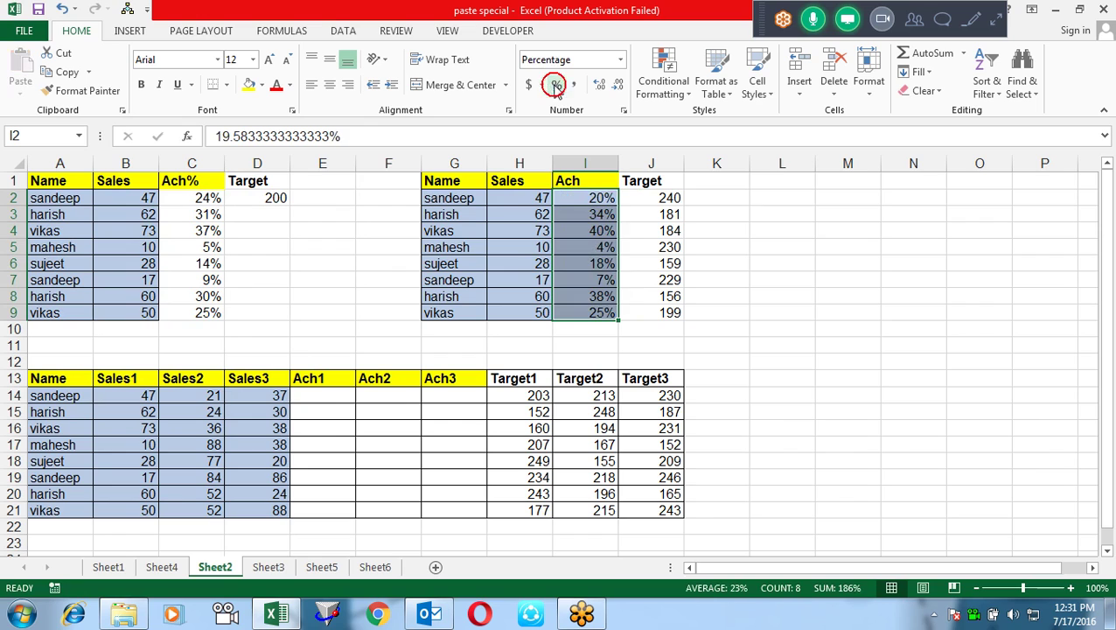
pyautogui.click(778, 246)
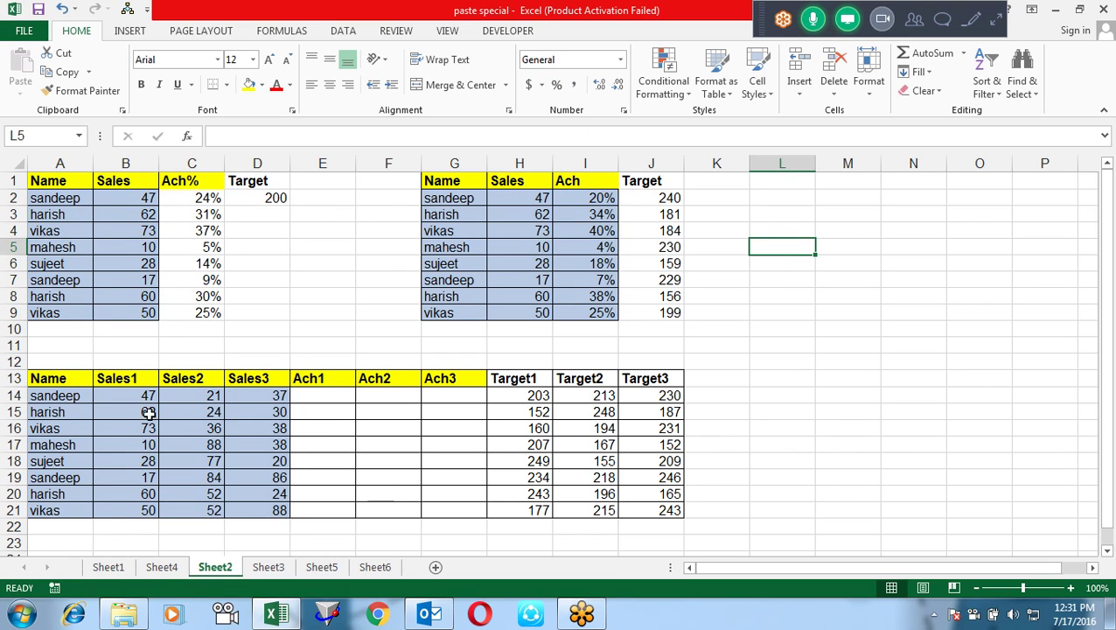
# Copy the Sales figures B14:D21 into E14 as the starting values for Ach1–Ach3.
pyautogui.moveTo(130, 396)
pyautogui.mouseDown()
pyautogui.moveTo(240, 509)
pyautogui.moveTo(255, 509)
pyautogui.mouseUp()
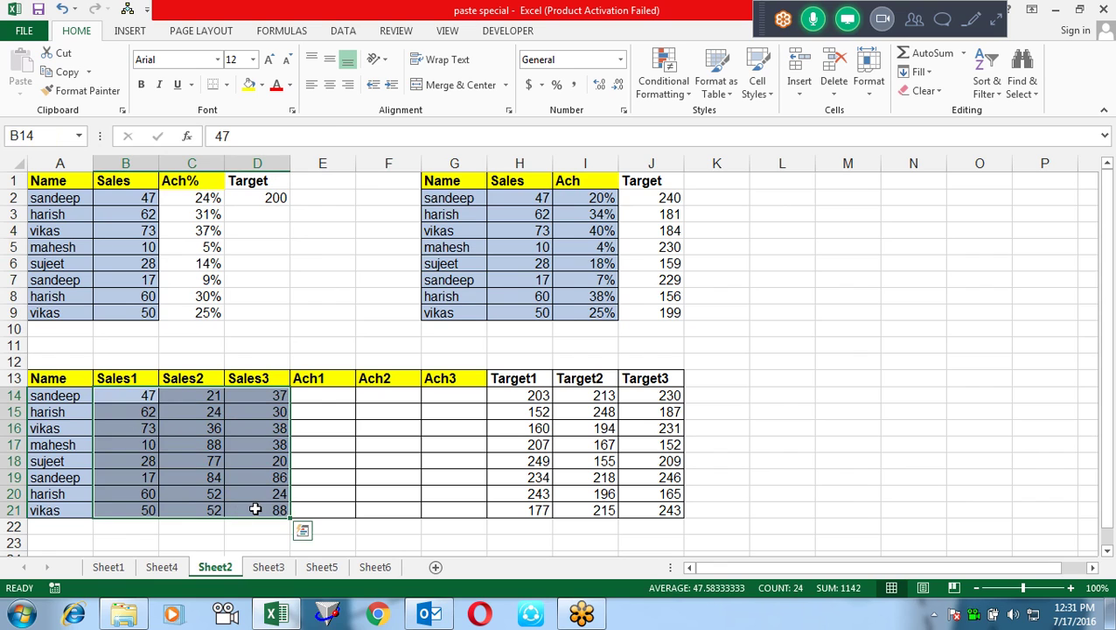
pyautogui.hotkey('ctrl', 'c')
pyautogui.click(326, 398)
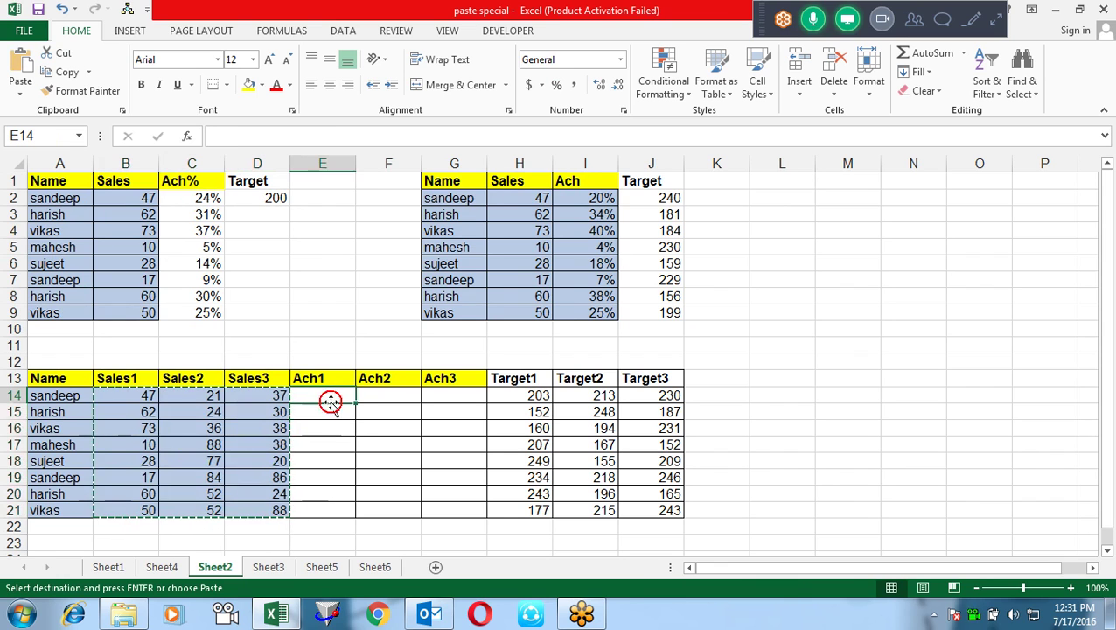
pyautogui.press('Return')
# Copy the Target figures H14:J21 and Paste Special Divide them into E14:G21.
pyautogui.press('Right')
pyautogui.press('Right')
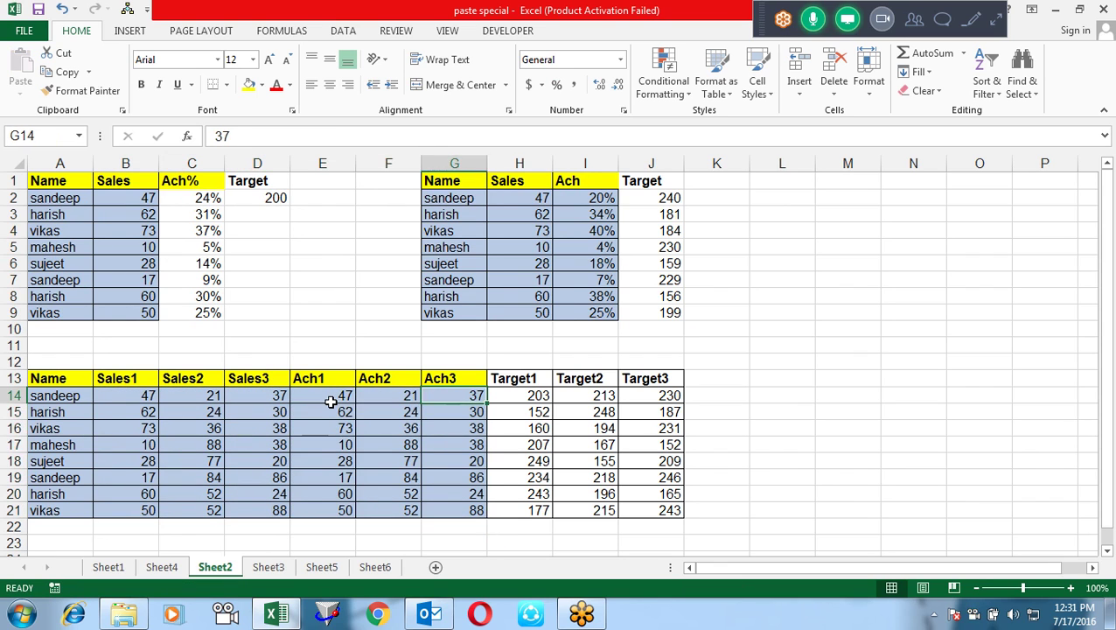
pyautogui.press('Right')
pyautogui.hotkey('shift', 'Right')
pyautogui.hotkey('shift', 'Right')
pyautogui.hotkey('shift', 'Down')
pyautogui.hotkey('shift', 'Down')
pyautogui.hotkey('shift', 'Down')
pyautogui.hotkey('ctrl', 'c')
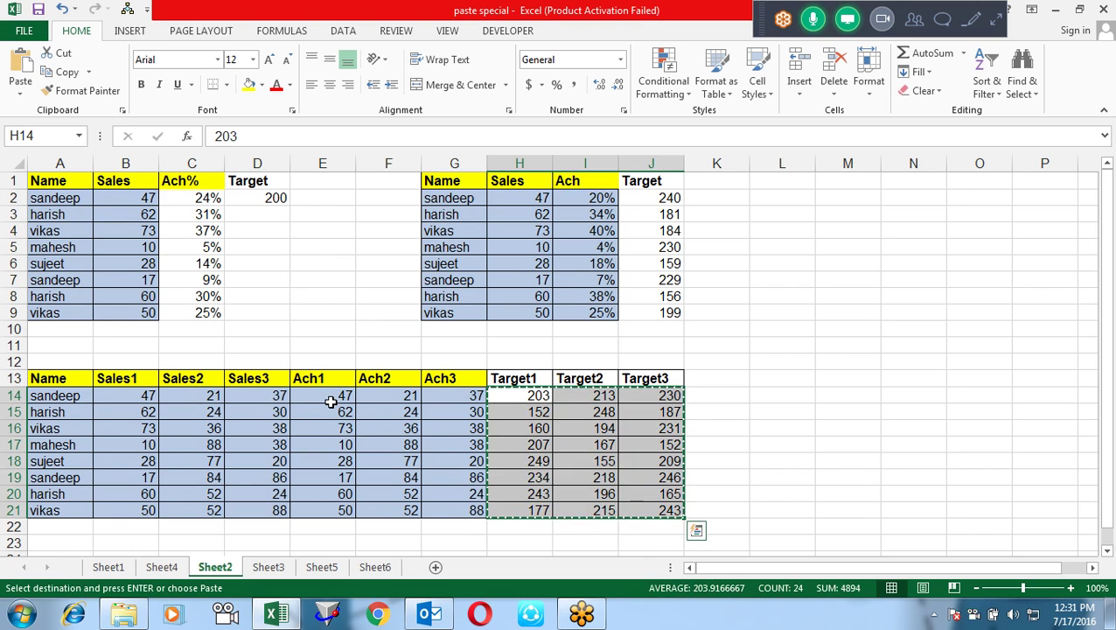
pyautogui.press('Left')
pyautogui.press('Left')
pyautogui.press('Left')
pyautogui.hotkey('alt', 'e')
pyautogui.press('s')
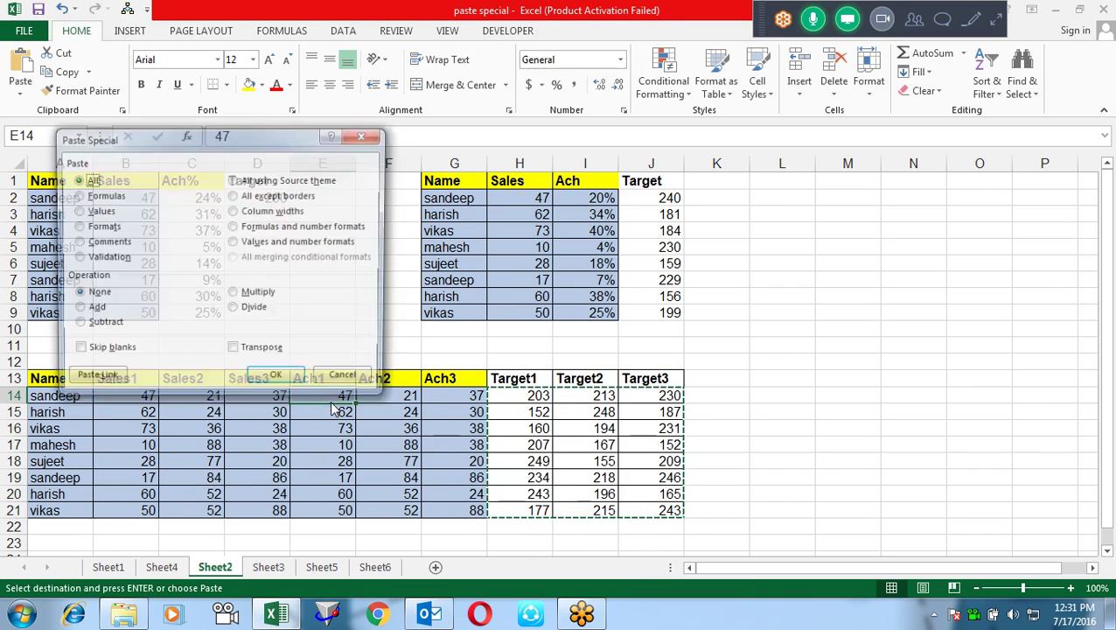
pyautogui.press('i')
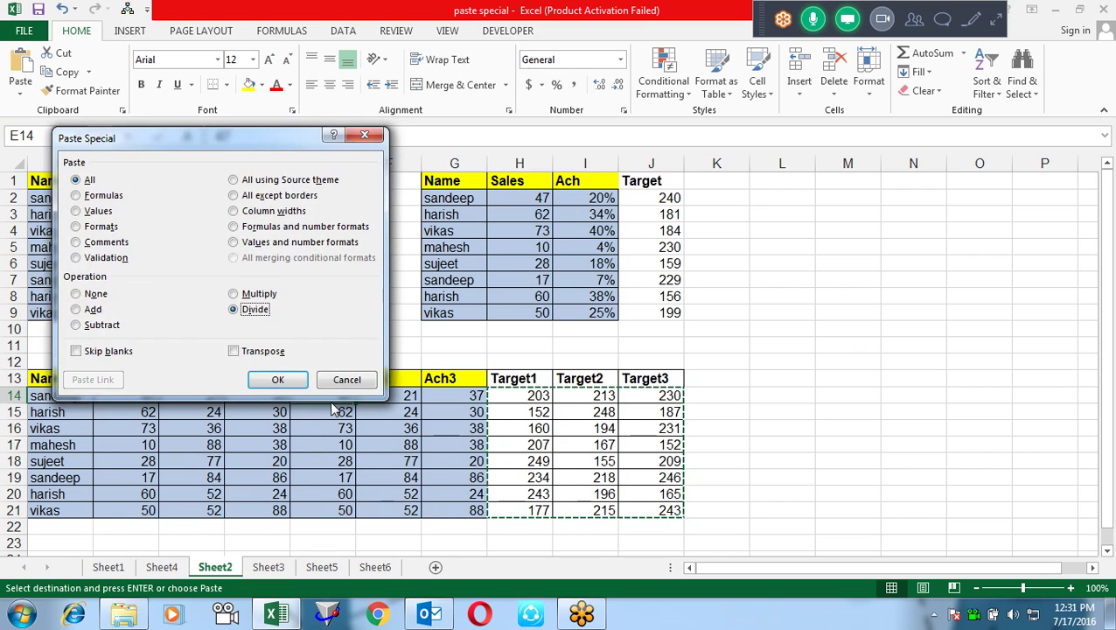
pyautogui.press('Return')
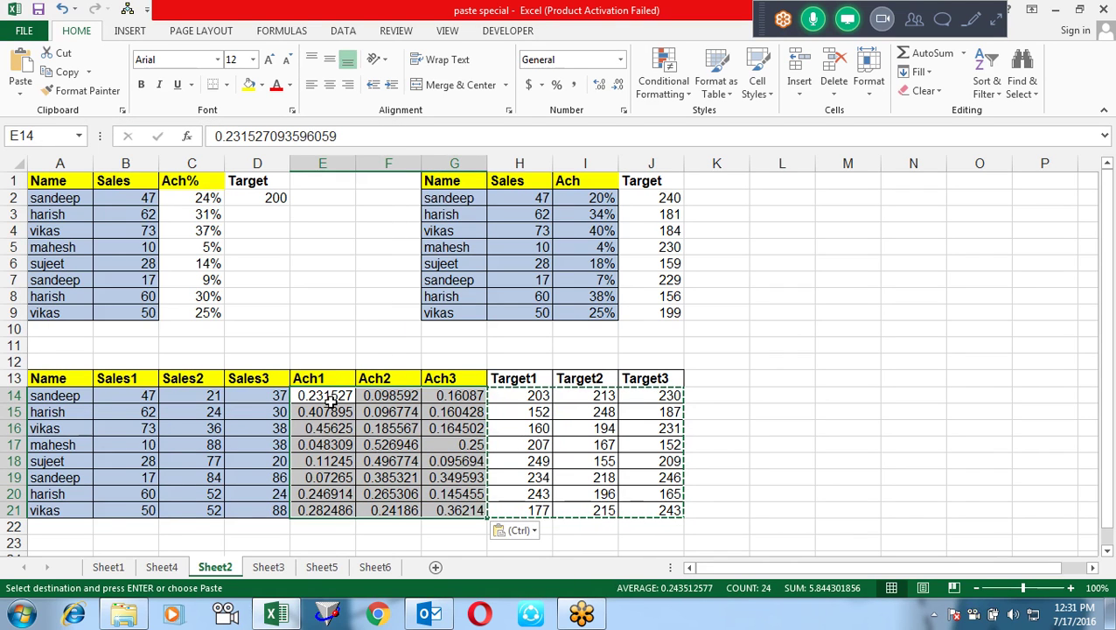
# Format the achievement results as percentages and check the value in F14.
pyautogui.hotkey('ctrl', 'shift', '5')
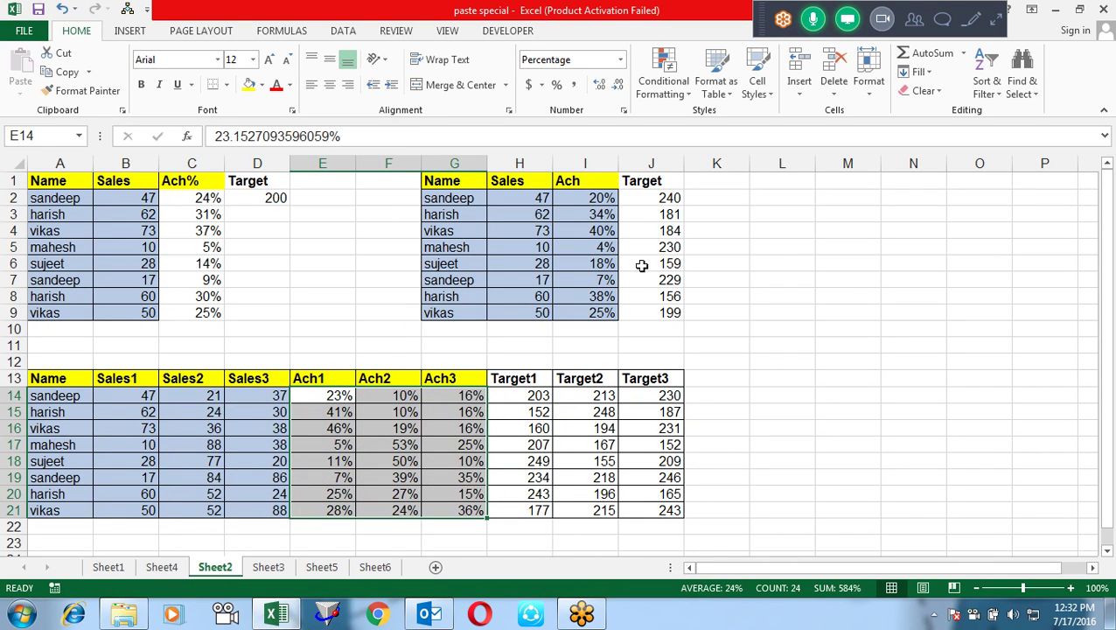
pyautogui.click(754, 371)
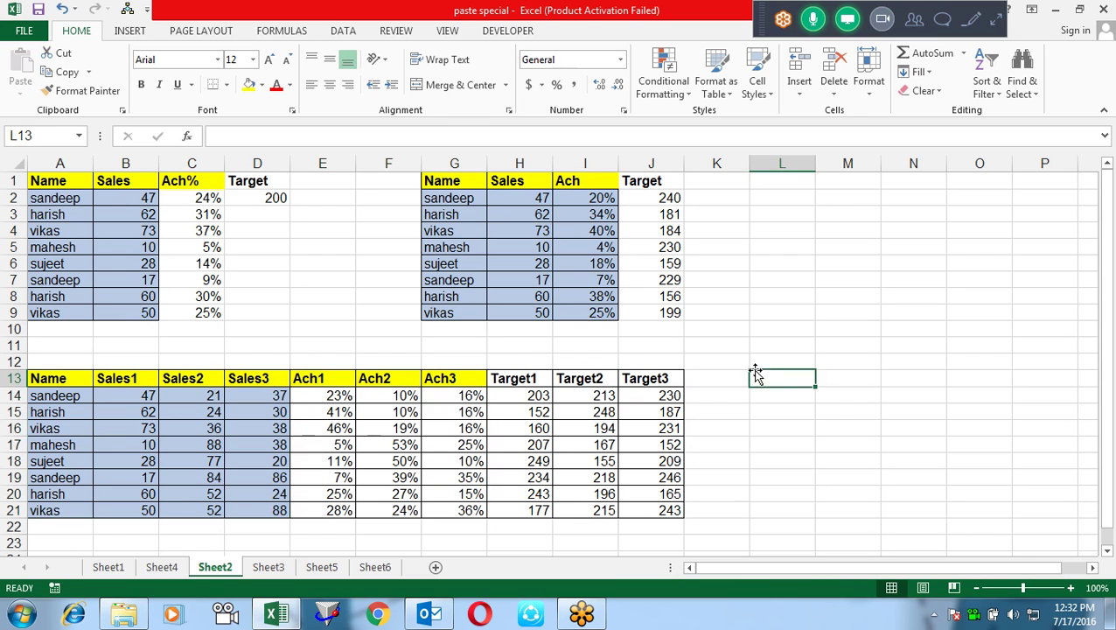
pyautogui.click(375, 396)
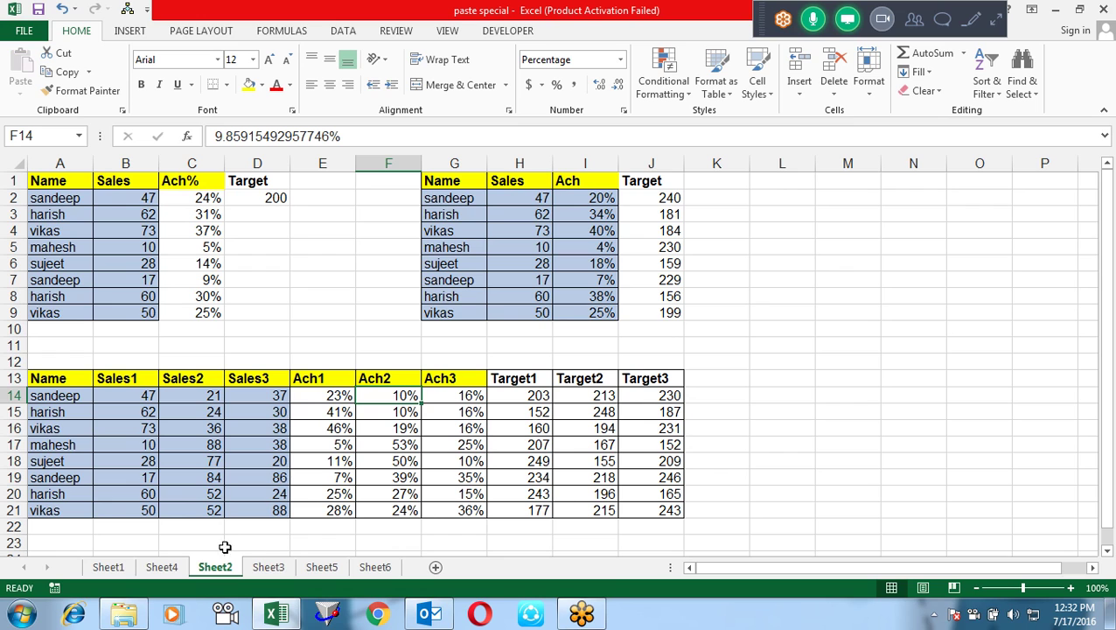
# On Sheet3, change the 2010 total in B8 to =SUM(B3:B7).
pyautogui.click(269, 567)
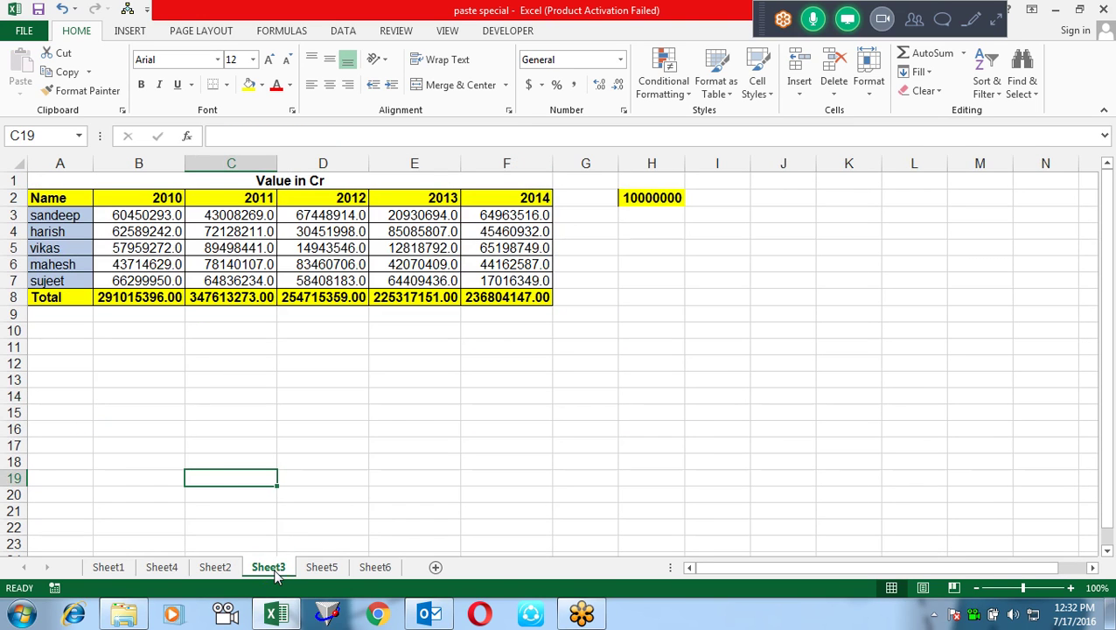
pyautogui.click(144, 297)
pyautogui.doubleClick(144, 298)
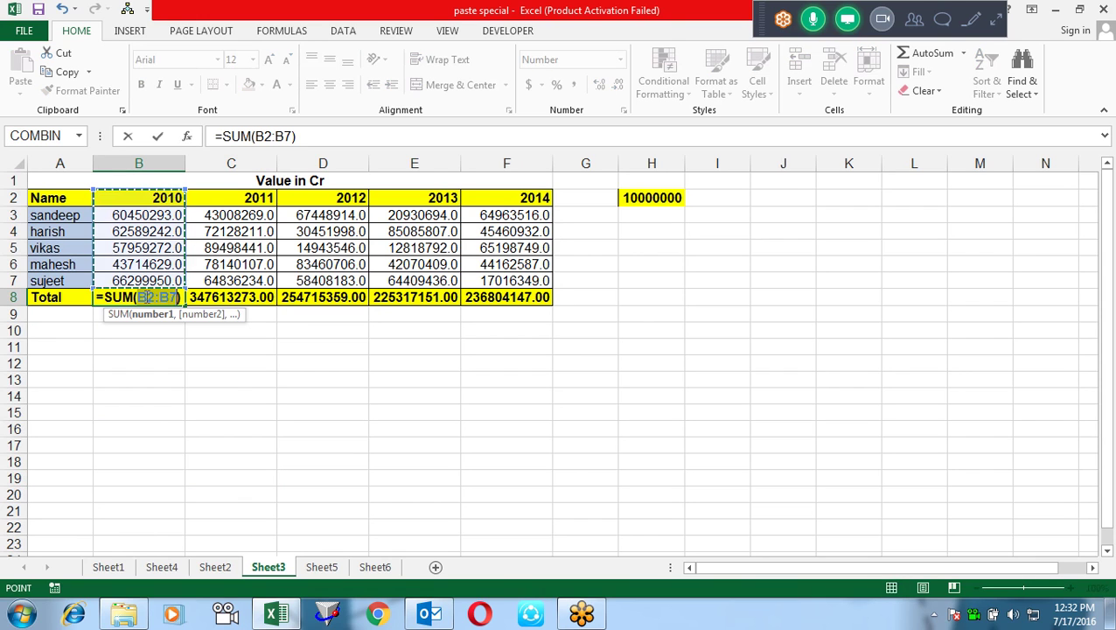
pyautogui.moveTo(158, 215); pyautogui.dragTo(166, 281)
pyautogui.press('Return')
# Copy the corrected B8 total formula across the other year totals in C8:F8.
pyautogui.press('Up')
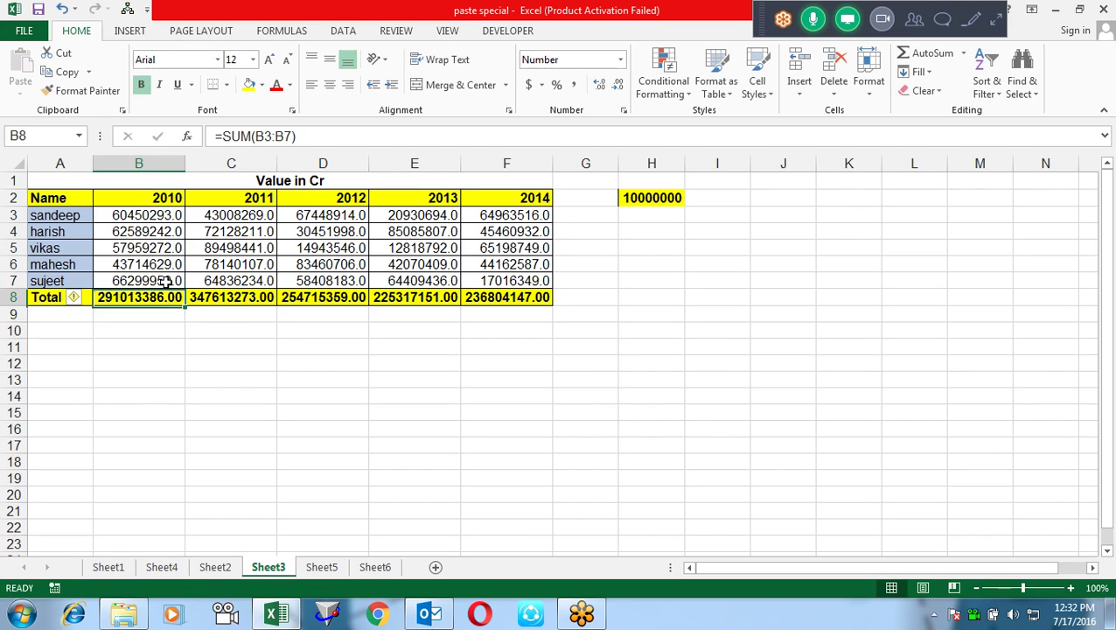
pyautogui.hotkey('ctrl', 'c')
pyautogui.press('Right')
pyautogui.hotkey('shift', 'Right')
pyautogui.hotkey('shift', 'Right')
pyautogui.hotkey('shift', 'Right')
pyautogui.hotkey('ctrl', 'v')
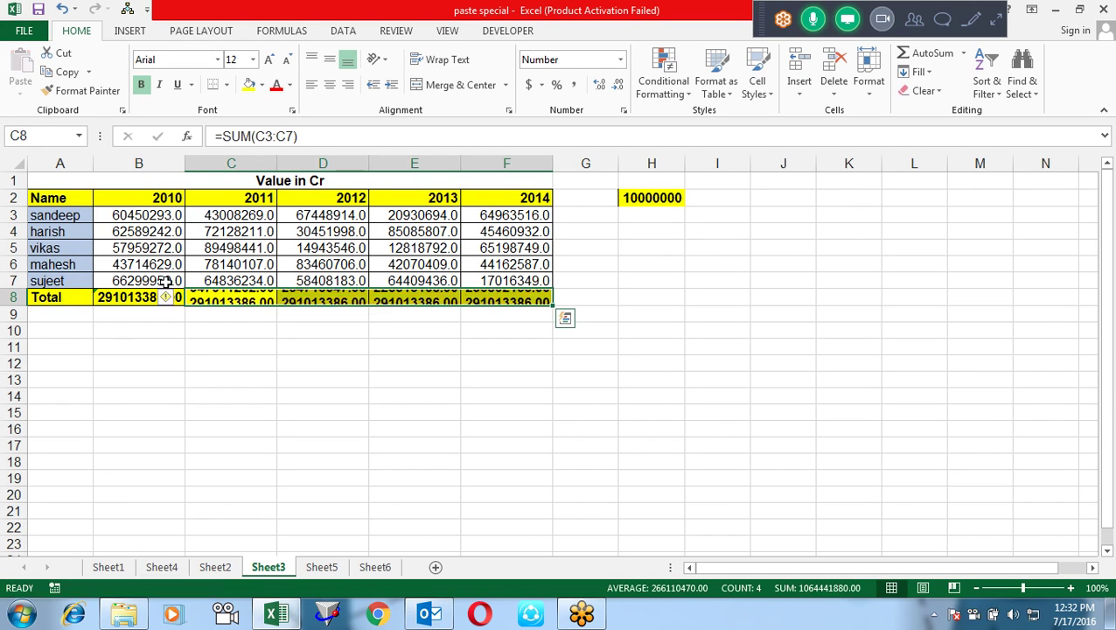
pyautogui.press('Up')
pyautogui.press('Up')
pyautogui.press('Up')
pyautogui.press('Up')
pyautogui.press('Up')
pyautogui.press('Left')
pyautogui.press('Right')
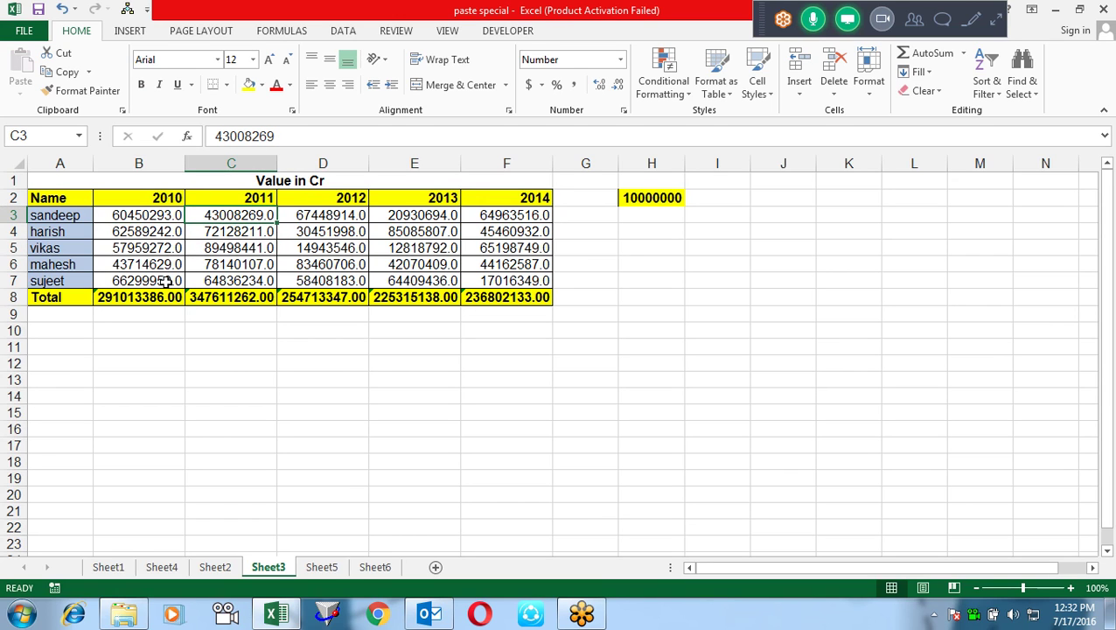
pyautogui.press('Right')
pyautogui.press('Right')
pyautogui.press('Right')
pyautogui.press('Right')
pyautogui.press('Right')
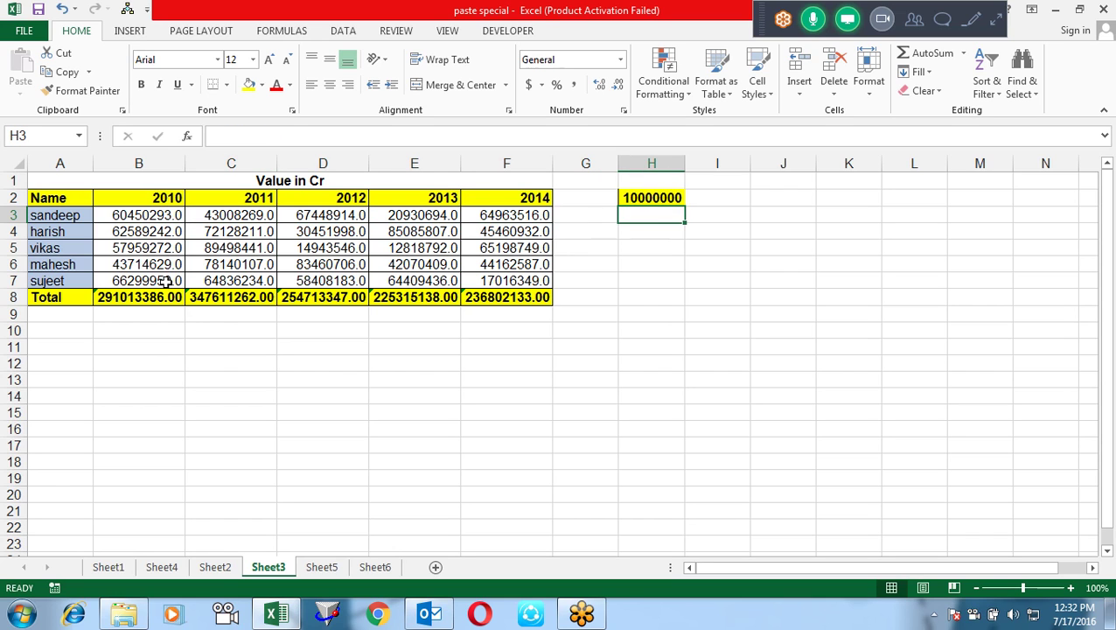
pyautogui.press('Up')
pyautogui.hotkey('ctrl', 'c')
pyautogui.press('Left')
pyautogui.press('Left')
pyautogui.press('Left')
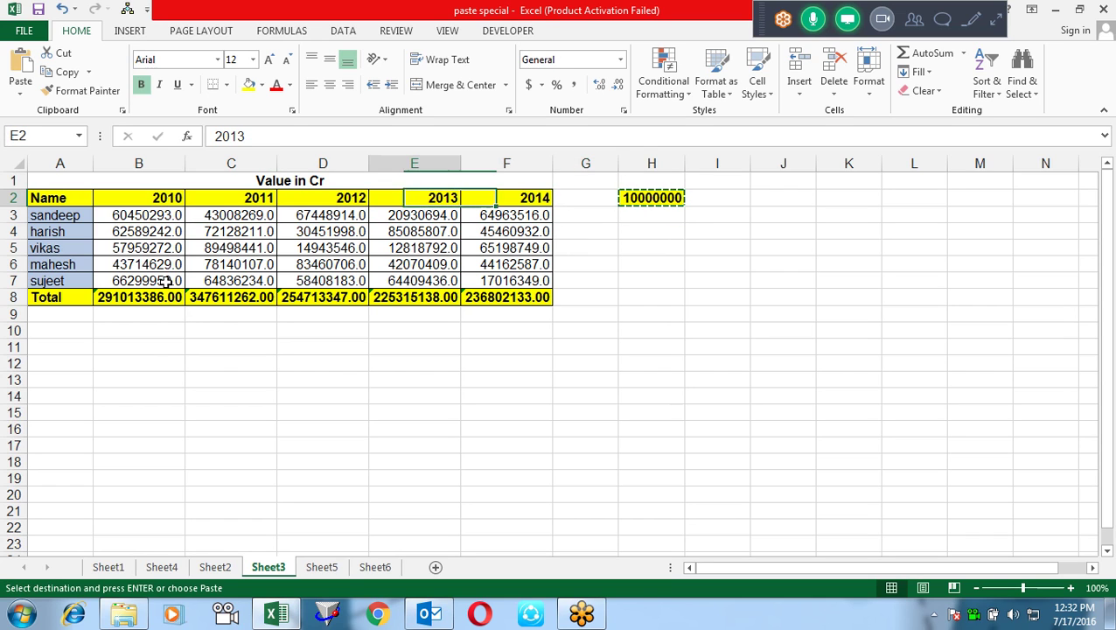
pyautogui.press('Down')
pyautogui.press('Left')
pyautogui.press('Left')
pyautogui.press('Left')
pyautogui.hotkey('shift', 'Right')
pyautogui.hotkey('shift', 'Right')
pyautogui.hotkey('shift', 'Right')
pyautogui.hotkey('shift', 'Down')
pyautogui.hotkey('shift', 'Down')
pyautogui.hotkey('shift', 'Down')
pyautogui.hotkey('shift', 'Down')
pyautogui.hotkey('alt', 'e')
pyautogui.press('s')
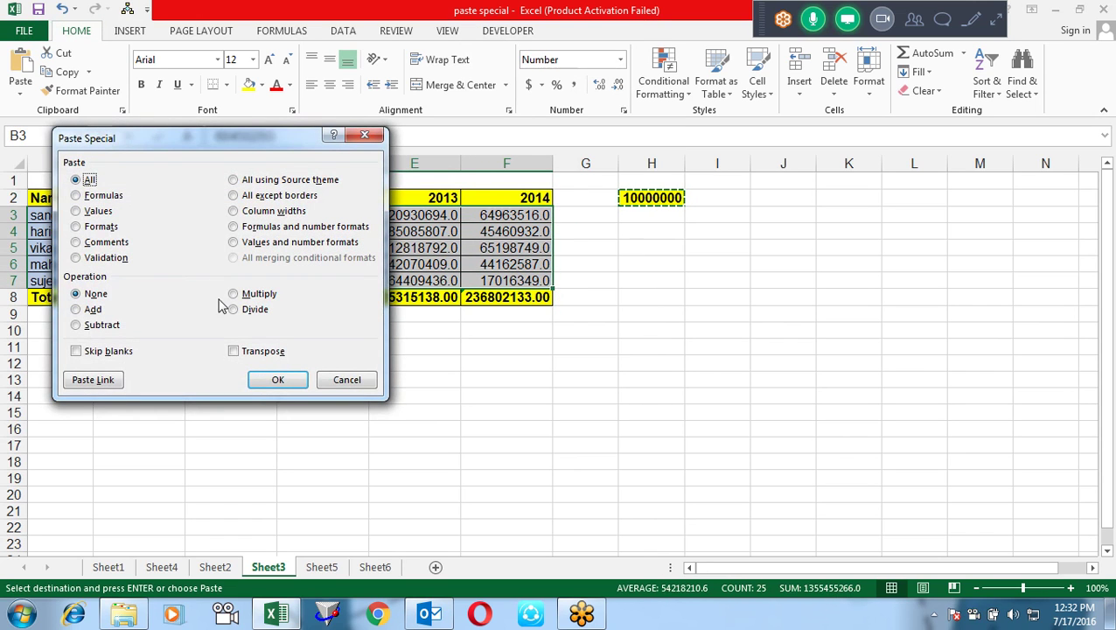
pyautogui.click(239, 311)
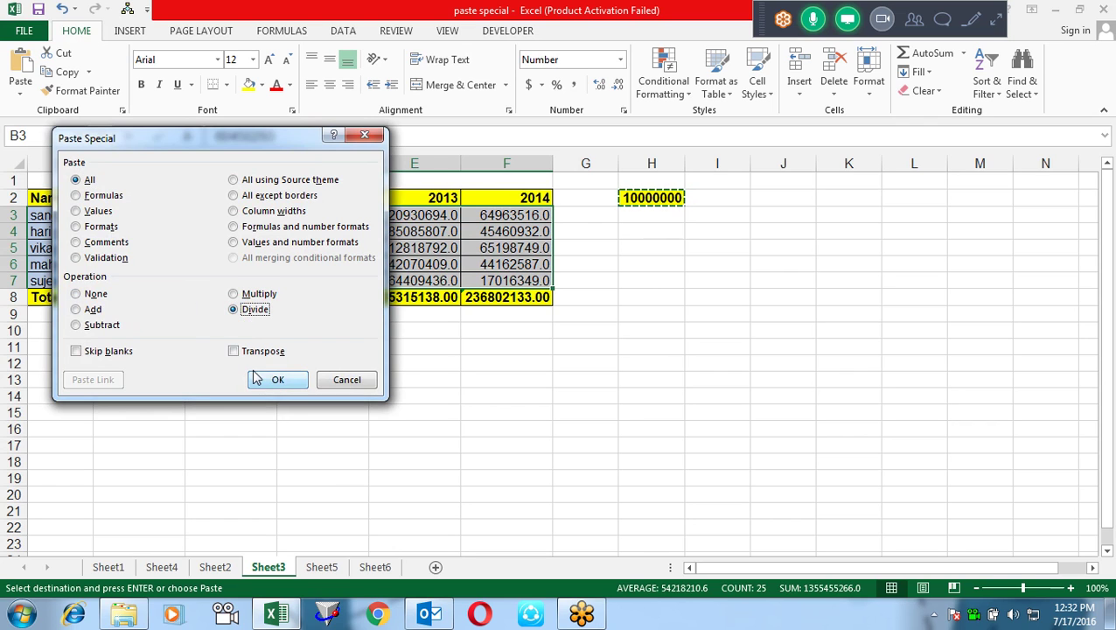
pyautogui.click(97, 212)
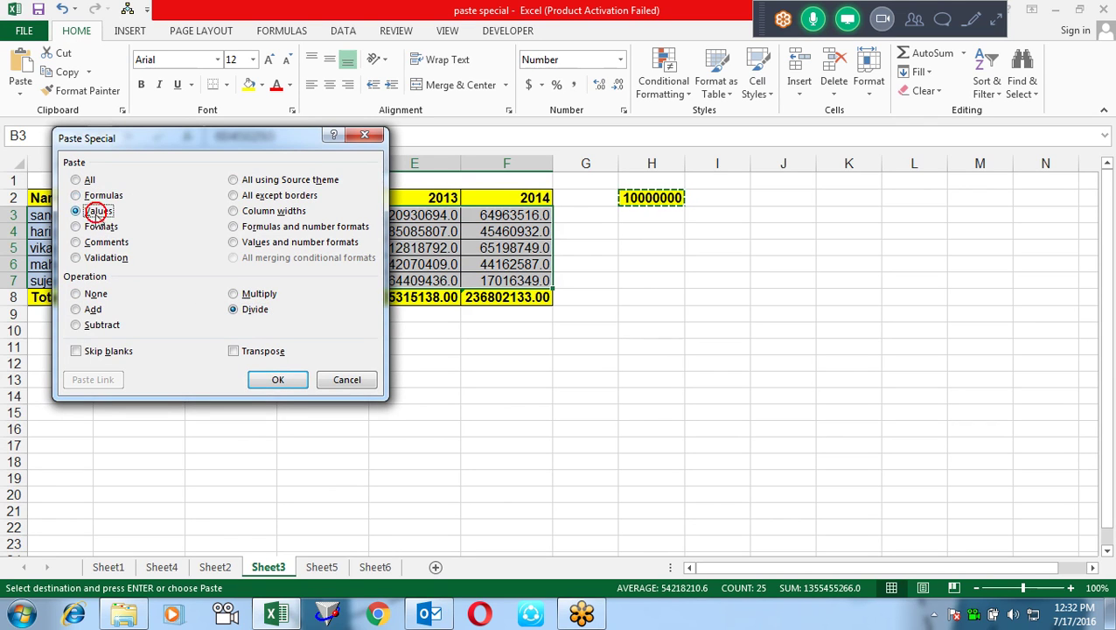
pyautogui.click(276, 381)
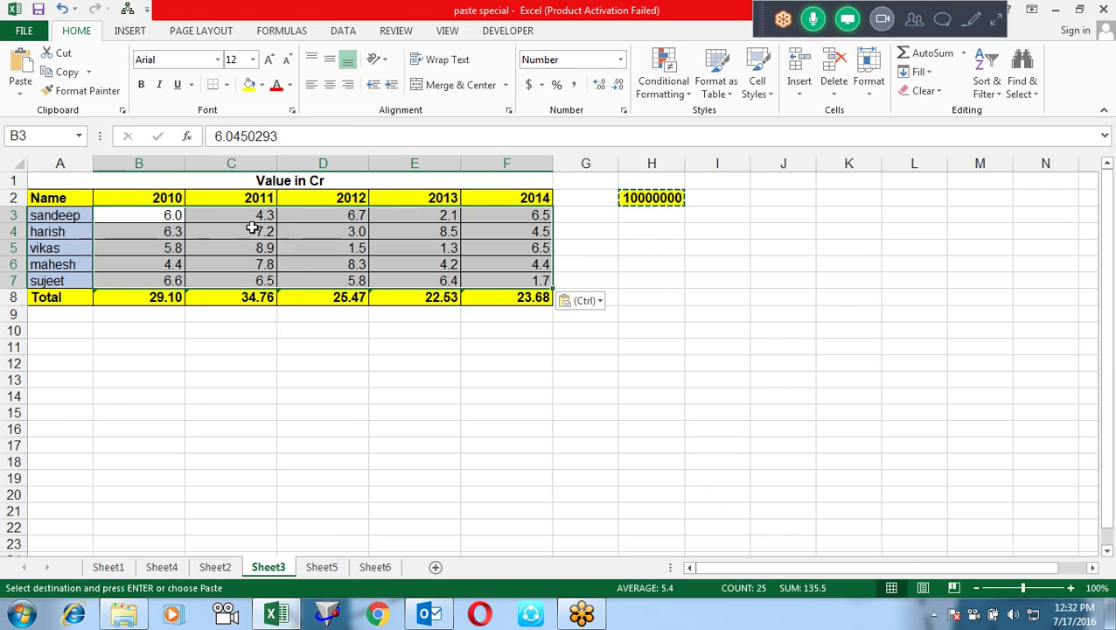
pyautogui.click(596, 84)
pyautogui.click(597, 85)
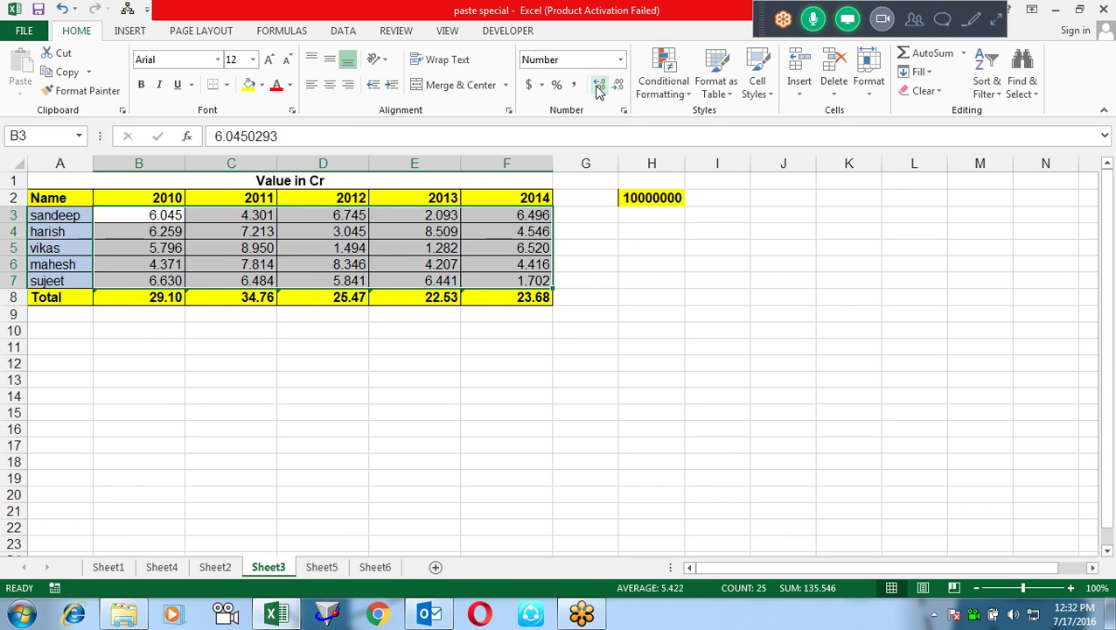
pyautogui.click(615, 86)
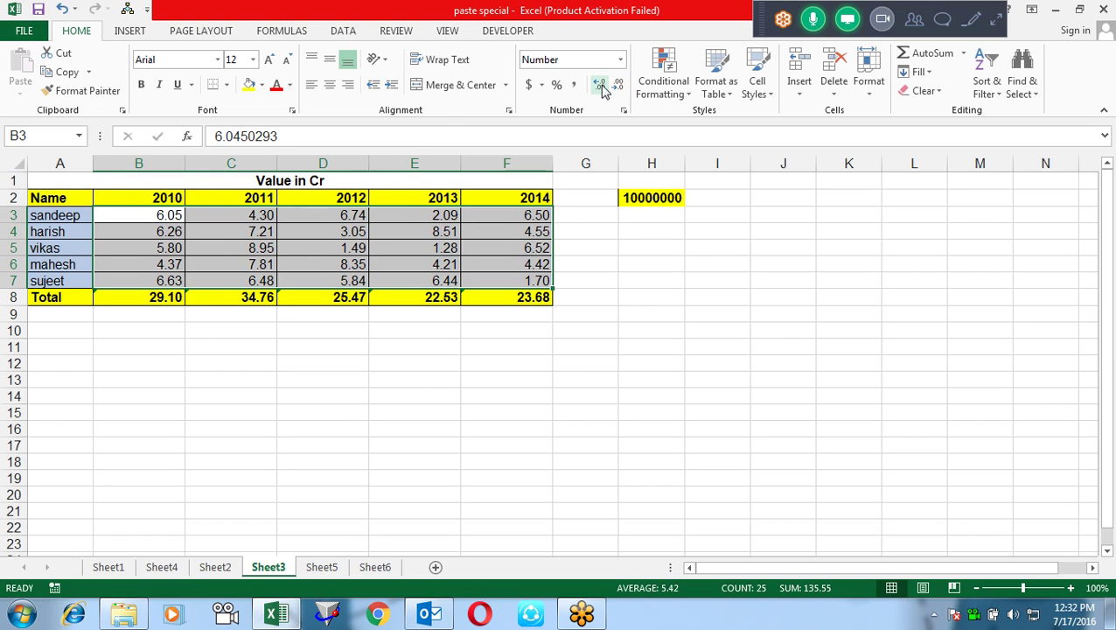
pyautogui.click(601, 86)
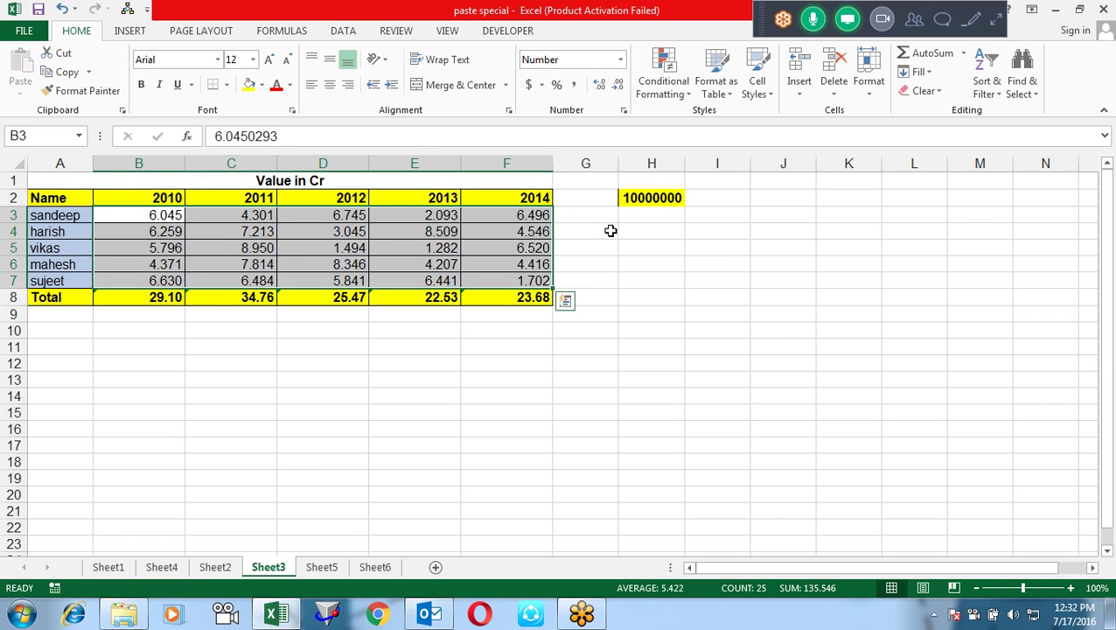
pyautogui.hotkey('ctrl', 'z')
pyautogui.hotkey('ctrl', 'z')
pyautogui.hotkey('ctrl', 'z')
pyautogui.hotkey('ctrl', 'z')
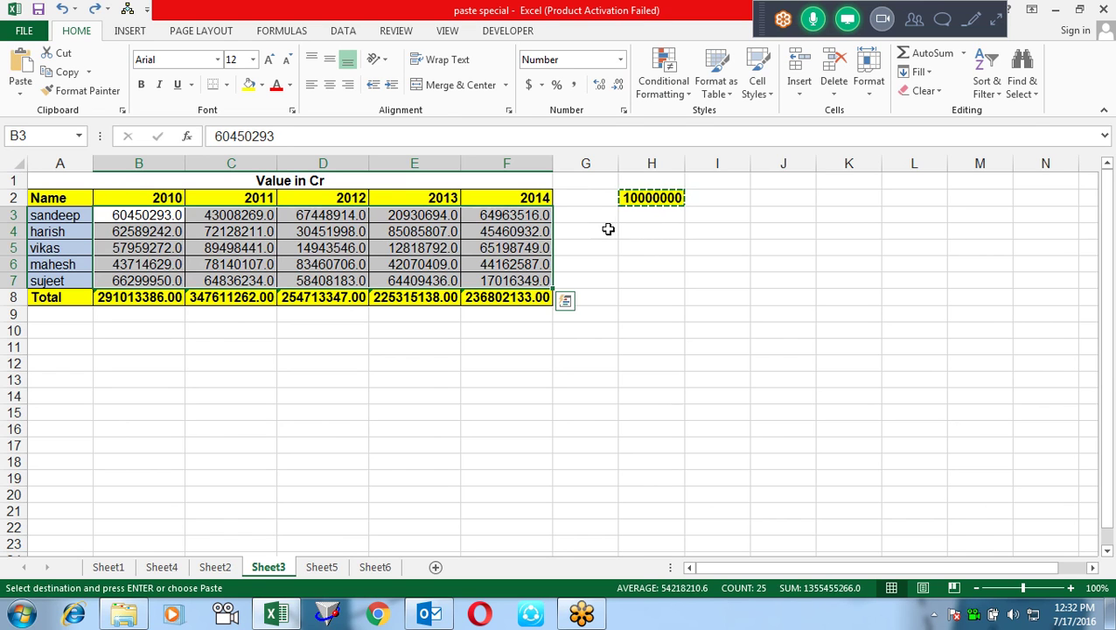
# Inspect the 2010 total formula in B8 and select the five year totals.
pyautogui.click(167, 296)
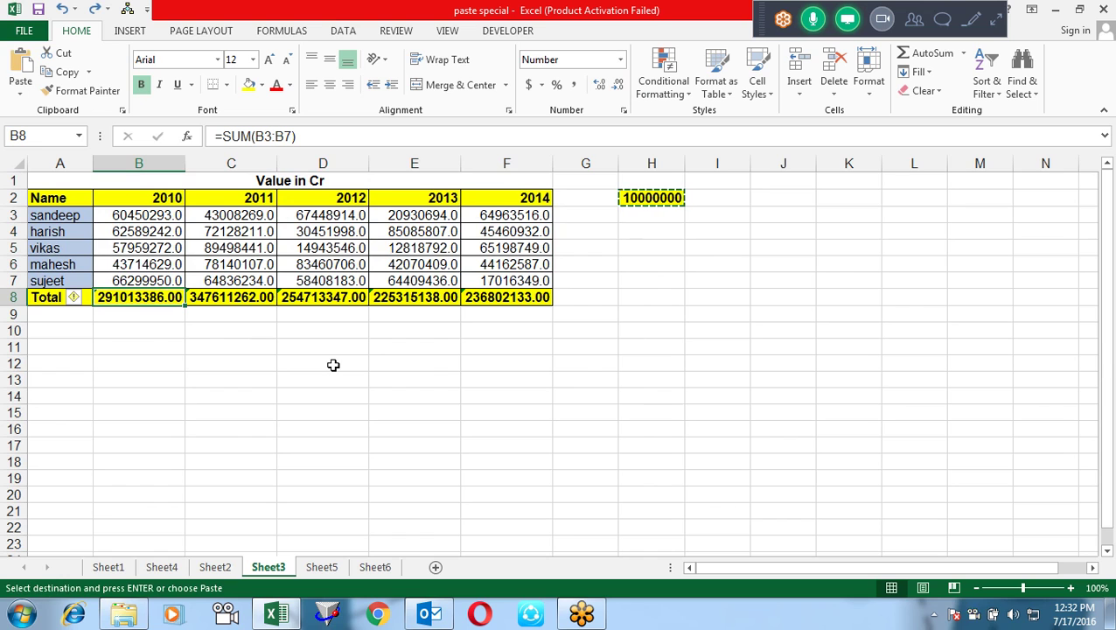
pyautogui.press('F2')
pyautogui.press('Escape')
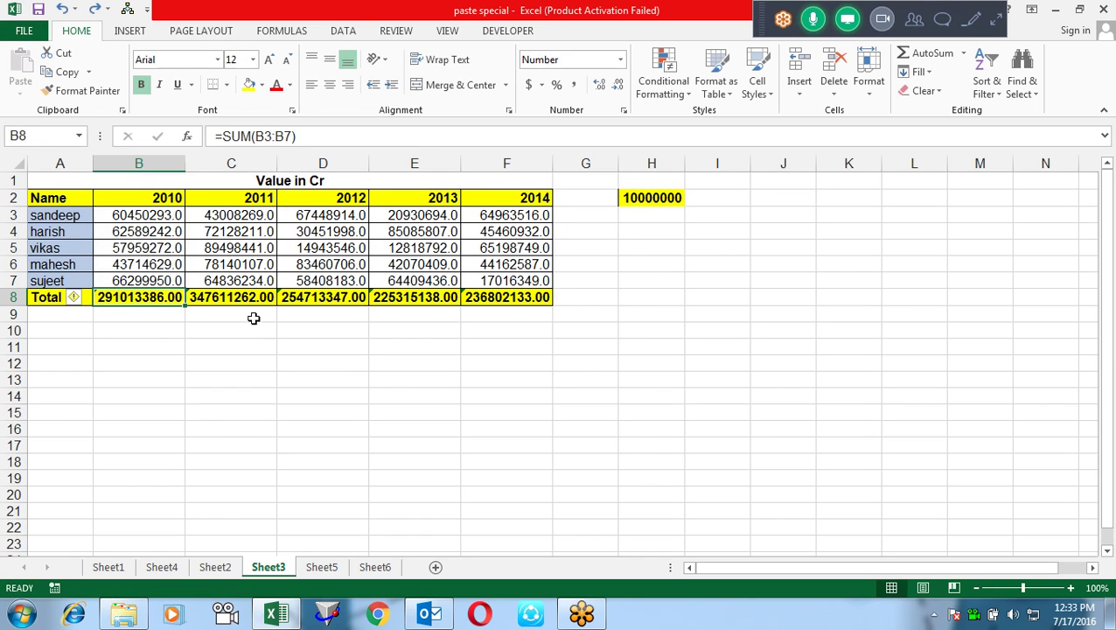
pyautogui.click(249, 300)
pyautogui.moveTo(140, 297); pyautogui.dragTo(543, 300)
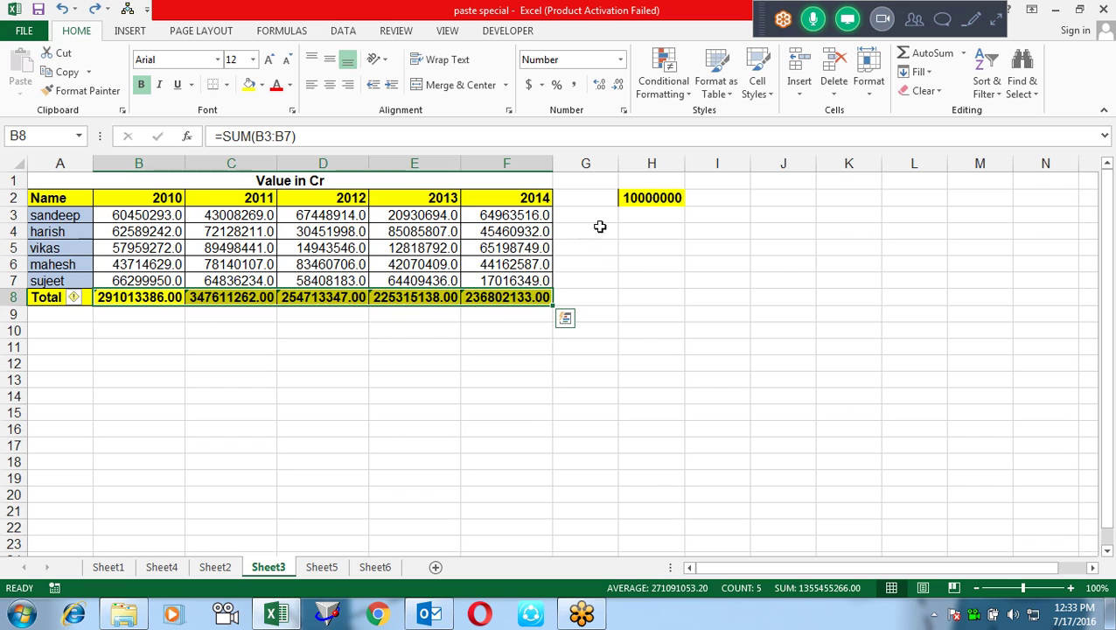
# Divide totals B8:F8 by the copied 10000000 in H2 and show fewer decimals.
pyautogui.click(643, 201)
pyautogui.hotkey('ctrl', 'c')
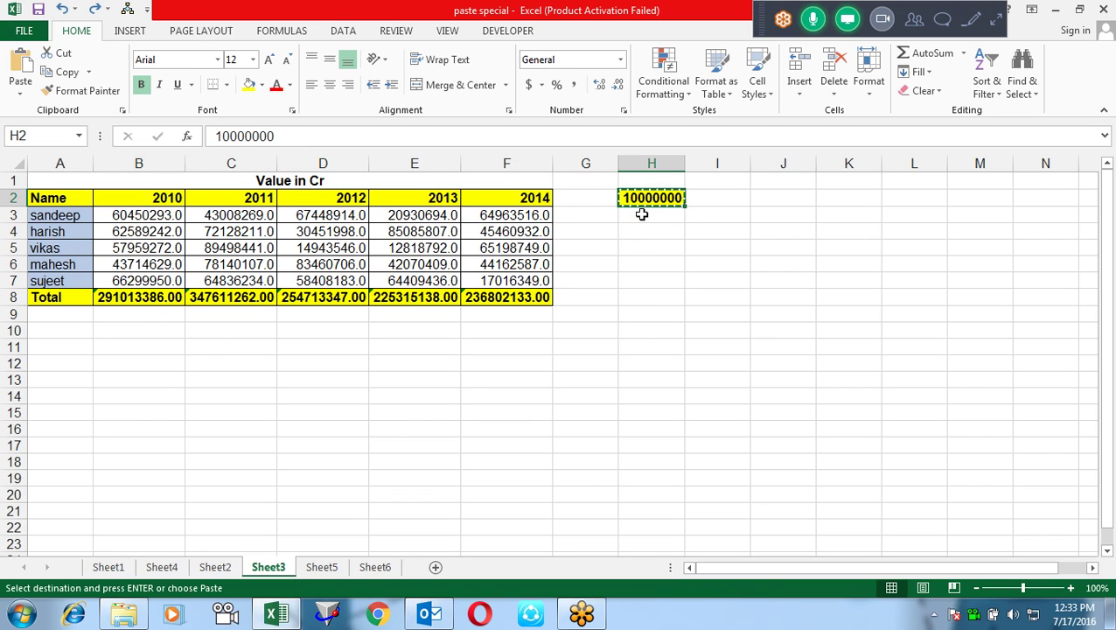
pyautogui.moveTo(103, 299); pyautogui.dragTo(495, 301)
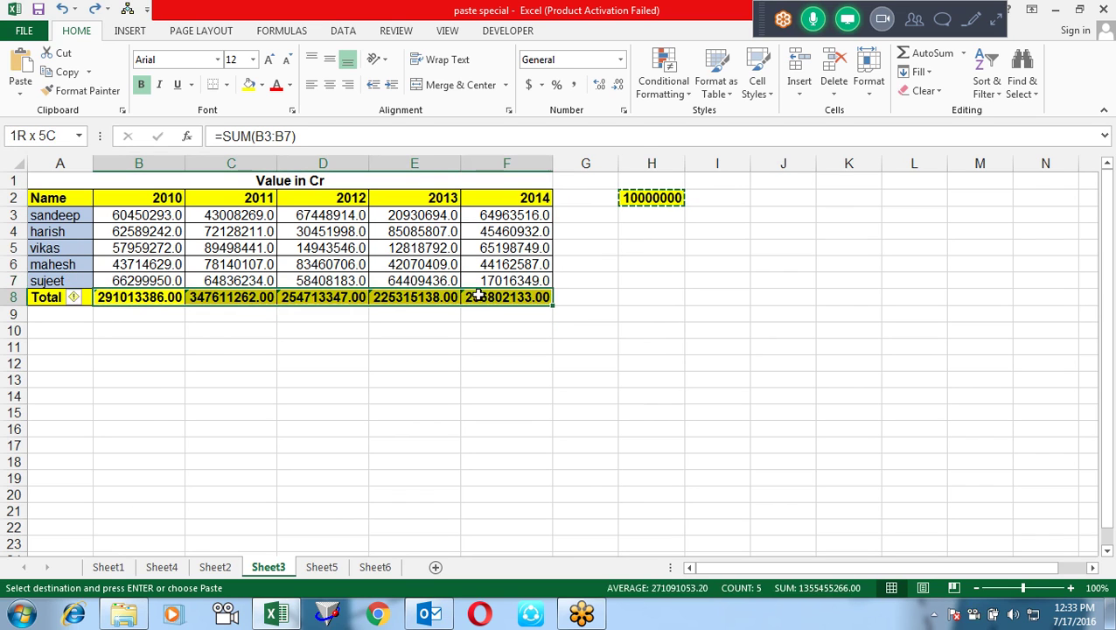
pyautogui.hotkey('ctrl', 'alt', 'v')
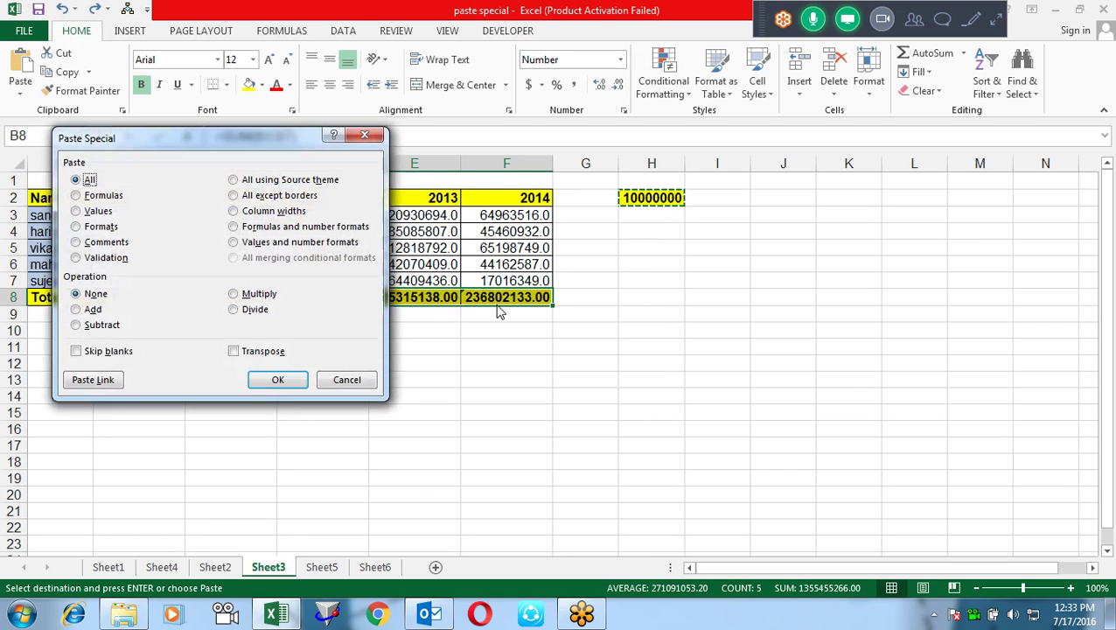
pyautogui.click(258, 310)
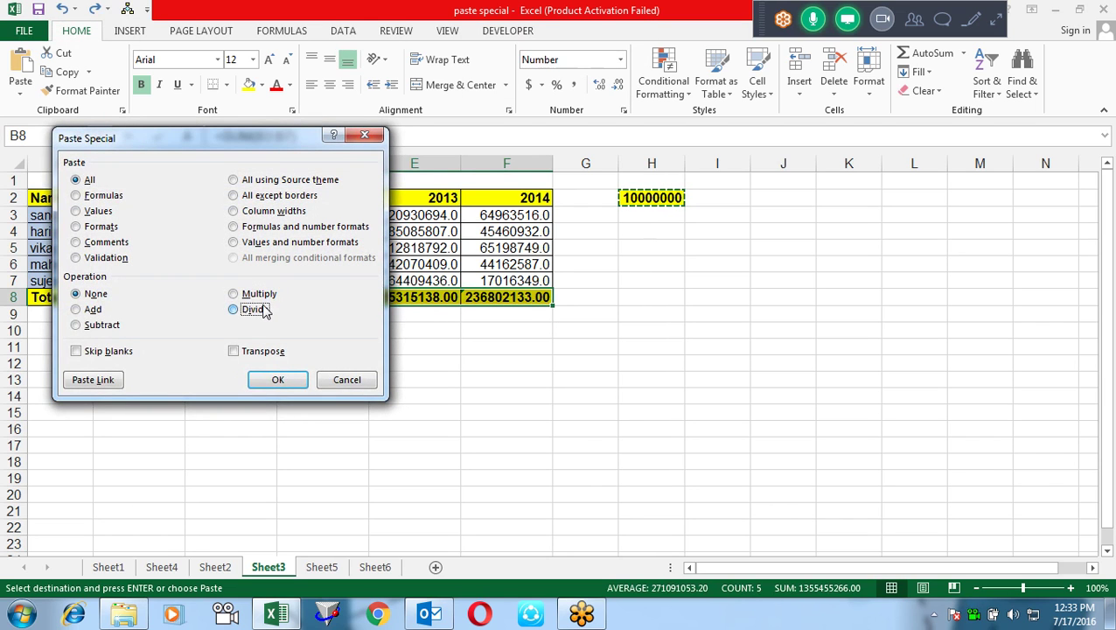
pyautogui.click(279, 381)
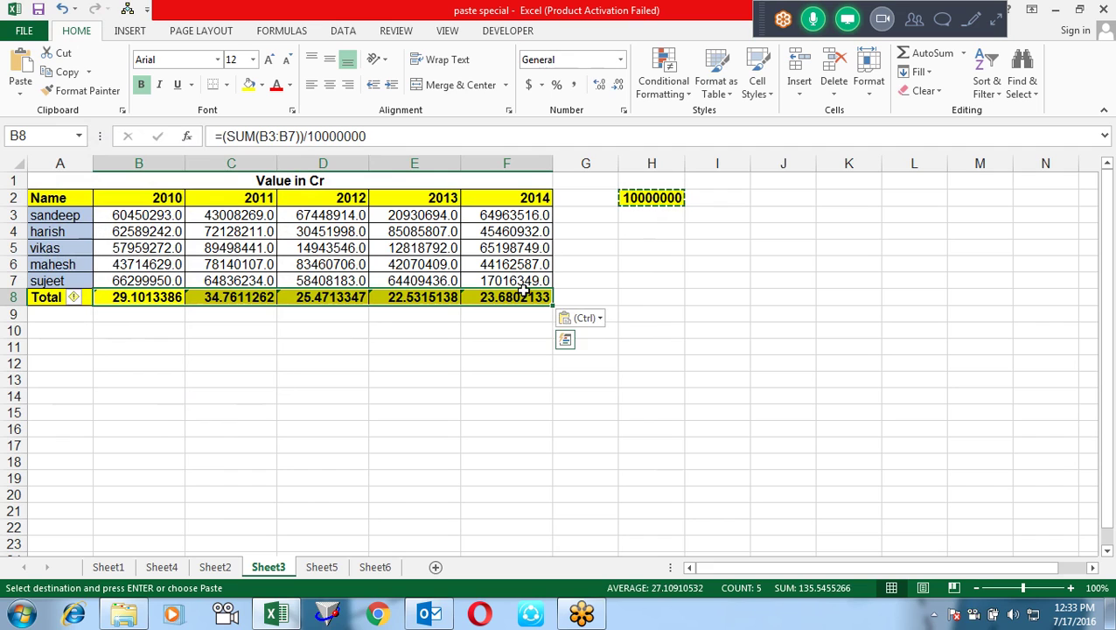
pyautogui.click(615, 86)
pyautogui.click(615, 86)
pyautogui.click(615, 86)
pyautogui.click(615, 85)
pyautogui.click(615, 86)
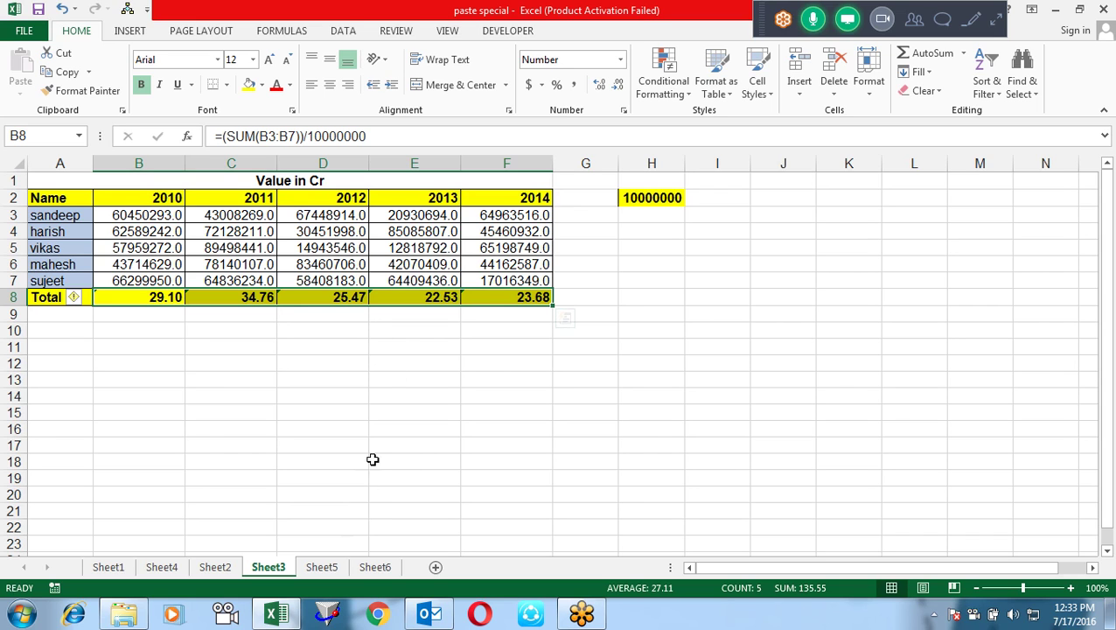
# Undo the decimal reduction and the division of the totals.
pyautogui.hotkey('alt', 'h')
pyautogui.press('0')
pyautogui.hotkey('alt', 'h')
pyautogui.press('0')
pyautogui.hotkey('ctrl', 'z')
pyautogui.hotkey('ctrl', 'z')
pyautogui.hotkey('ctrl', 'z')
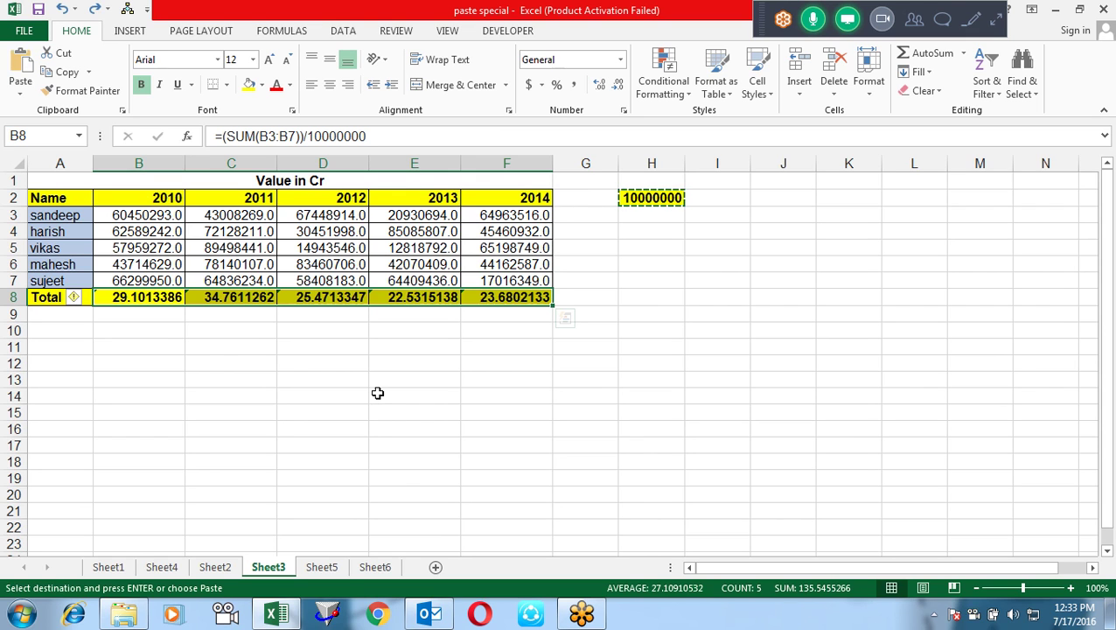
pyautogui.hotkey('ctrl', 'z')
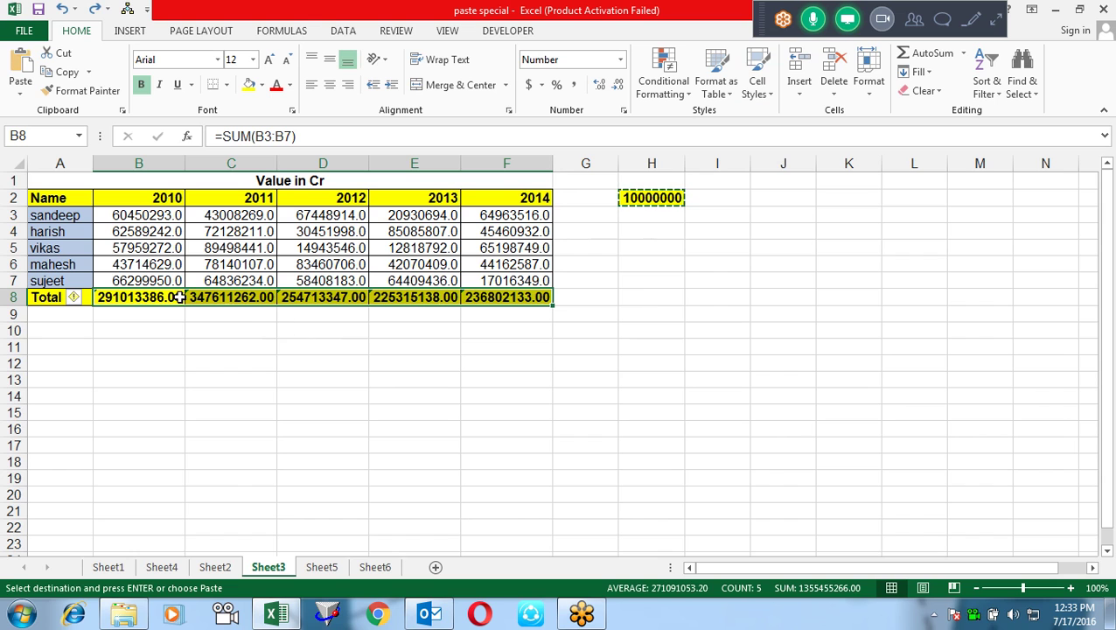
# Redo the Paste Special Divide by 10000000 and trim the totals to two decimals.
pyautogui.hotkey('alt', 'e')
pyautogui.press('s')
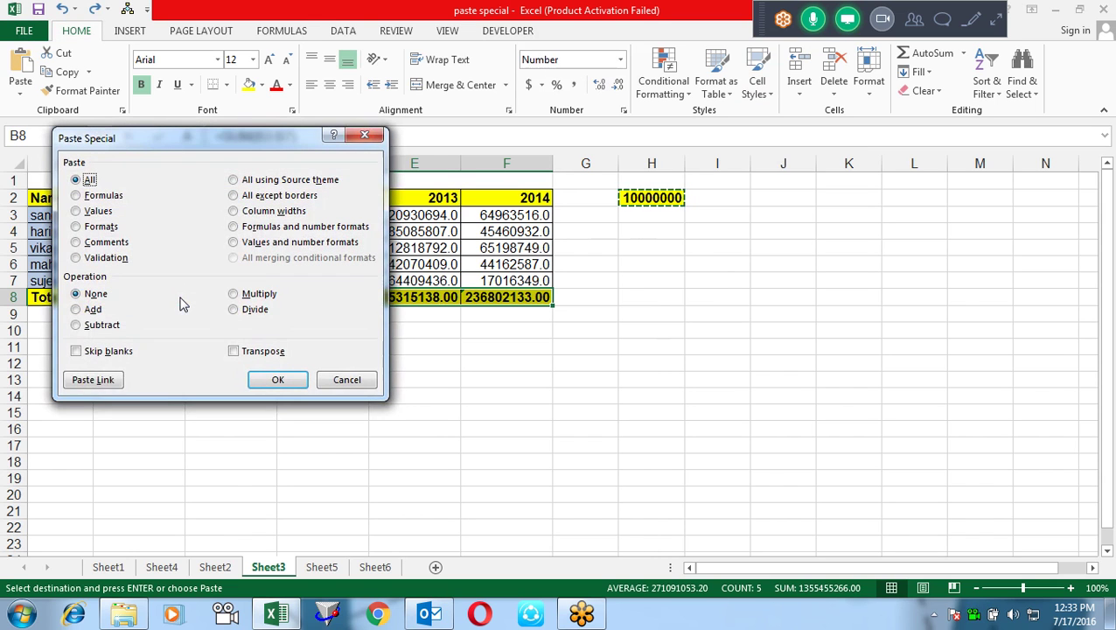
pyautogui.press('i')
pyautogui.press('Return')
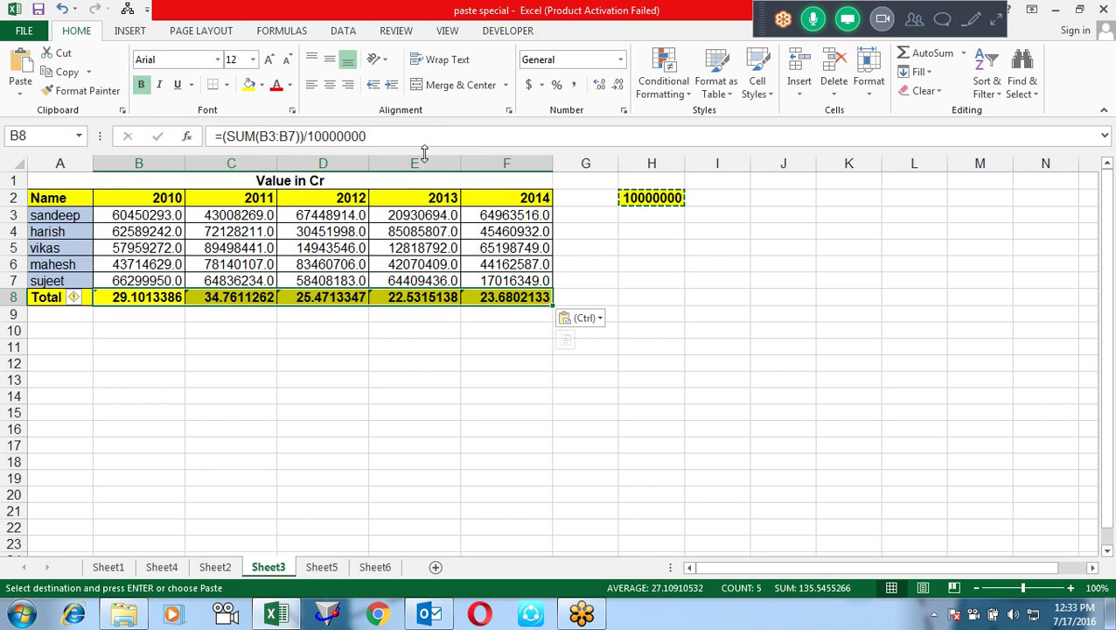
pyautogui.click(618, 81)
pyautogui.click(618, 82)
pyautogui.click(617, 81)
pyautogui.click(618, 82)
pyautogui.click(617, 81)
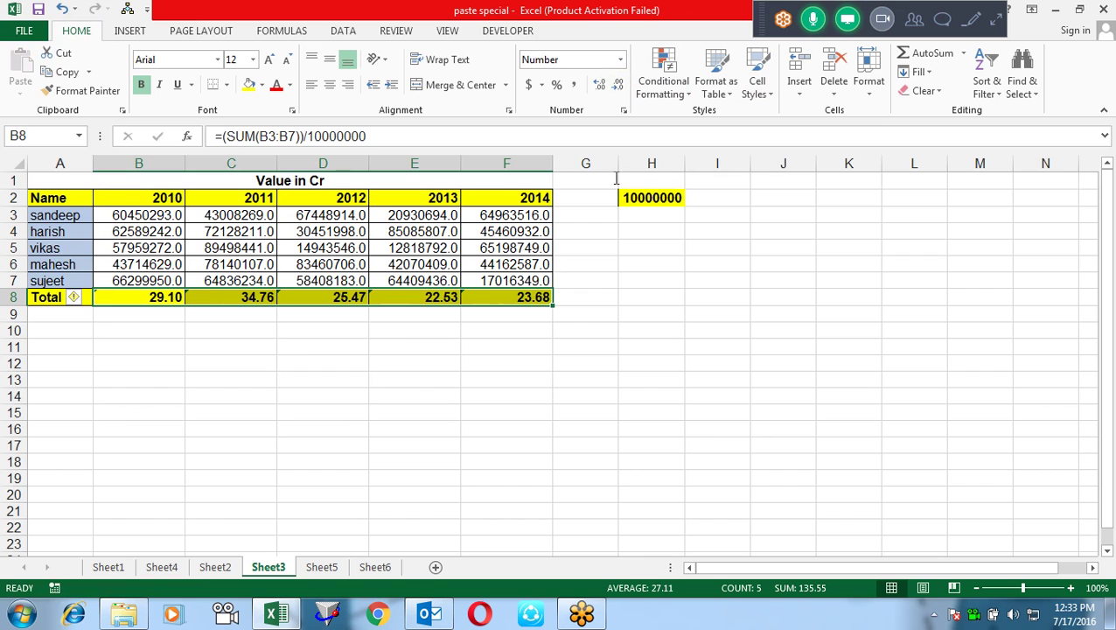
pyautogui.click(610, 293)
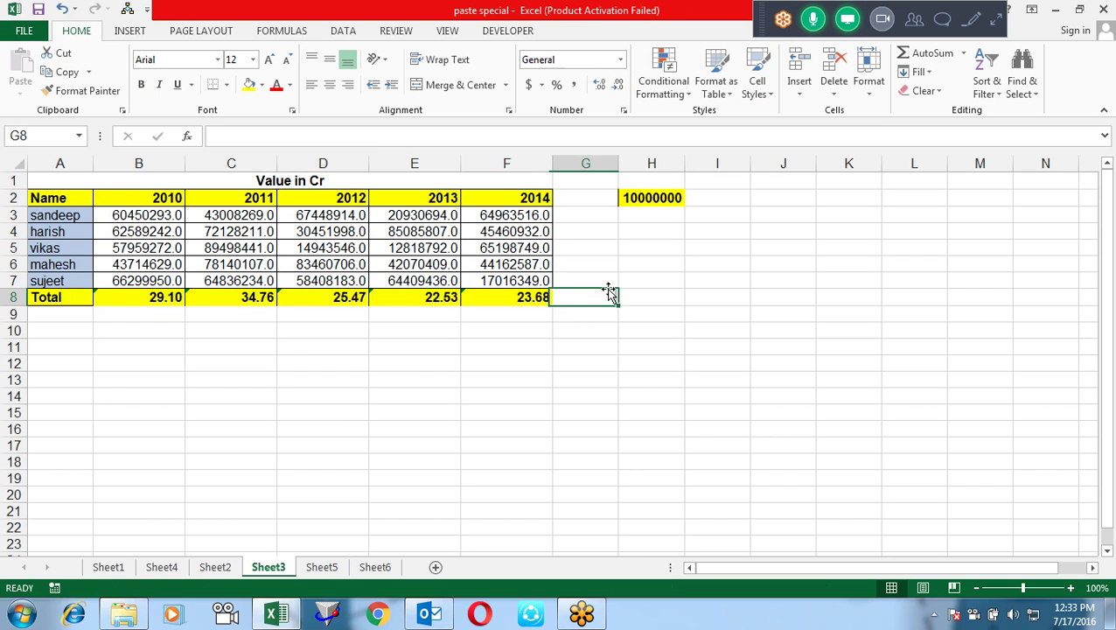
# On Sheet5, paste the Name/Sales table A1:B9 transposed into E1:M2.
pyautogui.click(328, 568)
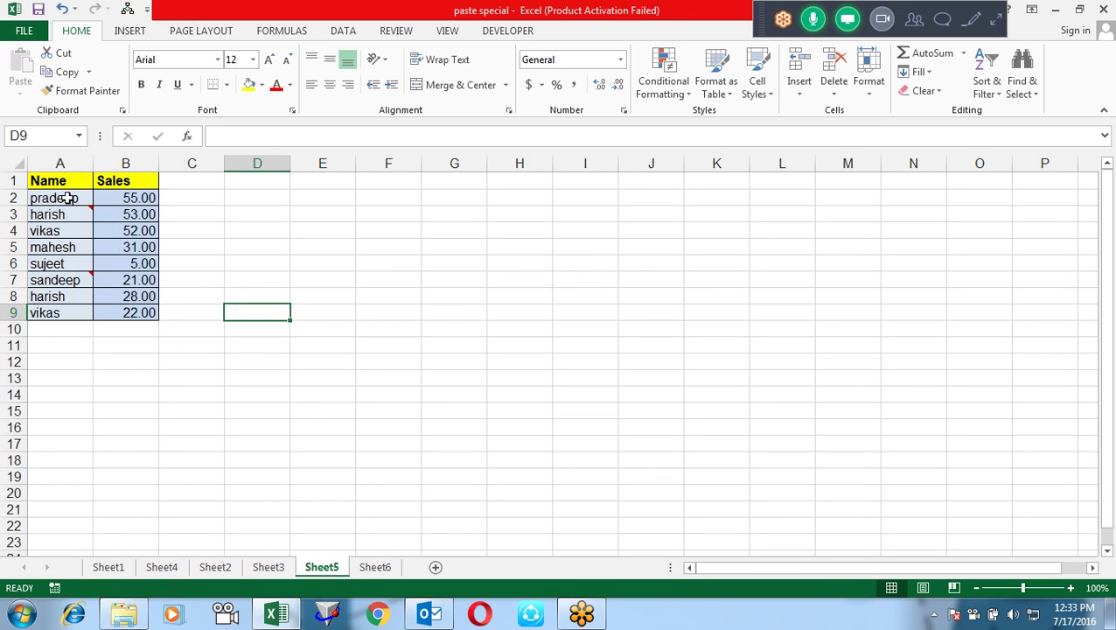
pyautogui.moveTo(60, 184); pyautogui.dragTo(133, 313)
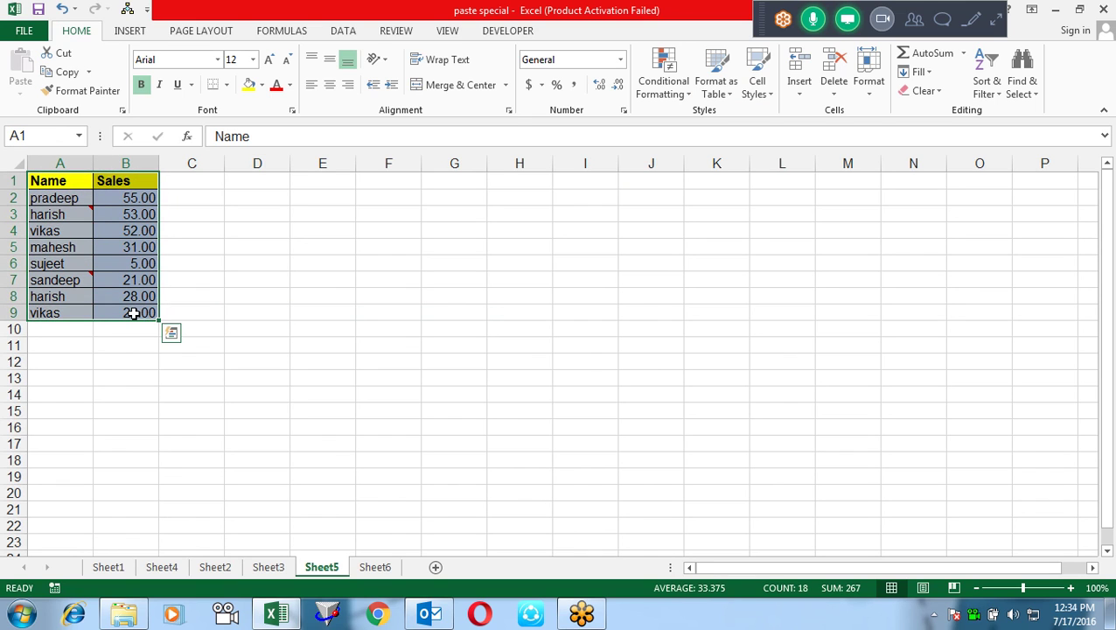
pyautogui.hotkey('ctrl', 'c')
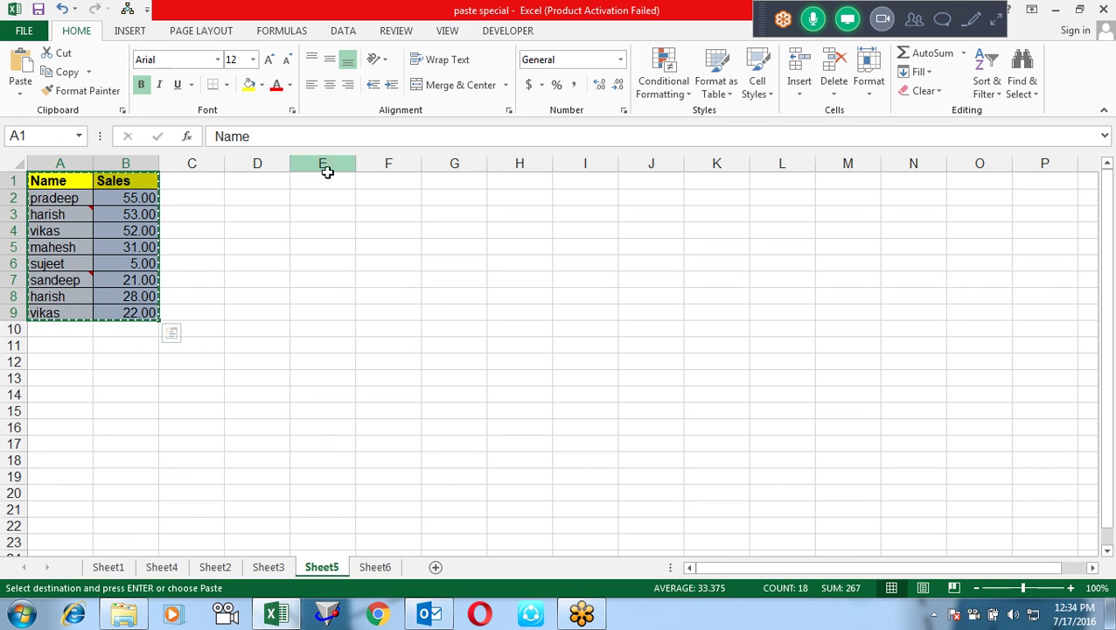
pyautogui.click(328, 179)
pyautogui.hotkey('alt', 'e')
pyautogui.press('s')
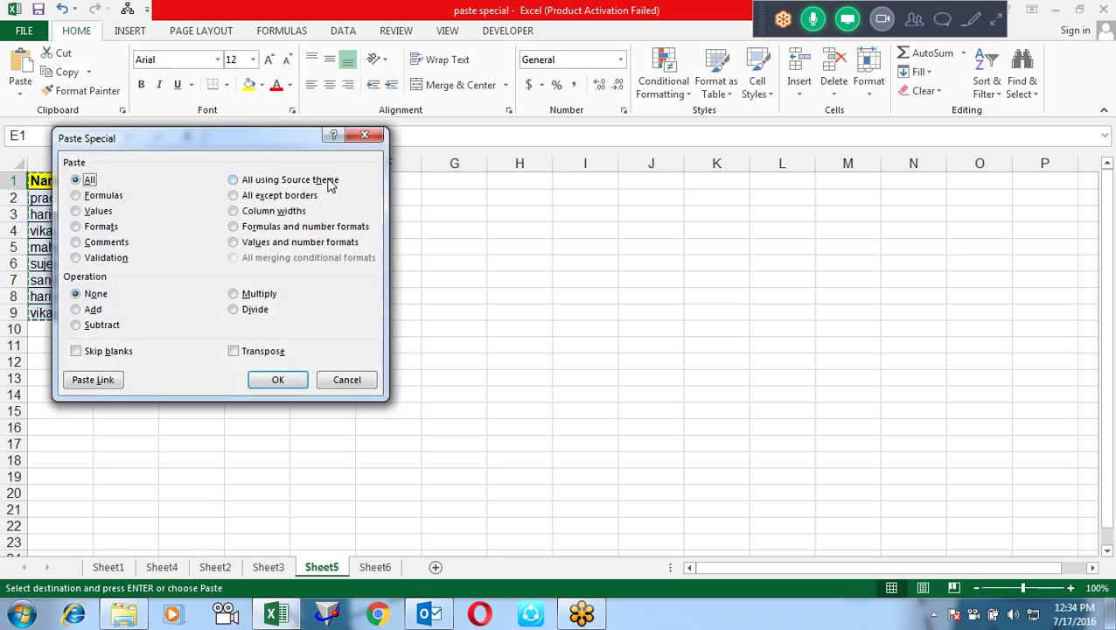
pyautogui.click(242, 351)
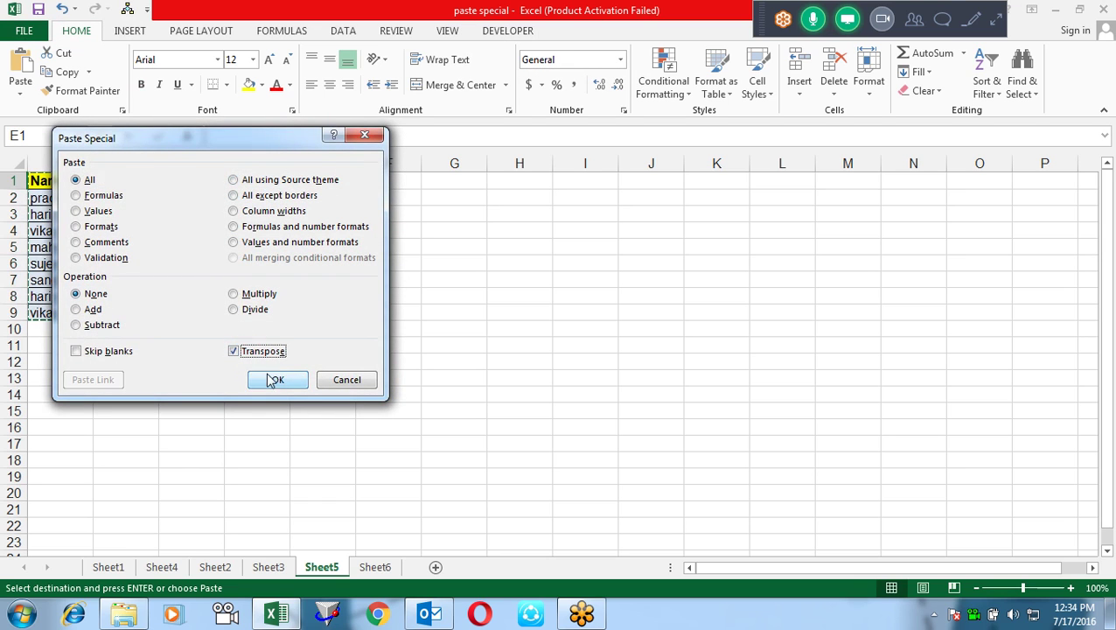
pyautogui.click(274, 381)
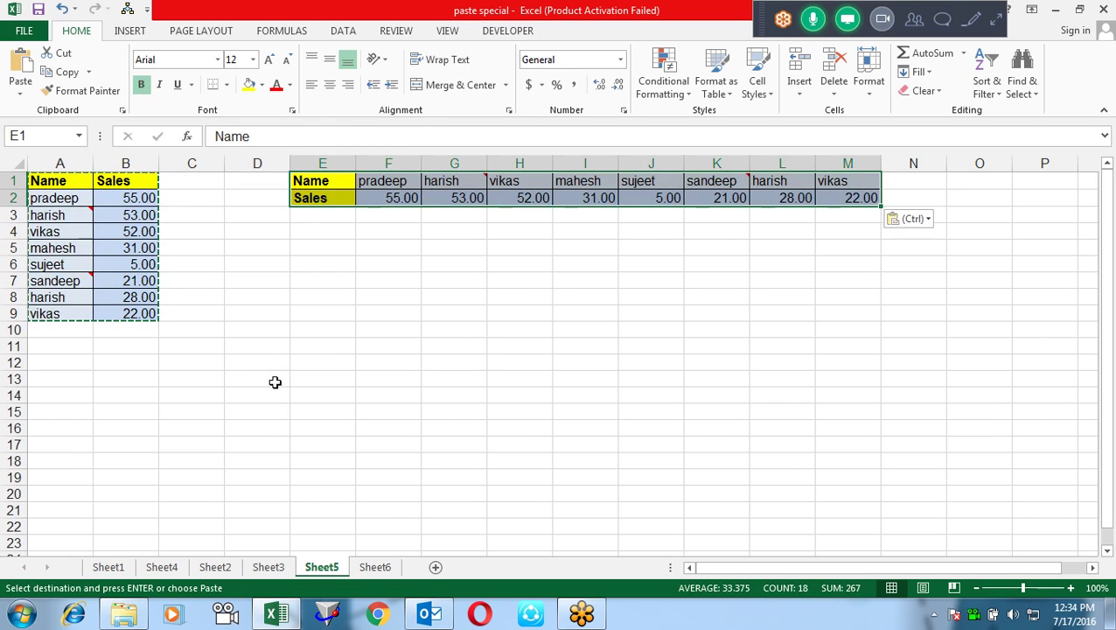
# Transpose-paste the row table back into columns at E6:F14, then go to Sheet6.
pyautogui.click(326, 266)
pyautogui.press('alt')
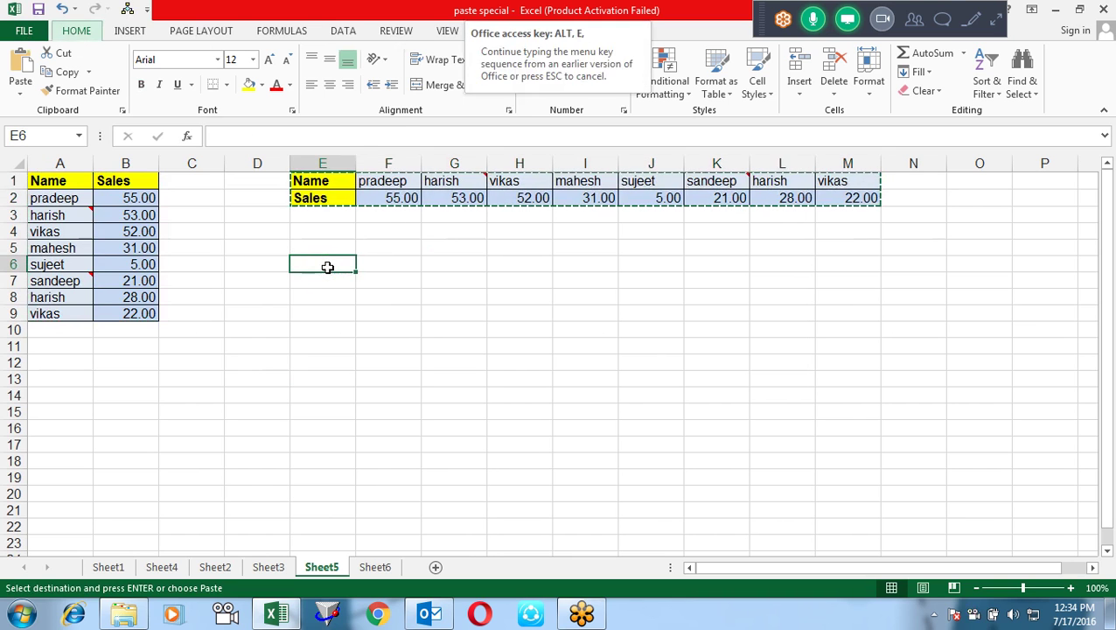
pyautogui.press('e')
pyautogui.press('s')
pyautogui.press('Return')
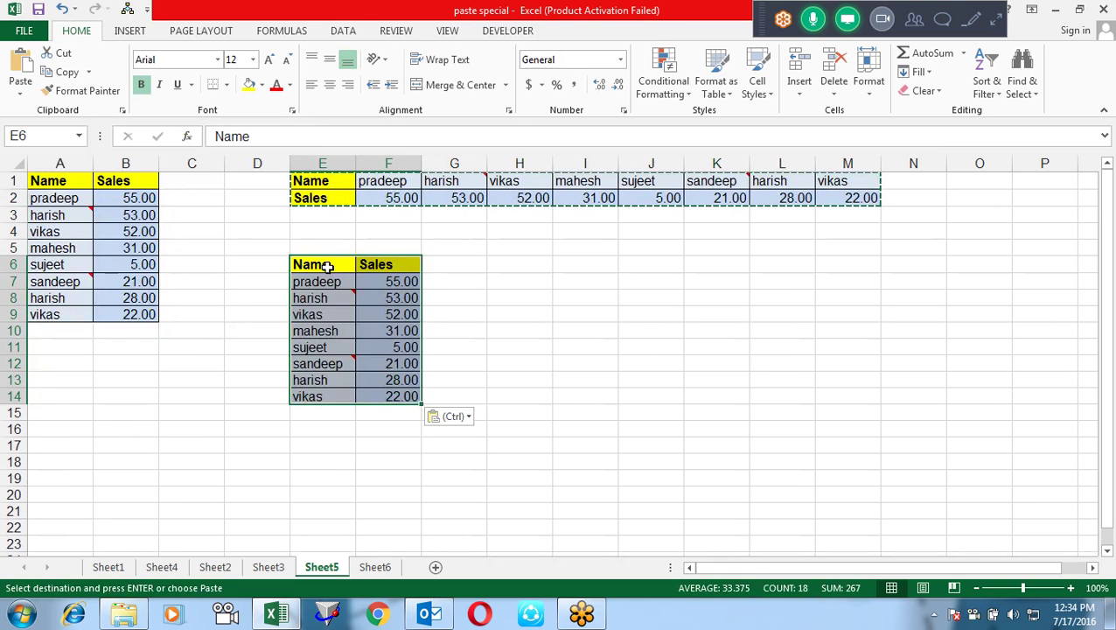
pyautogui.press('Escape')
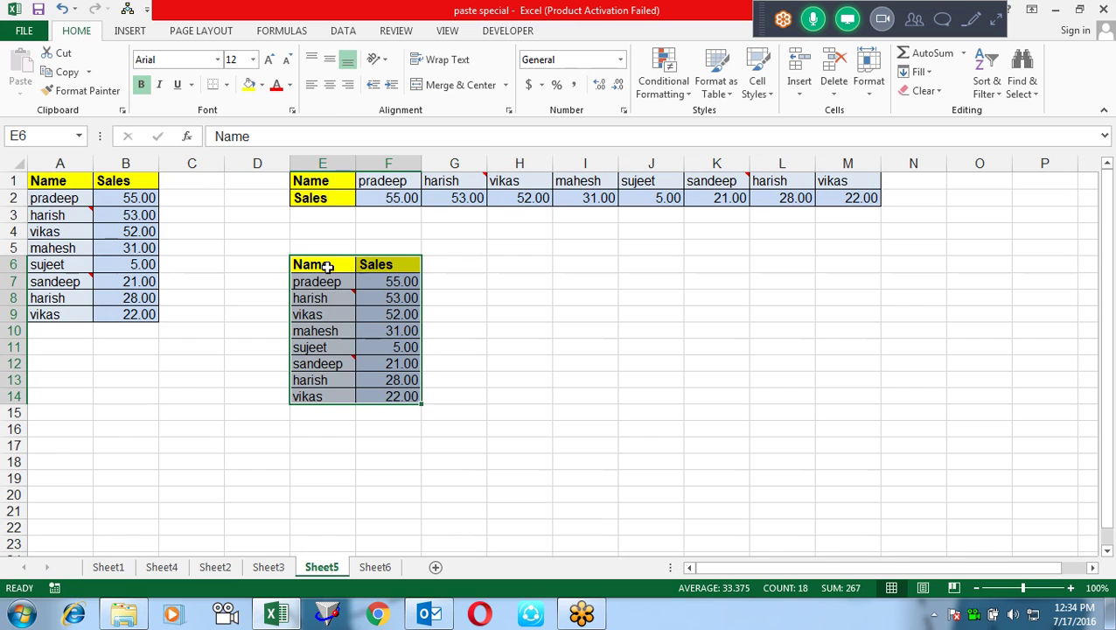
pyautogui.click(380, 567)
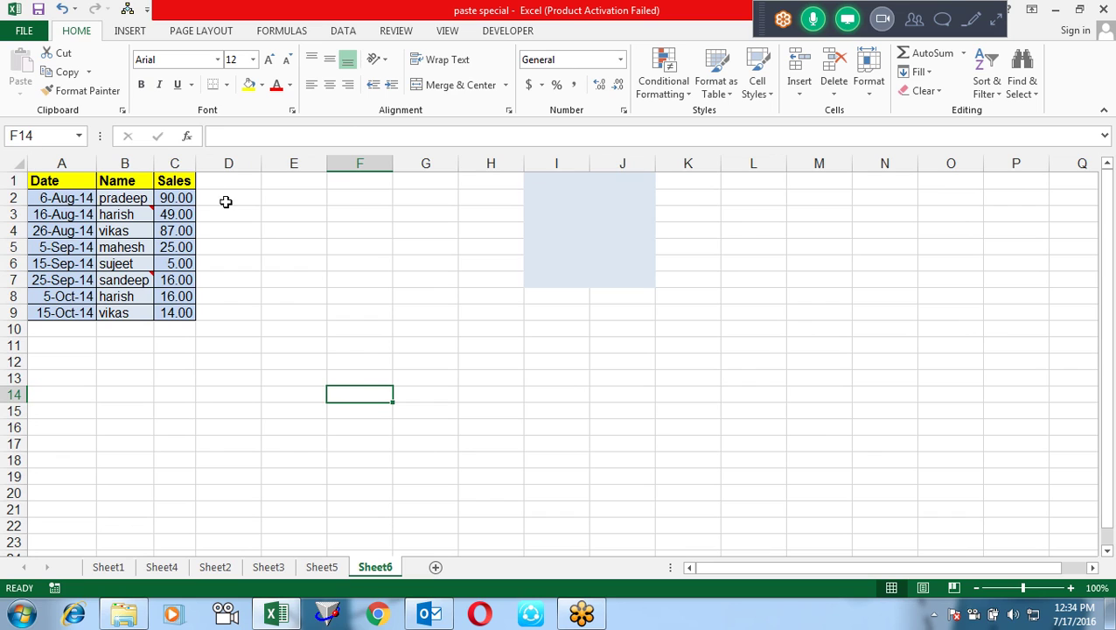
# Enter =A1 in E1 and fill it across E1:G9 to link the sales table.
pyautogui.click(325, 184)
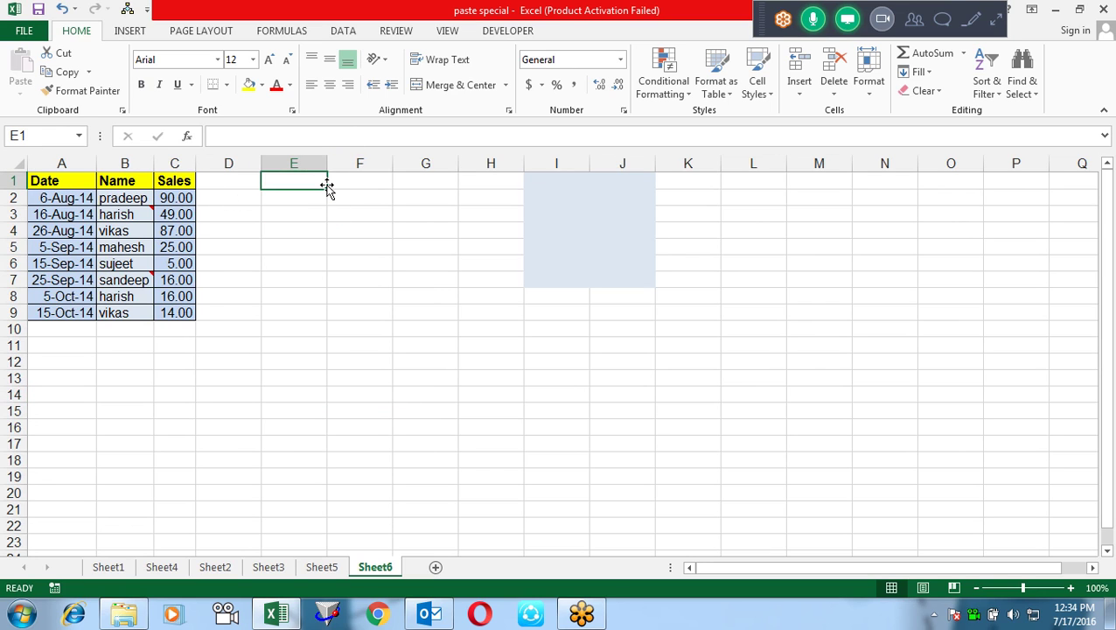
pyautogui.write('=')
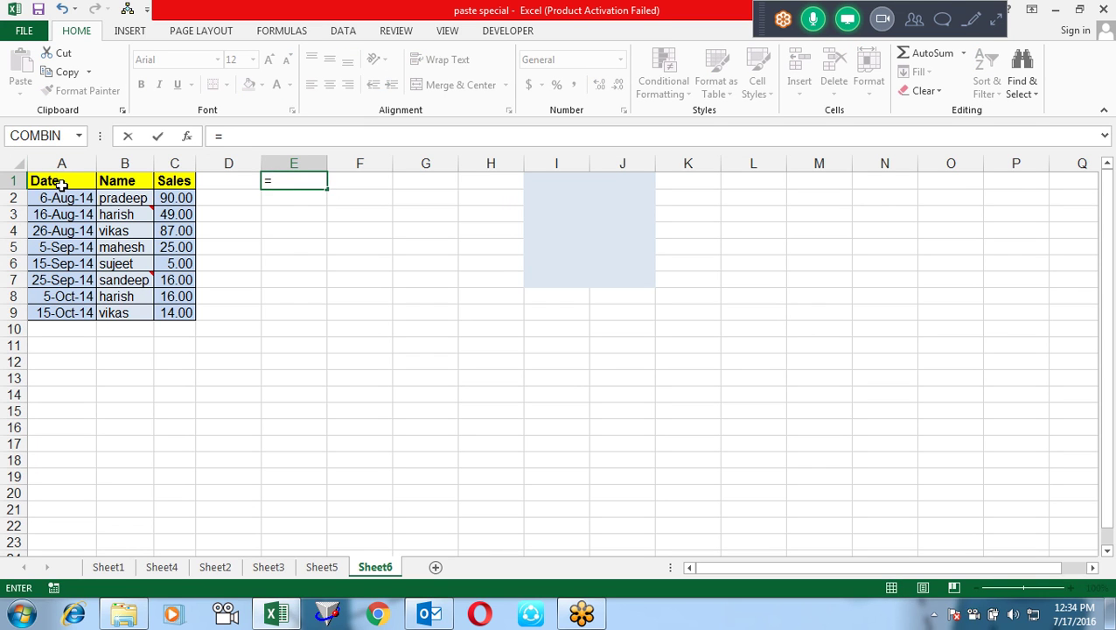
pyautogui.click(61, 185)
pyautogui.press('Return')
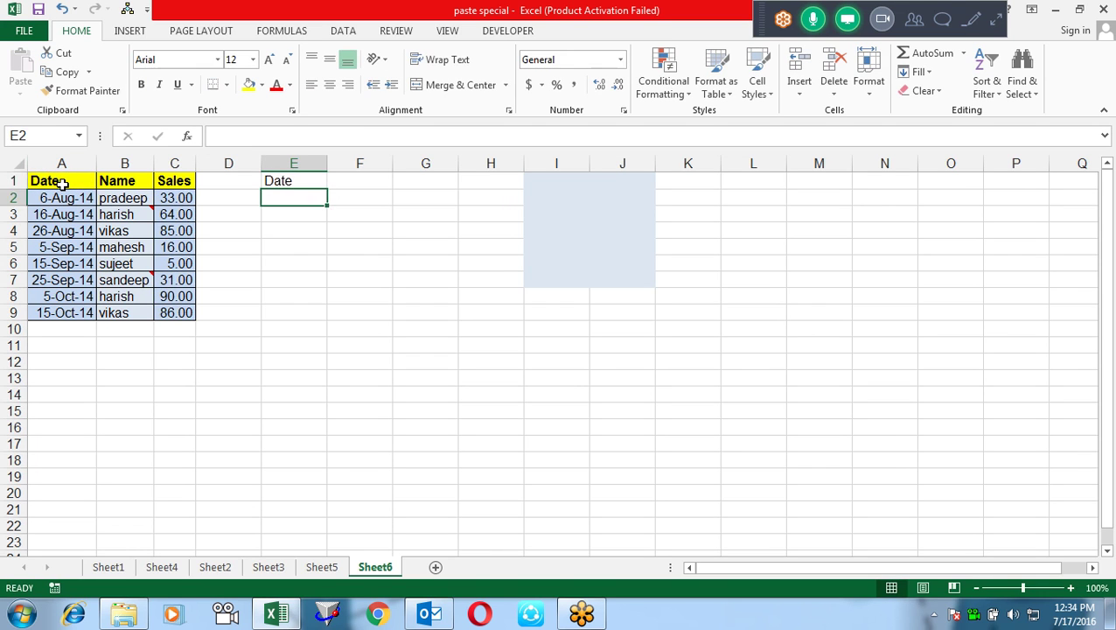
pyautogui.press('Up')
pyautogui.hotkey('ctrl', 'c')
pyautogui.hotkey('shift', 'Right')
pyautogui.hotkey('shift', 'Right')
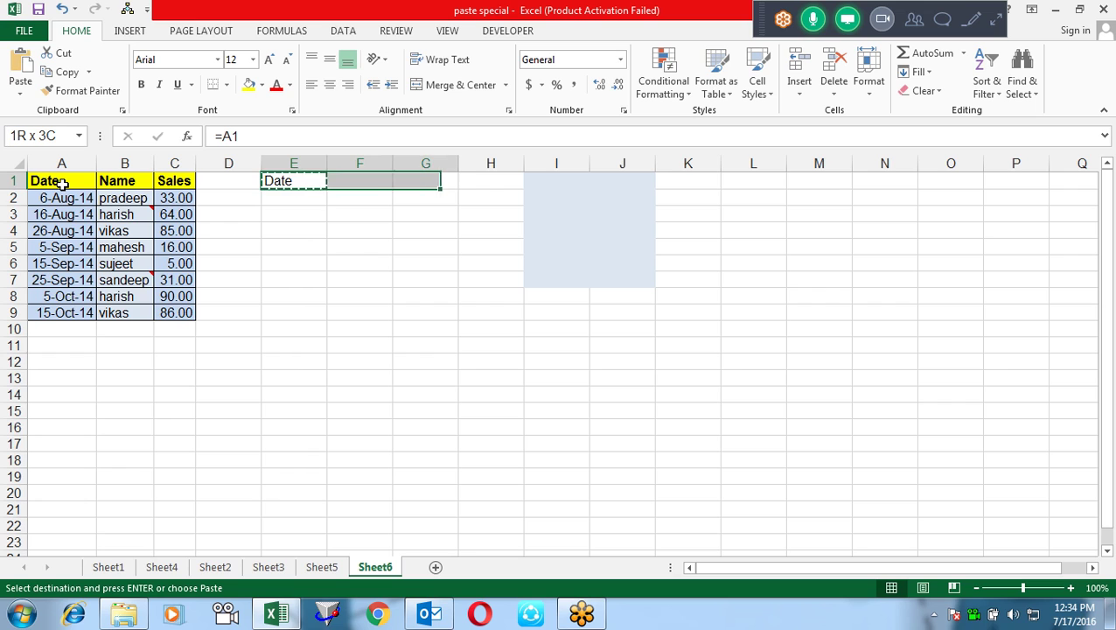
pyautogui.hotkey('shift', 'Down')
pyautogui.hotkey('shift', 'Down')
pyautogui.hotkey('shift', 'Down')
pyautogui.hotkey('shift', 'Down')
pyautogui.hotkey('shift', 'Down')
pyautogui.press('Return')
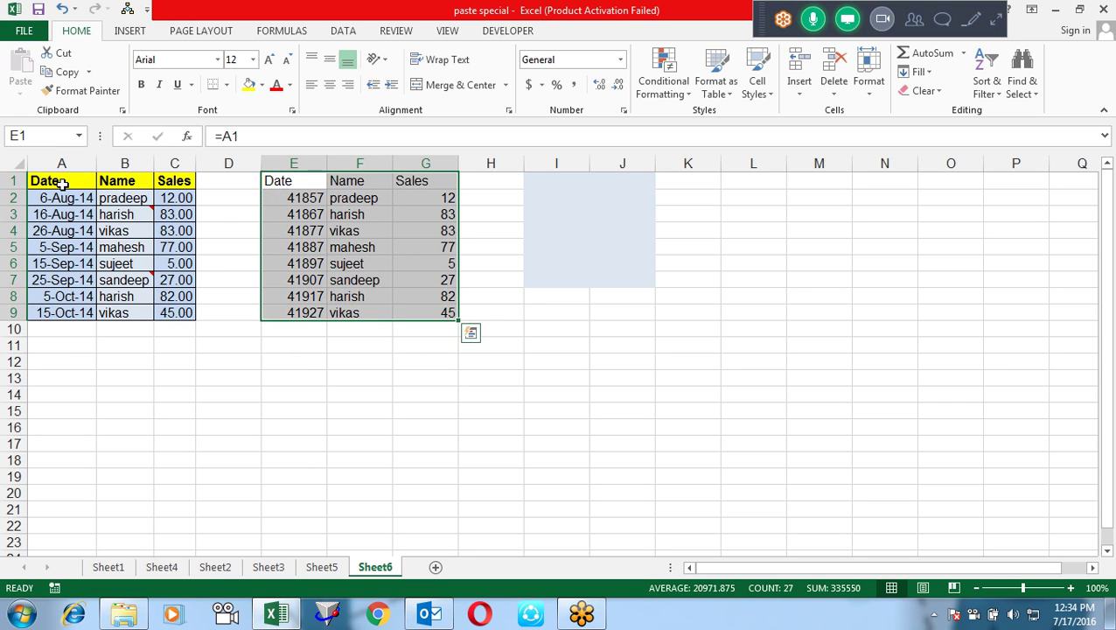
pyautogui.press('F2')
pyautogui.press('Escape')
pyautogui.press('Down')
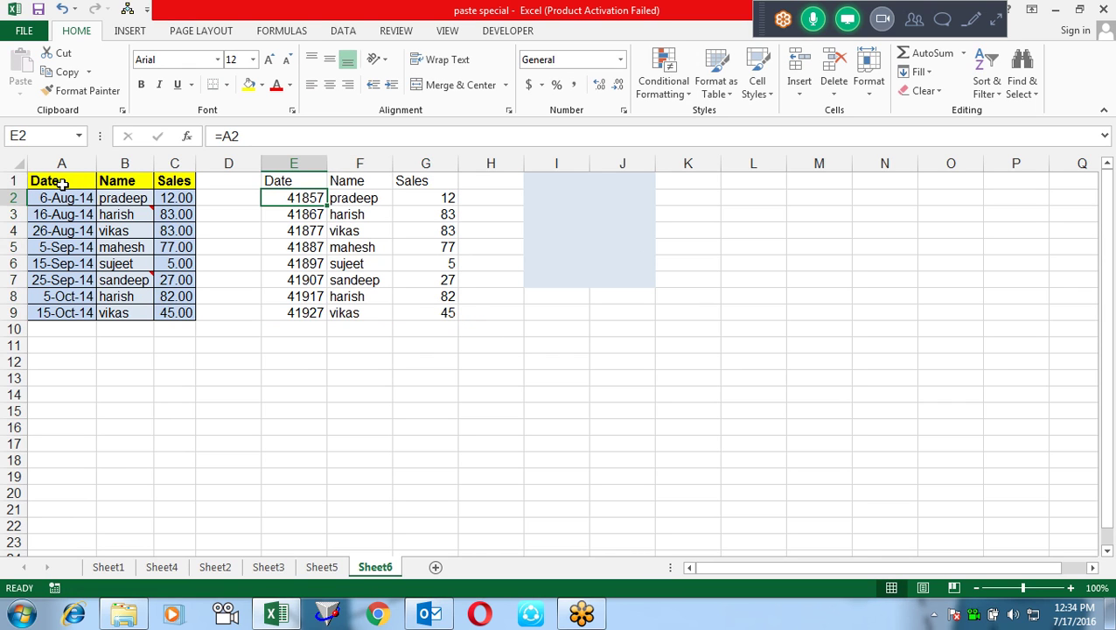
# Copy the source table A1:C9 for a Paste Special at E1.
pyautogui.press('Up')
pyautogui.press('Left')
pyautogui.press('Left')
pyautogui.press('Left')
pyautogui.press('Left')
pyautogui.hotkey('shift', 'Right')
pyautogui.hotkey('shift', 'Right')
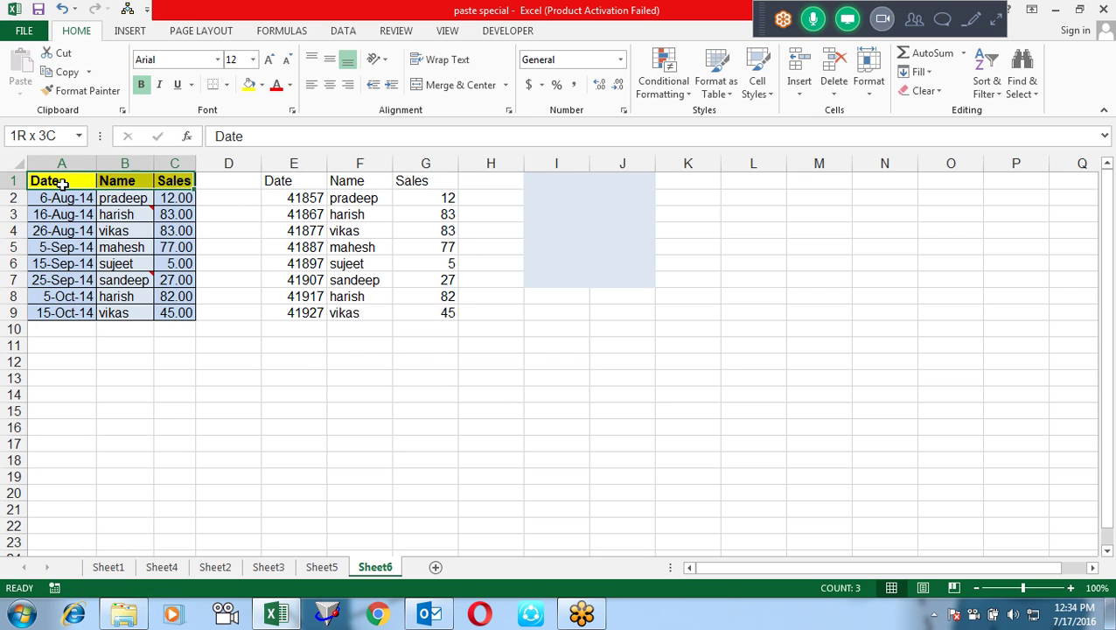
pyautogui.hotkey('ctrl', 'shift', 'Down')
pyautogui.hotkey('ctrl', 'c')
pyautogui.press('Right')
pyautogui.press('Right')
pyautogui.press('Right')
pyautogui.press('Right')
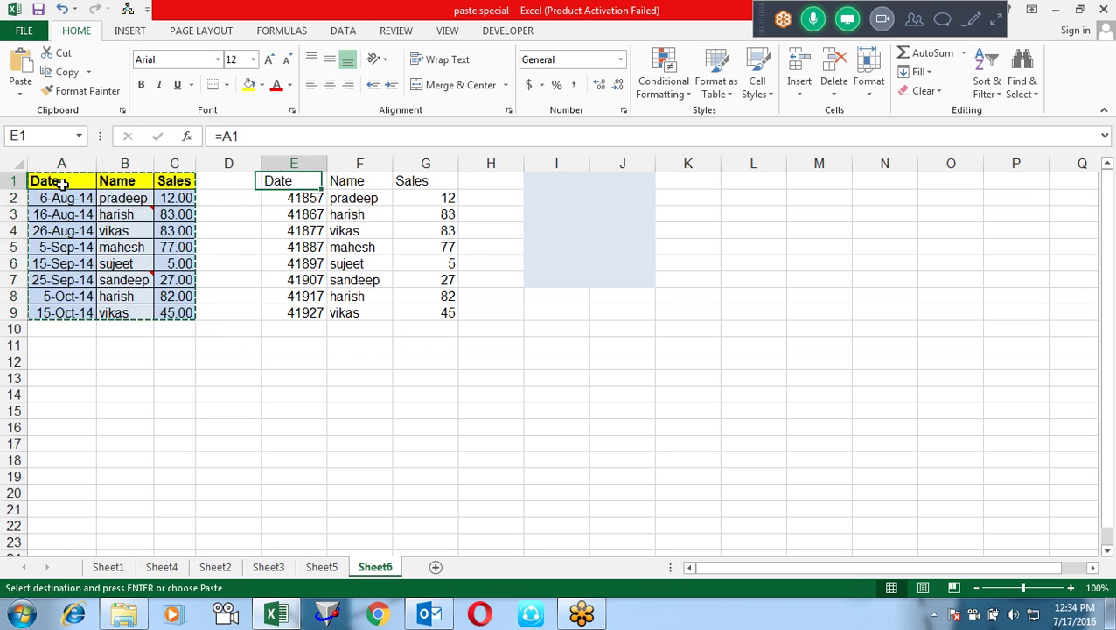
pyautogui.hotkey('ctrl', 'alt', 'v')
# Apply the source table's formats and column widths to E1:G9.
pyautogui.press('t')
pyautogui.press('Return')
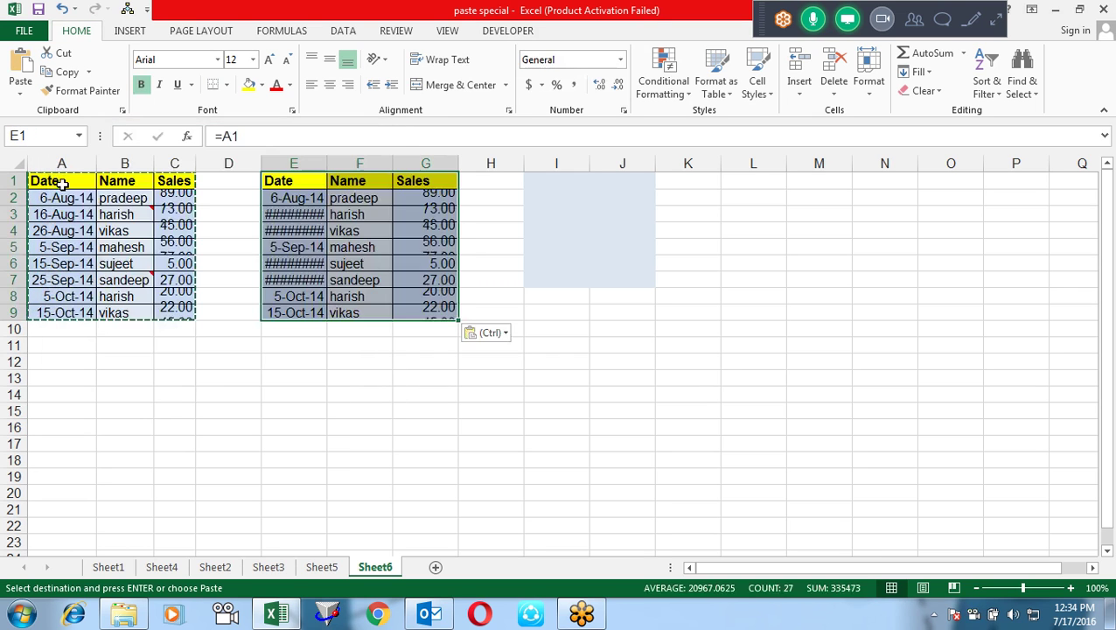
pyautogui.press('alt')
pyautogui.press('h')
pyautogui.press('v')
pyautogui.press('s')
pyautogui.press('w')
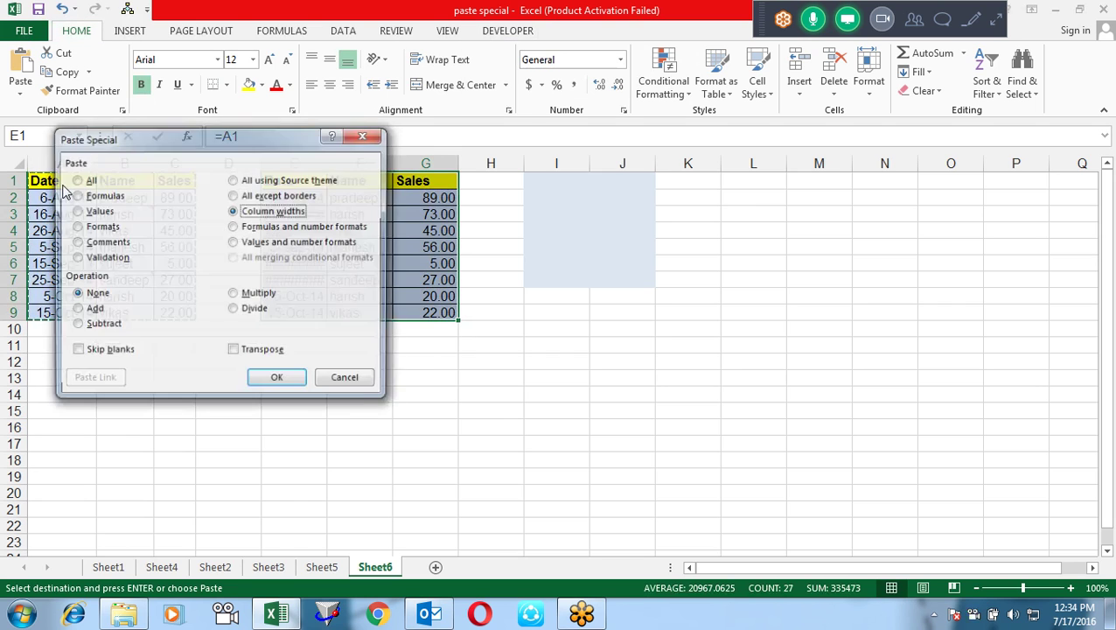
pyautogui.press('Return')
pyautogui.press('Return')
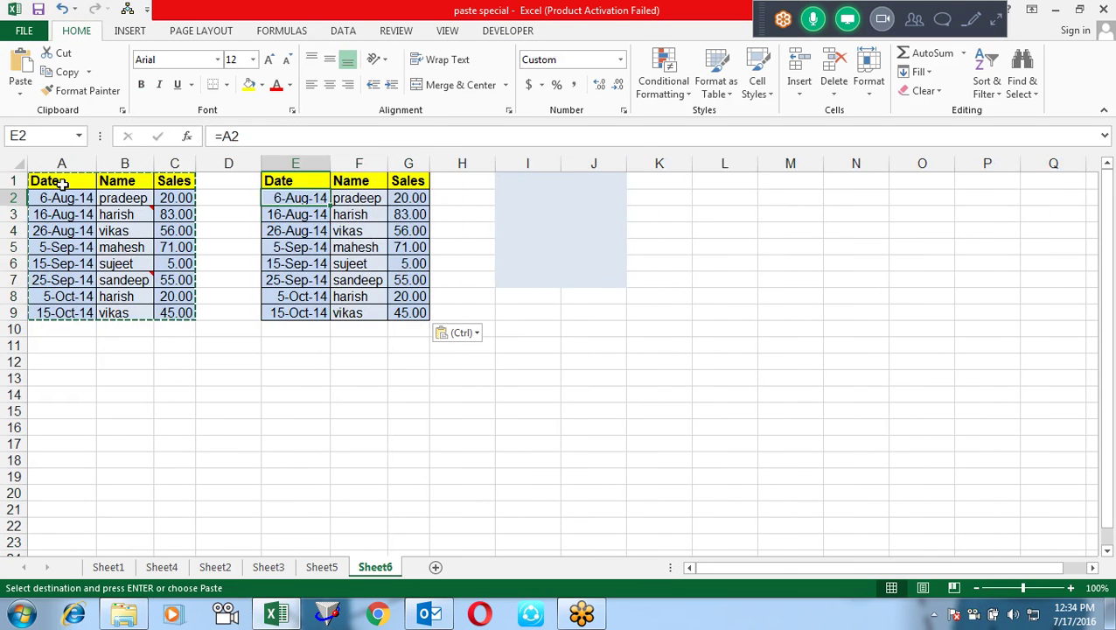
# Replace the name in B2 with a new name.
pyautogui.press('Left')
pyautogui.press('Escape')
pyautogui.press('Left')
pyautogui.press('Left')
pyautogui.write('sandeep')
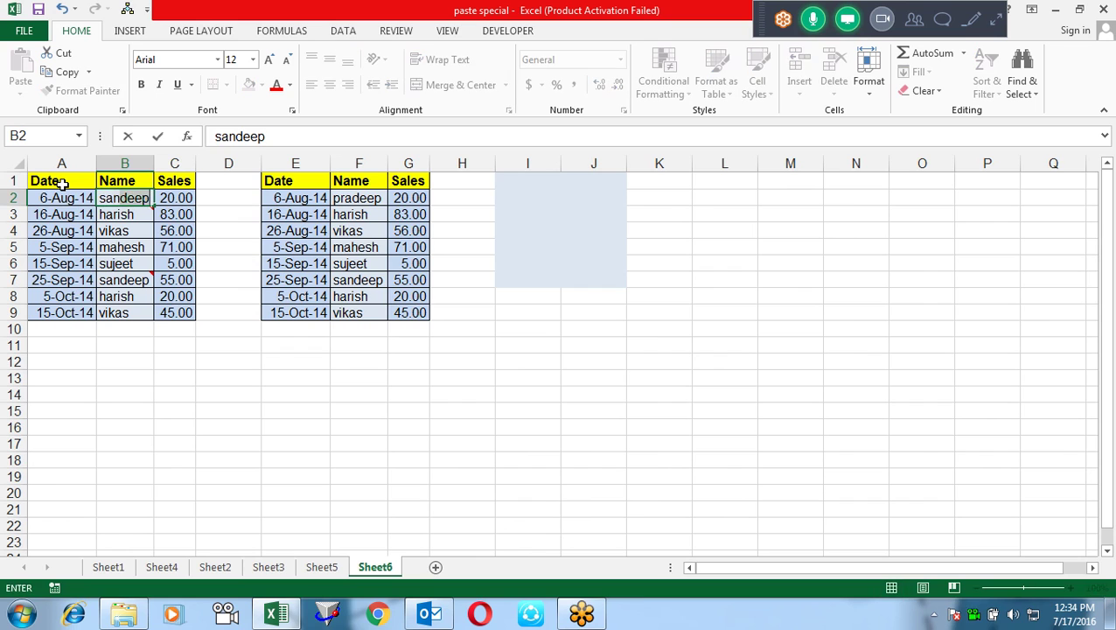
pyautogui.press('Return')
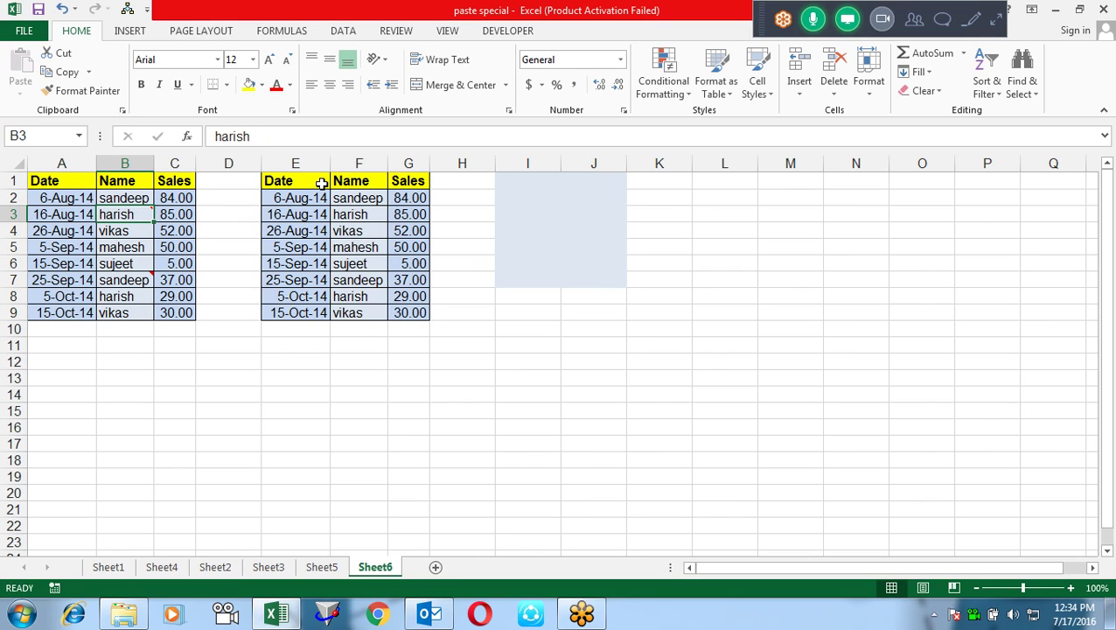
# Inspect the linking formula in F2, then copy the original table A1:C9.
pyautogui.click(343, 196)
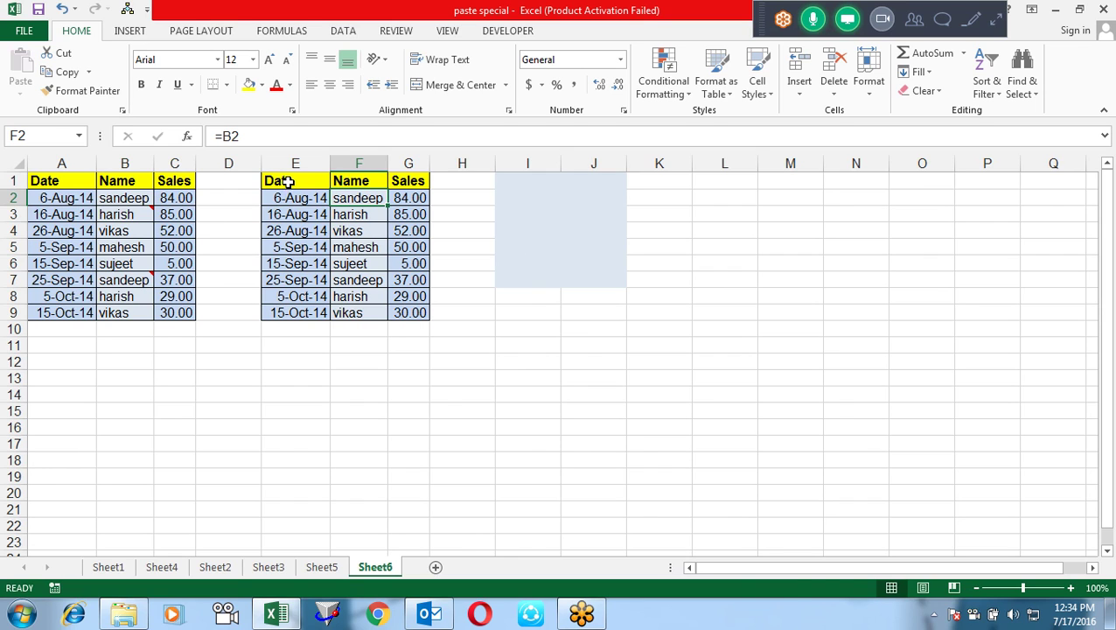
pyautogui.moveTo(288, 181); pyautogui.dragTo(268, 318)
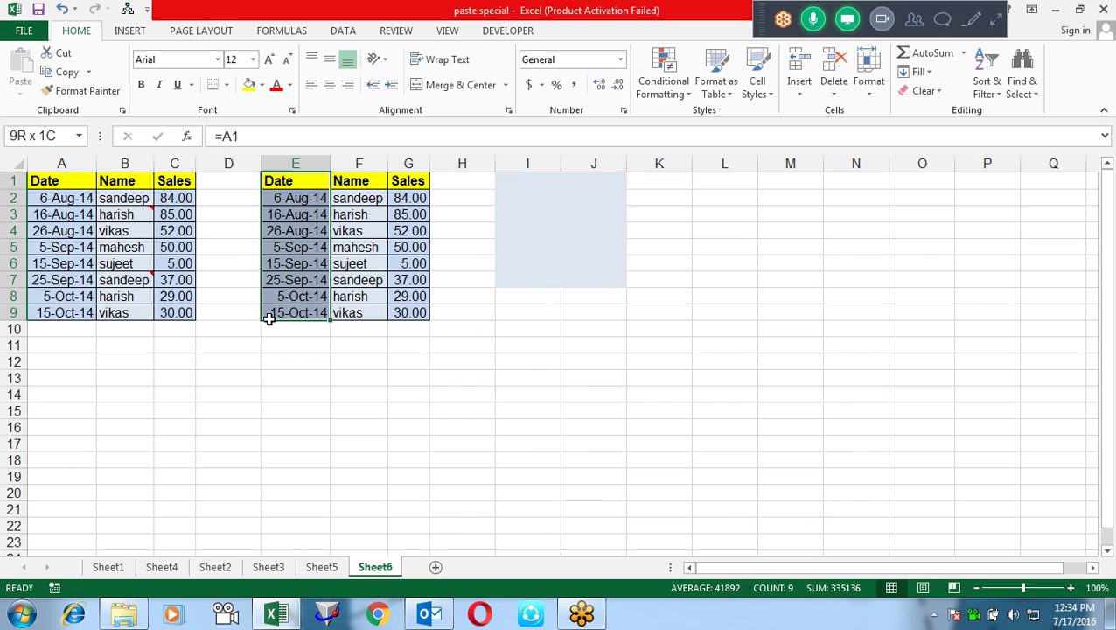
pyautogui.moveTo(269, 317); pyautogui.dragTo(270, 322)
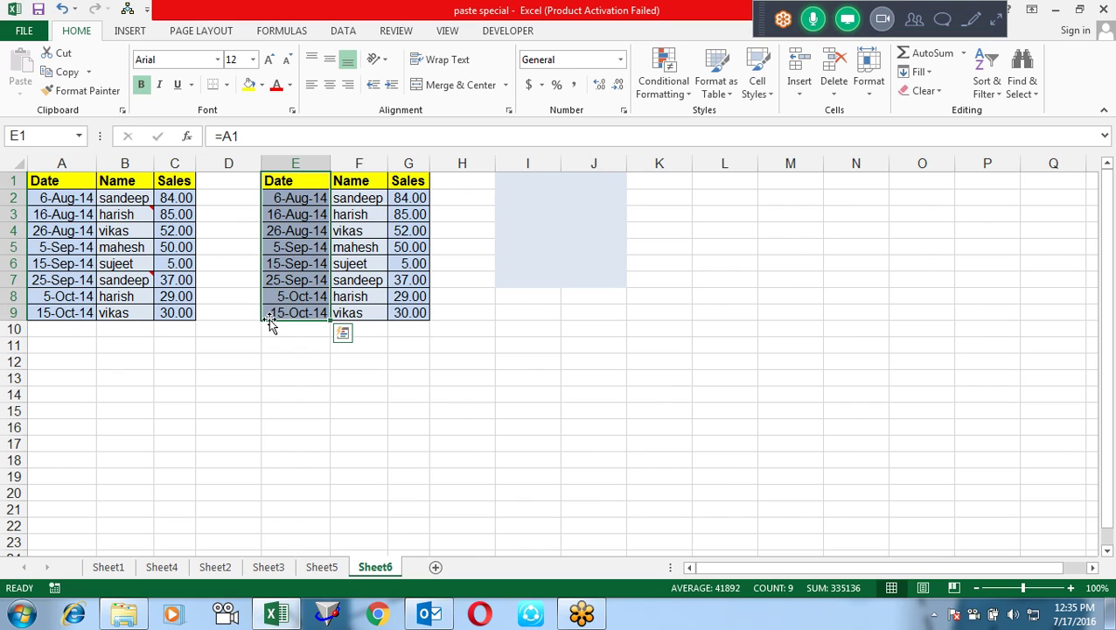
pyautogui.moveTo(320, 182); pyautogui.dragTo(404, 314)
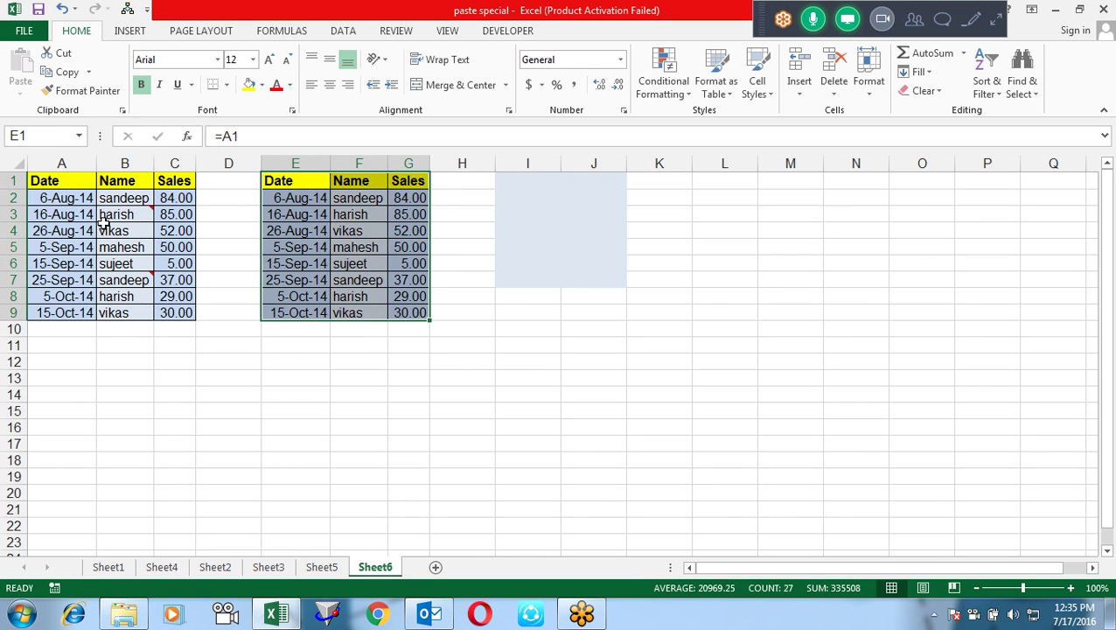
pyautogui.moveTo(39, 179); pyautogui.dragTo(190, 314)
pyautogui.moveTo(183, 315); pyautogui.dragTo(181, 314)
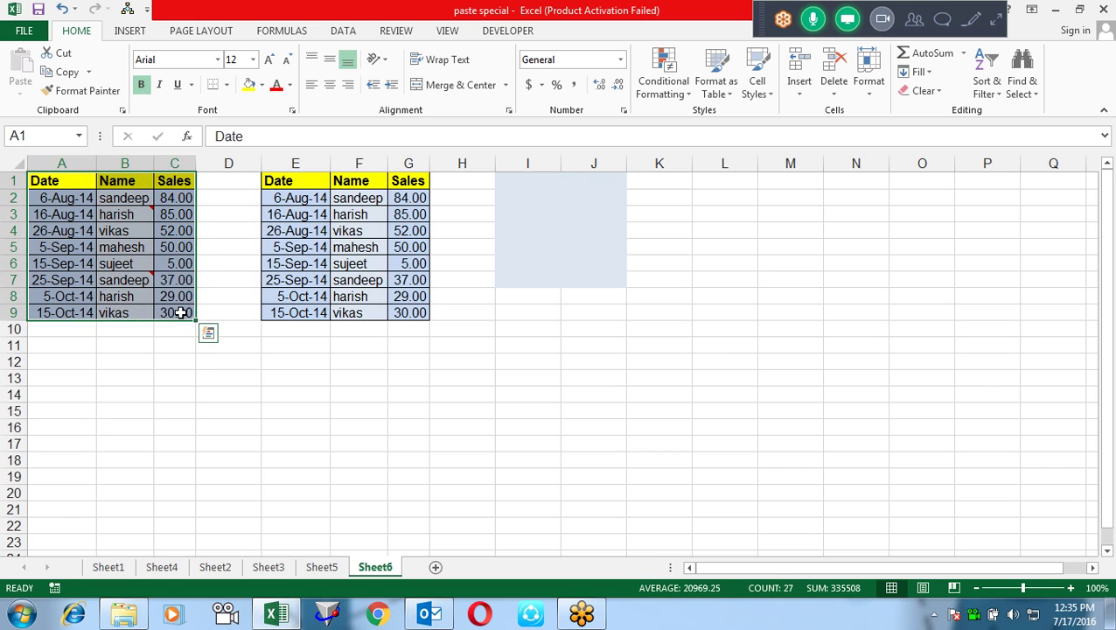
pyautogui.hotkey('ctrl', 'c')
# Paste the sales table as links at E12.
pyautogui.click(297, 363)
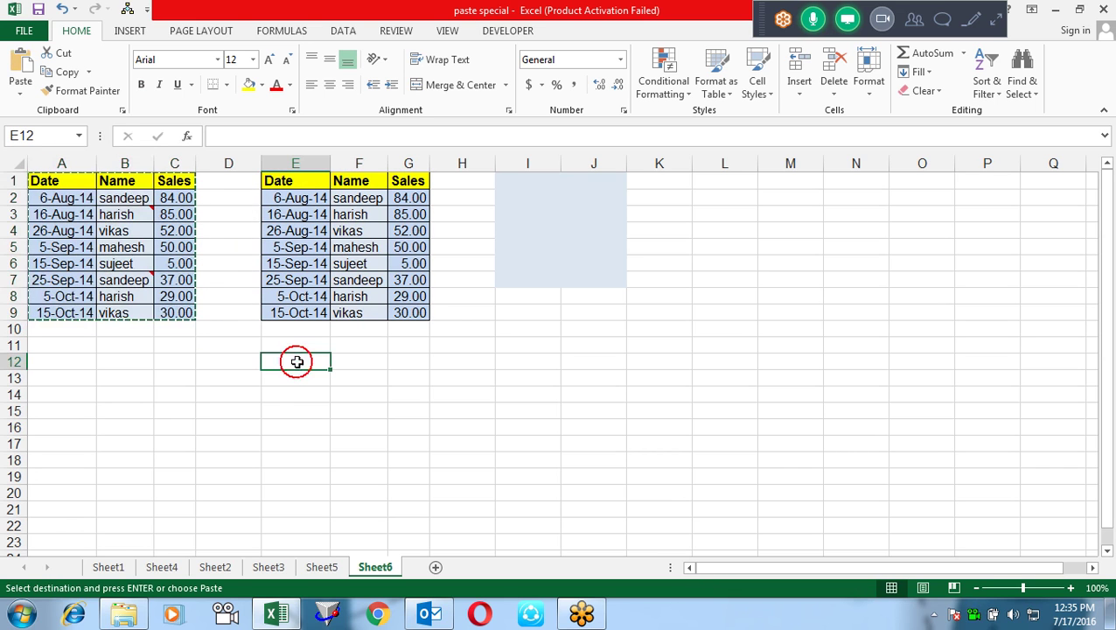
pyautogui.hotkey('alt', 'e')
pyautogui.press('s')
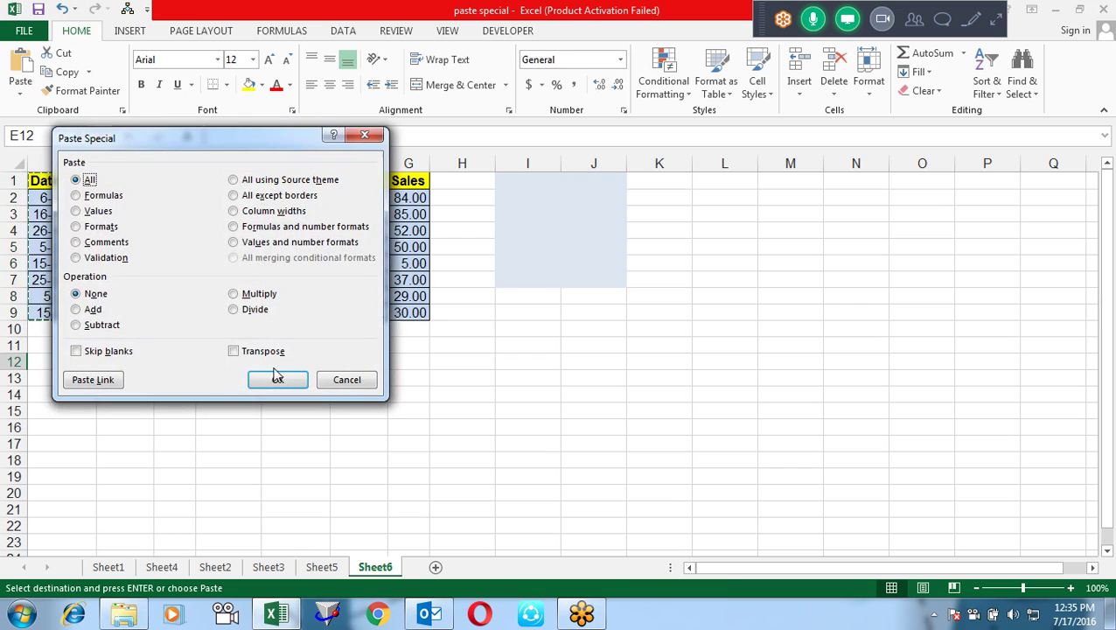
pyautogui.click(91, 380)
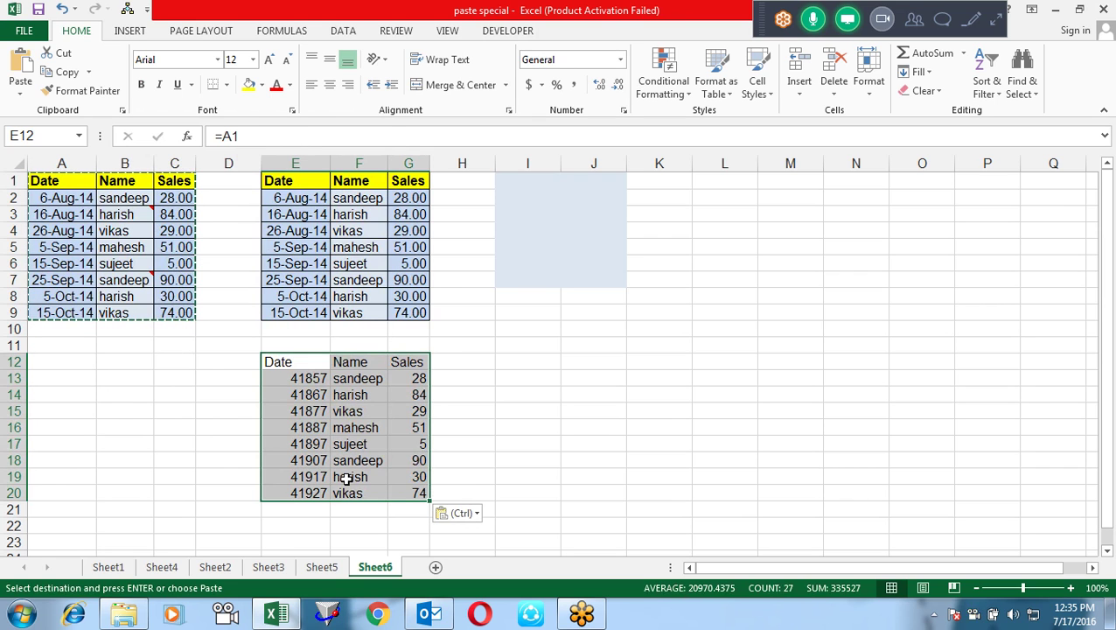
# Give E12:G20 the original table's column widths and formats.
pyautogui.hotkey('ctrl', 'alt', 'v')
pyautogui.press('w')
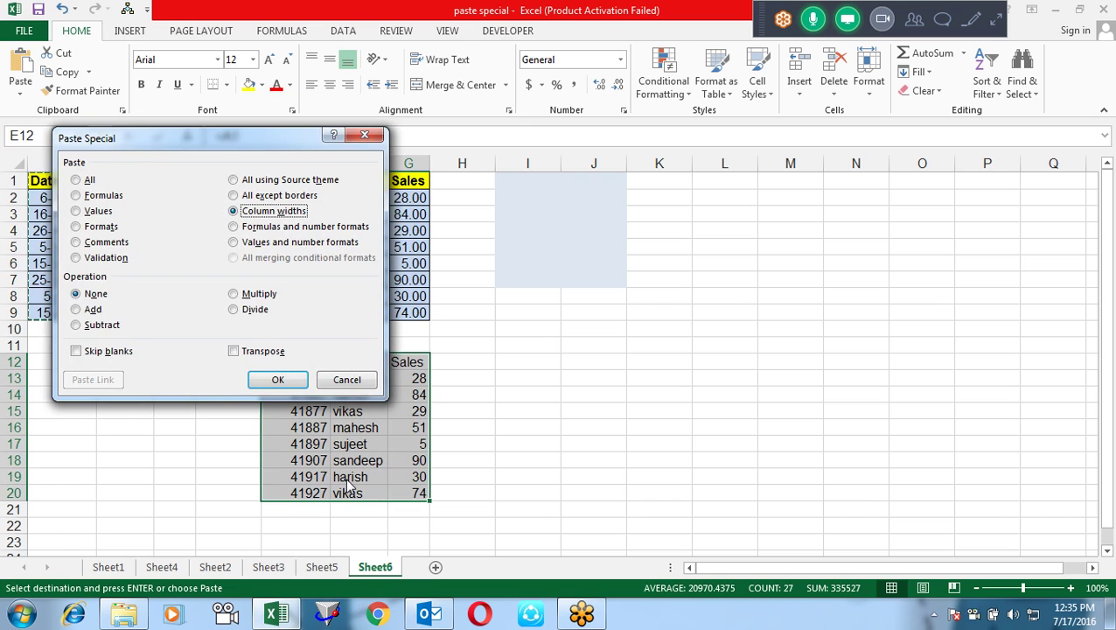
pyautogui.press('Return')
pyautogui.press('alt')
pyautogui.press('e')
pyautogui.press('s')
pyautogui.press('t')
pyautogui.press('Return')
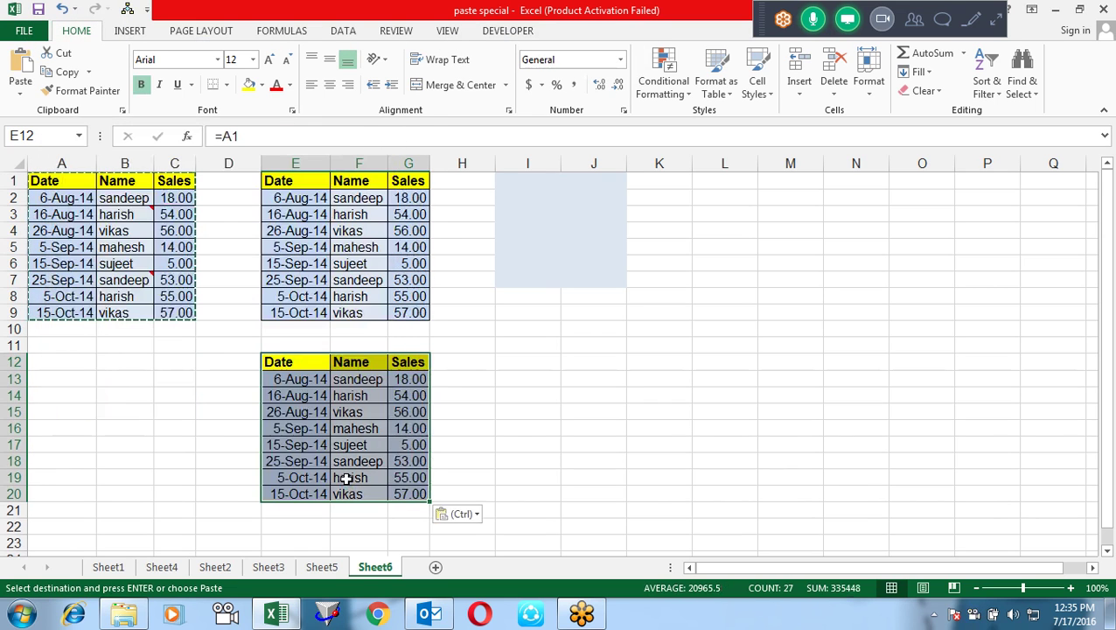
# Change the name in B2 to a different name so both linked copies update.
pyautogui.press('Up')
pyautogui.press('Up')
pyautogui.press('Up')
pyautogui.press('Up')
pyautogui.press('Up')
pyautogui.press('Up')
pyautogui.press('Left')
pyautogui.press('Left')
pyautogui.press('Left')
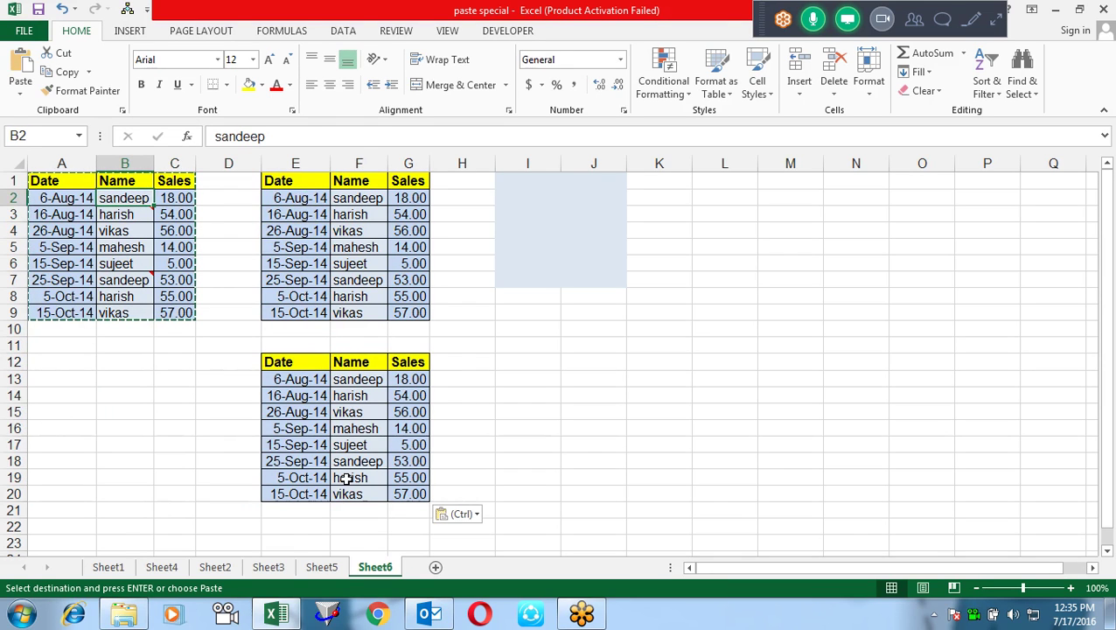
pyautogui.write('pradeep')
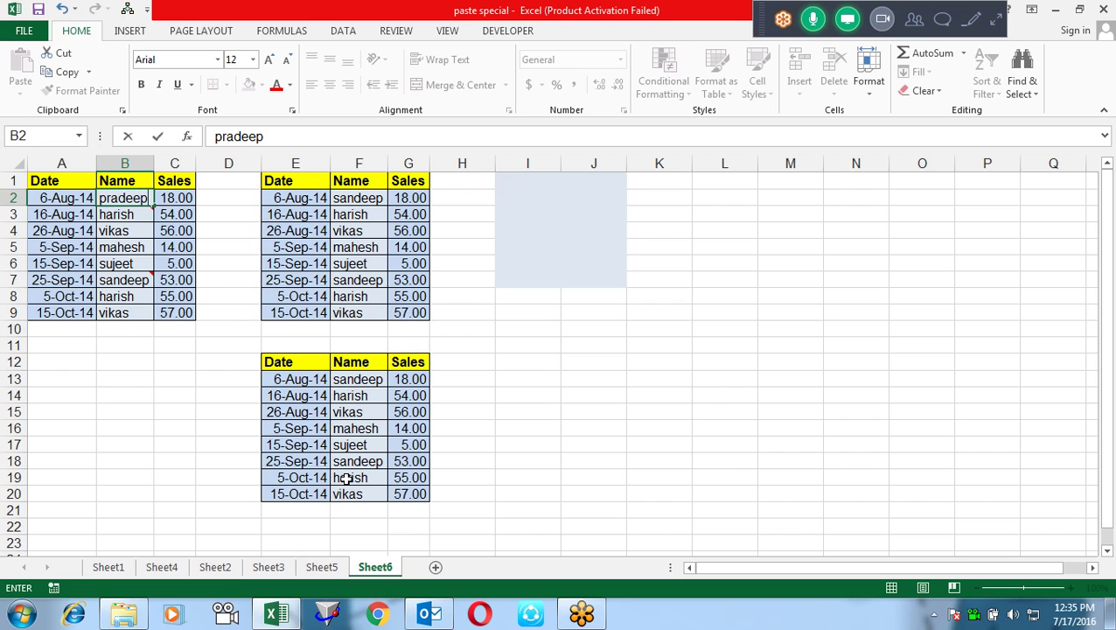
pyautogui.press('Return')
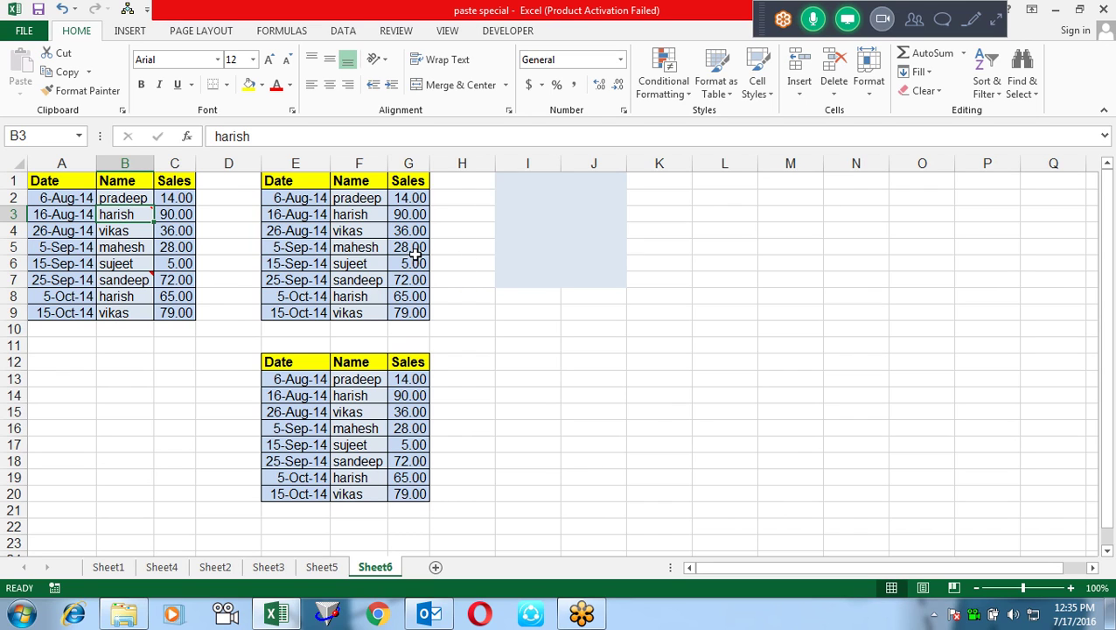
pyautogui.click(565, 232)
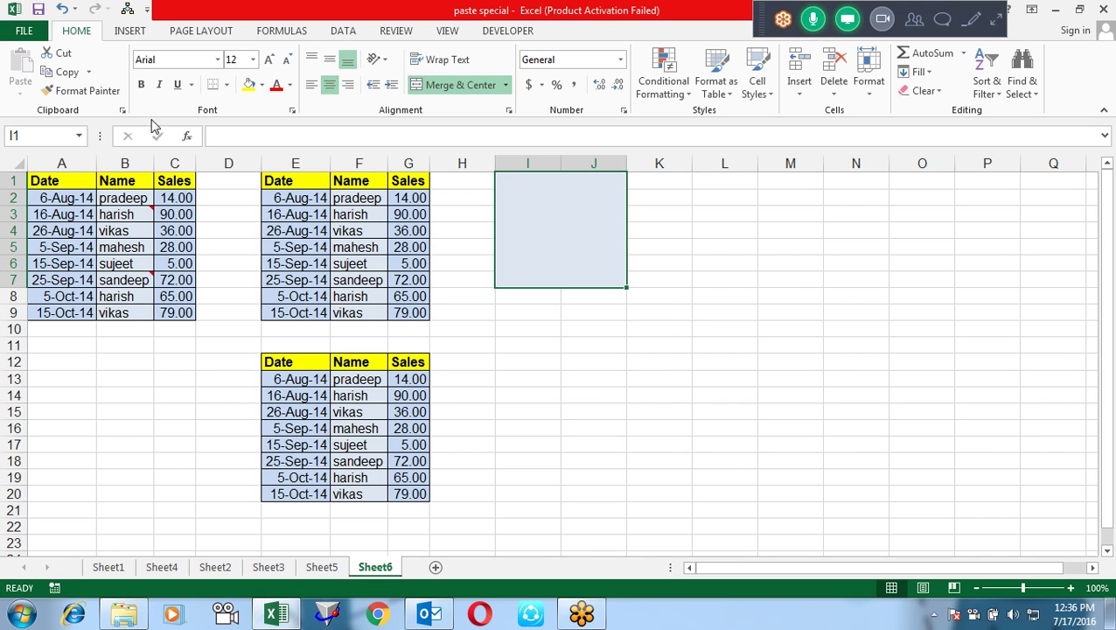
# Paste A1:C9 as a picture, move it to column I and shrink it.
pyautogui.moveTo(75, 180); pyautogui.dragTo(174, 310)
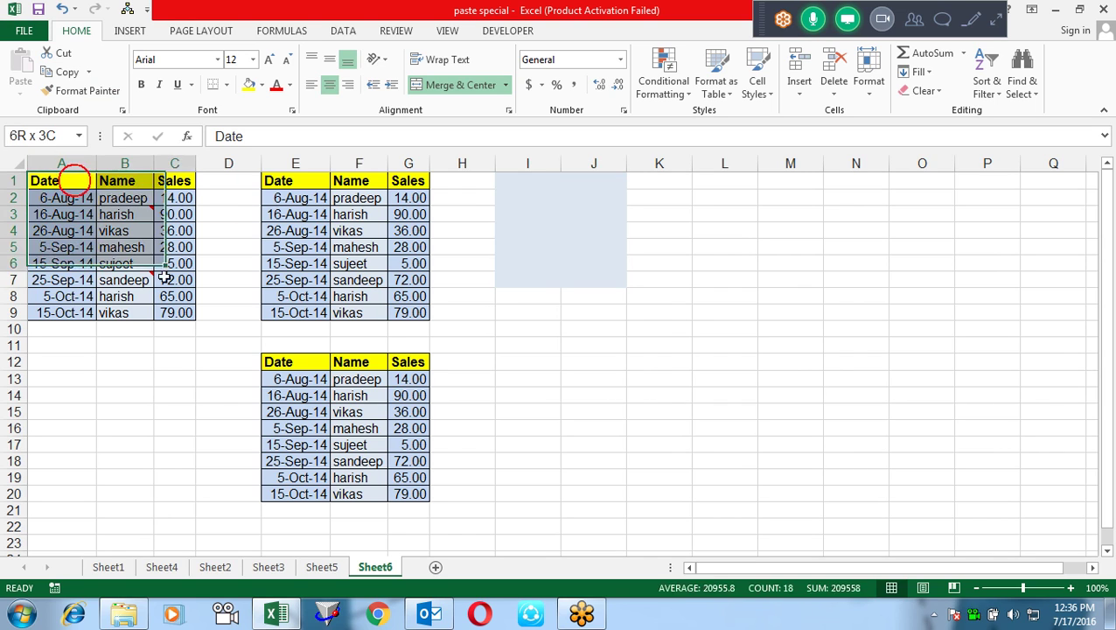
pyautogui.hotkey('ctrl', 'c')
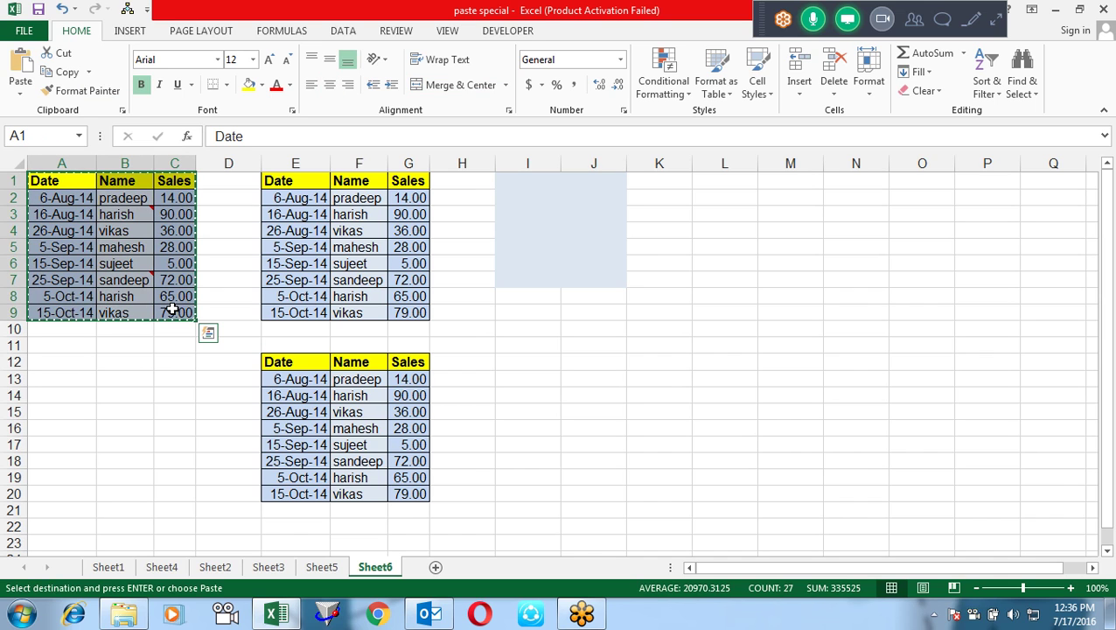
pyautogui.click(20, 93)
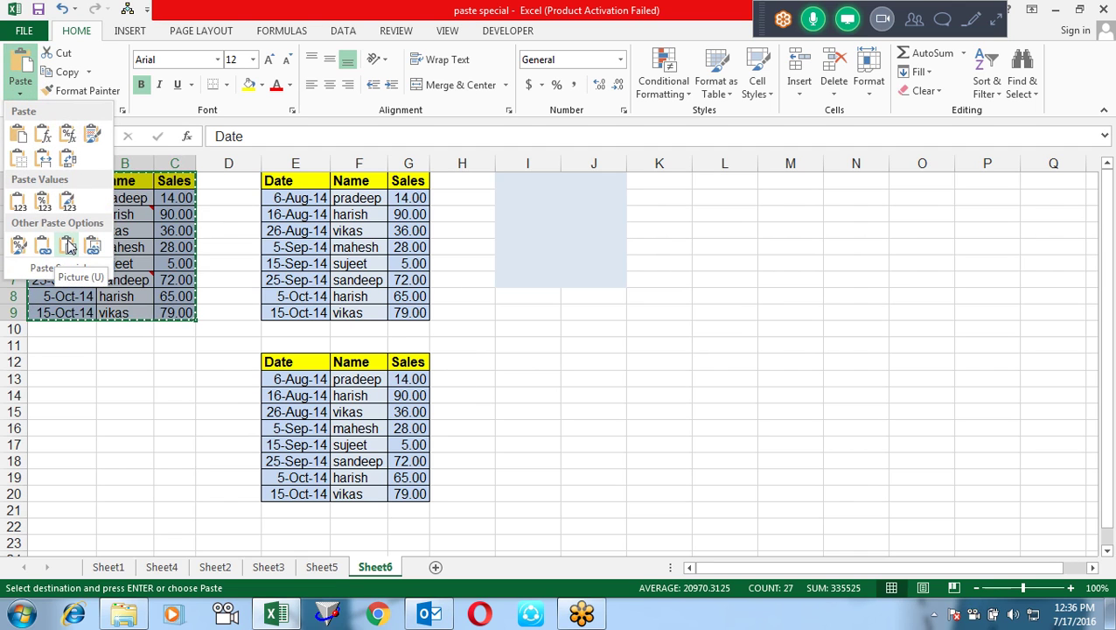
pyautogui.click(69, 244)
pyautogui.moveTo(323, 409)
pyautogui.mouseDown()
pyautogui.moveTo(599, 261)
pyautogui.moveTo(560, 217)
pyautogui.mouseUp()
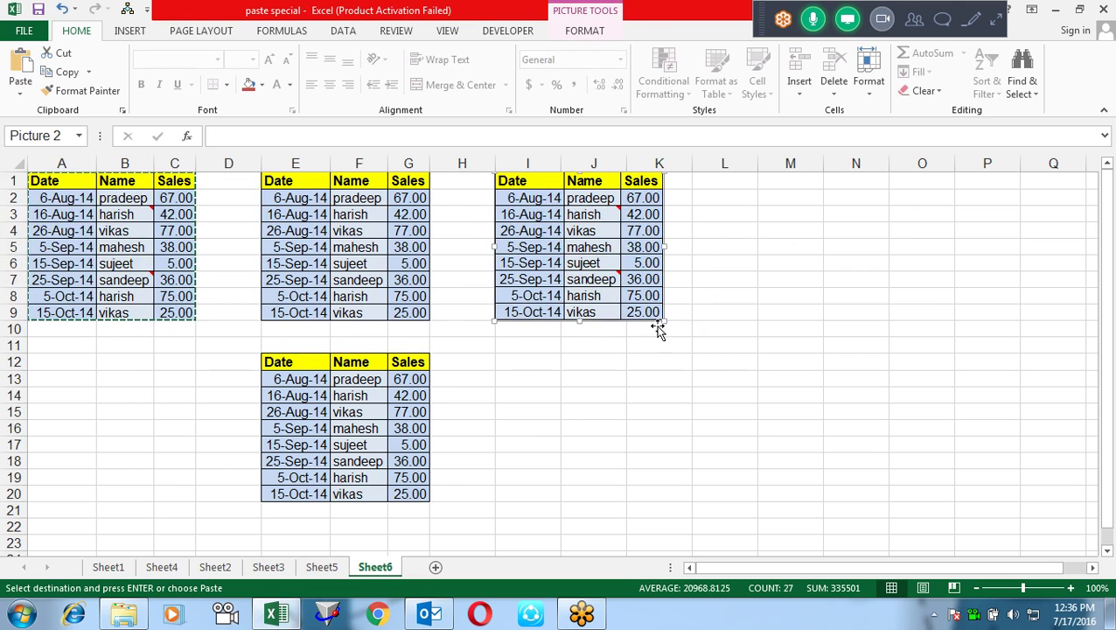
pyautogui.moveTo(665, 322); pyautogui.dragTo(633, 294)
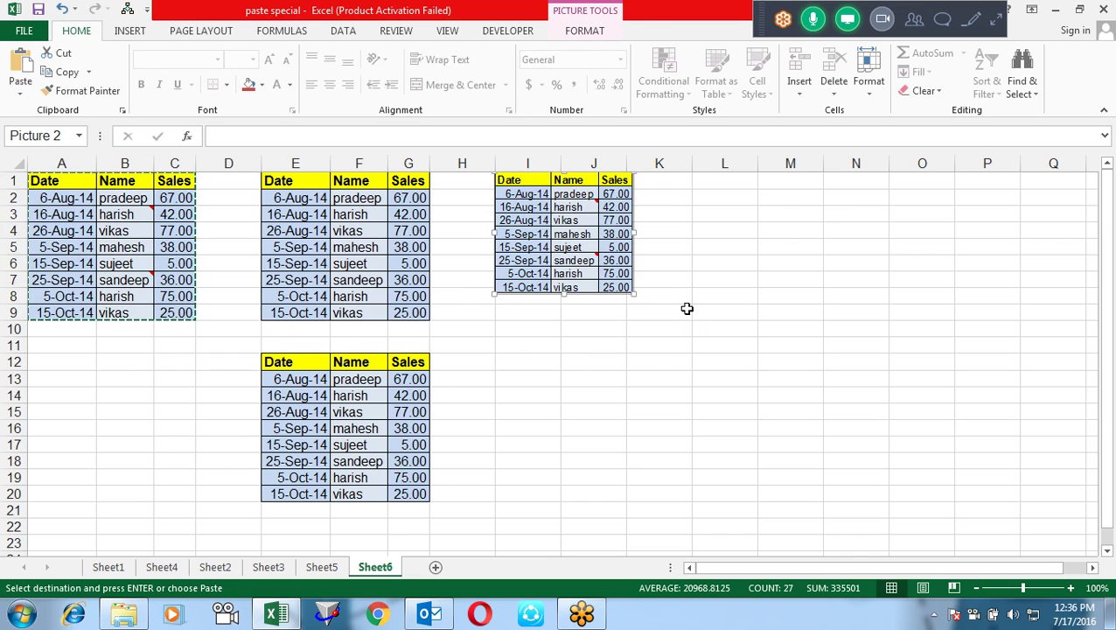
# Delete the pasted picture and copy the sales table A1:C9 again.
pyautogui.press('Delete')
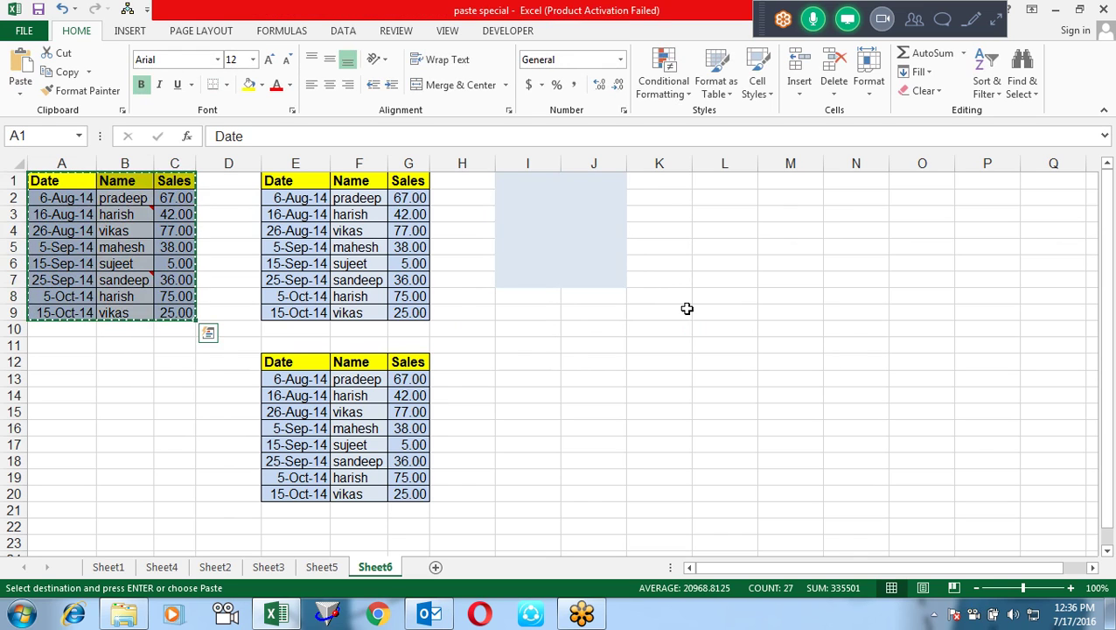
pyautogui.press('Escape')
pyautogui.hotkey('ctrl', 'c')
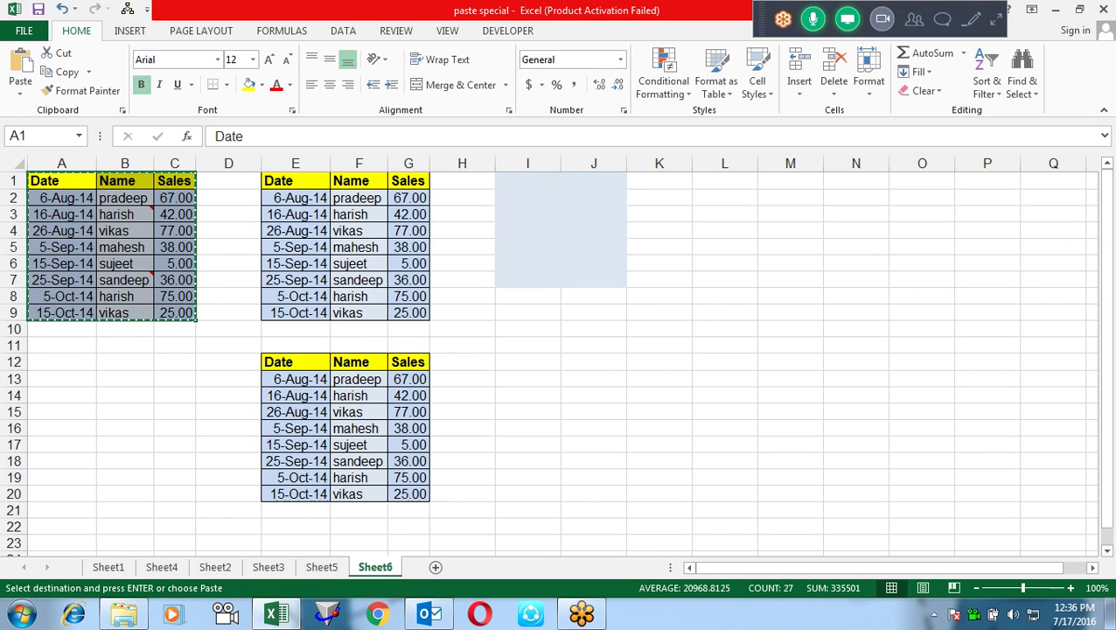
# Paste the copied sales table as a linked picture and position it at I1.
pyautogui.click(20, 92)
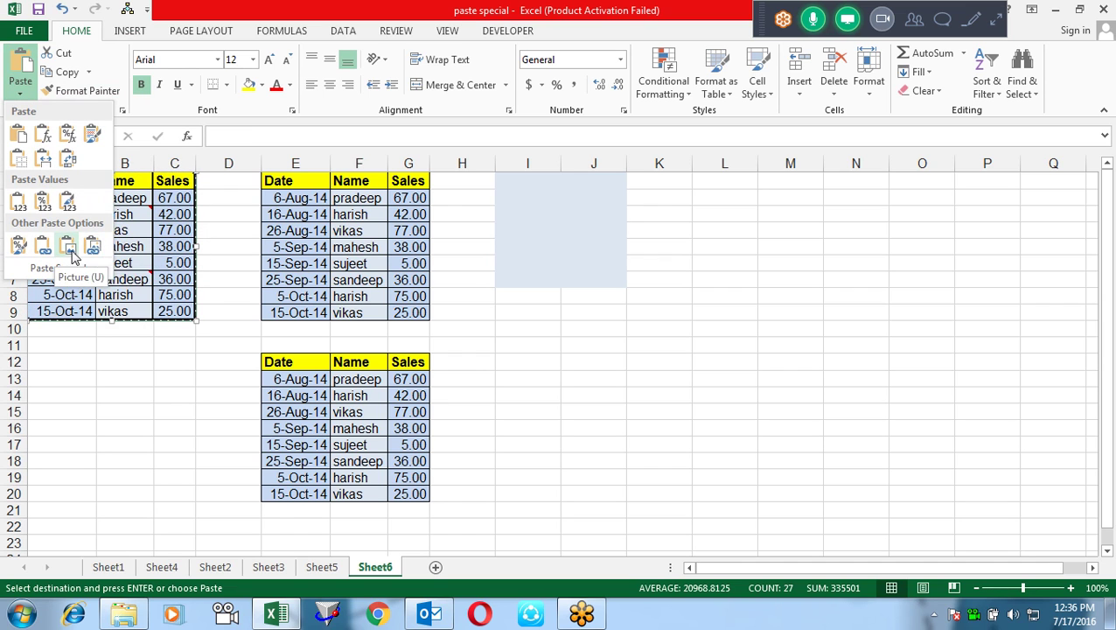
pyautogui.click(93, 249)
pyautogui.moveTo(119, 248); pyautogui.dragTo(575, 232)
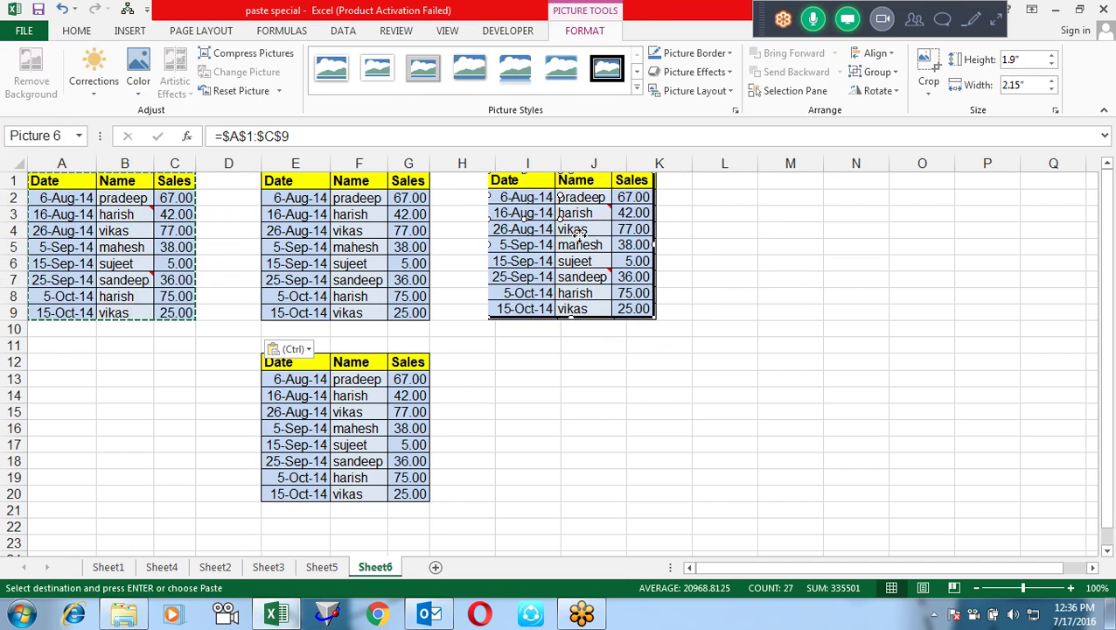
pyautogui.moveTo(576, 232); pyautogui.dragTo(579, 233)
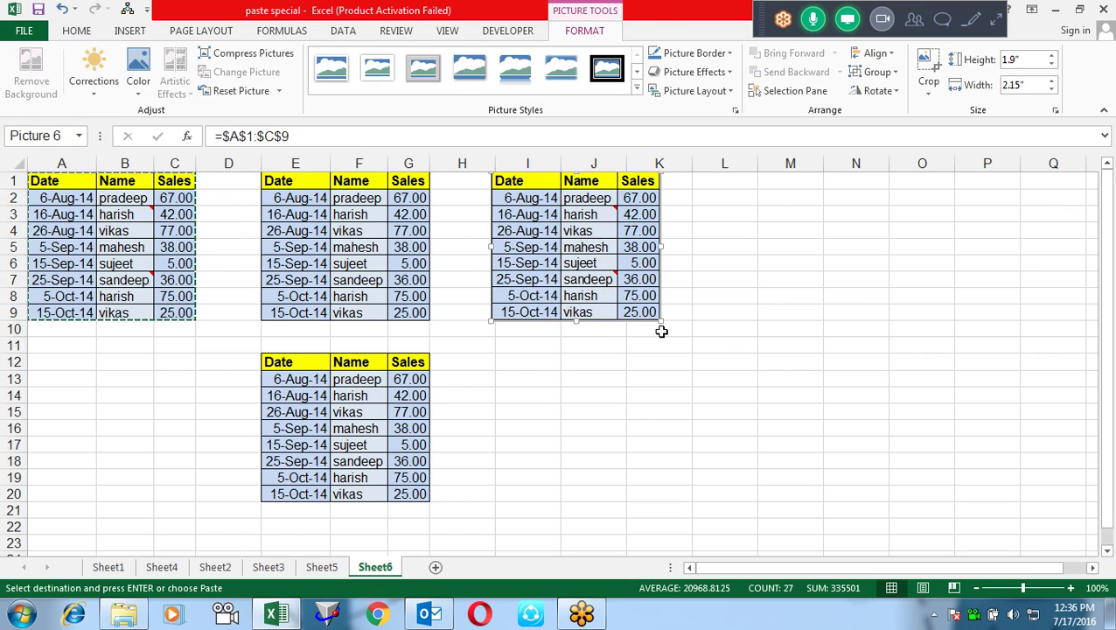
# Enlarge the linked picture to about 3.05" x 3.46", end copy mode, and select B2.
pyautogui.moveTo(661, 323); pyautogui.dragTo(636, 299)
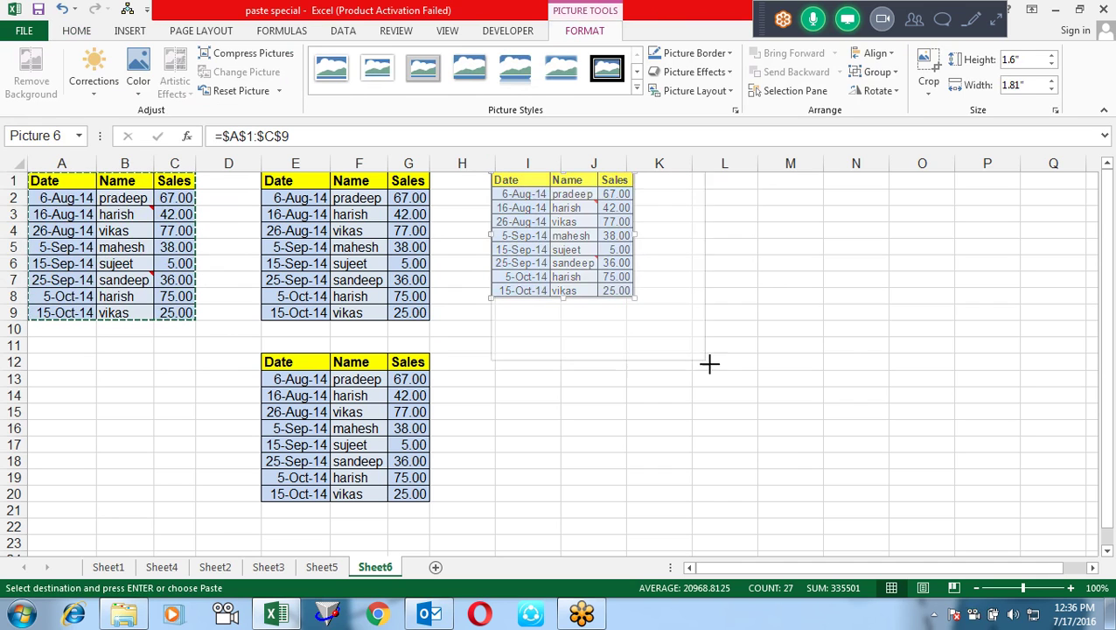
pyautogui.moveTo(634, 299); pyautogui.dragTo(761, 410)
pyautogui.press('Escape')
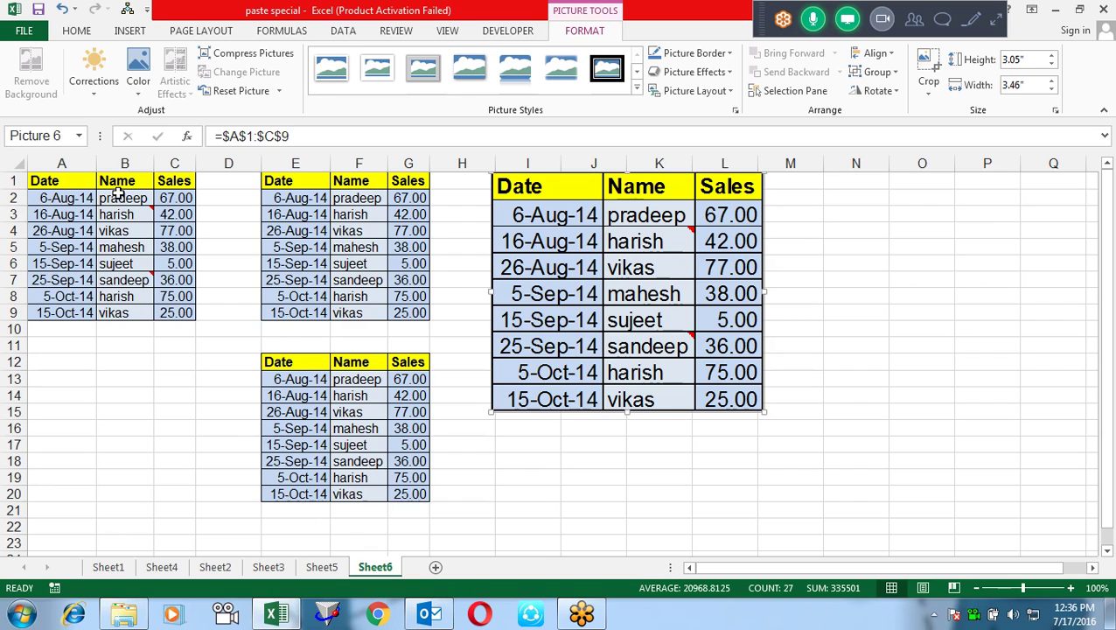
pyautogui.click(118, 194)
# Change B2 back to 'sandeep' and fill the 26-Aug and 5-Sep rows (4–5) yellow.
pyautogui.write('sandeep')
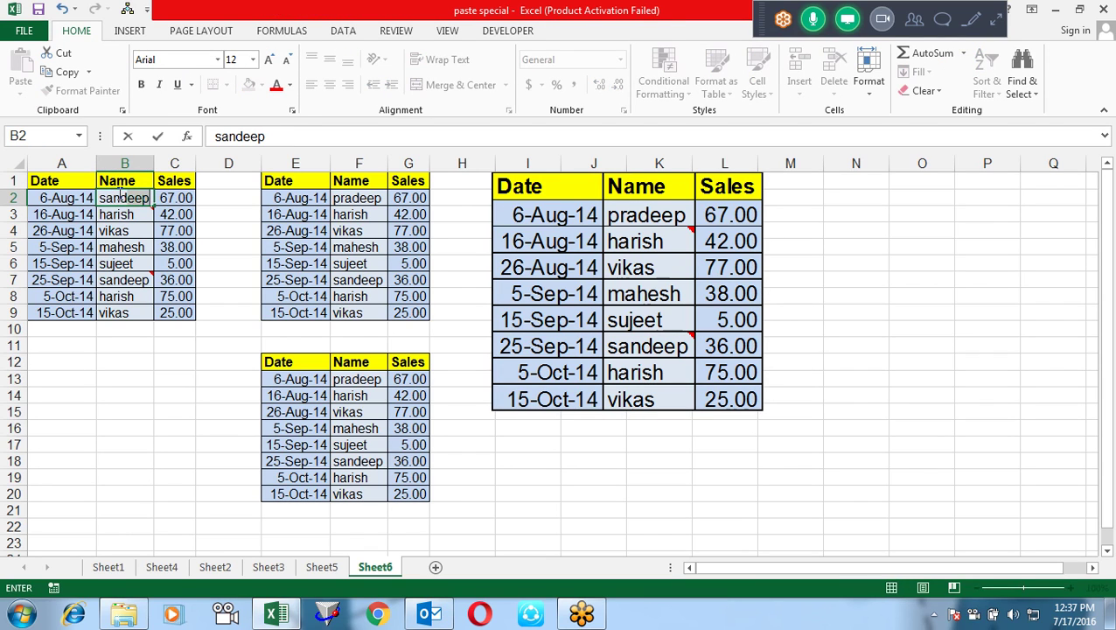
pyautogui.press('Return')
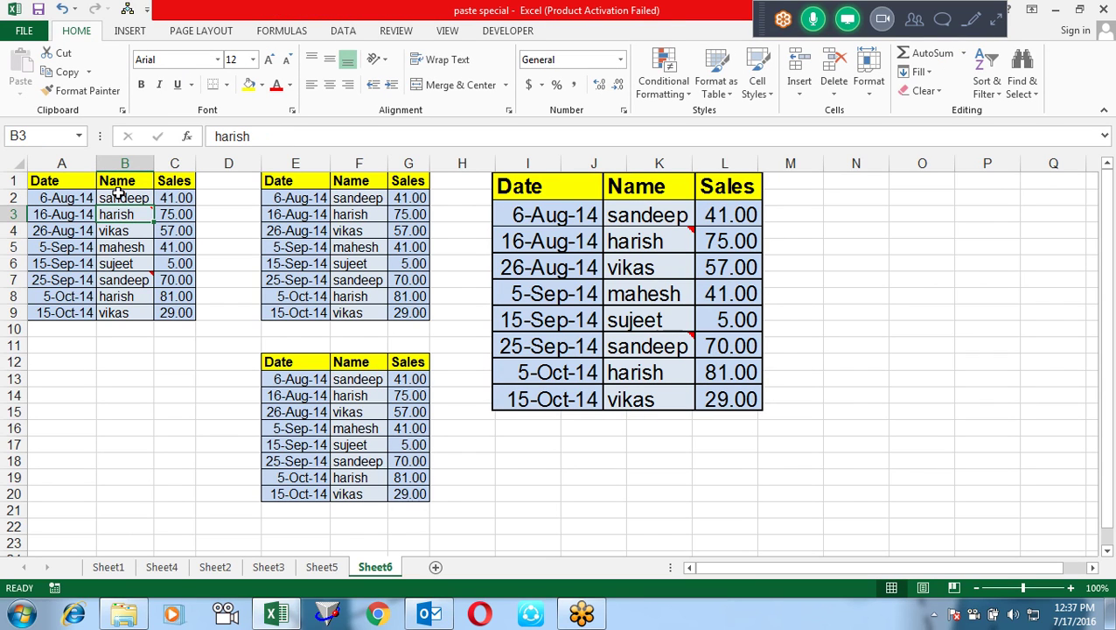
pyautogui.moveTo(66, 229); pyautogui.dragTo(170, 245)
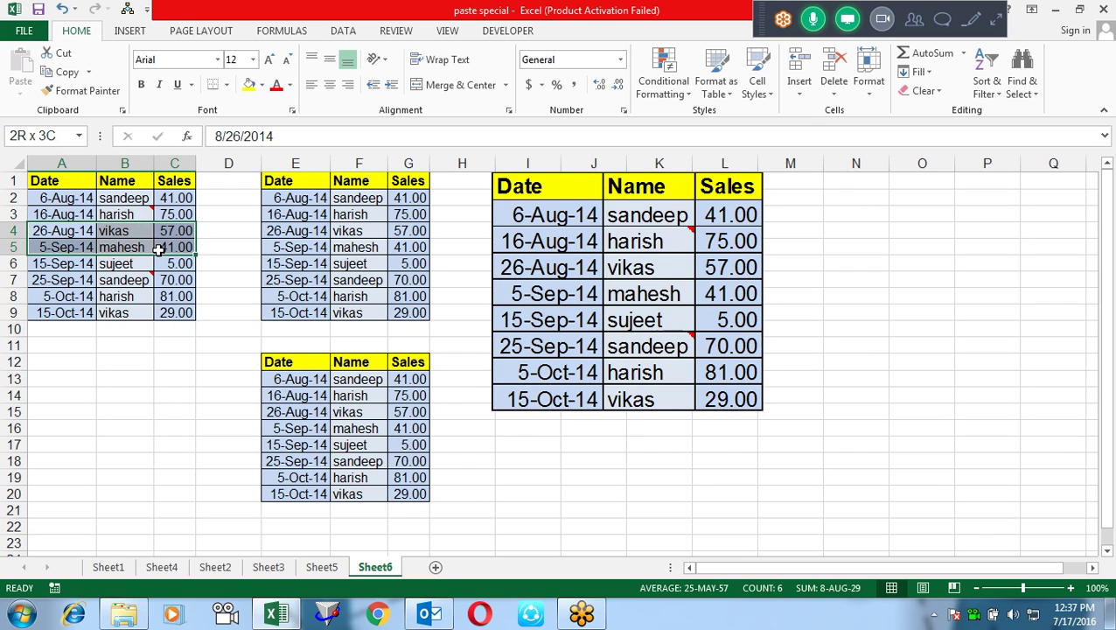
pyautogui.click(250, 84)
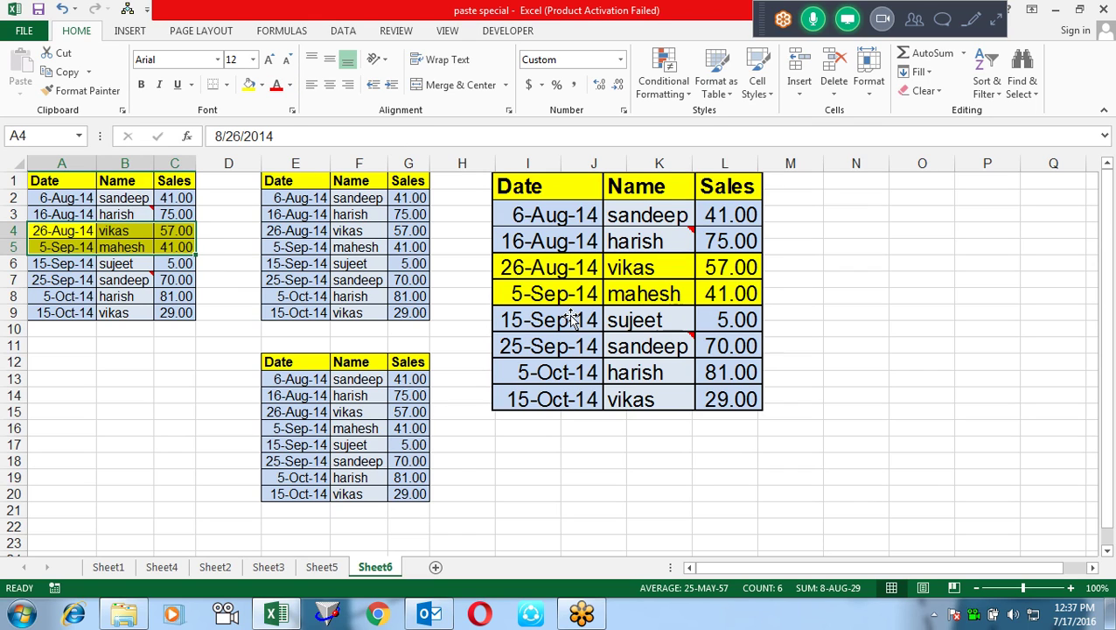
# Select the linked picture to confirm its source, then reselect the A1:C9 table.
pyautogui.moveTo(143, 214)
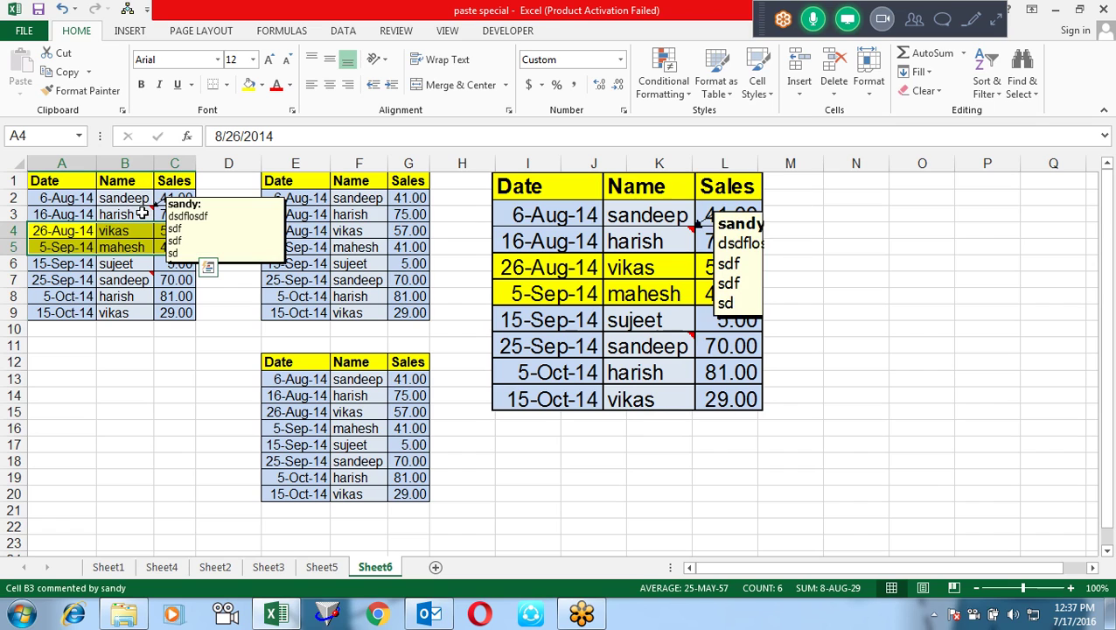
pyautogui.moveTo(143, 283)
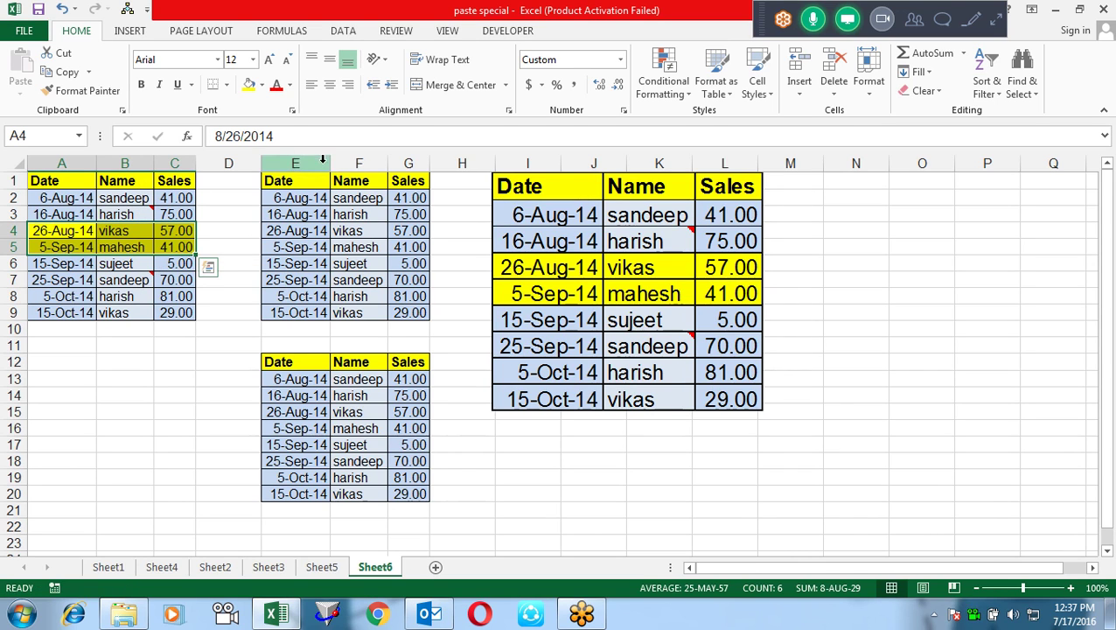
pyautogui.click(616, 229)
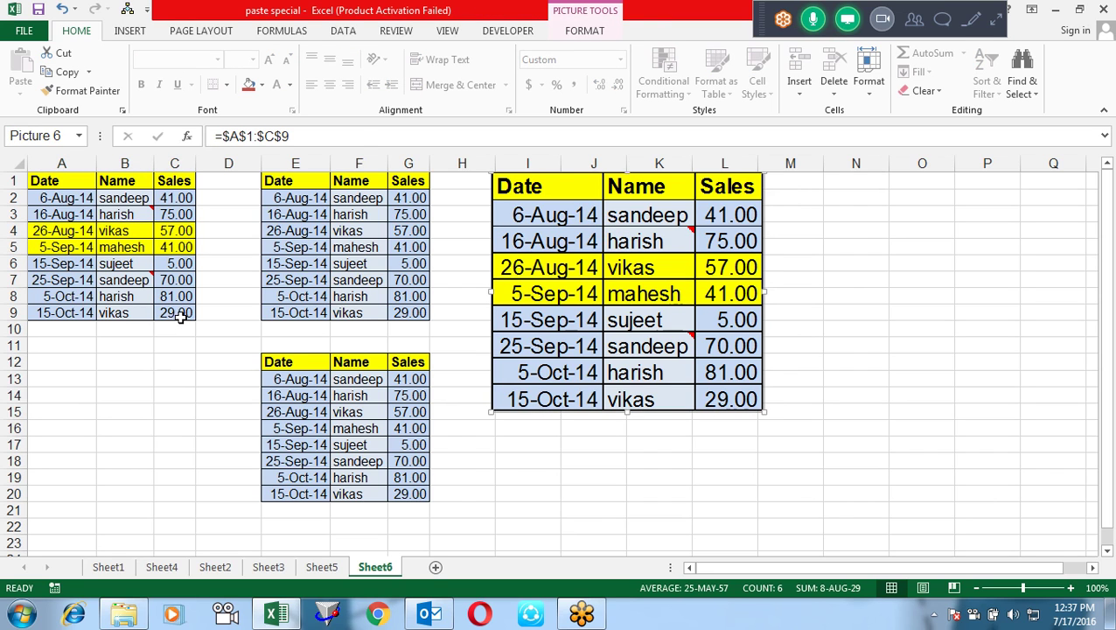
pyautogui.moveTo(179, 317); pyautogui.dragTo(38, 181)
# Copy the A1:C9 sales table and launch PowerPoint from the Run box.
pyautogui.hotkey('ctrl', 'c')
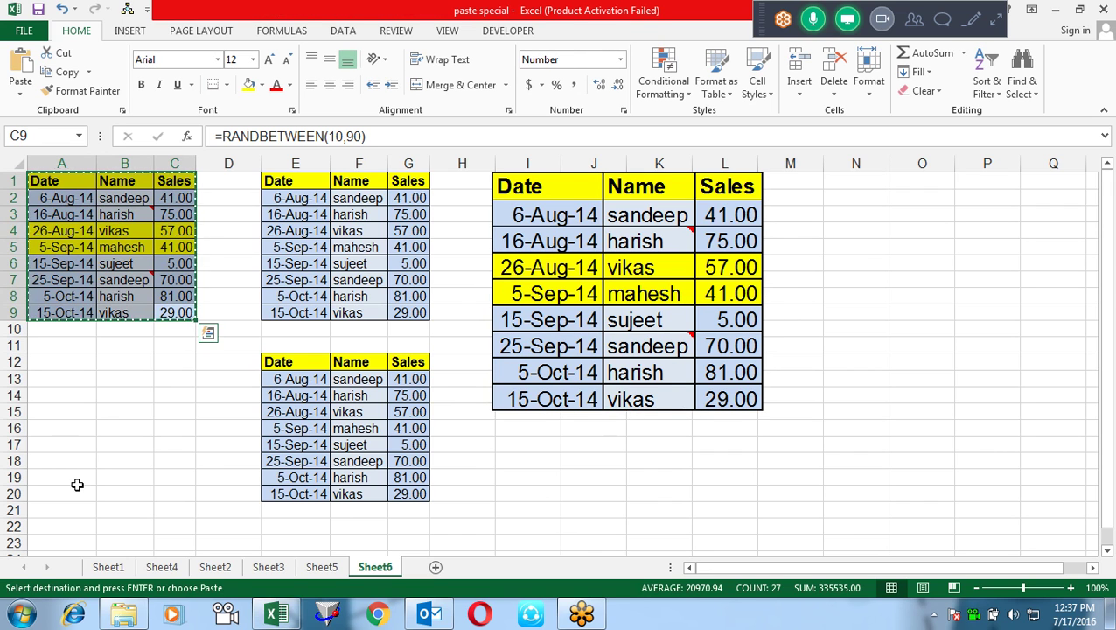
pyautogui.press('super+r')
pyautogui.write('po')
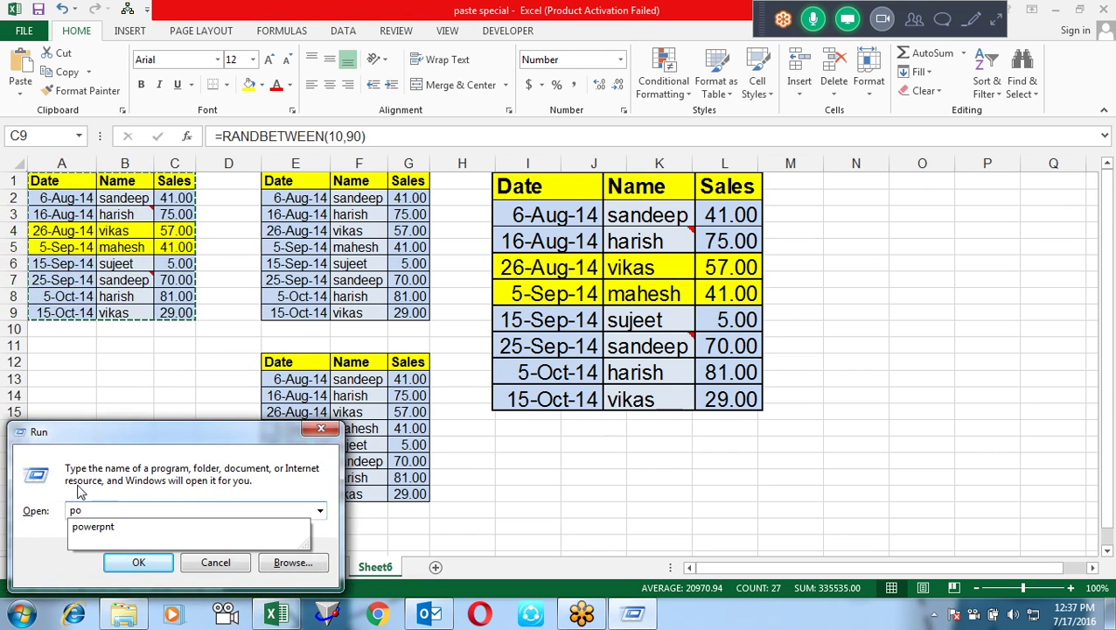
pyautogui.press('Down')
pyautogui.press('Return')
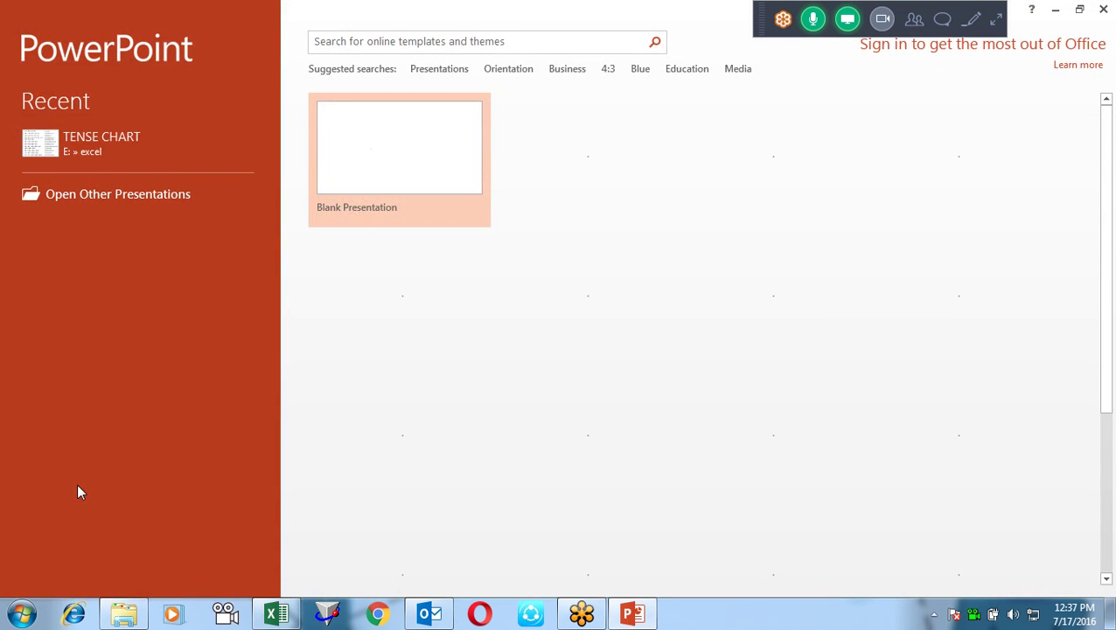
# Start a blank presentation, Paste Special the Excel table as a link, and enlarge it on slide 1.
pyautogui.click(407, 165)
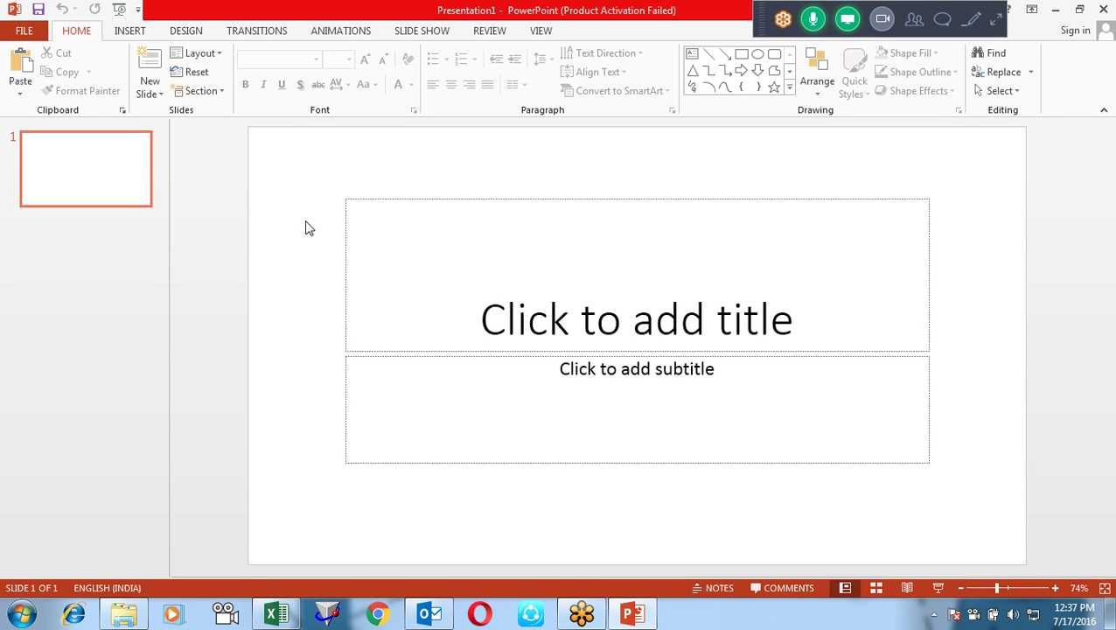
pyautogui.click(306, 224)
pyautogui.click(16, 98)
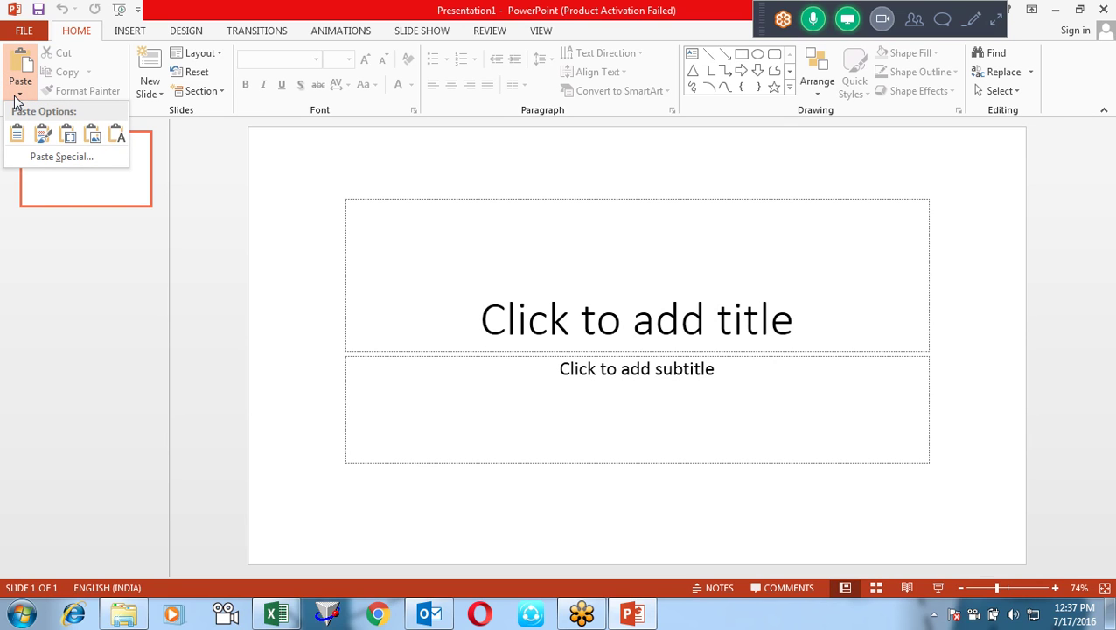
pyautogui.click(63, 156)
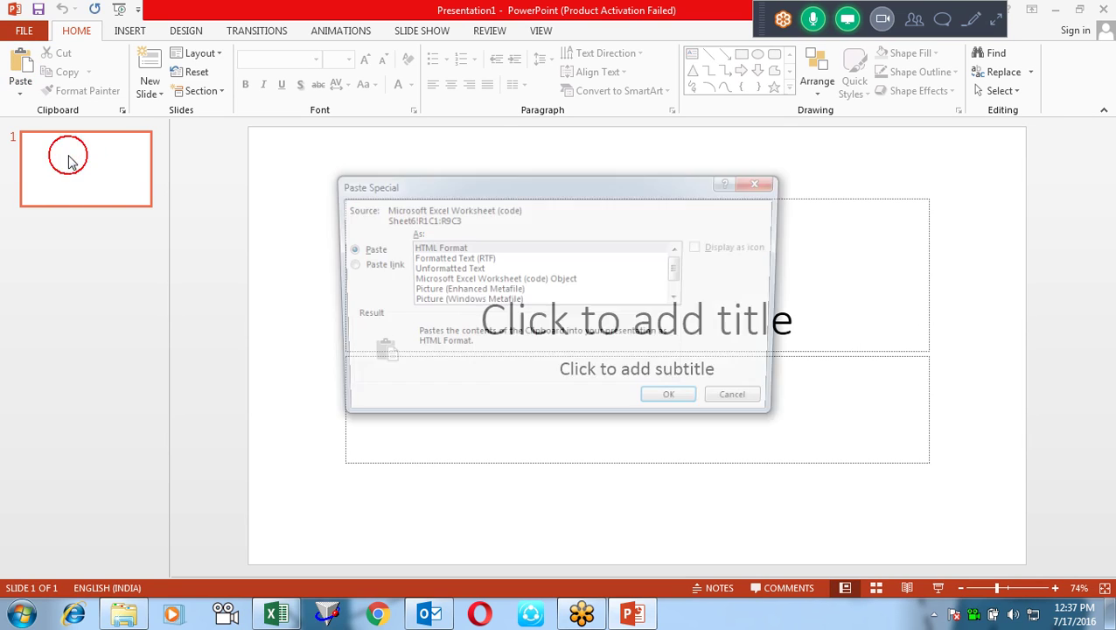
pyautogui.click(346, 265)
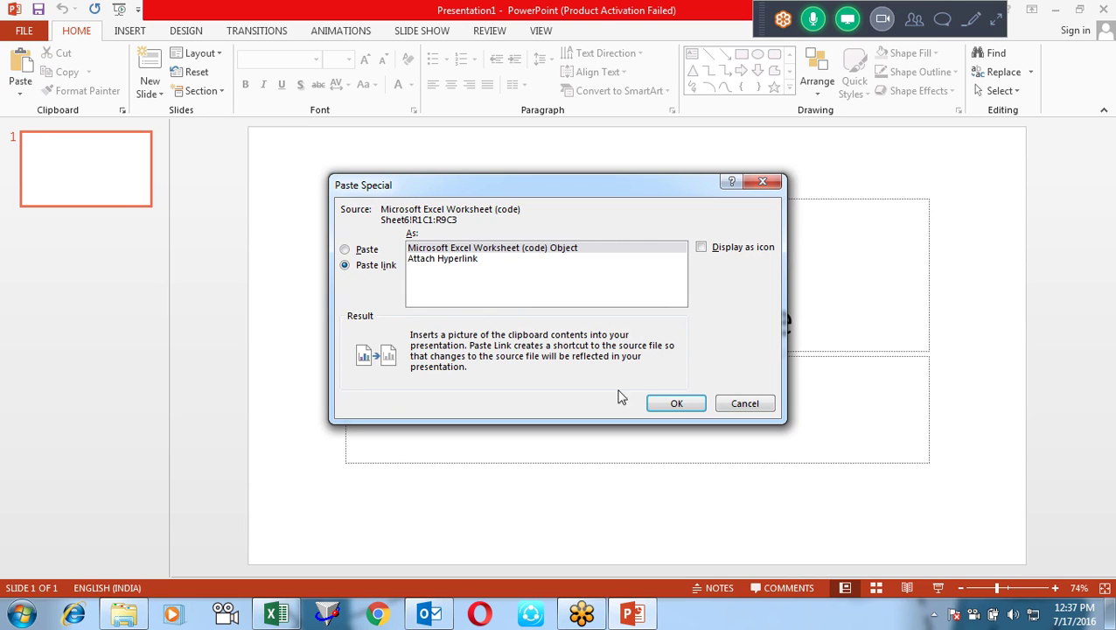
pyautogui.click(676, 405)
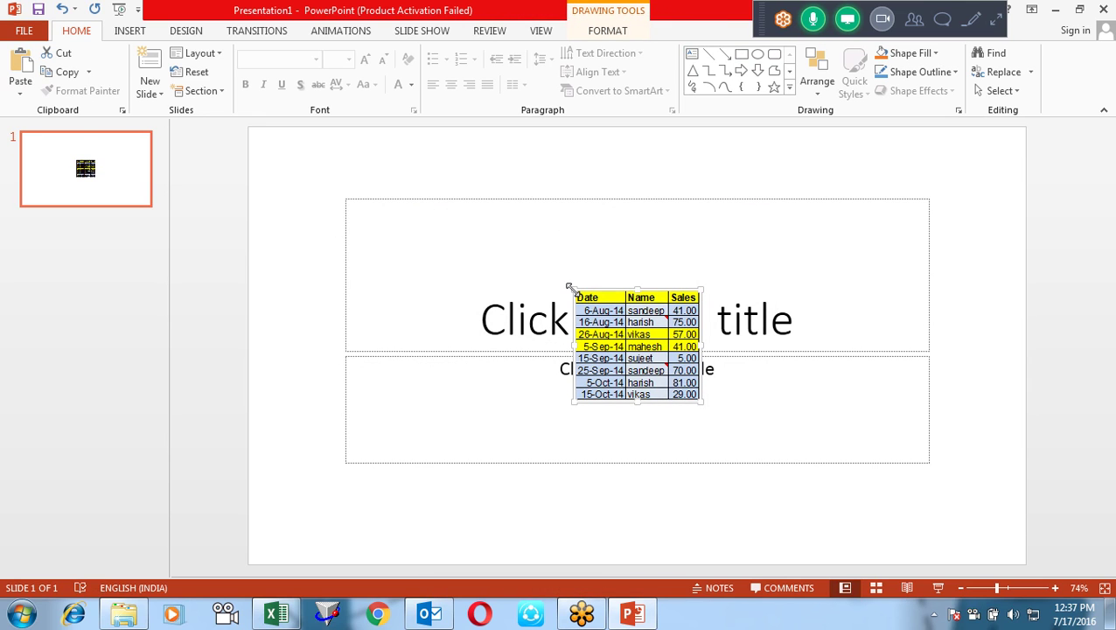
pyautogui.moveTo(572, 287); pyautogui.dragTo(413, 147)
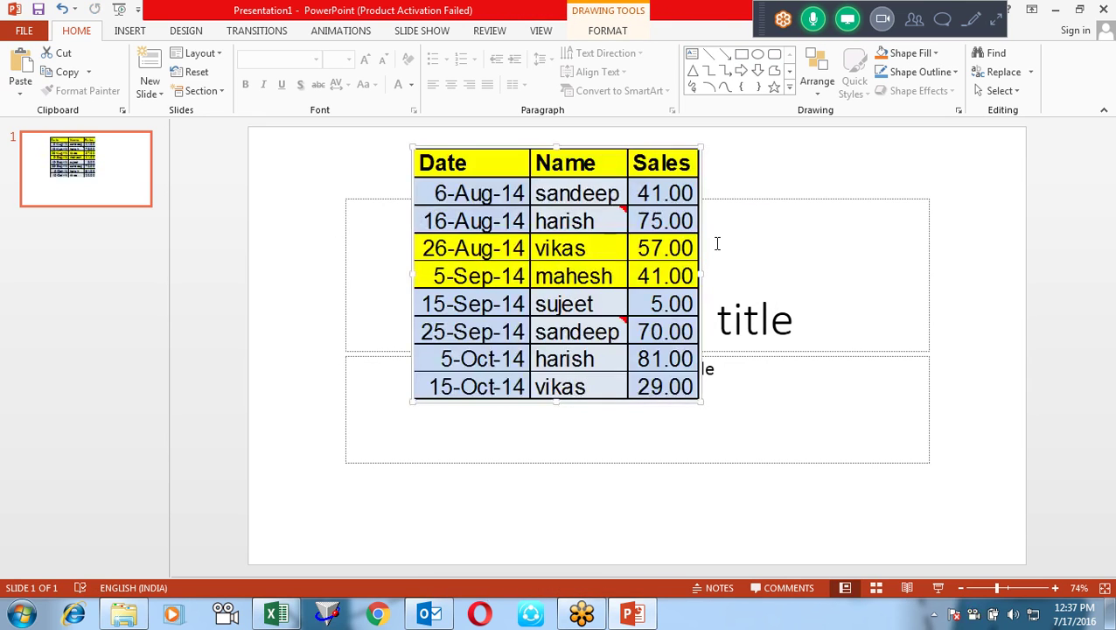
# Back in Excel, change the name in B2 from sandeep to 'pradeep'.
pyautogui.hotkey('alt', 'Tab')
pyautogui.press('Escape')
pyautogui.doubleClick(127, 199)
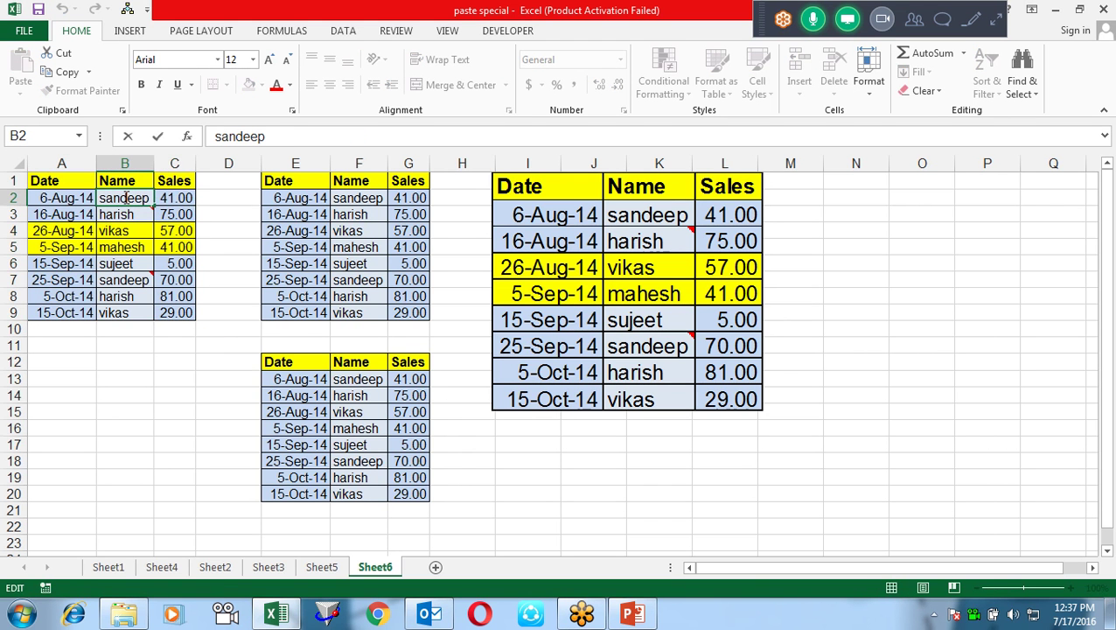
pyautogui.write('pra')
pyautogui.press('BackSpace')
pyautogui.press('BackSpace')
pyautogui.press('BackSpace')
pyautogui.press('BackSpace')
pyautogui.press('BackSpace')
pyautogui.press('BackSpace')
pyautogui.press('BackSpace')
pyautogui.press('Delete')
pyautogui.press('Delete')
pyautogui.press('Delete')
pyautogui.write('pradeep')
pyautogui.press('Return')
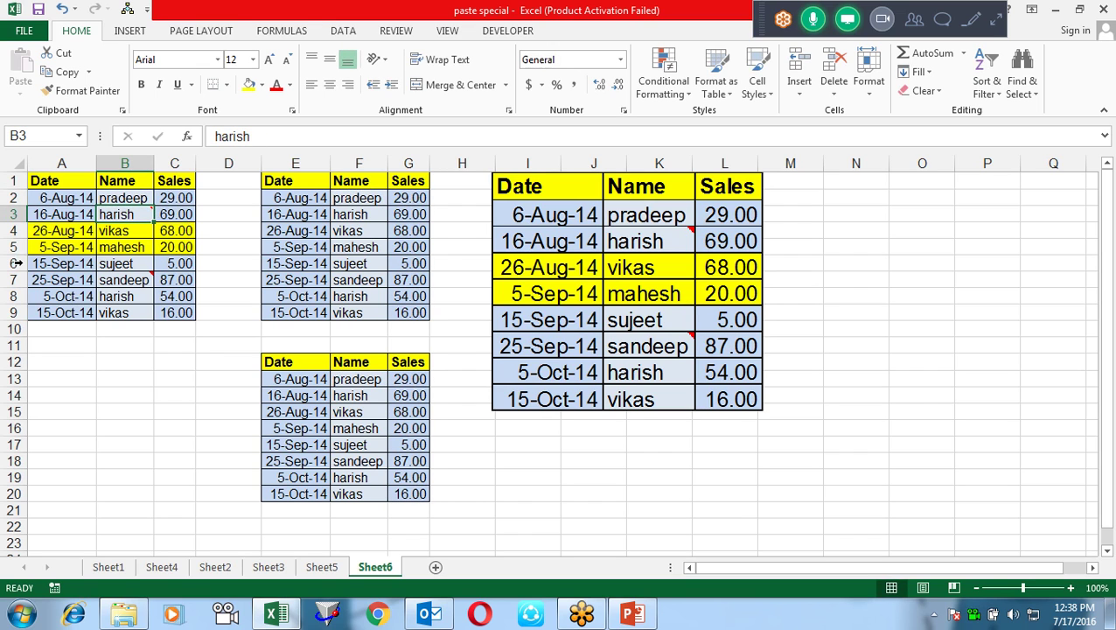
# Fill rows 4–7 of the sales table orange and check the linked table in PowerPoint.
pyautogui.moveTo(54, 229); pyautogui.dragTo(180, 278)
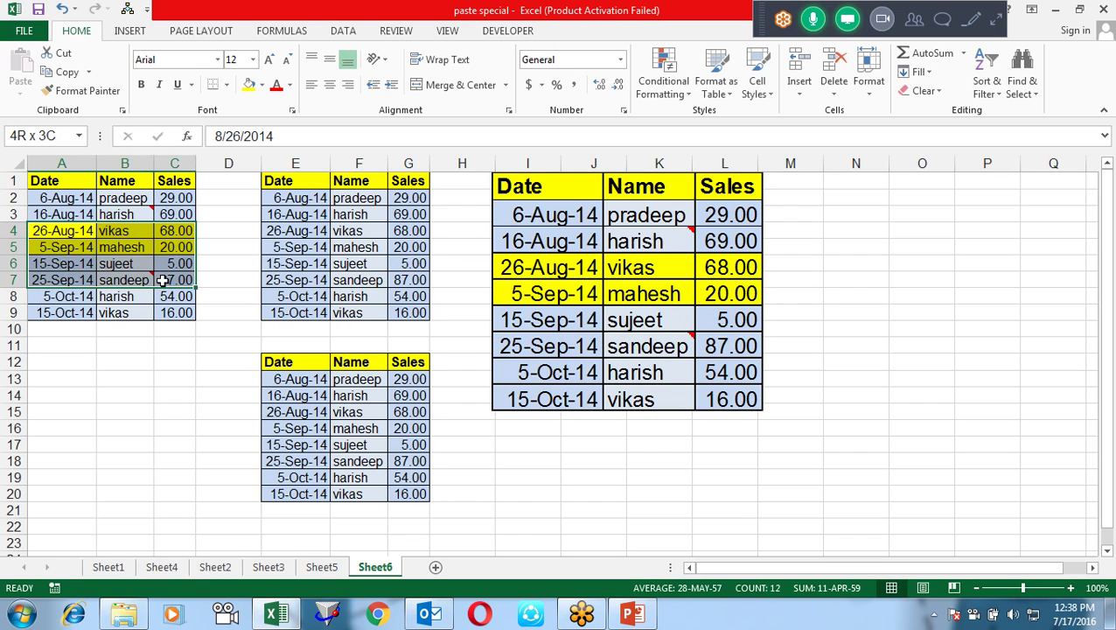
pyautogui.click(261, 88)
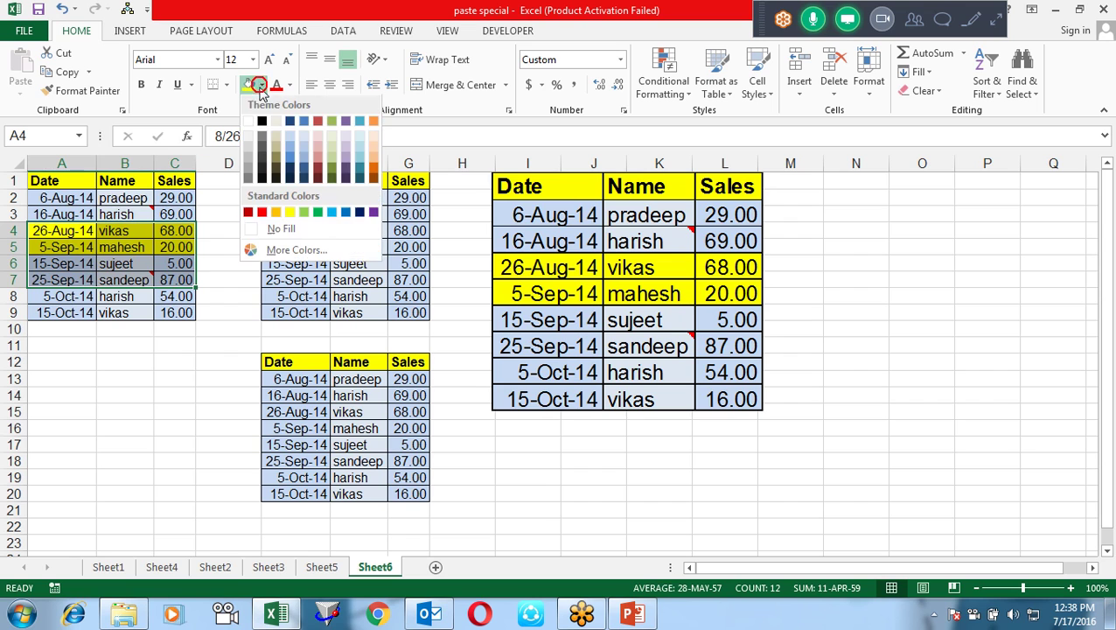
pyautogui.click(276, 213)
pyautogui.click(138, 418)
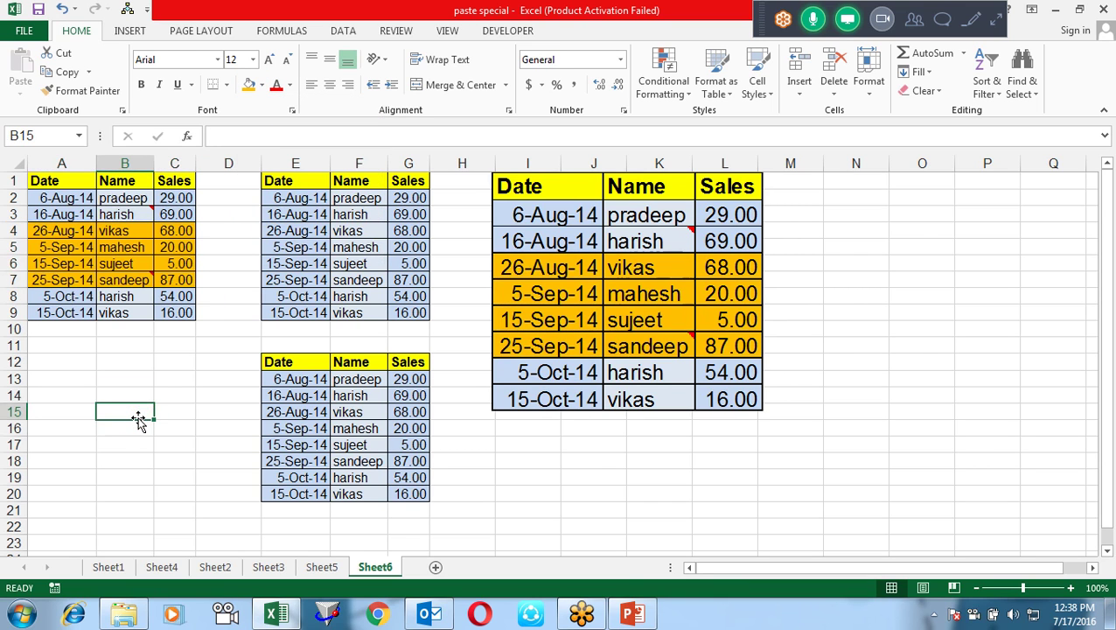
pyautogui.hotkey('alt', 'Tab')
pyautogui.click(572, 167)
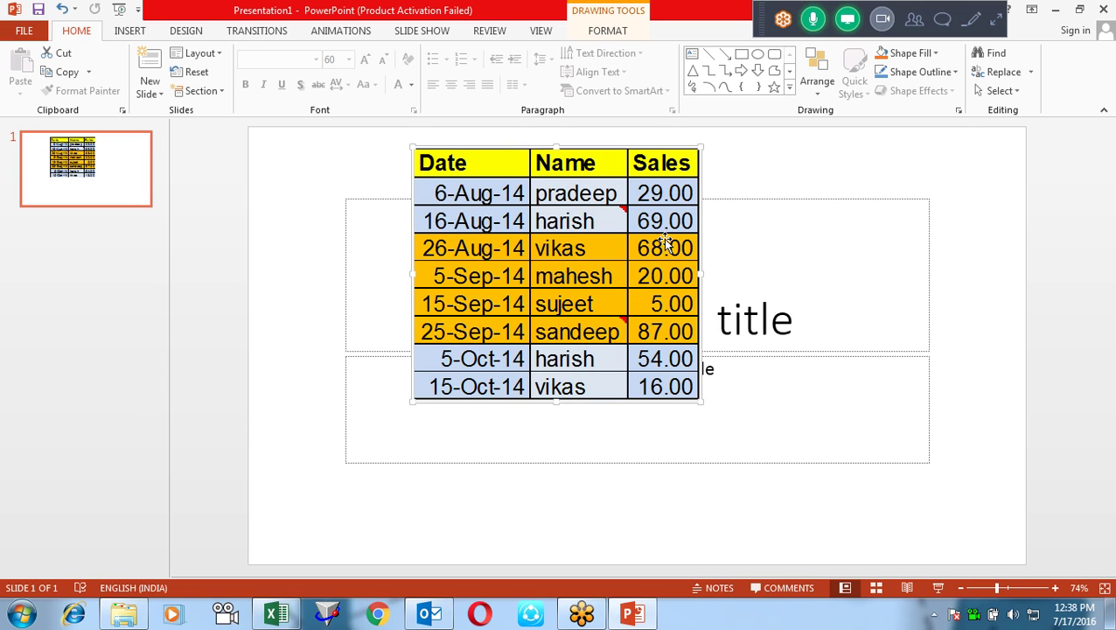
# Close PowerPoint, discarding Presentation1 with Don't Save.
pyautogui.click(1104, 9)
pyautogui.click(567, 328)
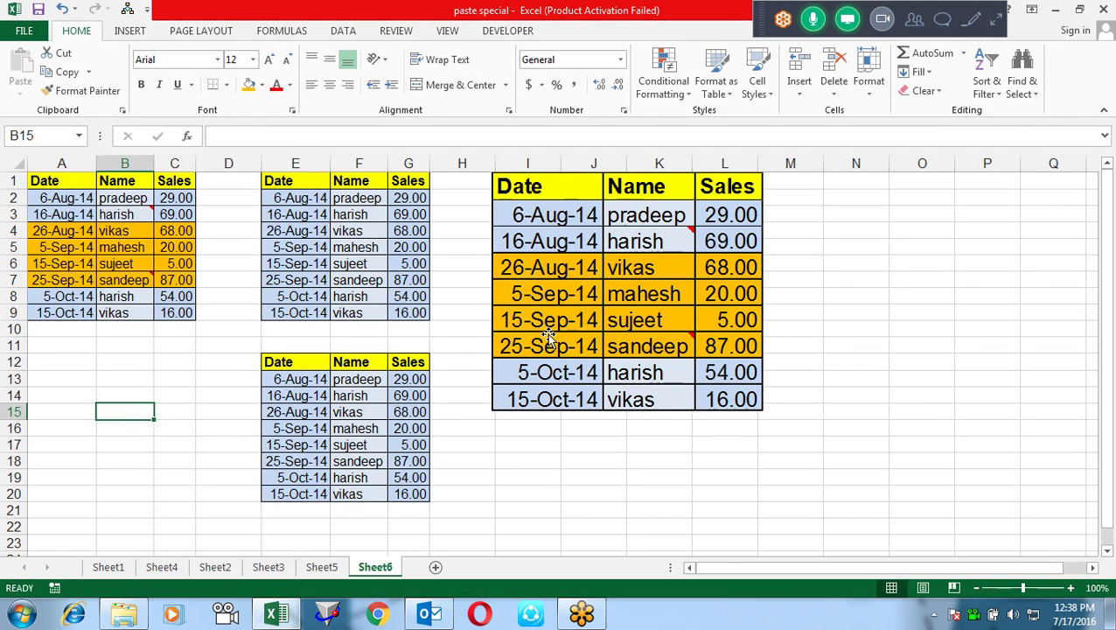
# Deselect the linked picture, then insert the new blank Sheet7 and select cell D7.
pyautogui.click(544, 333)
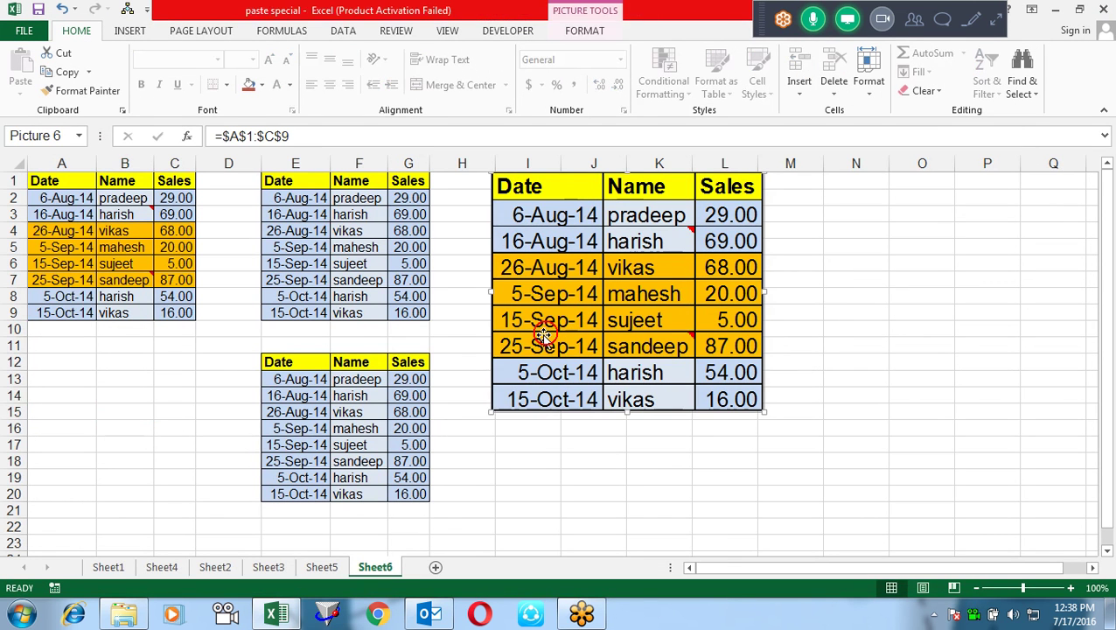
pyautogui.click(498, 443)
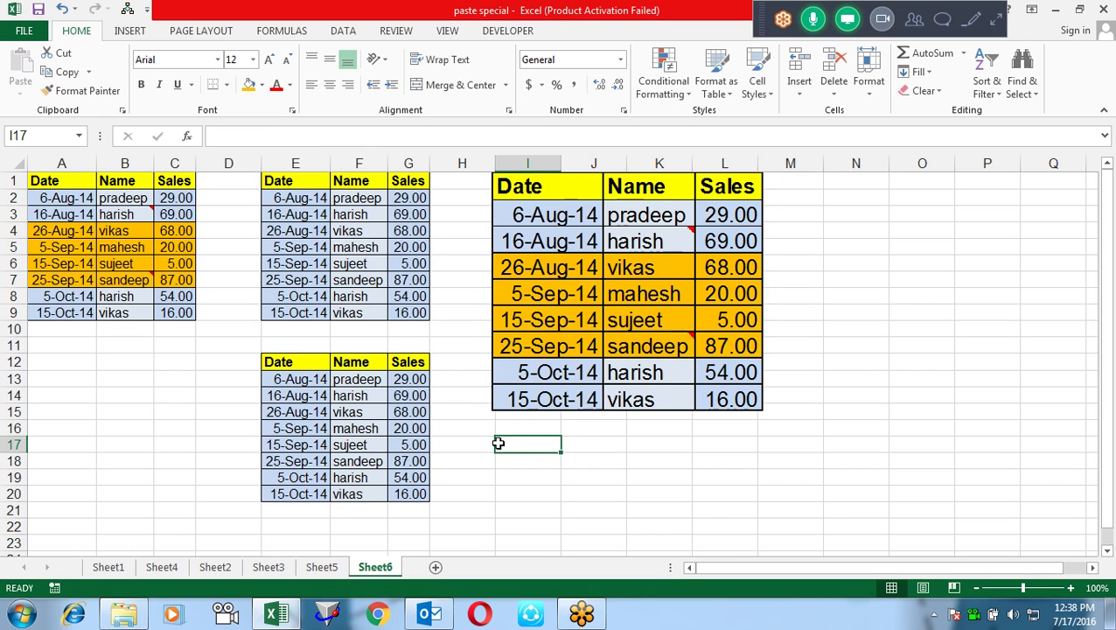
pyautogui.click(435, 566)
pyautogui.click(245, 278)
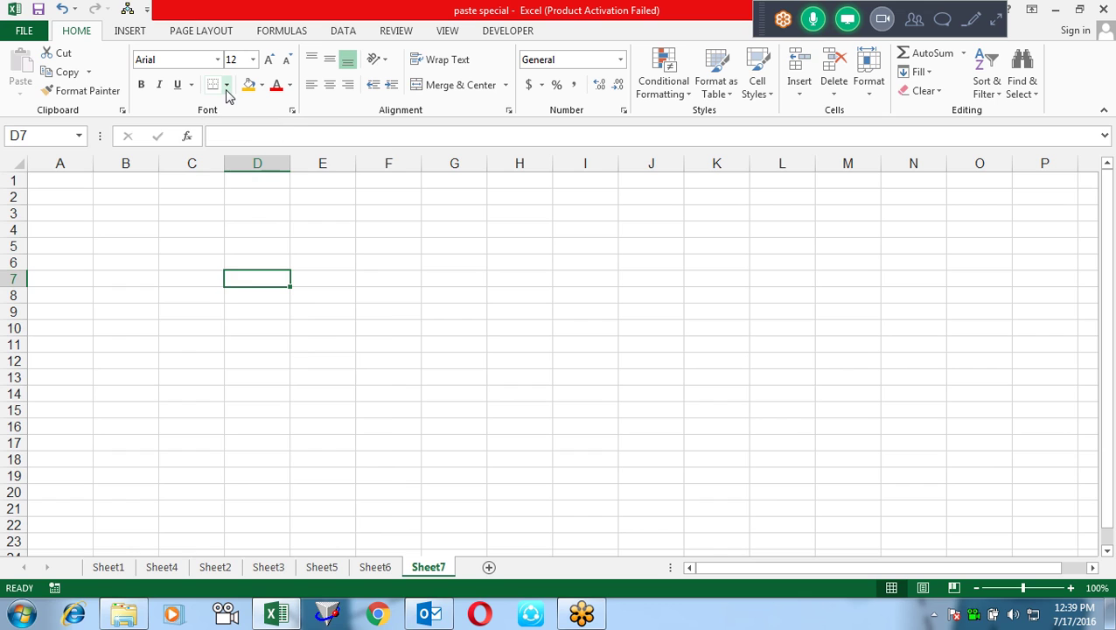
# Select D4:H11 on Sheet7 and apply All Borders using the Alt, H, B keys.
pyautogui.click(226, 86)
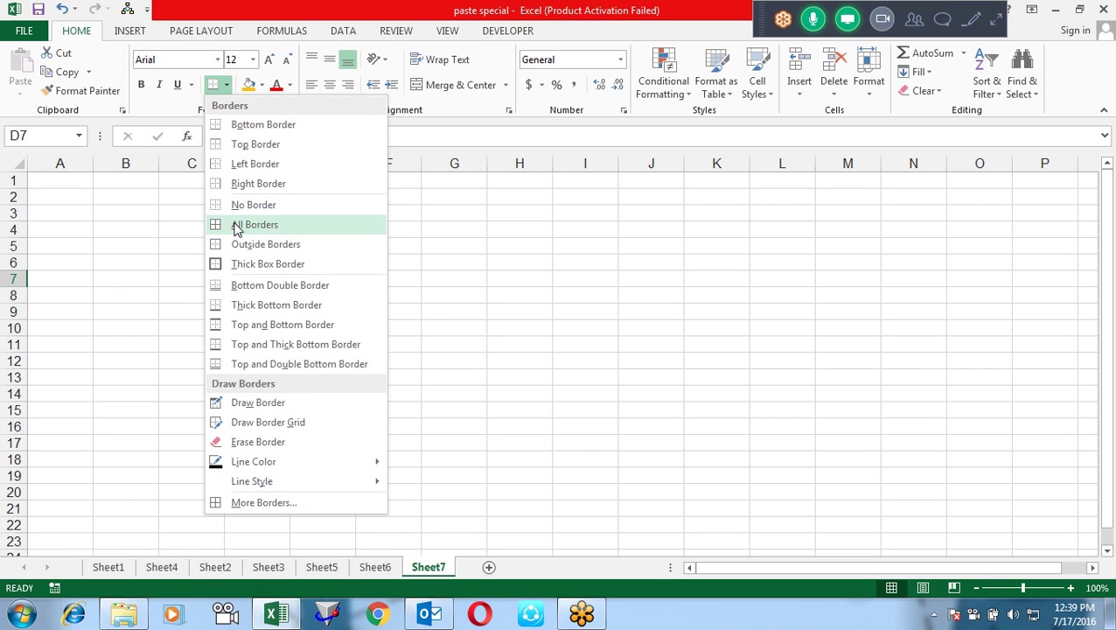
pyautogui.click(471, 328)
pyautogui.click(469, 328)
pyautogui.moveTo(250, 225); pyautogui.dragTo(514, 341)
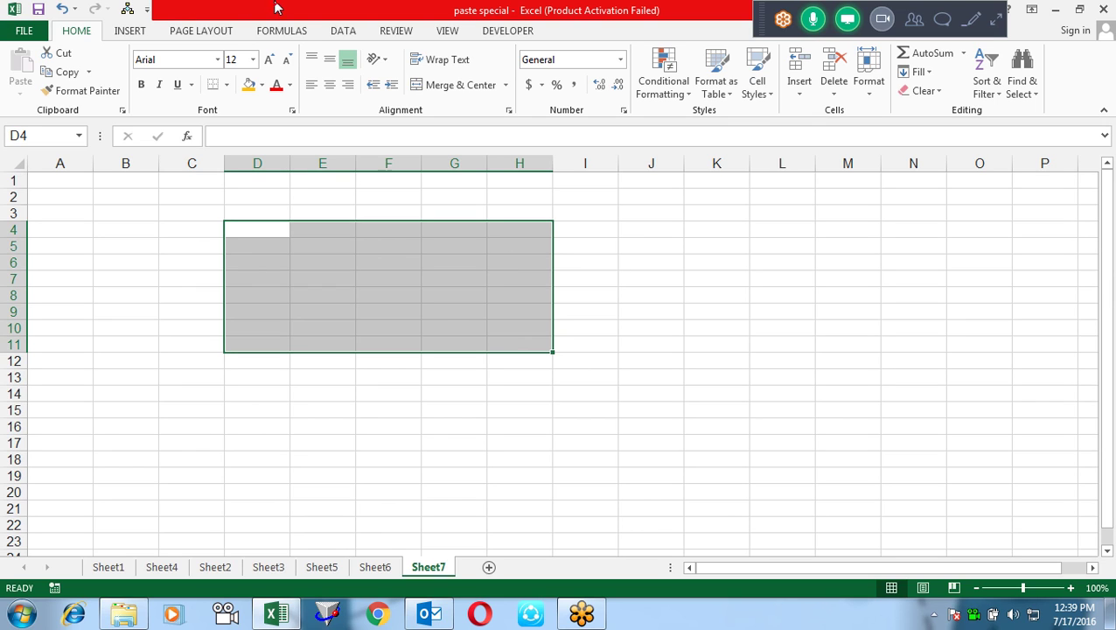
pyautogui.press('alt')
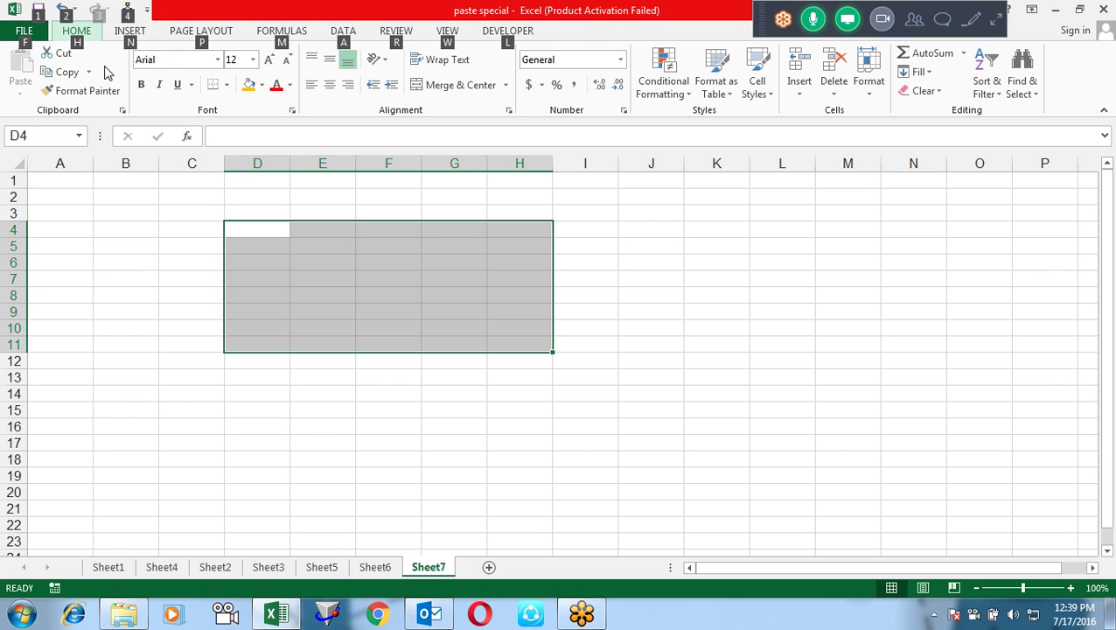
pyautogui.press('h')
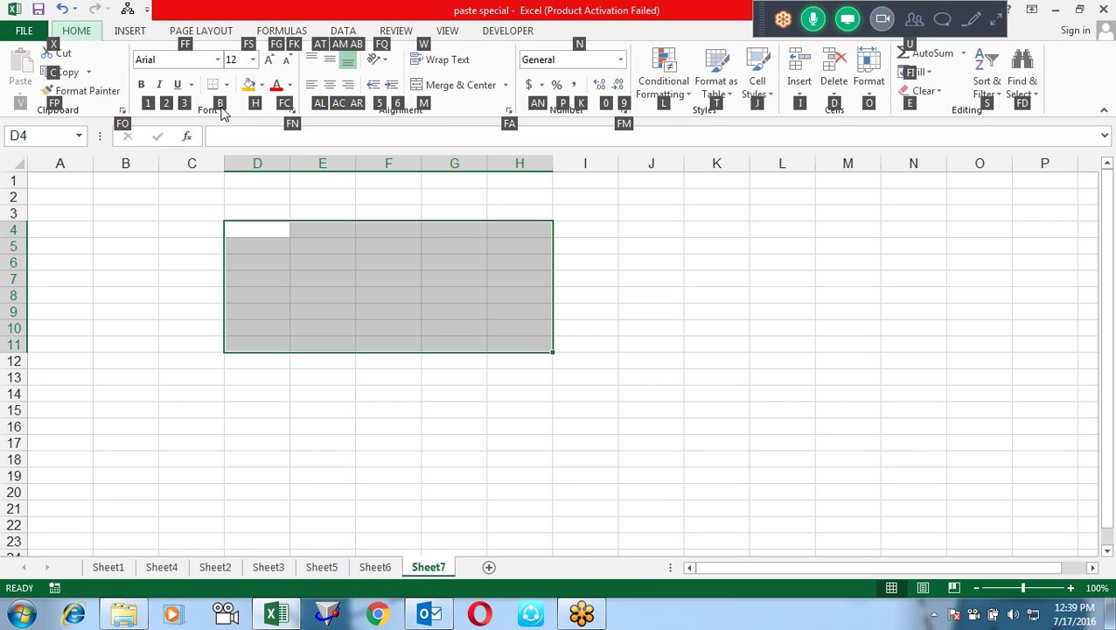
pyautogui.press('b')
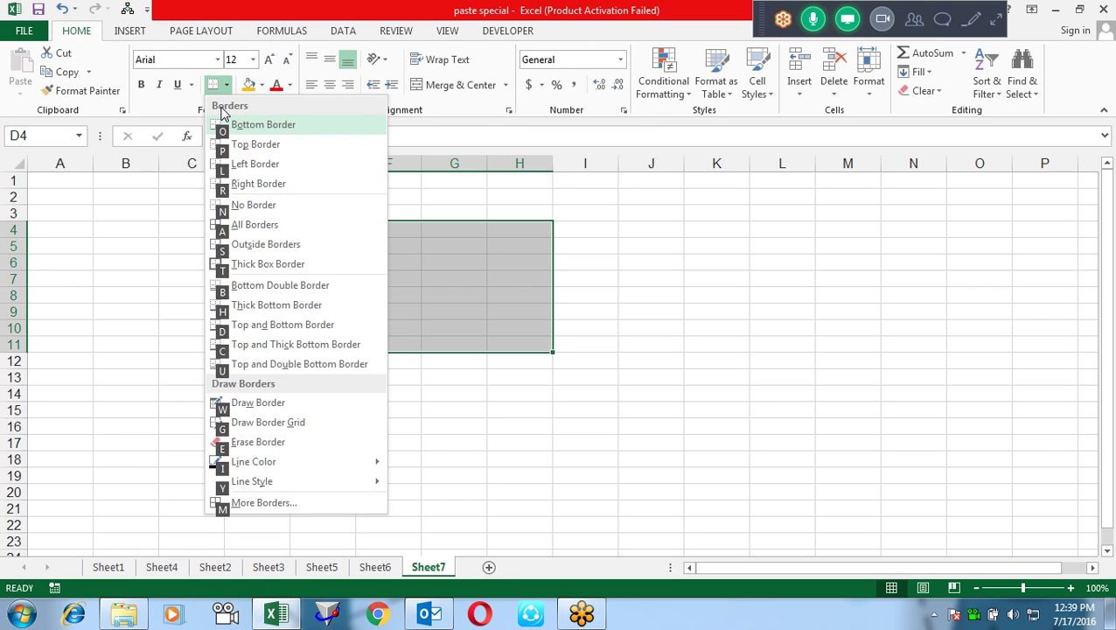
pyautogui.click(318, 234)
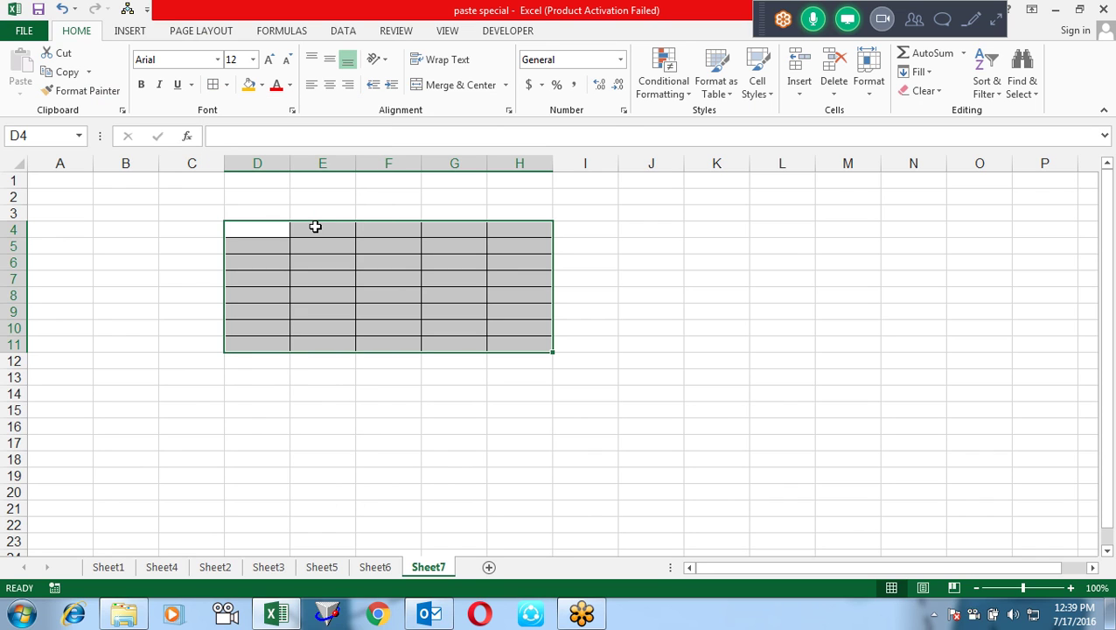
pyautogui.click(481, 406)
pyautogui.moveTo(358, 279); pyautogui.dragTo(495, 321)
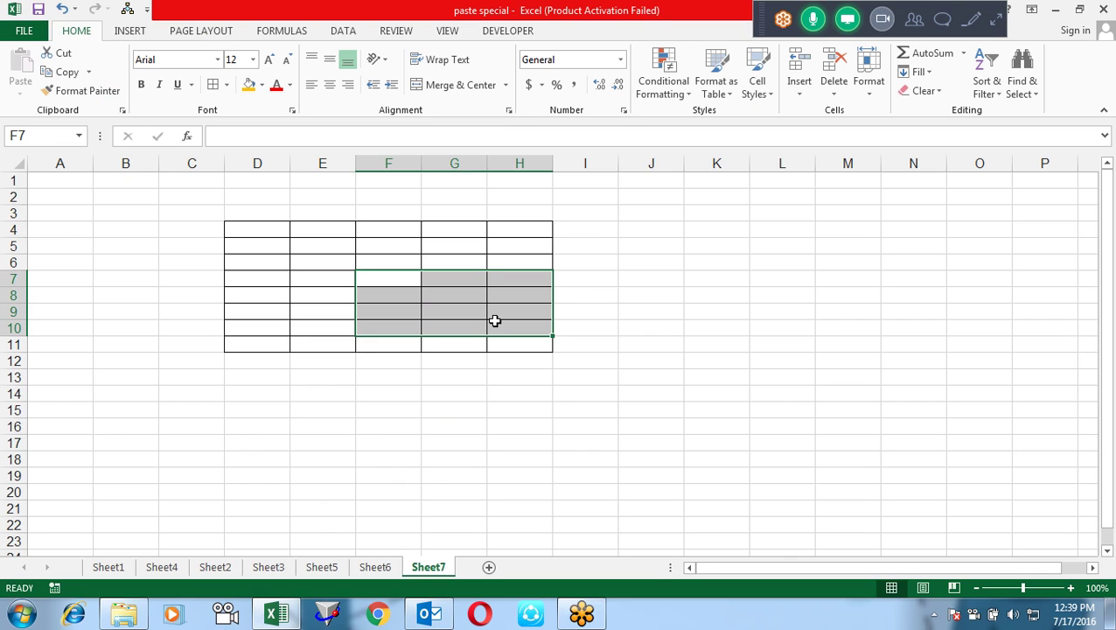
pyautogui.press('alt')
pyautogui.press('h')
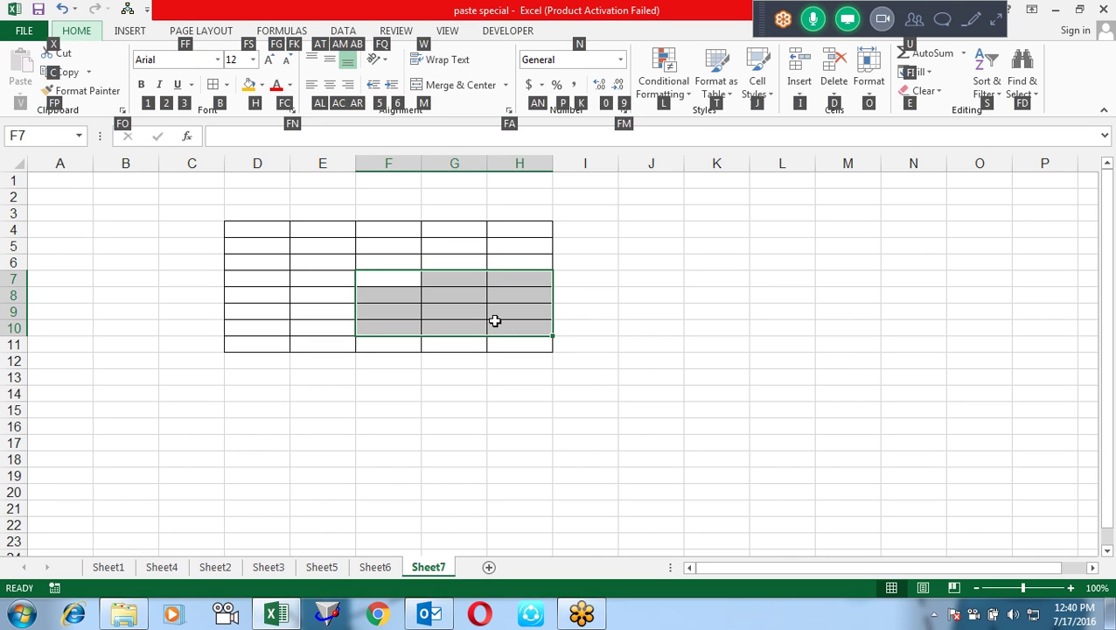
pyautogui.press('m')
pyautogui.press('c')
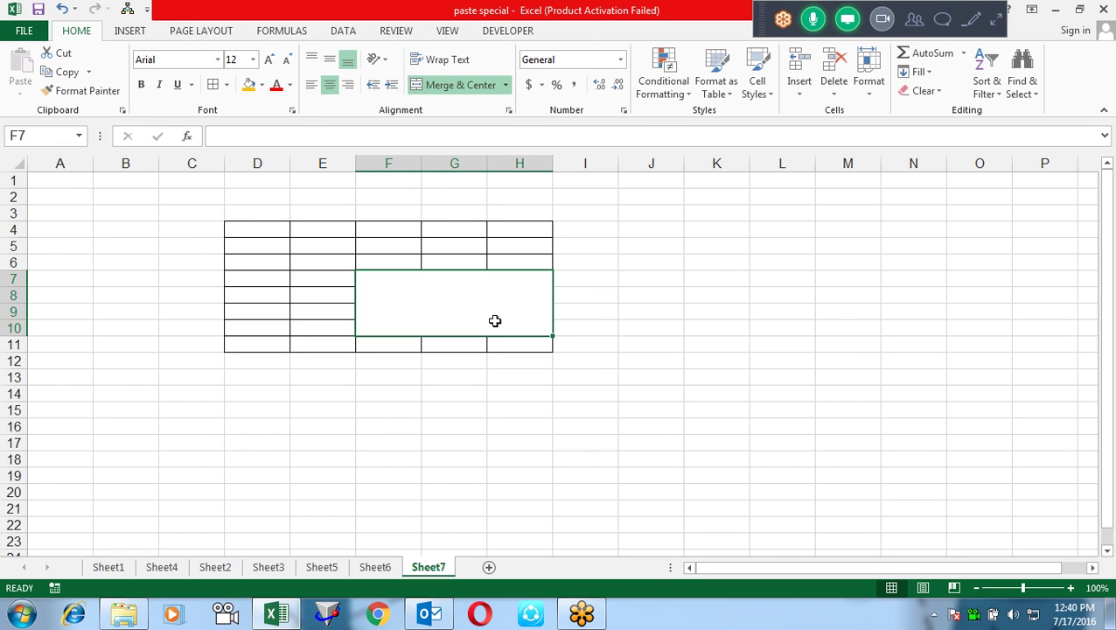
pyautogui.press('alt')
pyautogui.press('h')
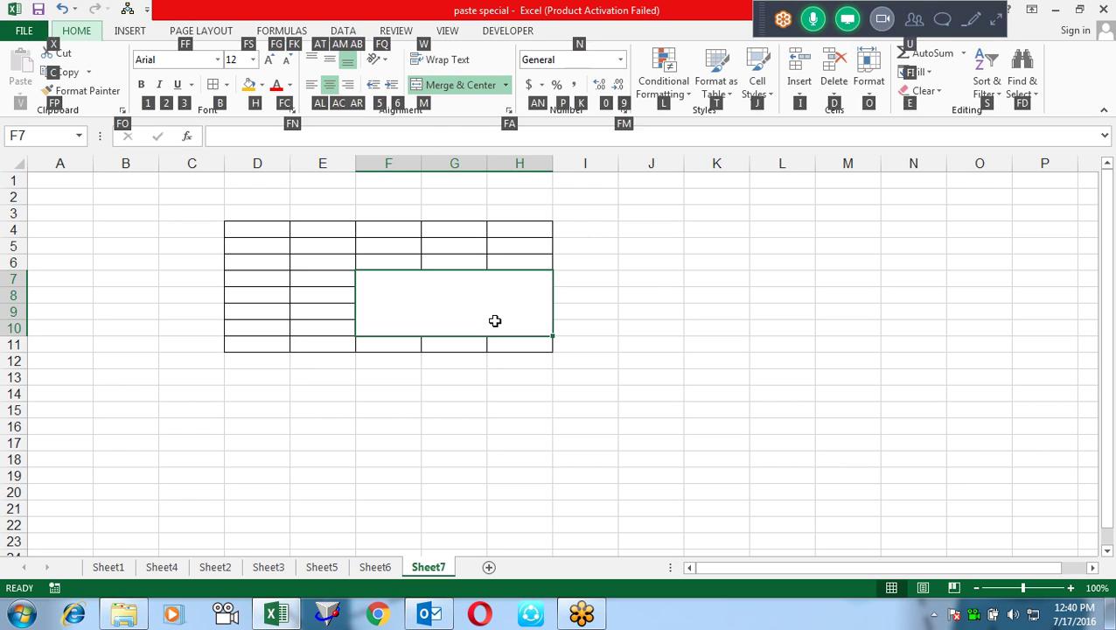
pyautogui.press('m')
pyautogui.press('u')
pyautogui.press('alt')
pyautogui.press('h')
pyautogui.press('b')
pyautogui.press('a')
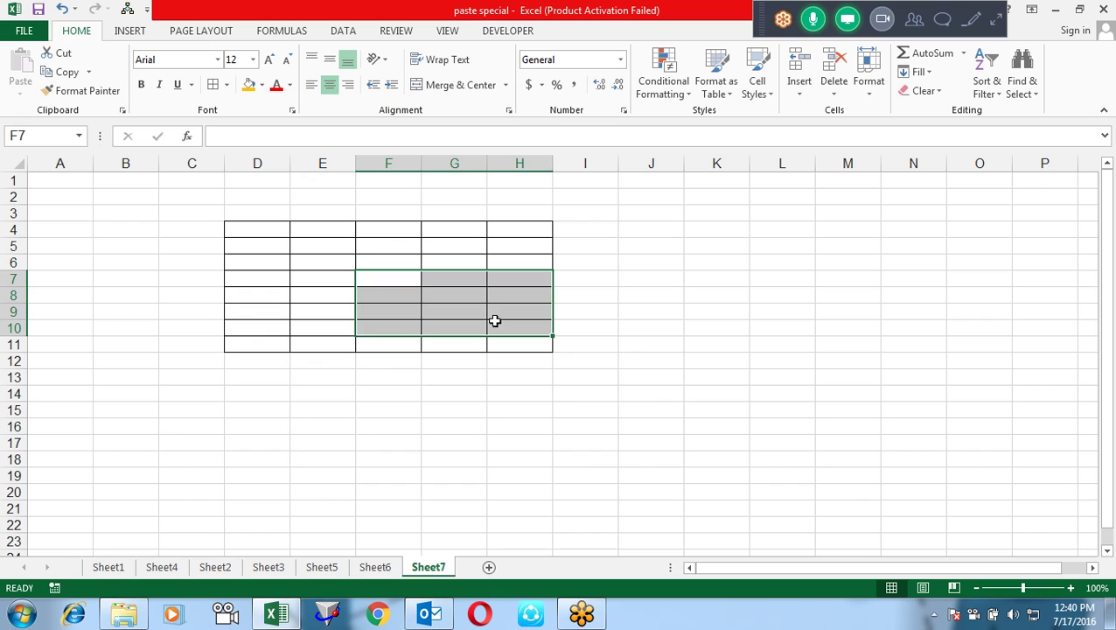
pyautogui.press('Up')
pyautogui.press('Up')
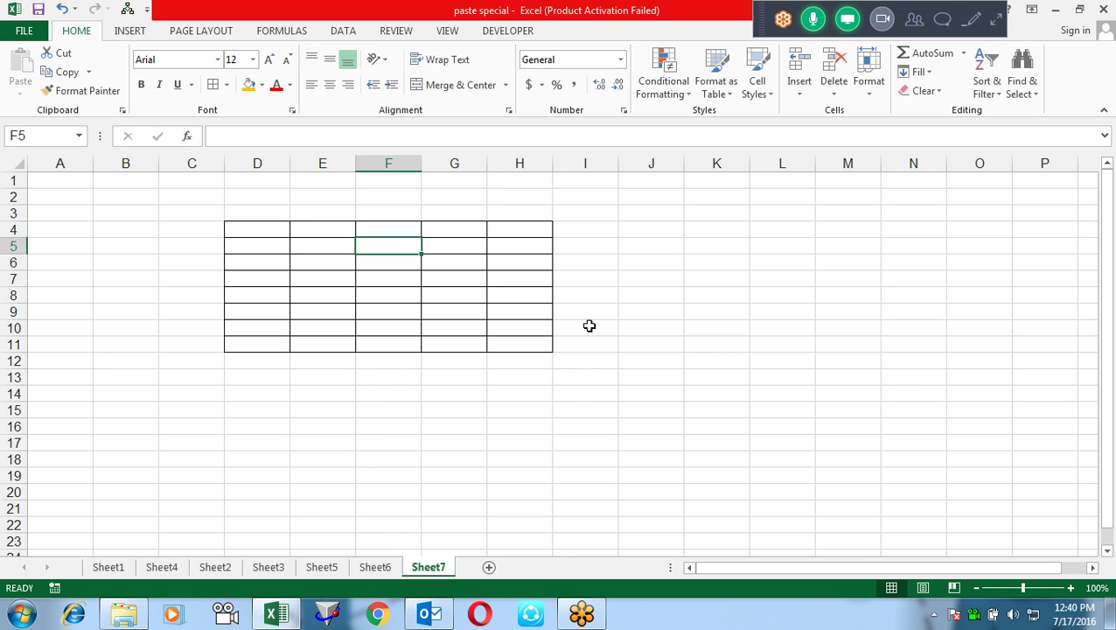
# Open the Home tab Borders list and close it without changing anything.
pyautogui.press('alt')
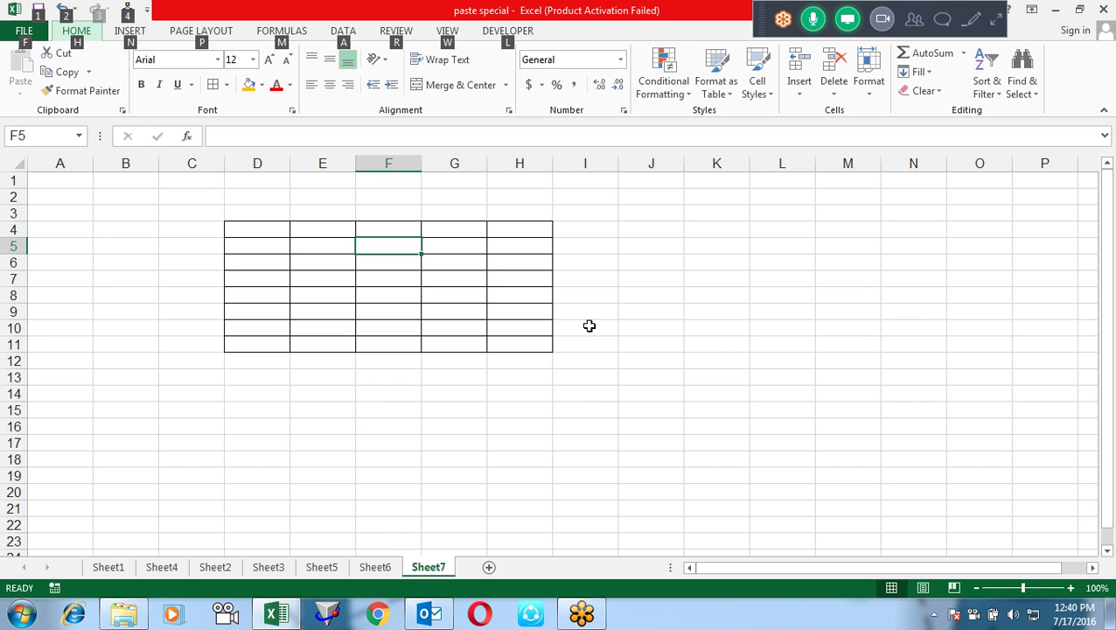
pyautogui.press('h')
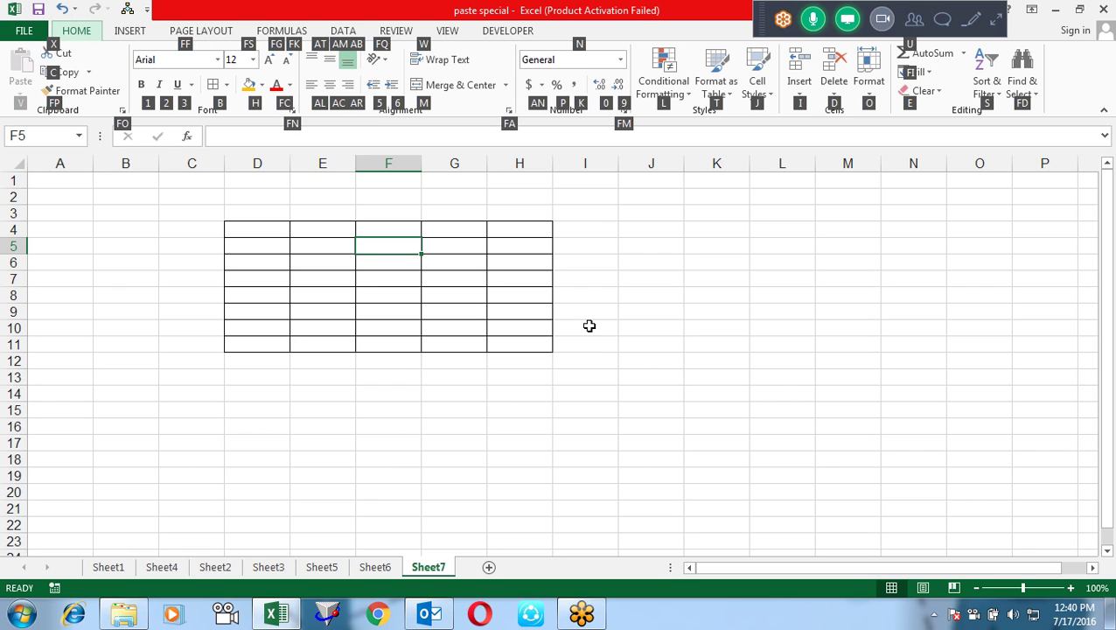
pyautogui.press('b')
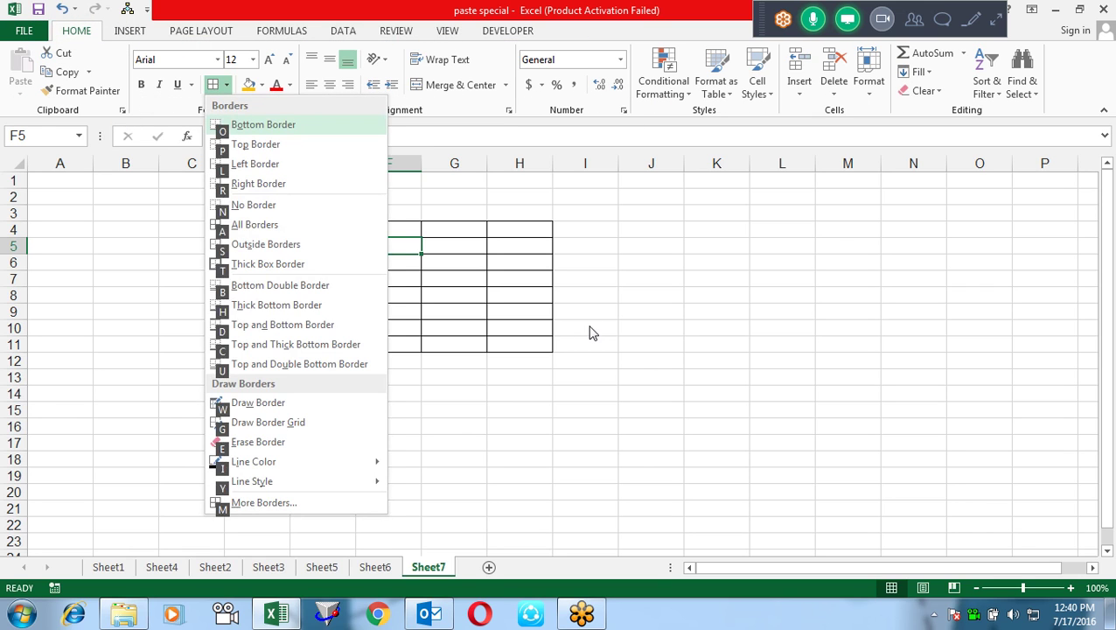
pyautogui.press('a')
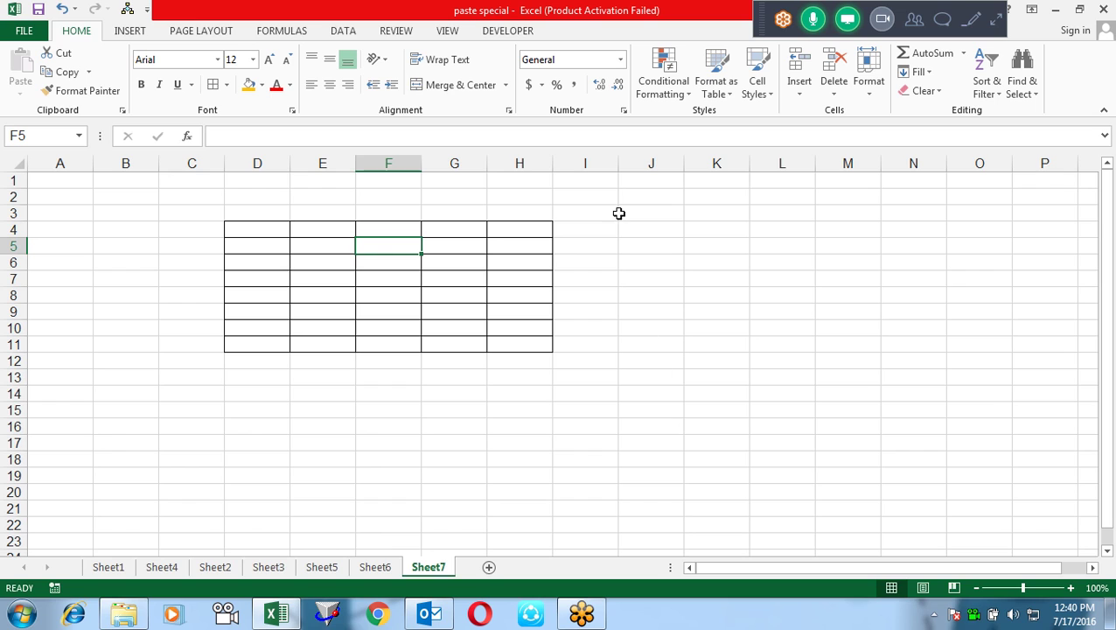
# Open Format Cells from the Number group, centre it on screen, and show the Alignment settings.
pyautogui.click(624, 112)
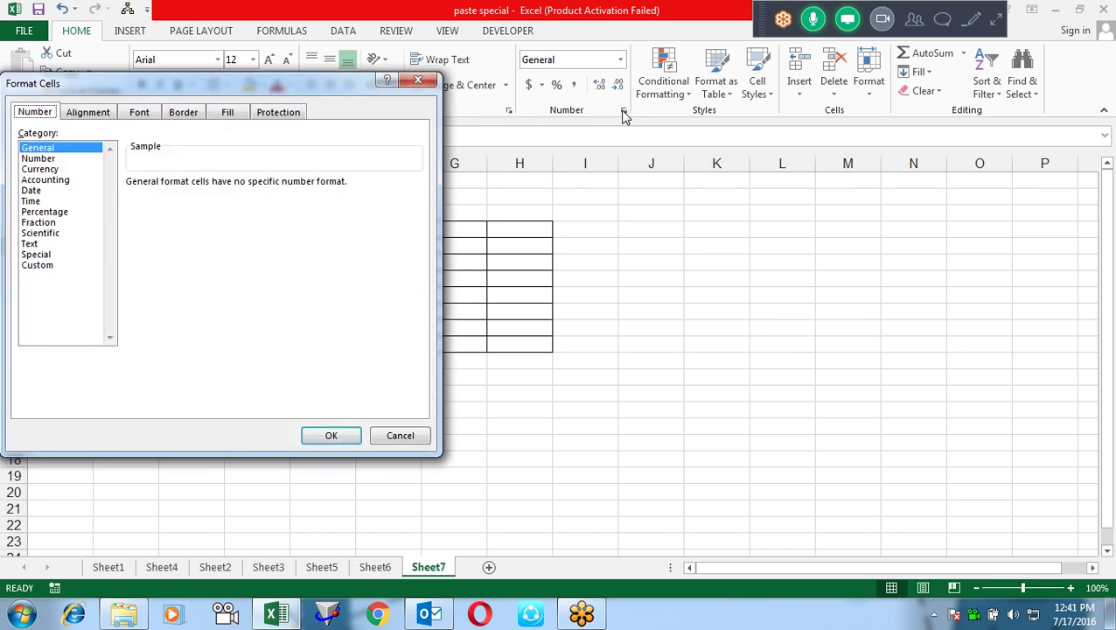
pyautogui.moveTo(259, 83); pyautogui.dragTo(515, 142)
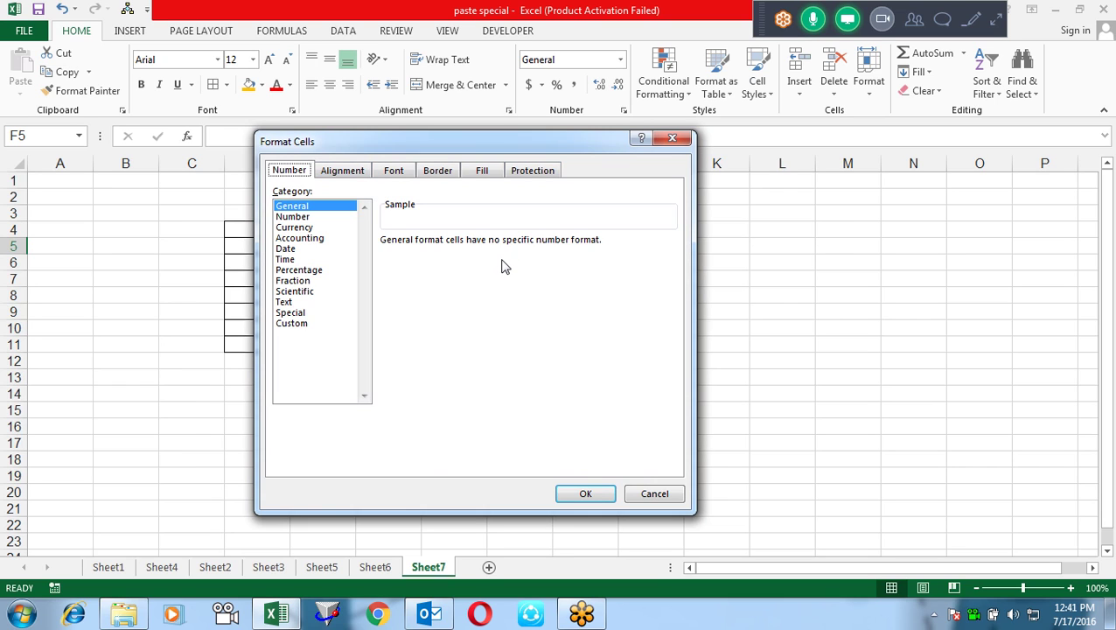
pyautogui.press('Right')
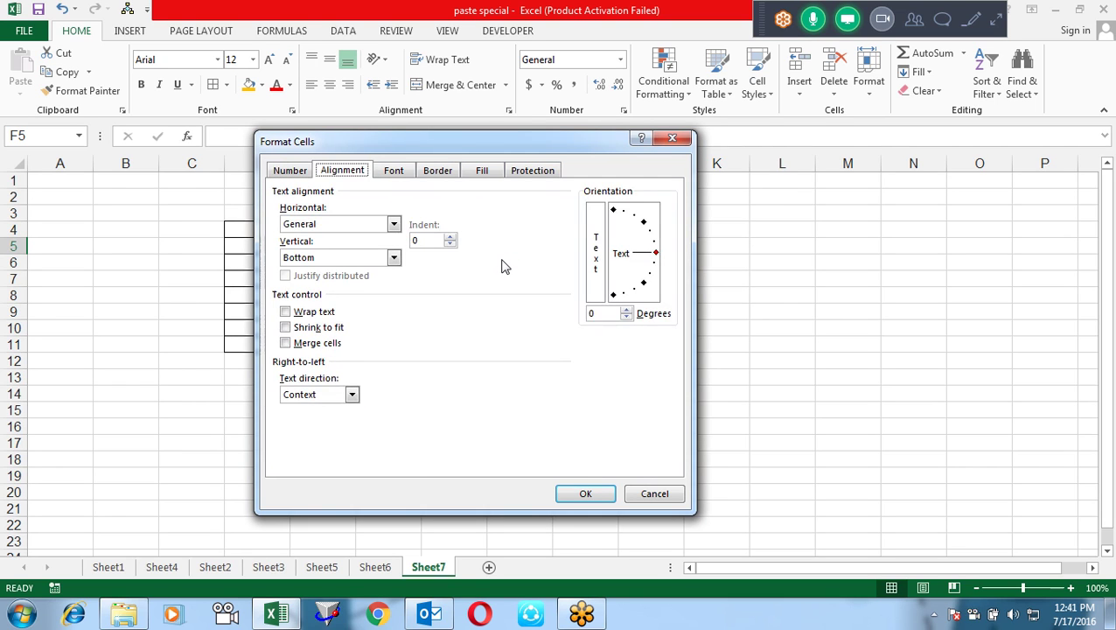
pyautogui.press('Tab')
pyautogui.press('Tab')
pyautogui.press('Tab')
pyautogui.press('Tab')
pyautogui.press('Tab')
pyautogui.press('Tab')
pyautogui.press('Tab')
pyautogui.press('Tab')
pyautogui.press('Tab')
pyautogui.press('Tab')
pyautogui.press('Tab')
pyautogui.press('Tab')
pyautogui.press('Tab')
pyautogui.press('Tab')
pyautogui.press('Tab')
pyautogui.press('Tab')
pyautogui.press('Tab')
pyautogui.press('Tab')
pyautogui.press('Tab')
pyautogui.press('Tab')
pyautogui.hotkey('shift', 'Tab')
pyautogui.hotkey('shift', 'Tab')
pyautogui.hotkey('shift', 'Tab')
pyautogui.hotkey('shift', 'Tab')
pyautogui.hotkey('shift', 'Tab')
pyautogui.hotkey('shift', 'Tab')
pyautogui.hotkey('shift', 'Tab')
pyautogui.hotkey('shift', 'Tab')
pyautogui.hotkey('shift', 'Tab')
pyautogui.hotkey('shift', 'Tab')
pyautogui.hotkey('shift', 'Tab')
pyautogui.hotkey('shift', 'Tab')
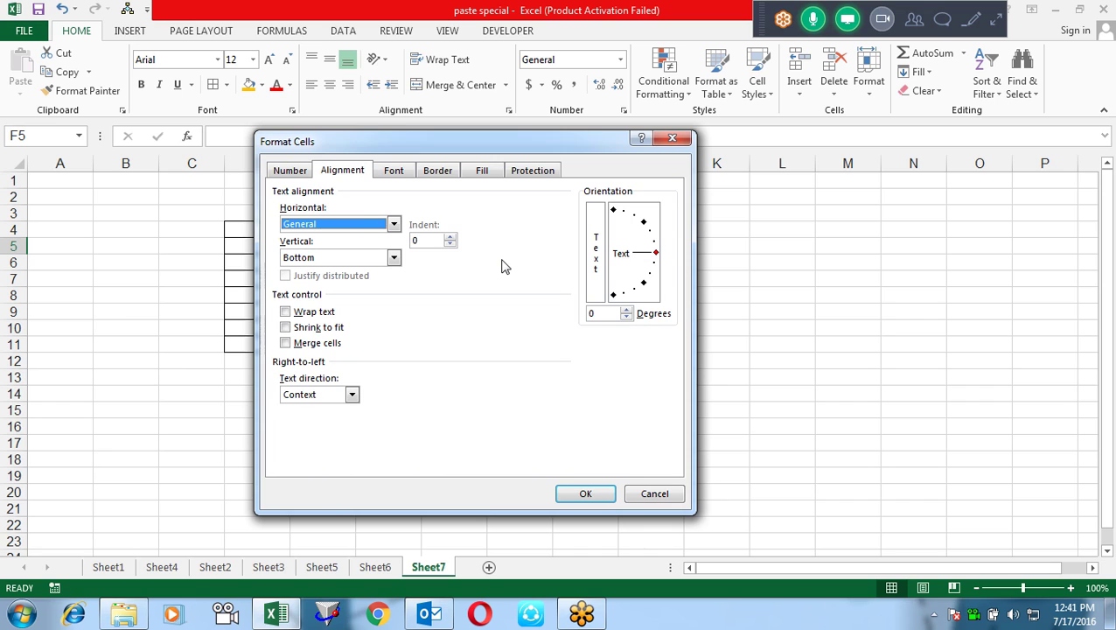
# Browse the Format Cells tabs, then return to the Alignment tab.
pyautogui.hotkey('ctrl', 'Tab')
pyautogui.hotkey('ctrl', 'Tab')
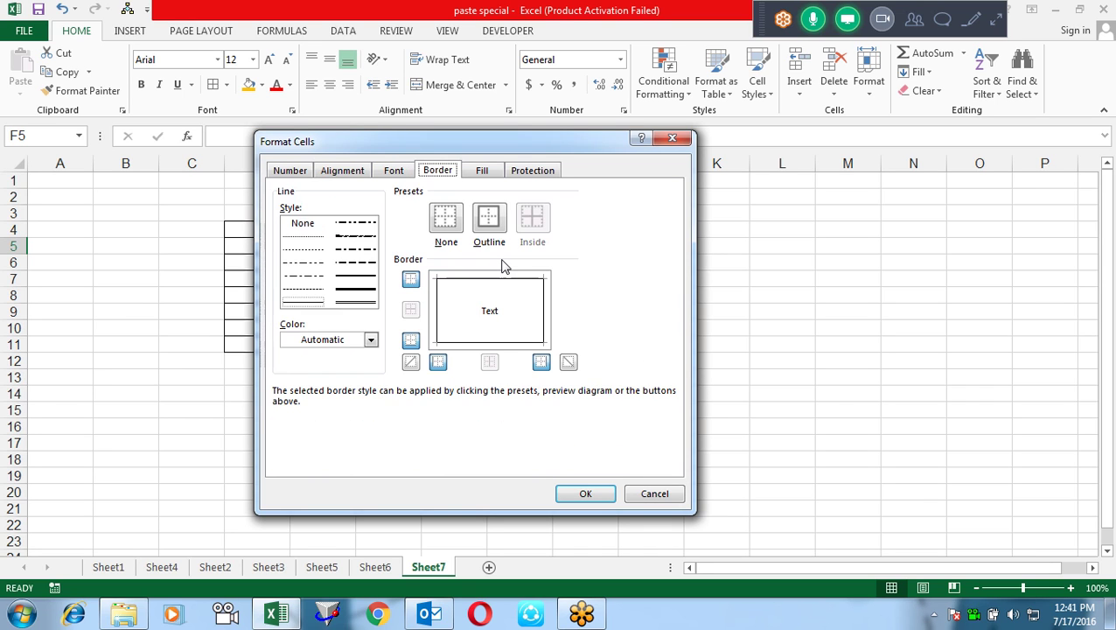
pyautogui.hotkey('ctrl', 'Tab')
pyautogui.hotkey('ctrl', 'Tab')
pyautogui.hotkey('ctrl', 'Tab')
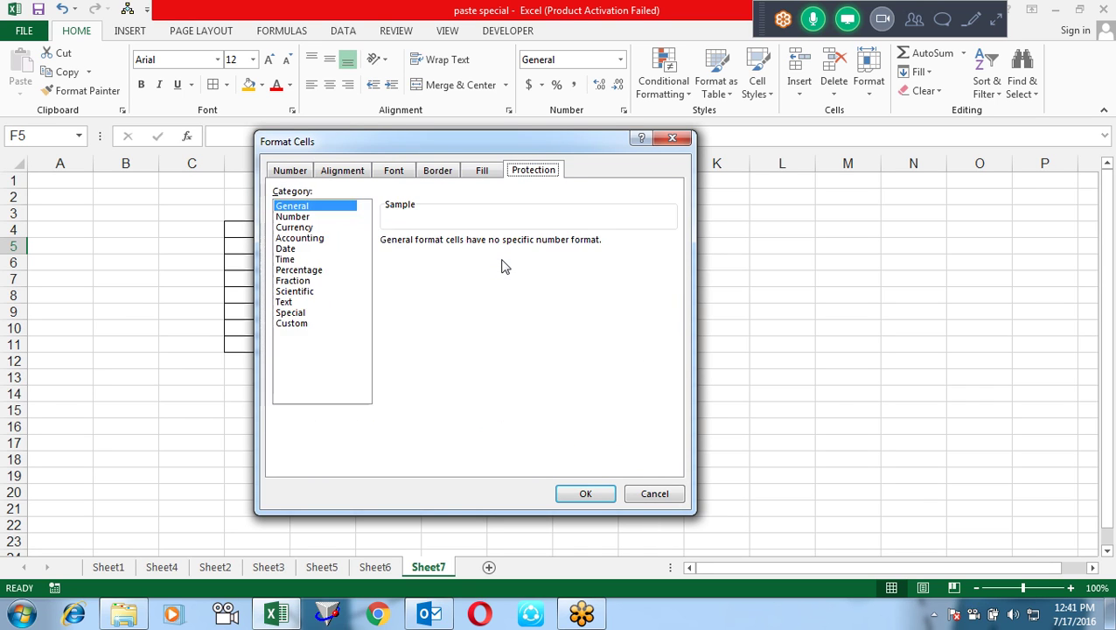
pyautogui.hotkey('ctrl', 'Tab')
pyautogui.hotkey('ctrl', 'Tab')
pyautogui.hotkey('ctrl', 'Tab')
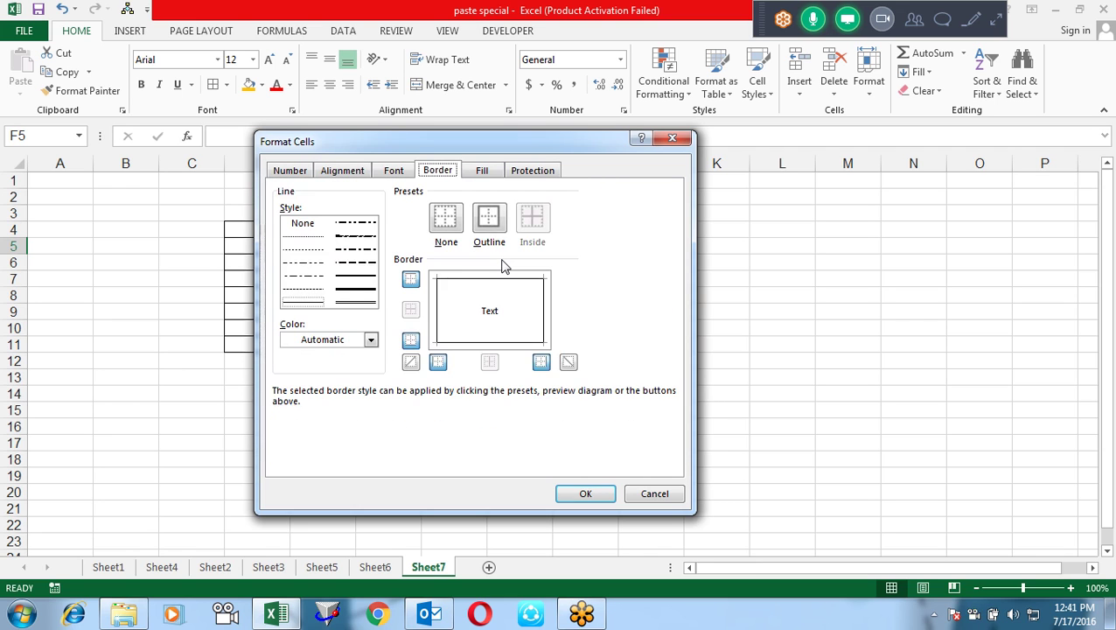
pyautogui.hotkey('ctrl', 'Tab')
pyautogui.hotkey('ctrl', 'Tab')
pyautogui.hotkey('ctrl', 'Tab')
pyautogui.hotkey('ctrl', 'Tab')
pyautogui.hotkey('ctrl', 'Tab')
pyautogui.hotkey('ctrl', 'Tab')
pyautogui.hotkey('ctrl', 'Tab')
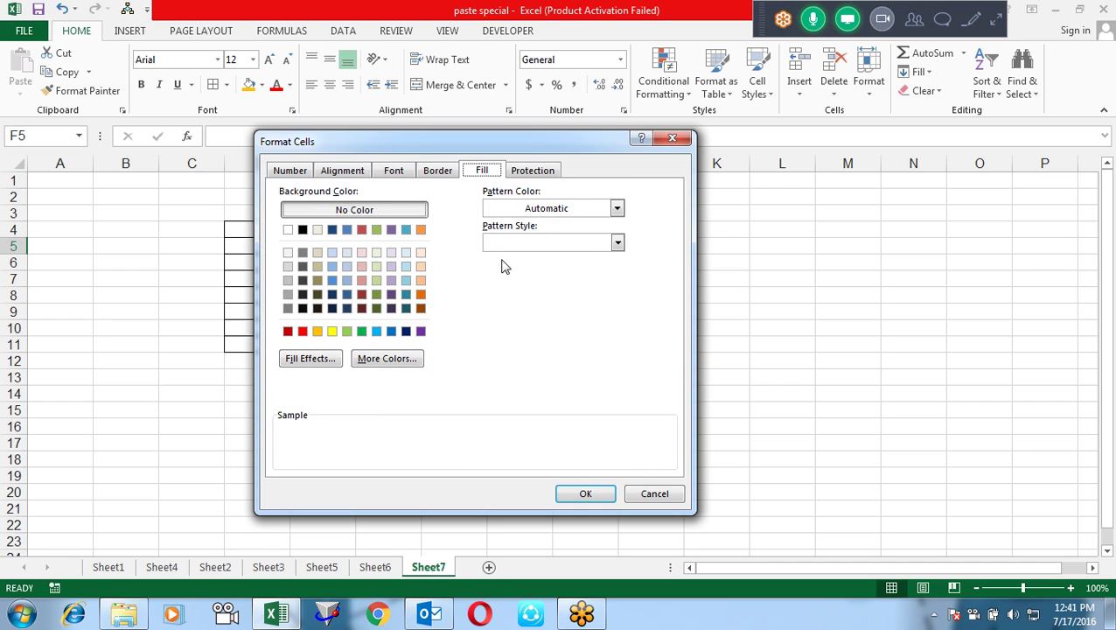
pyautogui.hotkey('ctrl', 'shift', 'Tab')
pyautogui.hotkey('ctrl', 'shift', 'Tab')
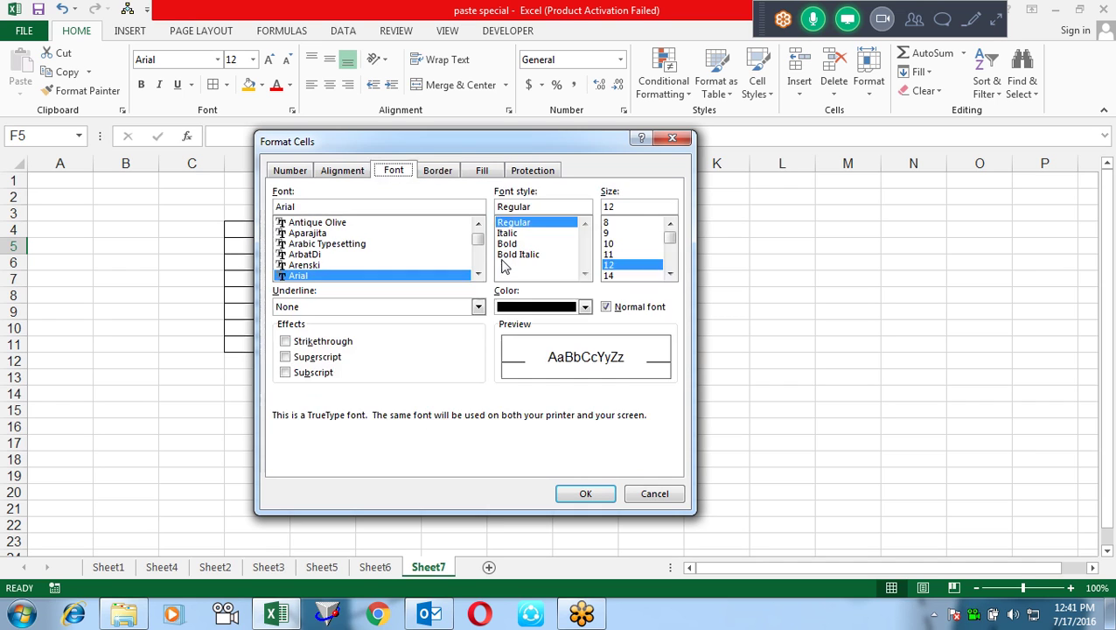
pyautogui.hotkey('ctrl', 'shift', 'Tab')
pyautogui.hotkey('ctrl', 'shift', 'Tab')
pyautogui.hotkey('ctrl', 'shift', 'Tab')
pyautogui.hotkey('ctrl', 'shift', 'Tab')
pyautogui.hotkey('ctrl', 'shift', 'Tab')
pyautogui.hotkey('ctrl', 'shift', 'Tab')
pyautogui.hotkey('ctrl', 'shift', 'Tab')
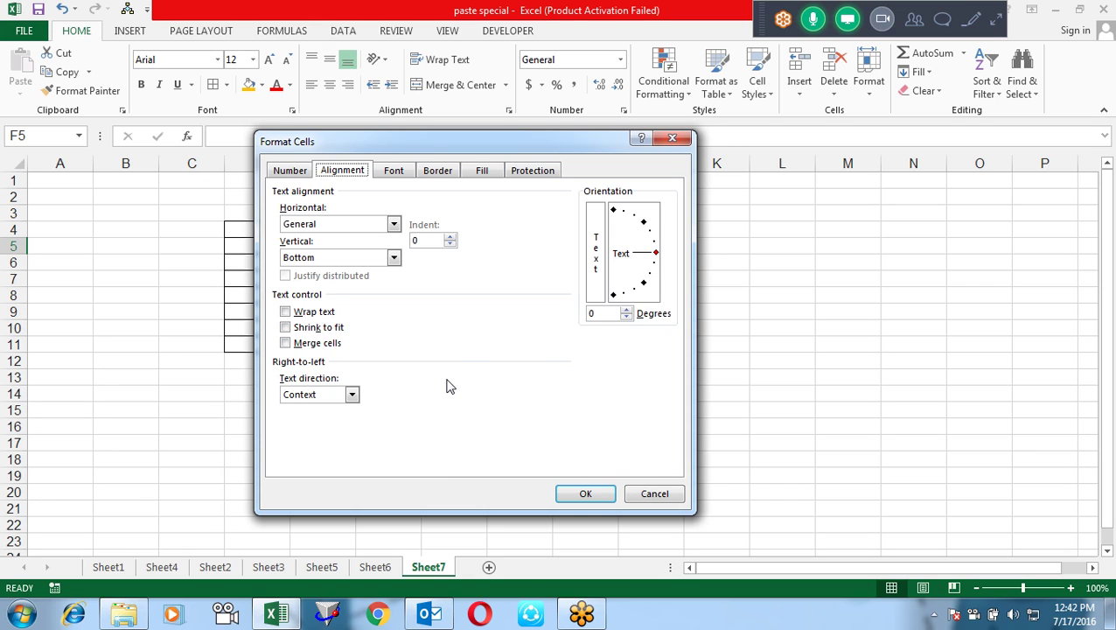
# Turn on Wrap text and set Horizontal alignment to Center for cell F5.
pyautogui.hotkey('alt', 'w')
pyautogui.hotkey('alt', 'w')
pyautogui.hotkey('alt', 'w')
pyautogui.hotkey('alt', 'w')
pyautogui.hotkey('alt', 'w')
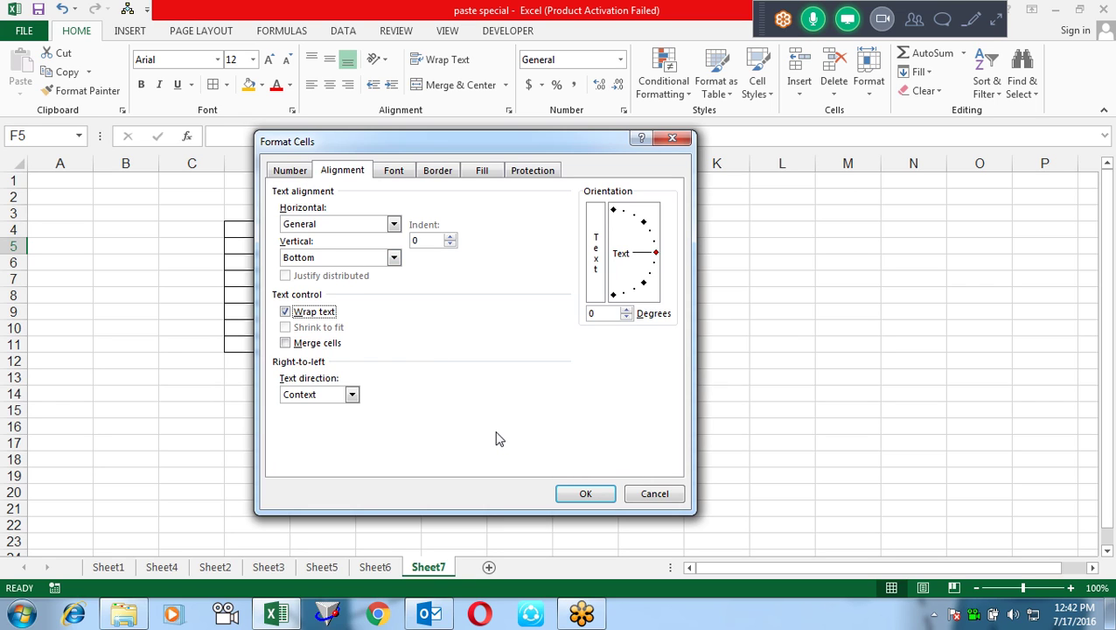
pyautogui.hotkey('alt', 'h')
pyautogui.hotkey('alt', 'Down')
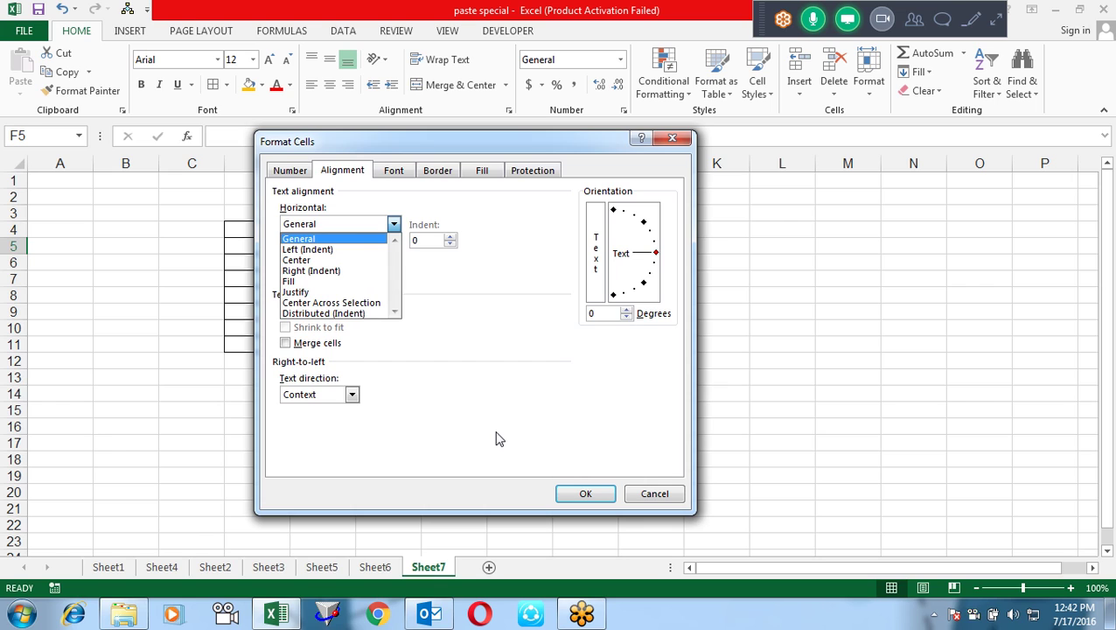
pyautogui.press('Down')
pyautogui.press('Down')
pyautogui.press('Down')
pyautogui.press('Up')
pyautogui.press('Up')
pyautogui.press('Up')
pyautogui.press('Down')
pyautogui.press('Down')
pyautogui.press('Up')
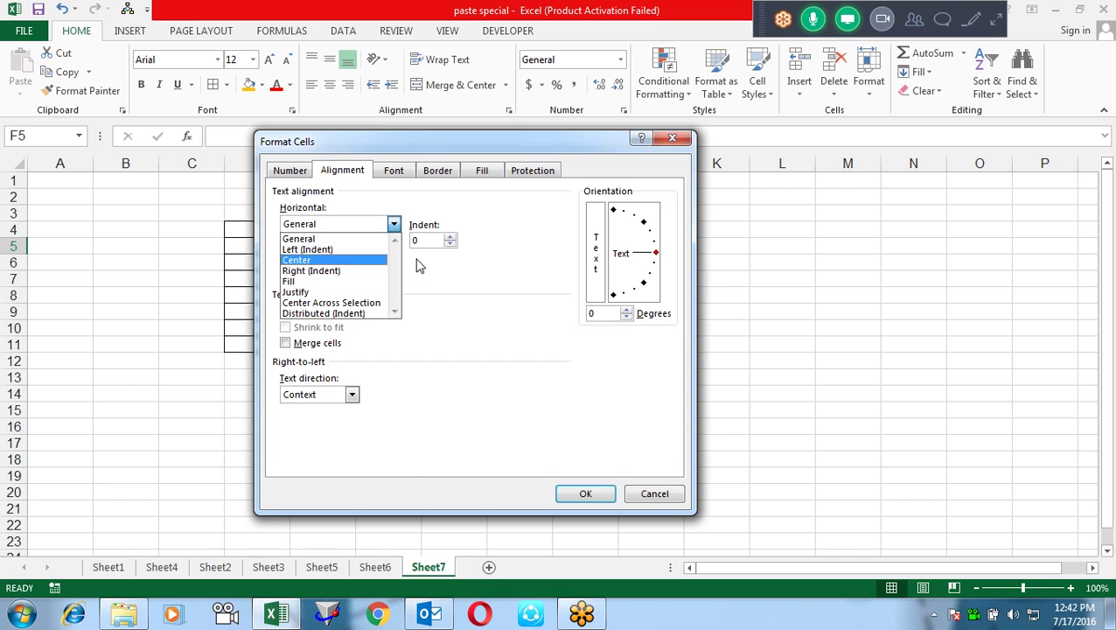
pyautogui.press('Down')
pyautogui.press('Down')
pyautogui.press('c')
pyautogui.press('c')
pyautogui.press('c')
pyautogui.press('c')
pyautogui.press('c')
pyautogui.press('c')
pyautogui.press('c')
pyautogui.press('c')
pyautogui.press('c')
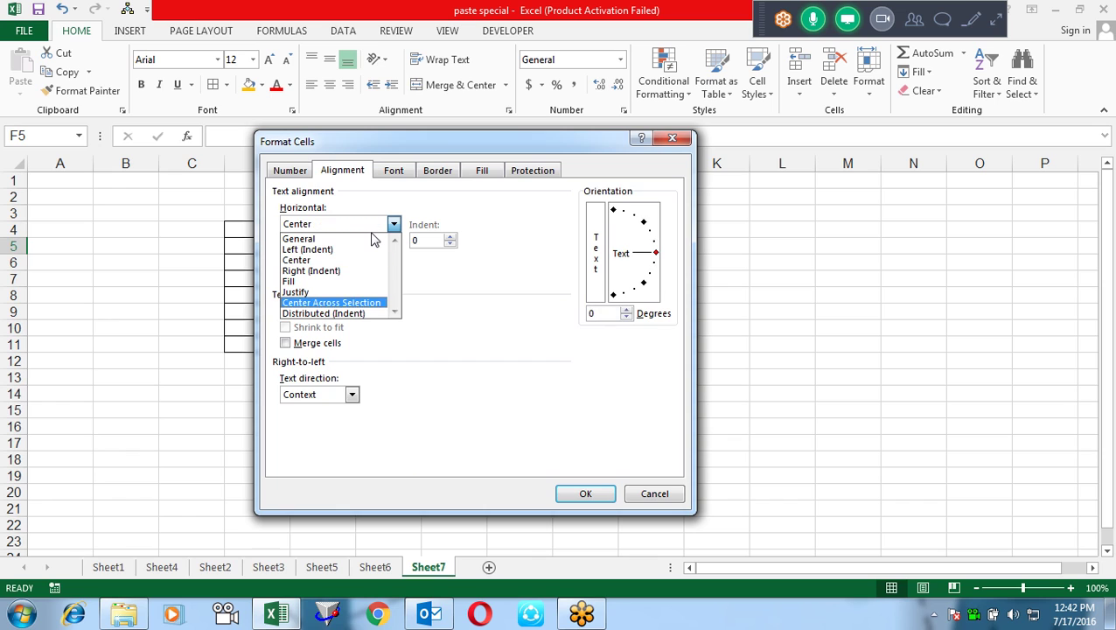
pyautogui.press('c')
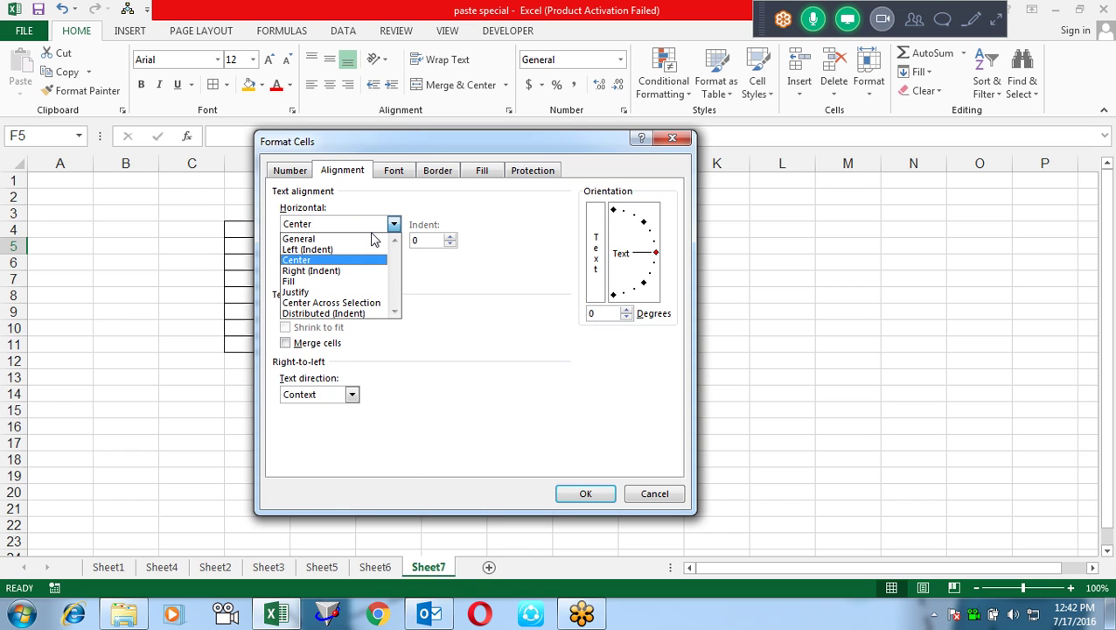
pyautogui.press('Return')
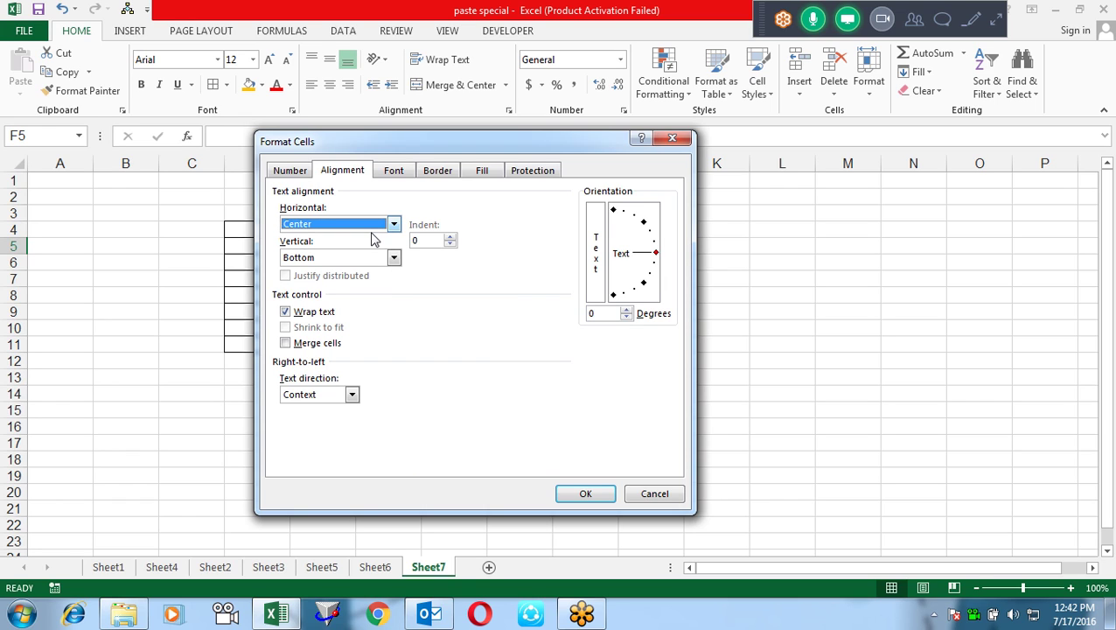
pyautogui.click(560, 383)
pyautogui.press('Return')
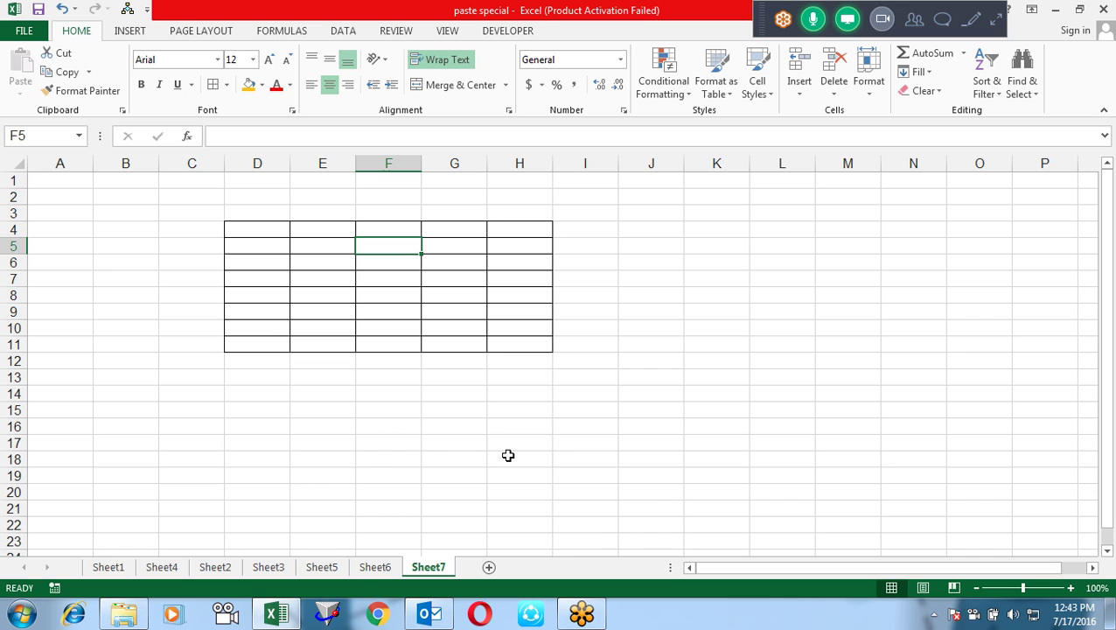
# Reopen Format Cells with Ctrl+1, browse the other tabs, and close it.
pyautogui.hotkey('ctrl', '1')
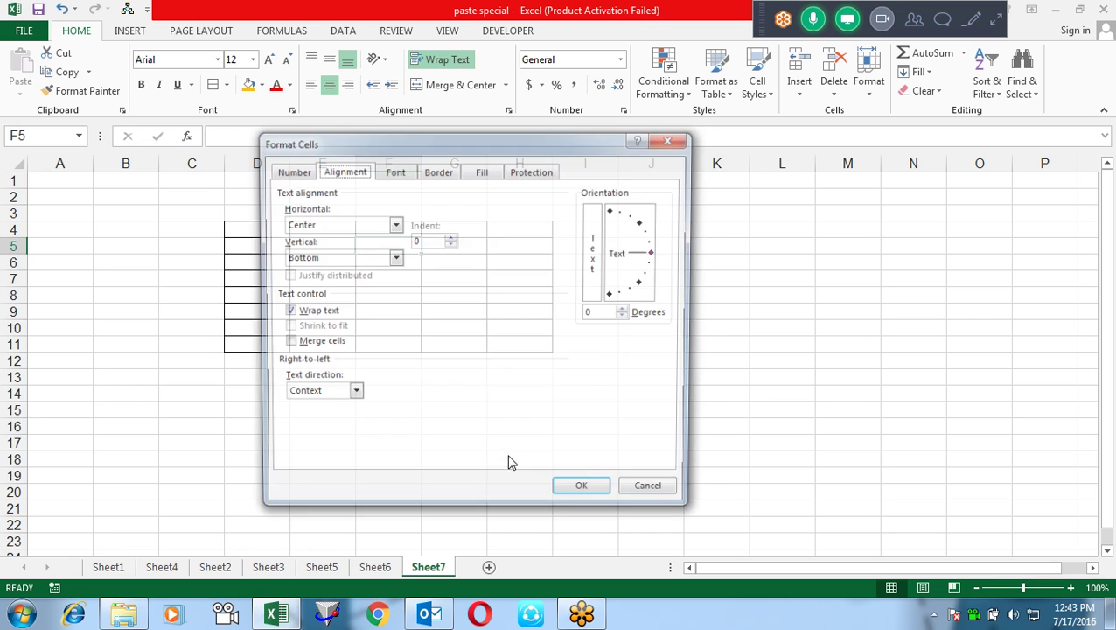
pyautogui.hotkey('ctrl', 'Tab')
pyautogui.hotkey('ctrl', 'Tab')
pyautogui.hotkey('ctrl', 'Tab')
pyautogui.hotkey('ctrl', 'Tab')
pyautogui.hotkey('ctrl', 'Tab')
pyautogui.hotkey('ctrl', 'Tab')
pyautogui.hotkey('ctrl', 'Tab')
pyautogui.hotkey('ctrl', 'Tab')
pyautogui.hotkey('ctrl', 'Tab')
pyautogui.hotkey('ctrl', 'Tab')
pyautogui.hotkey('ctrl', 'Tab')
pyautogui.hotkey('ctrl', 'Tab')
pyautogui.hotkey('ctrl', 'Tab')
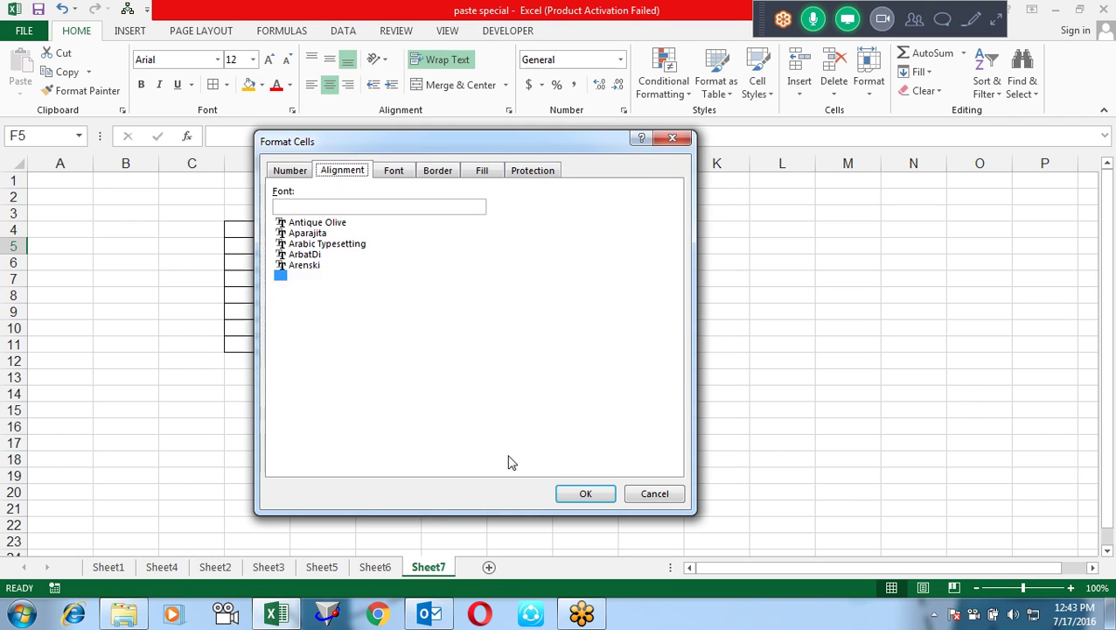
pyautogui.hotkey('ctrl', 'Tab')
pyautogui.hotkey('ctrl', 'Tab')
pyautogui.hotkey('ctrl', 'Tab')
pyautogui.press('Escape')
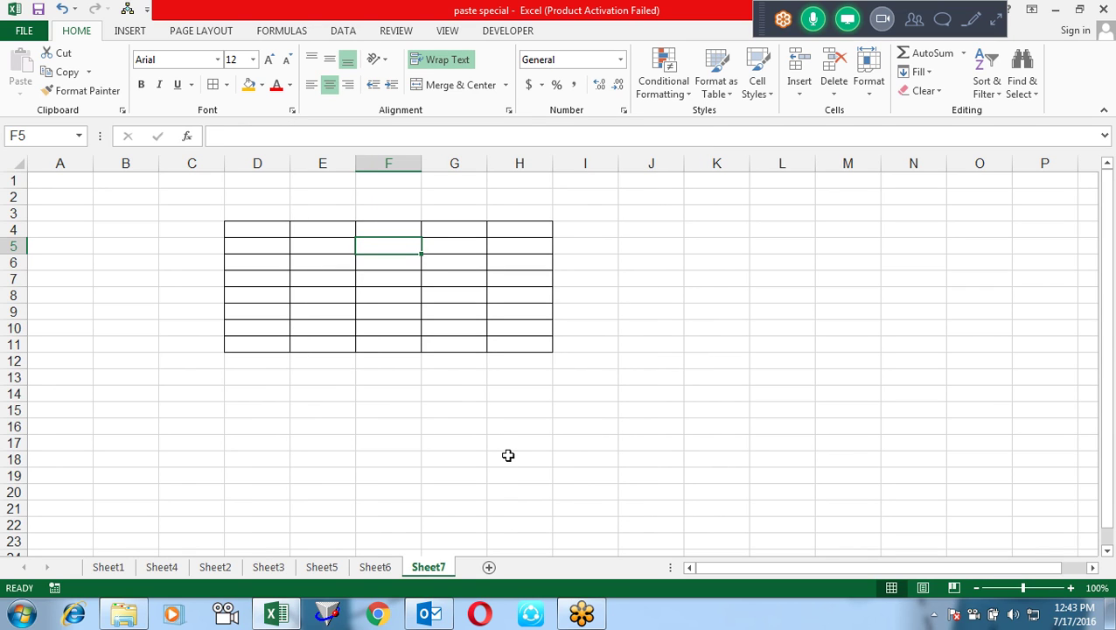
# Set Sheet7's page setup to Landscape, fitted to 1 page wide by 1 tall.
pyautogui.press('alt')
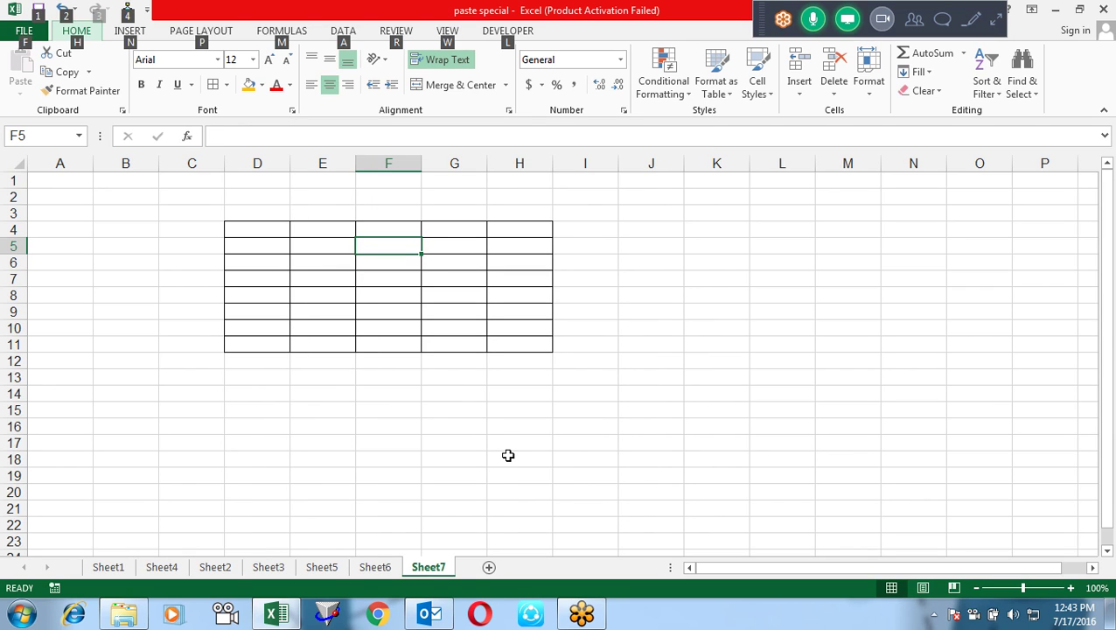
pyautogui.press('f')
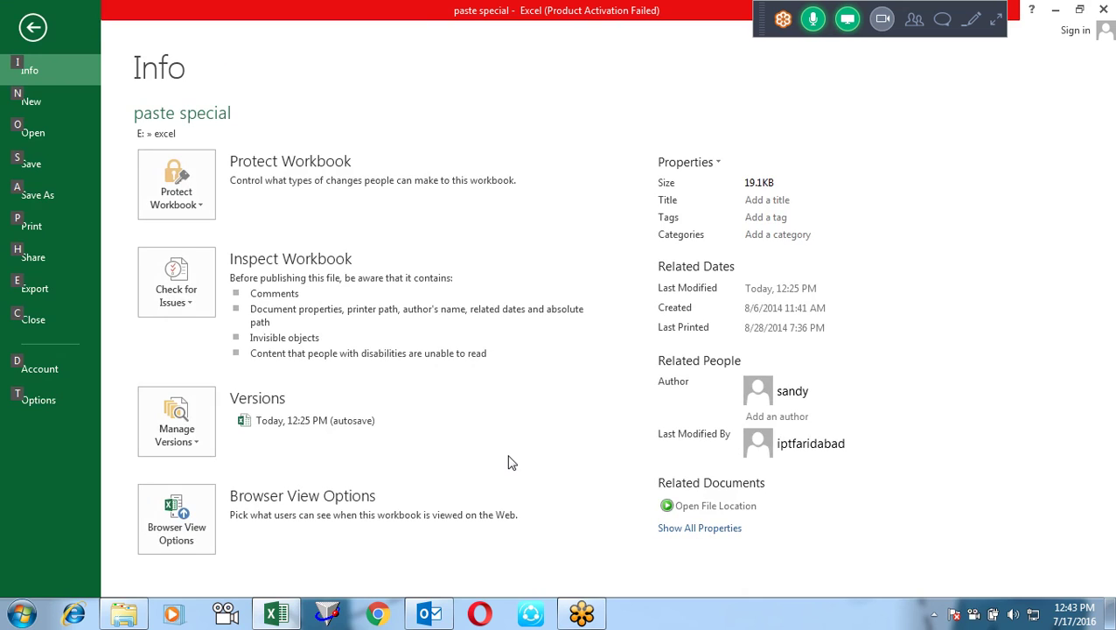
pyautogui.press('p')
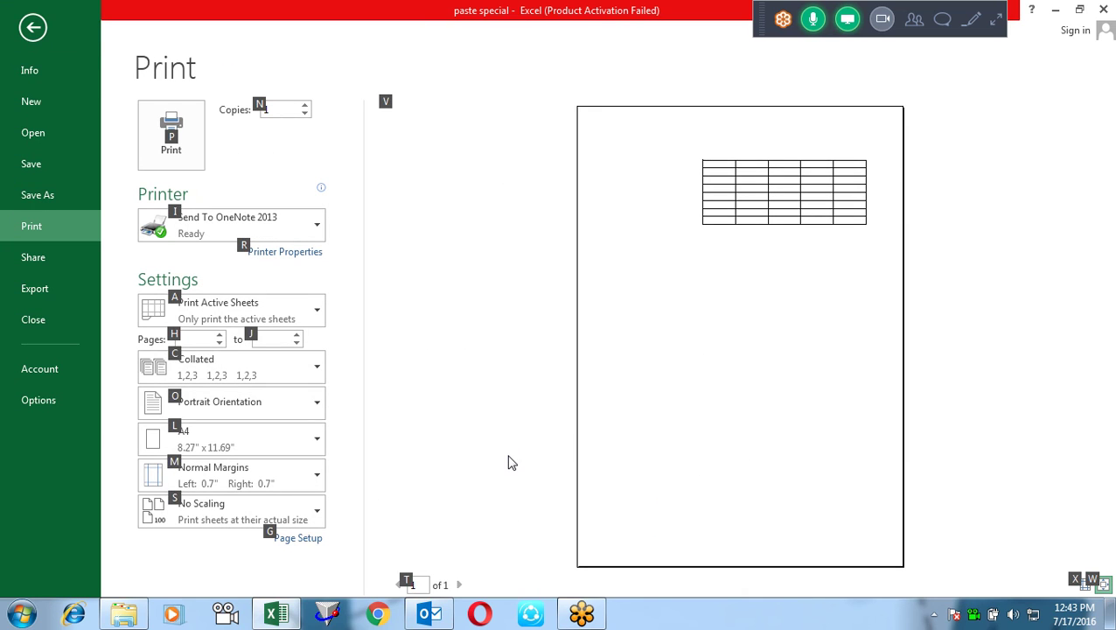
pyautogui.press('g')
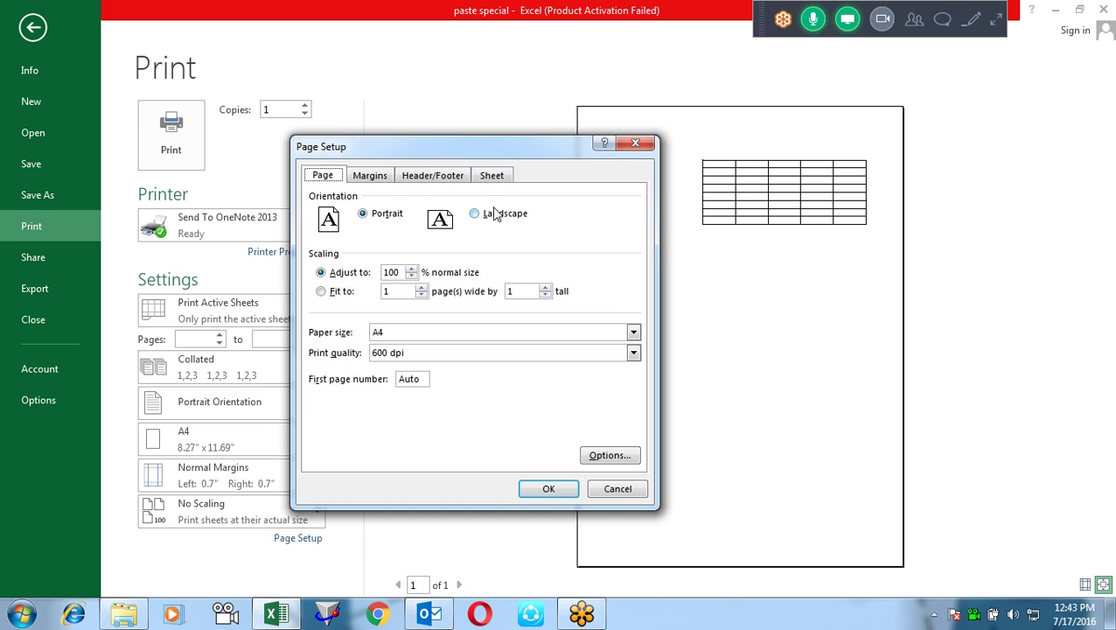
pyautogui.click(490, 228)
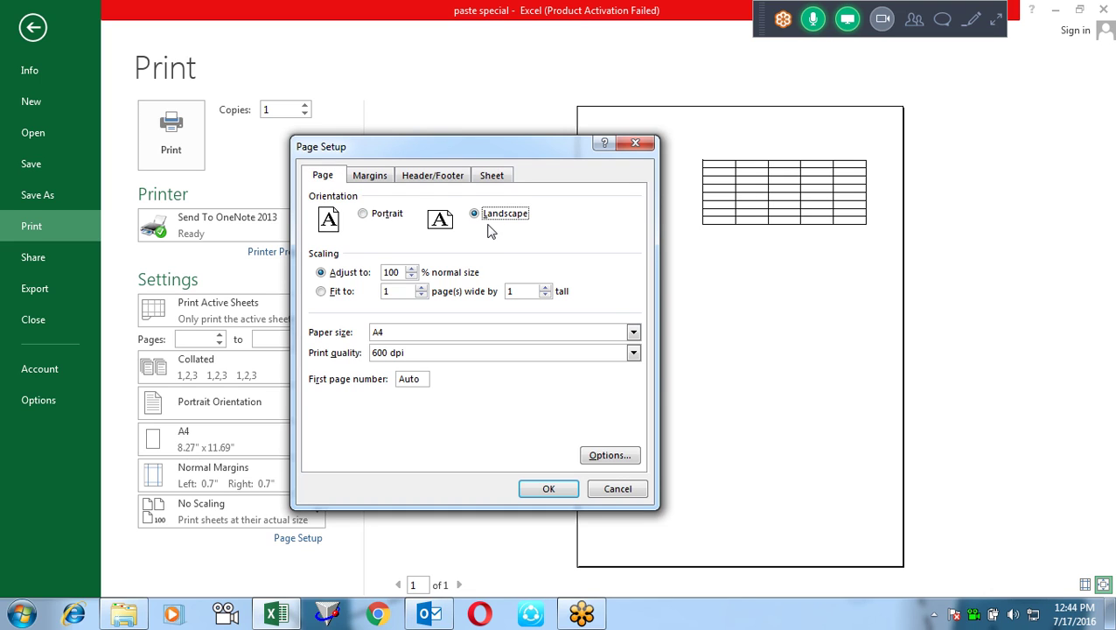
pyautogui.click(360, 294)
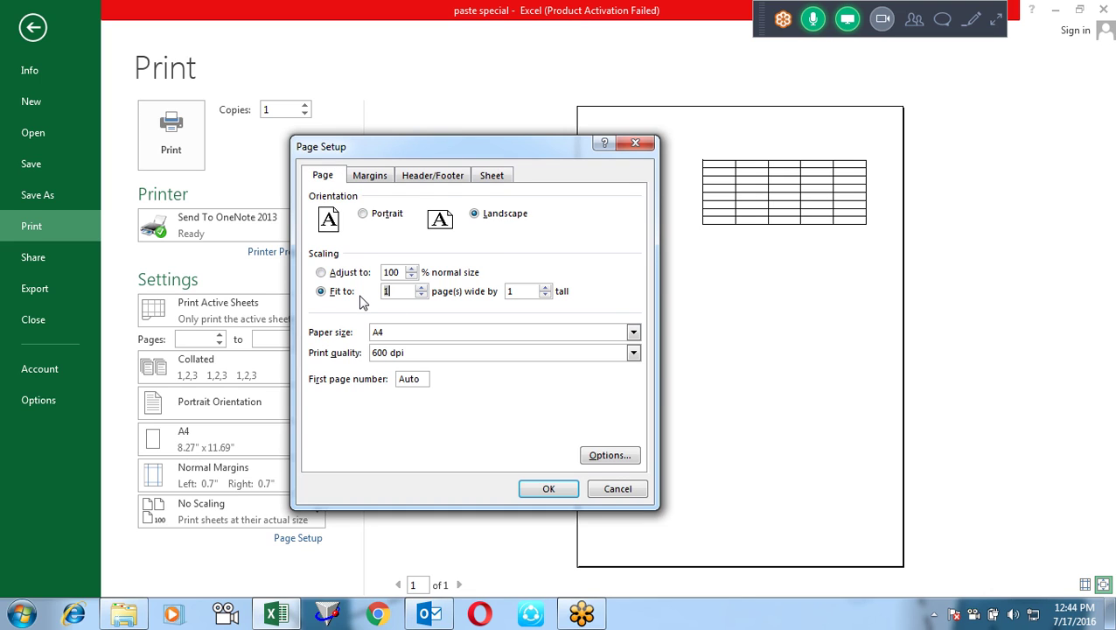
pyautogui.press('Return')
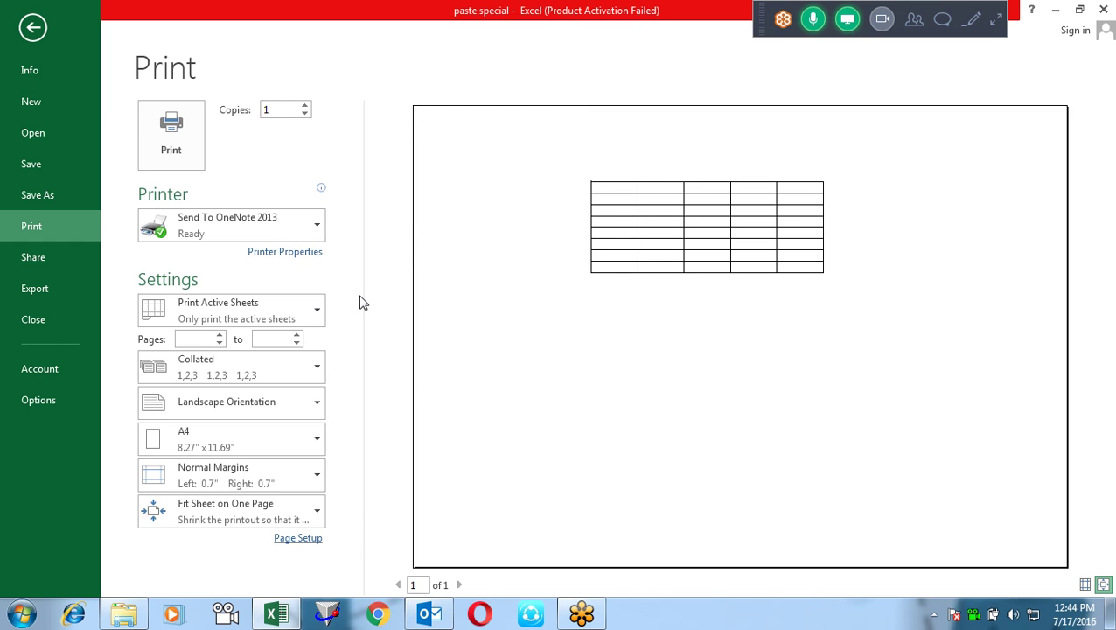
pyautogui.press('Escape')
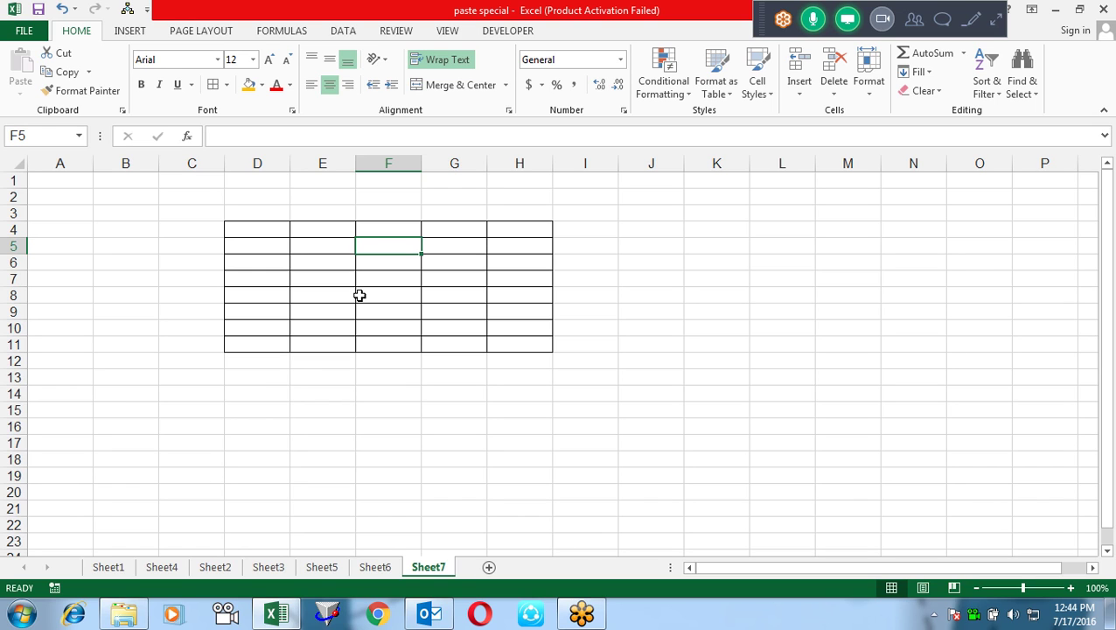
pyautogui.hotkey('alt', 'd')
pyautogui.press('p')
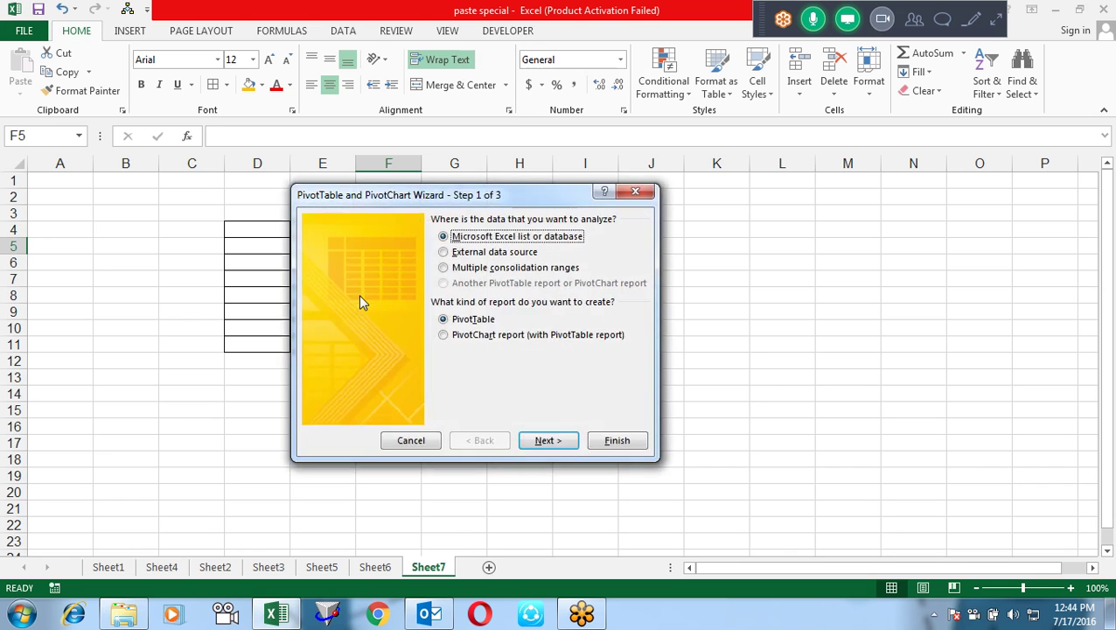
pyautogui.press('Return')
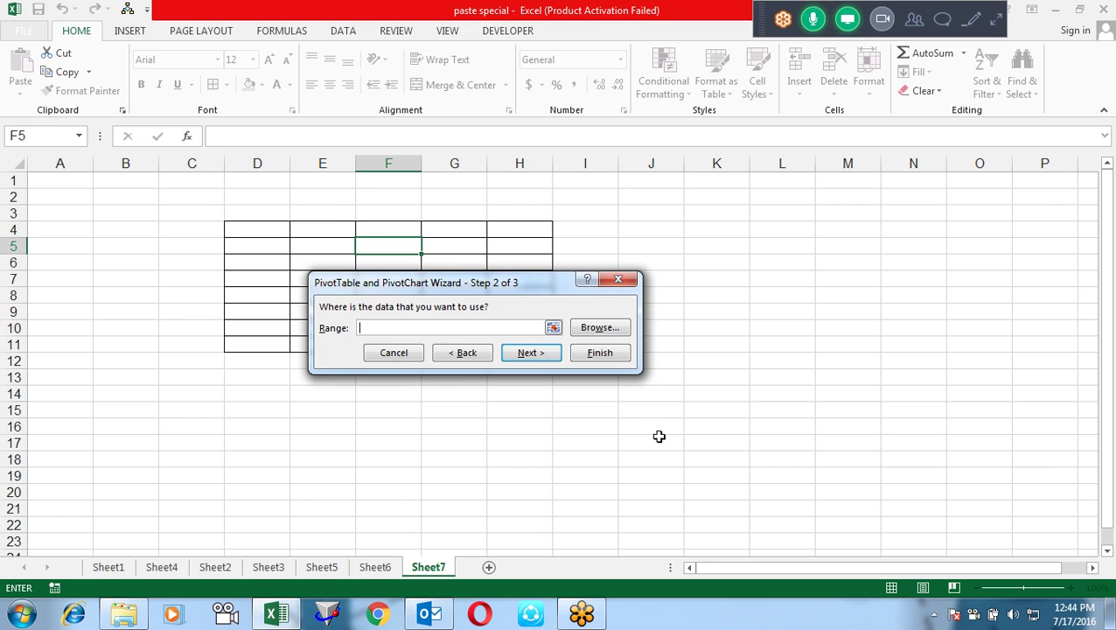
pyautogui.hotkey('alt', 'w')
pyautogui.press('Escape')
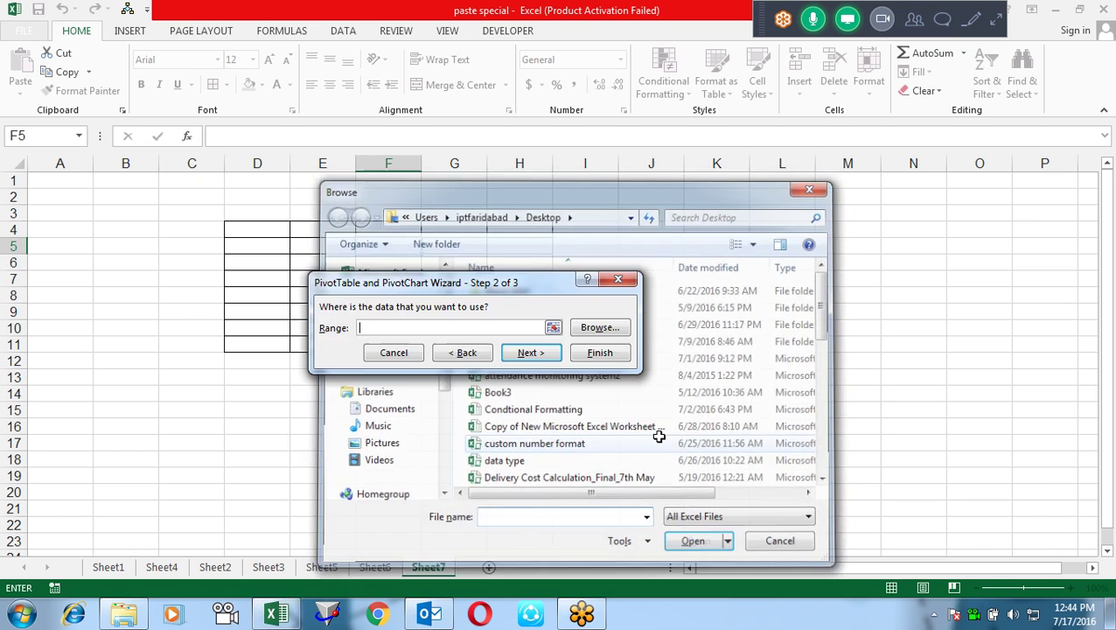
pyautogui.press('Escape')
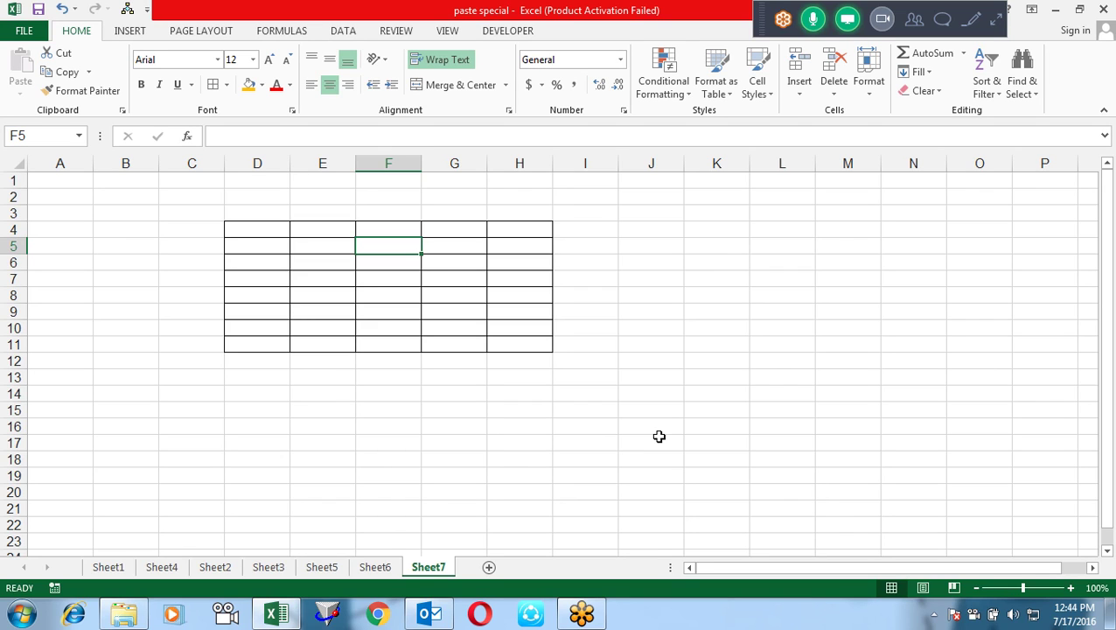
pyautogui.press('F5')
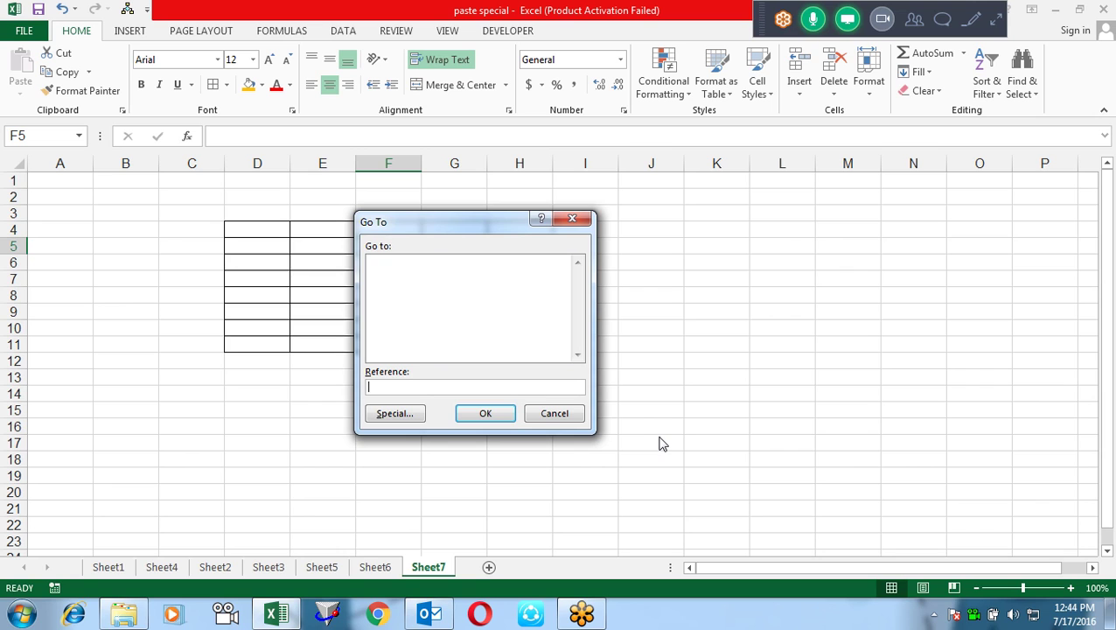
pyautogui.click(407, 419)
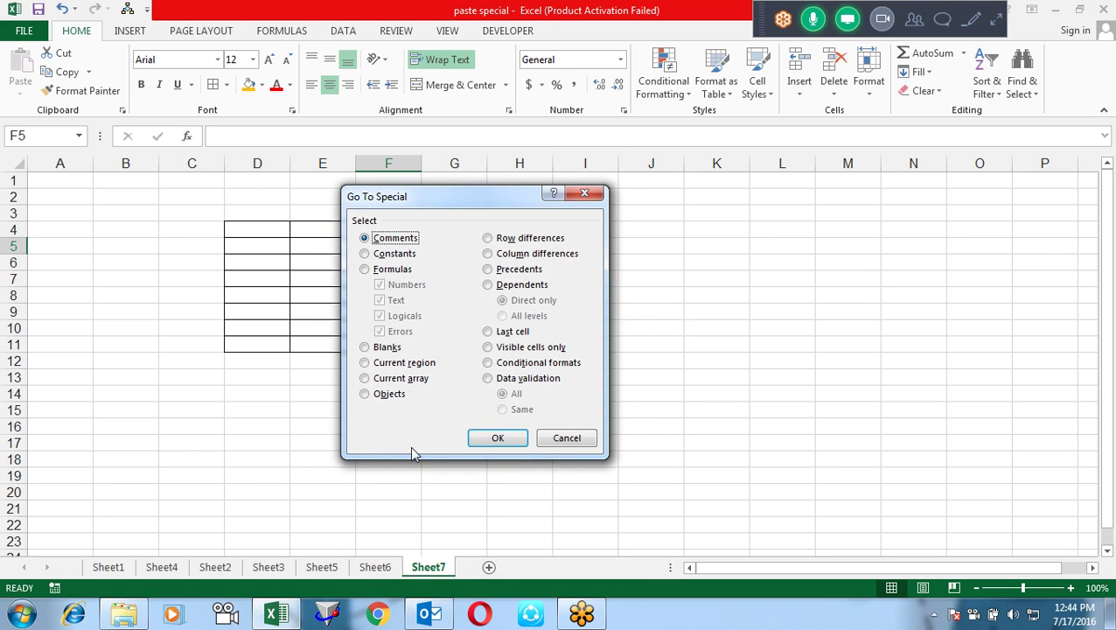
pyautogui.click(397, 353)
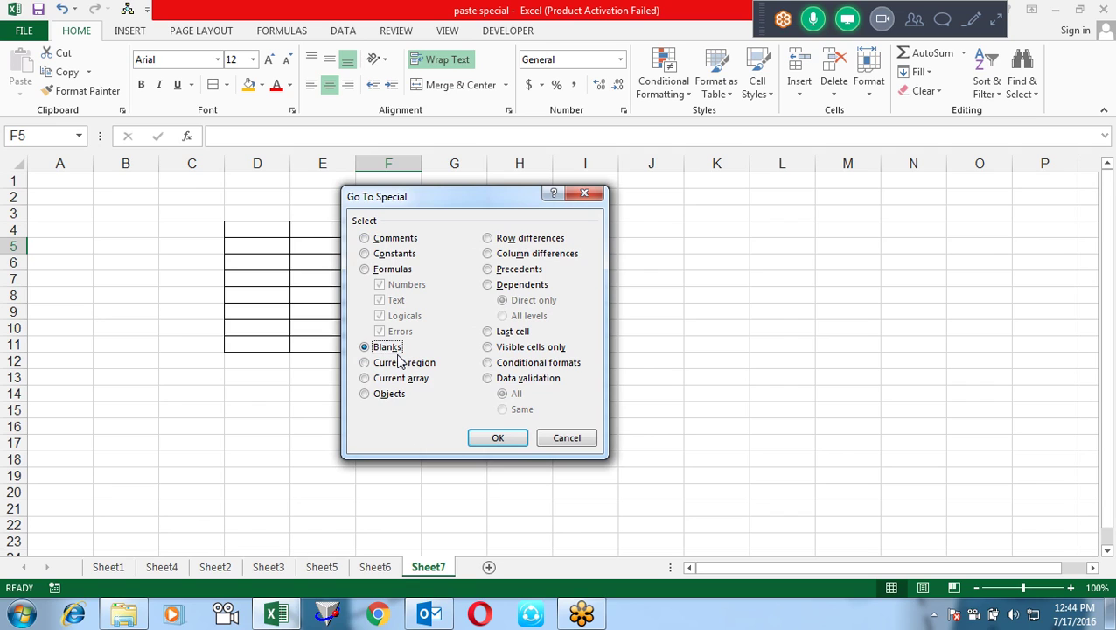
pyautogui.press('Escape')
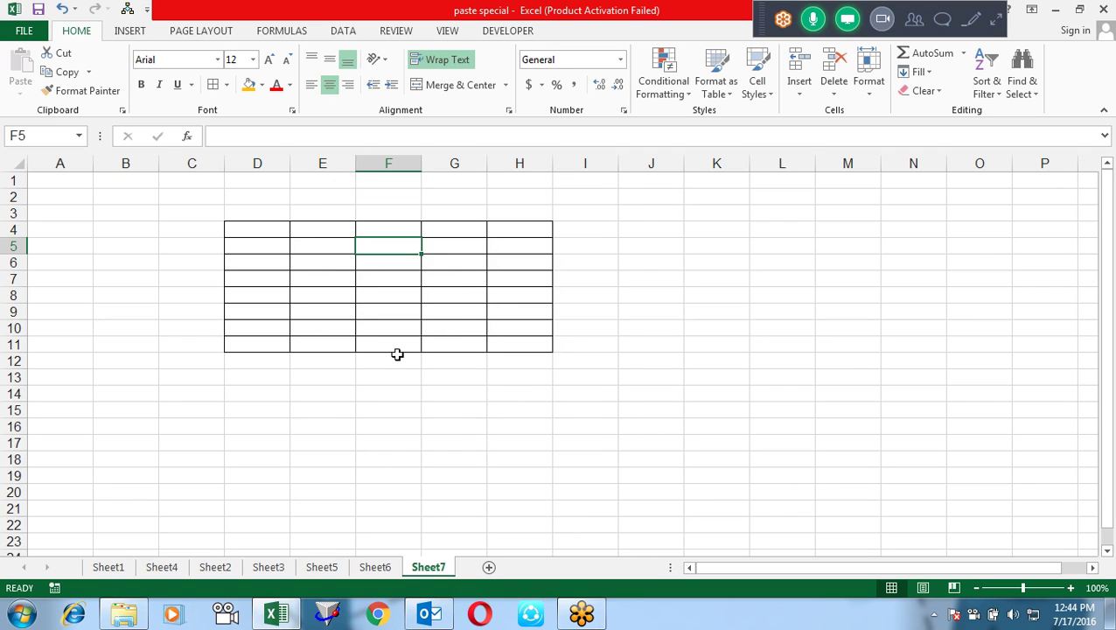
pyautogui.click(331, 305)
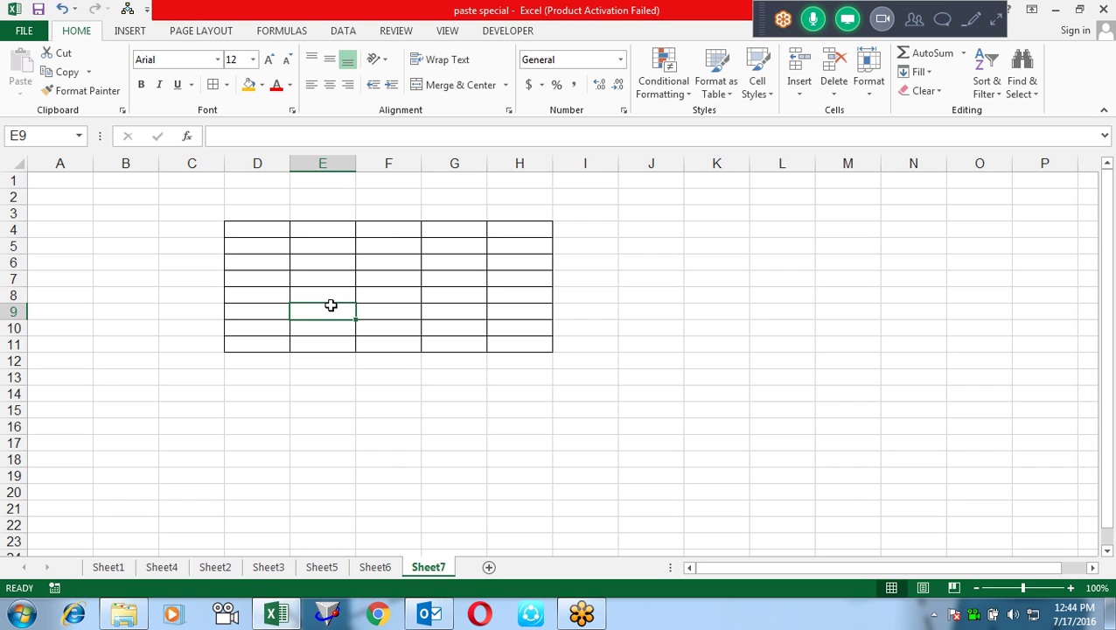
# Open Excel Help with F1 and search for 'keyboard shortcut'.
pyautogui.press('F1')
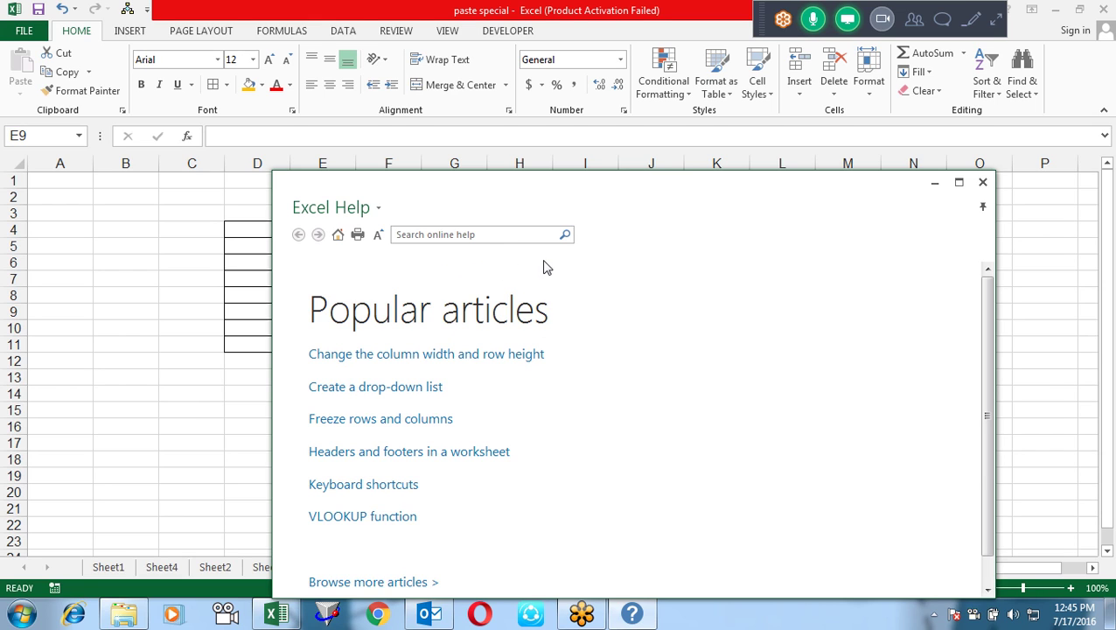
pyautogui.moveTo(641, 196); pyautogui.dragTo(538, 127)
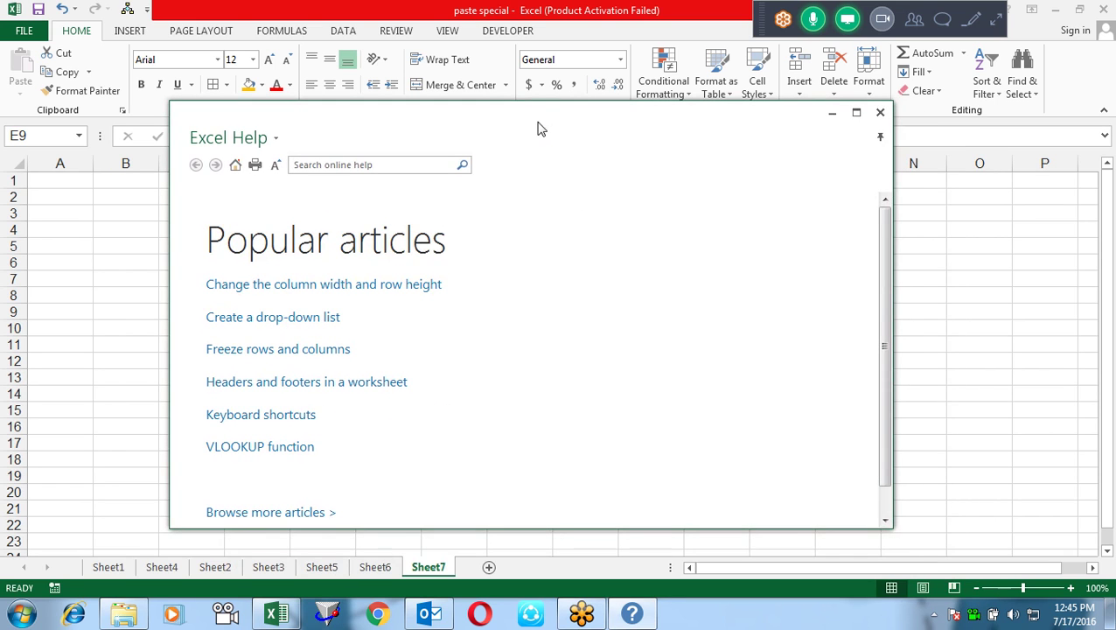
pyautogui.click(363, 164)
pyautogui.write('keyboard shortcut')
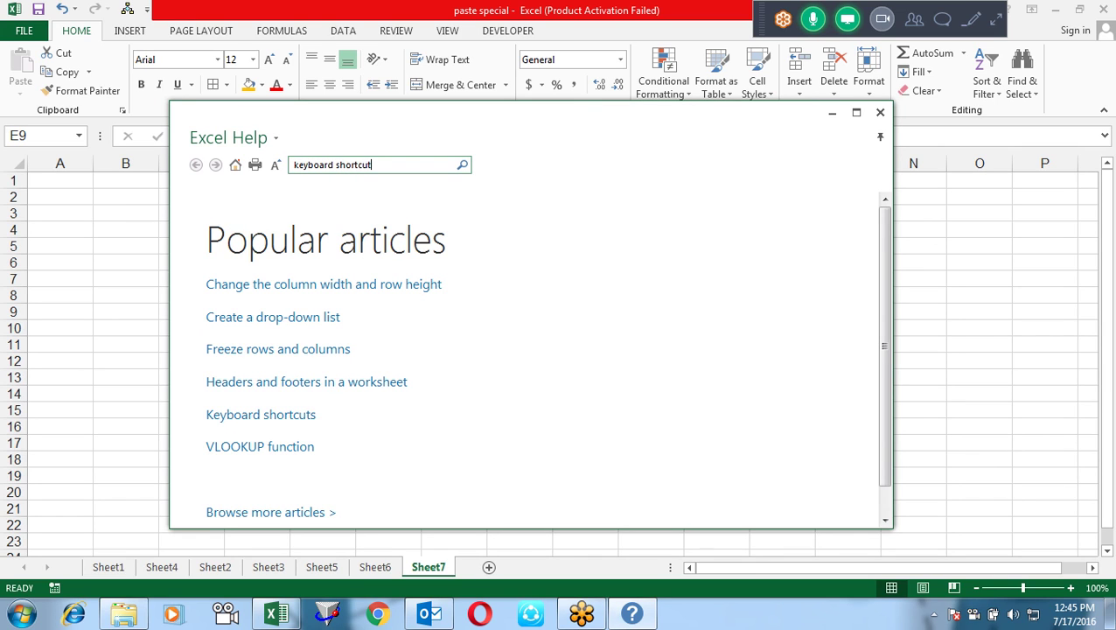
pyautogui.press('Return')
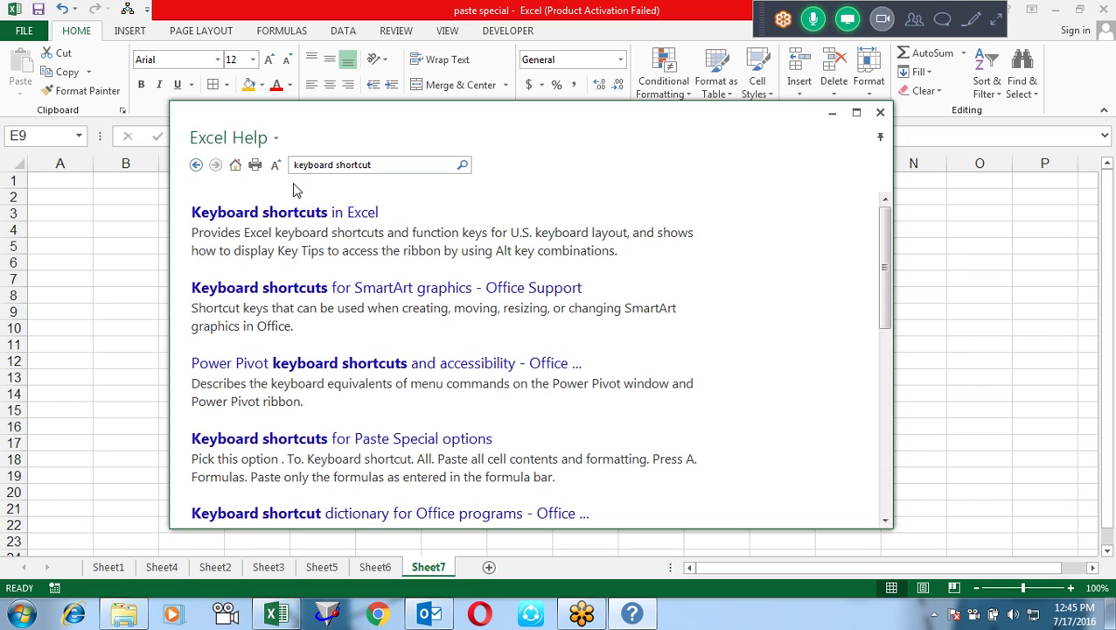
# Open the 'Keyboard shortcuts in Excel' article, maximize Help, and scroll through it.
pyautogui.click(350, 220)
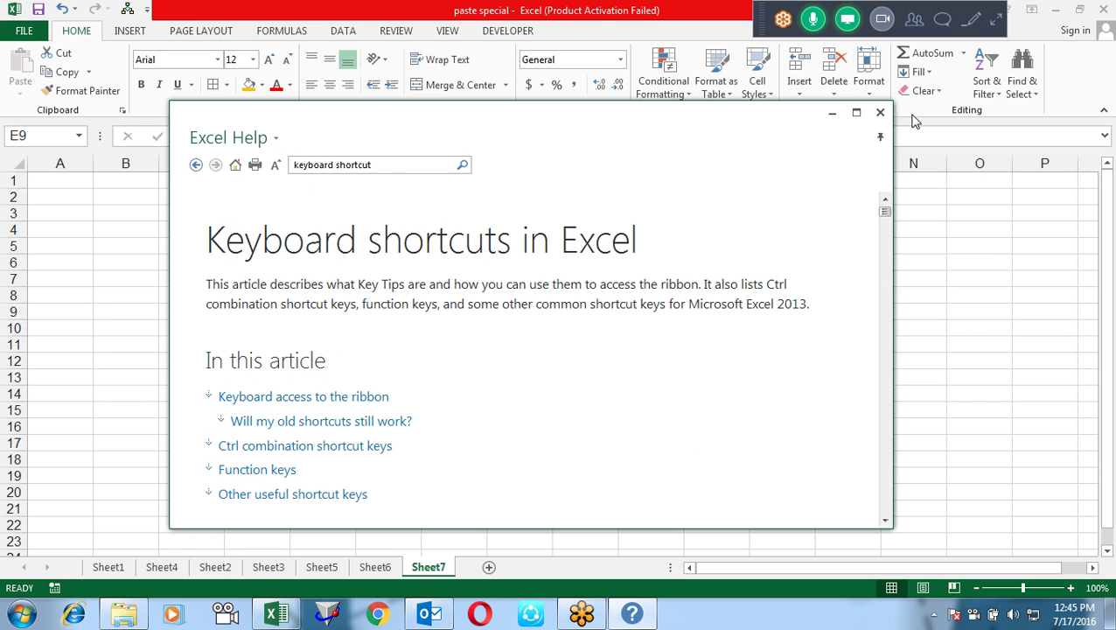
pyautogui.click(856, 113)
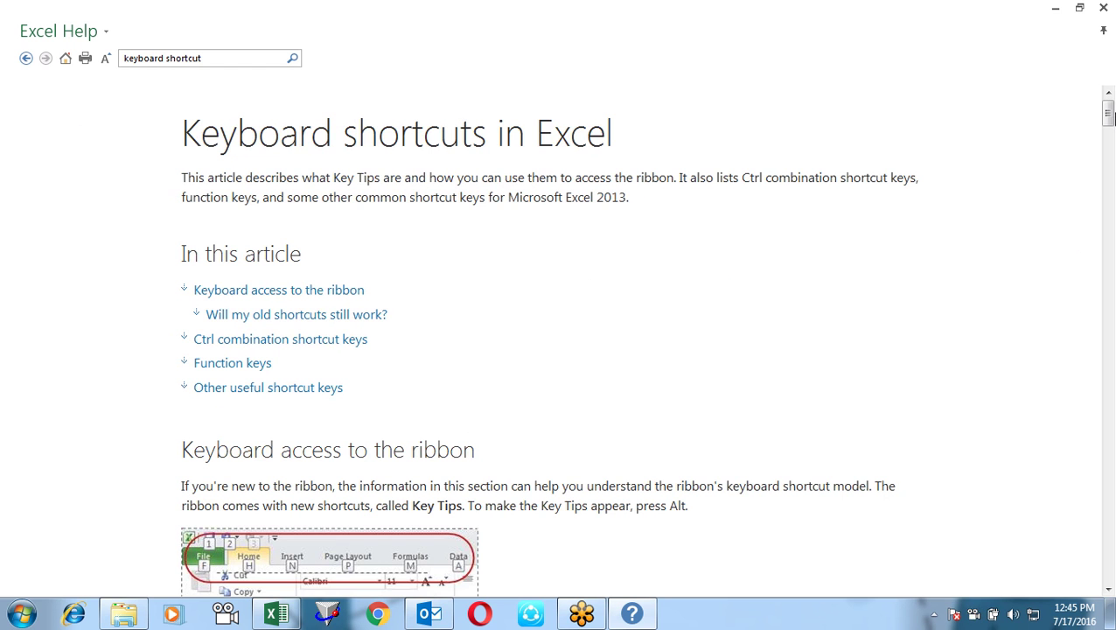
pyautogui.moveTo(1109, 114); pyautogui.dragTo(1110, 163)
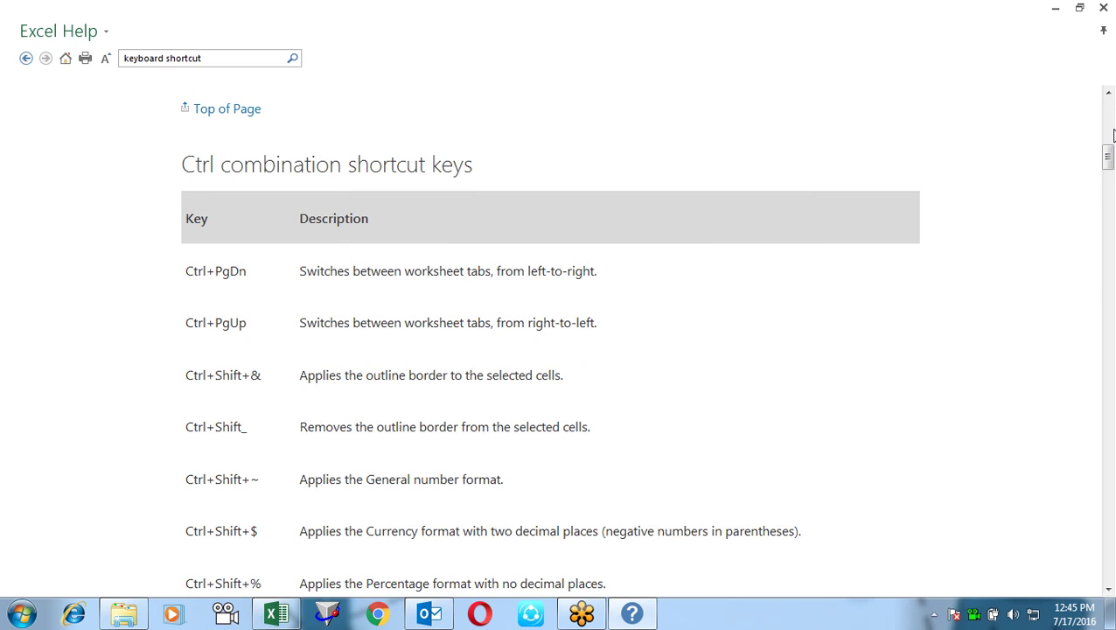
pyautogui.moveTo(1109, 149); pyautogui.dragTo(1109, 570)
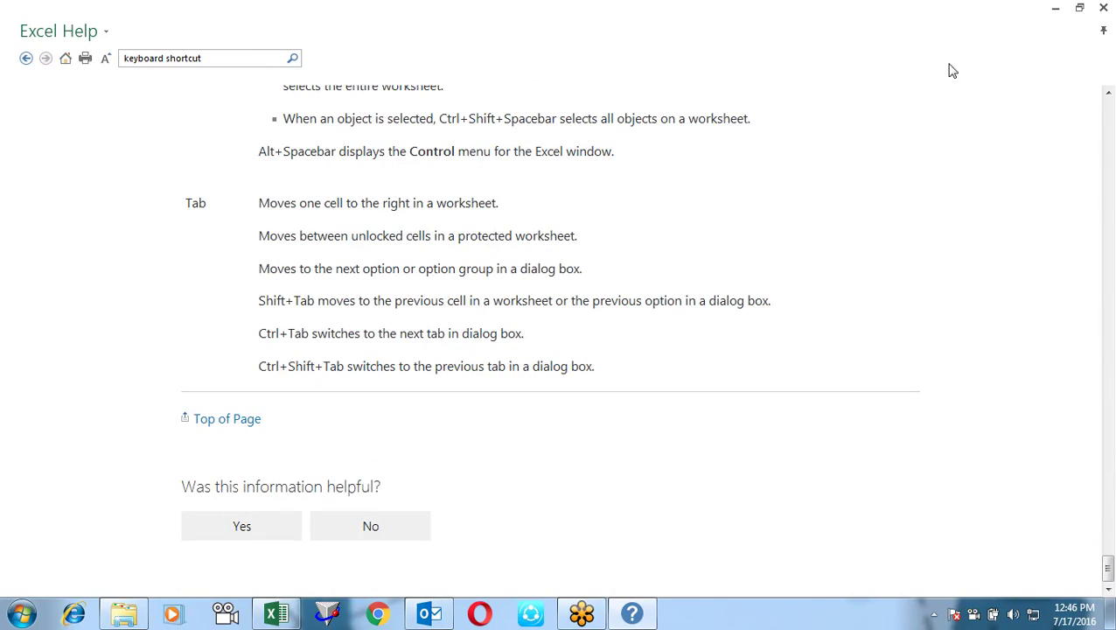
# Close Help, select cell L3, then reopen Help and search for 'limits'.
pyautogui.click(1104, 7)
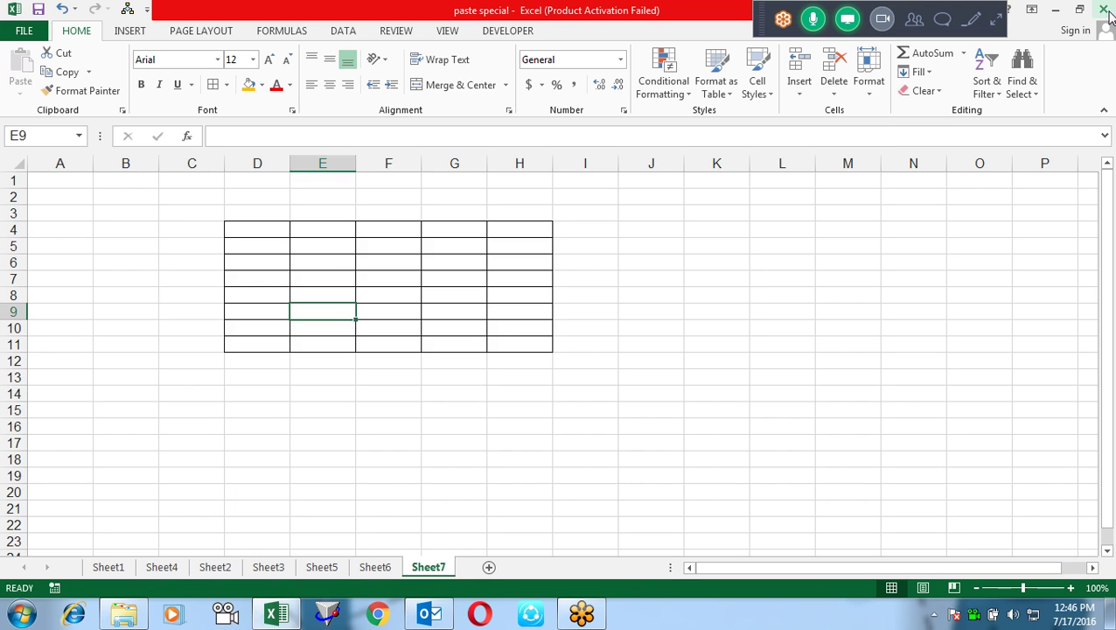
pyautogui.click(763, 215)
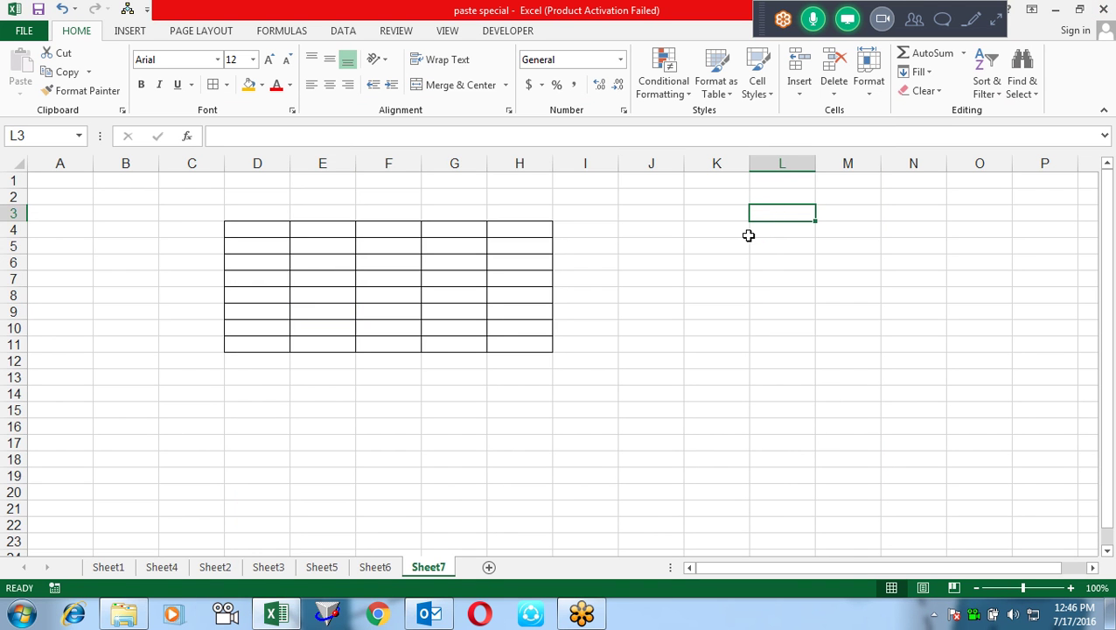
pyautogui.press('F1')
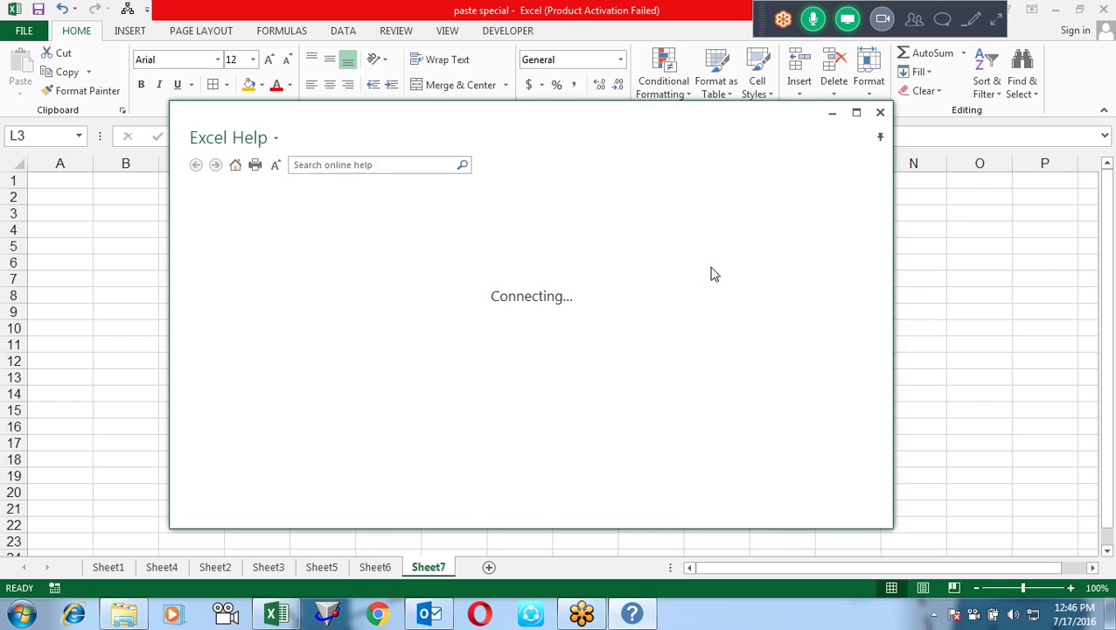
pyautogui.click(408, 170)
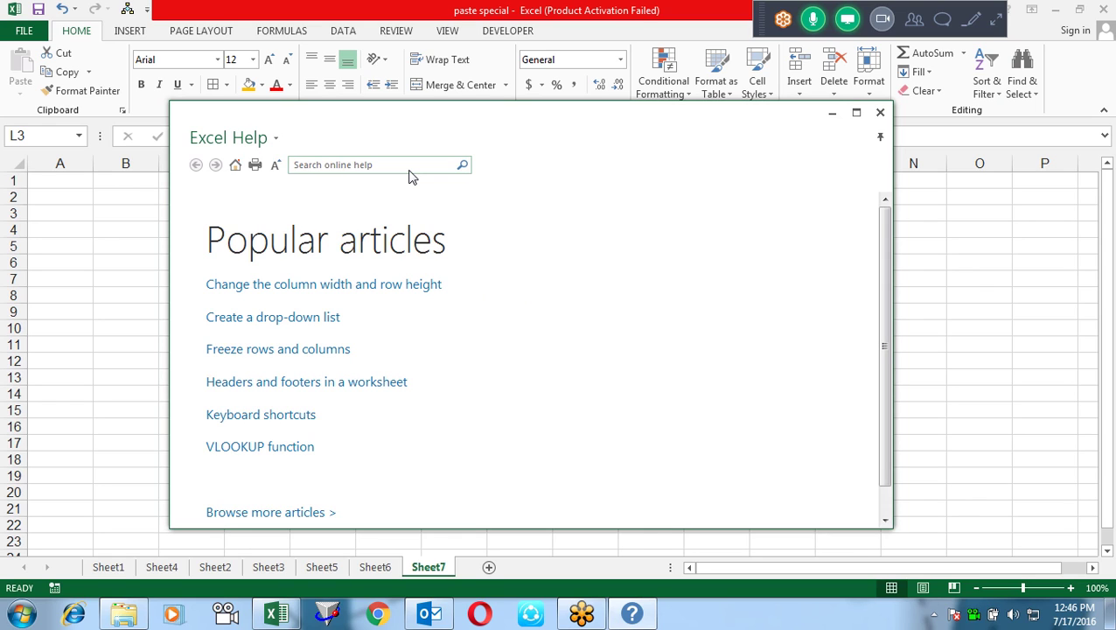
pyautogui.click(408, 175)
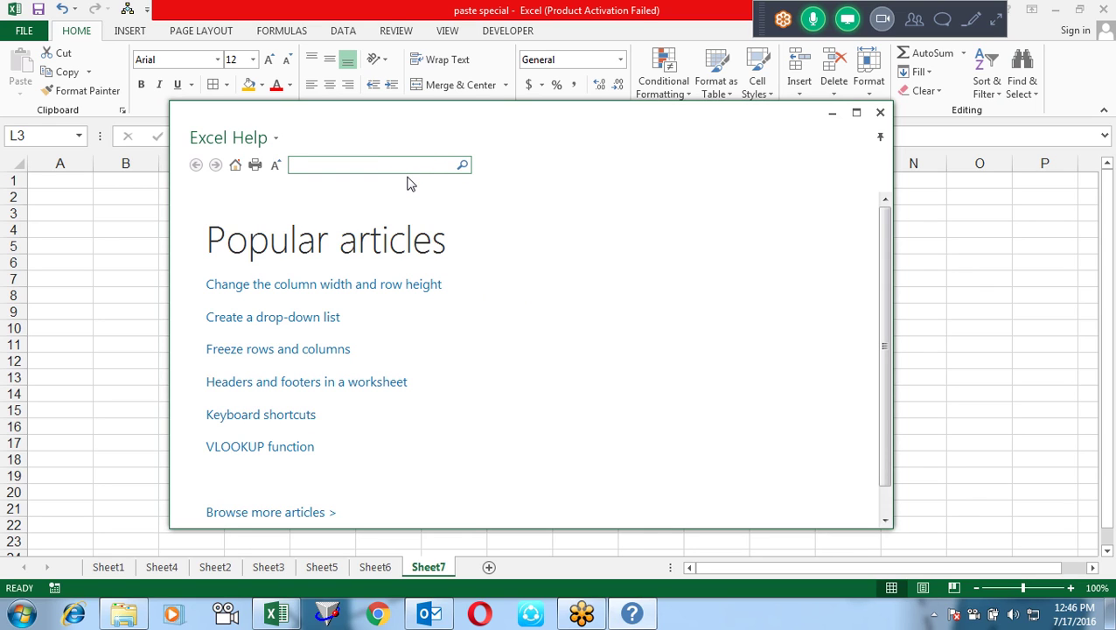
pyautogui.write('limits')
pyautogui.press('Return')
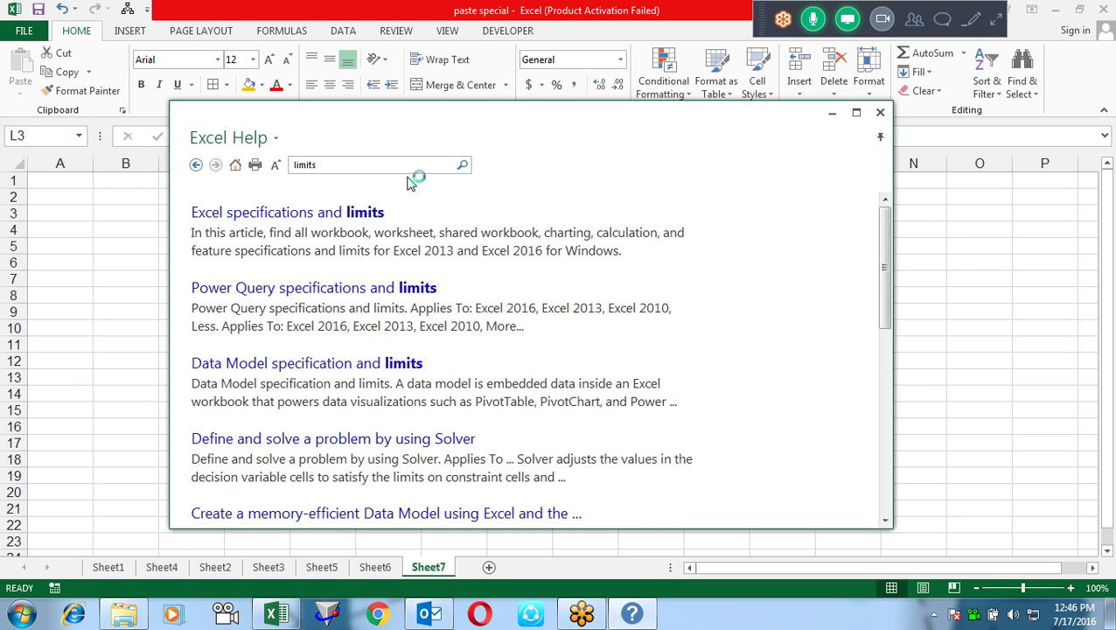
# Open 'Excel specifications and limits' full-screen and mark column width 255, row height 409, page breaks.
pyautogui.click(302, 226)
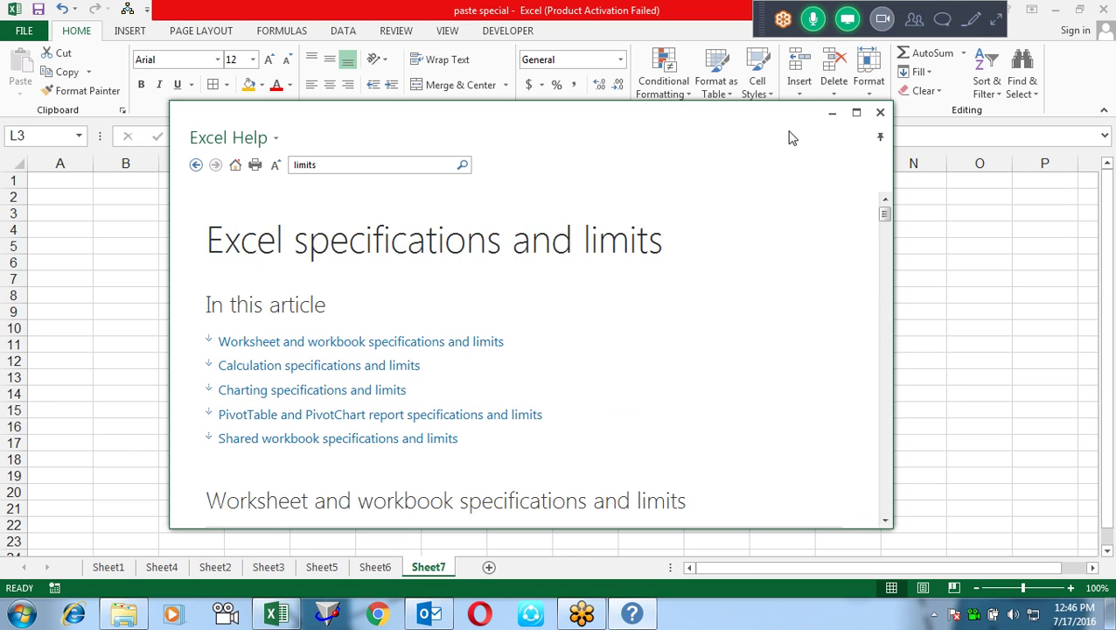
pyautogui.click(856, 112)
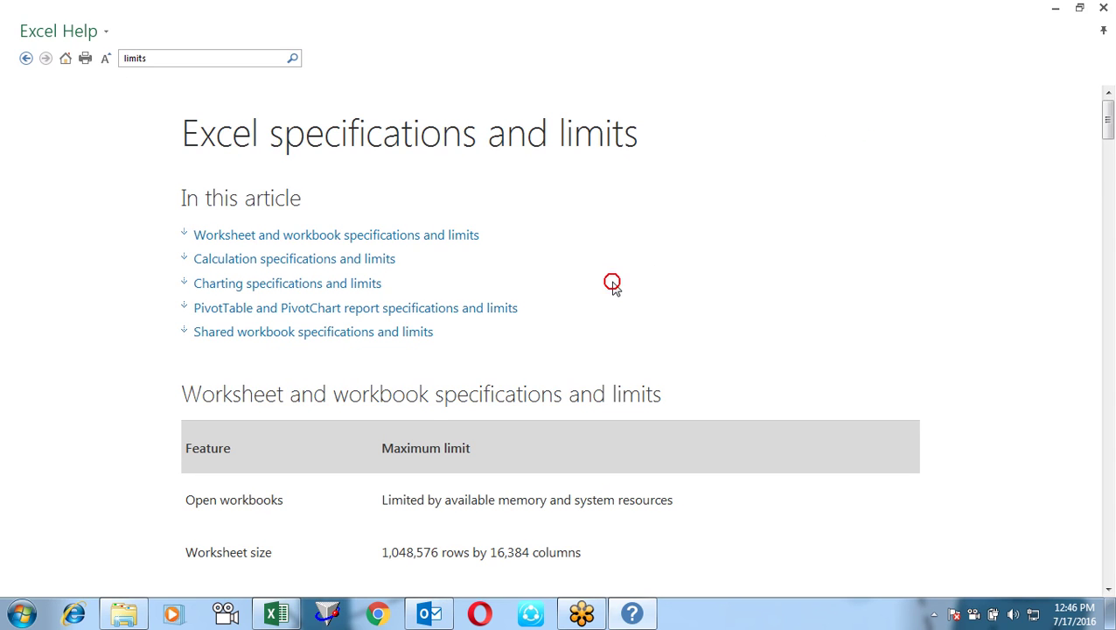
pyautogui.scroll(-3, 613, 288)
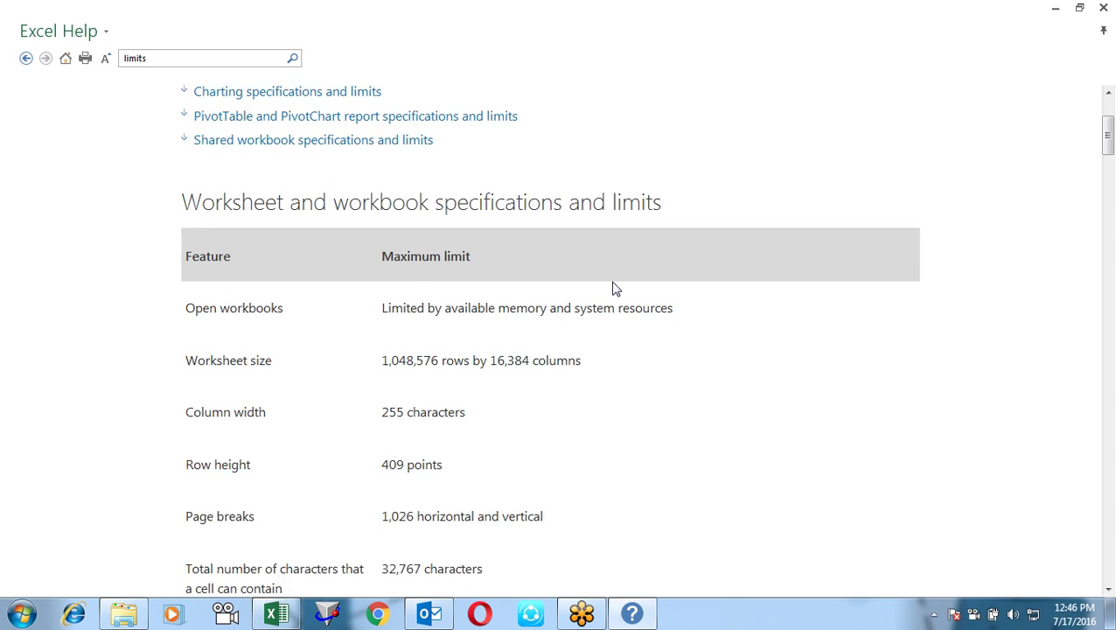
pyautogui.scroll(-2, 615, 288)
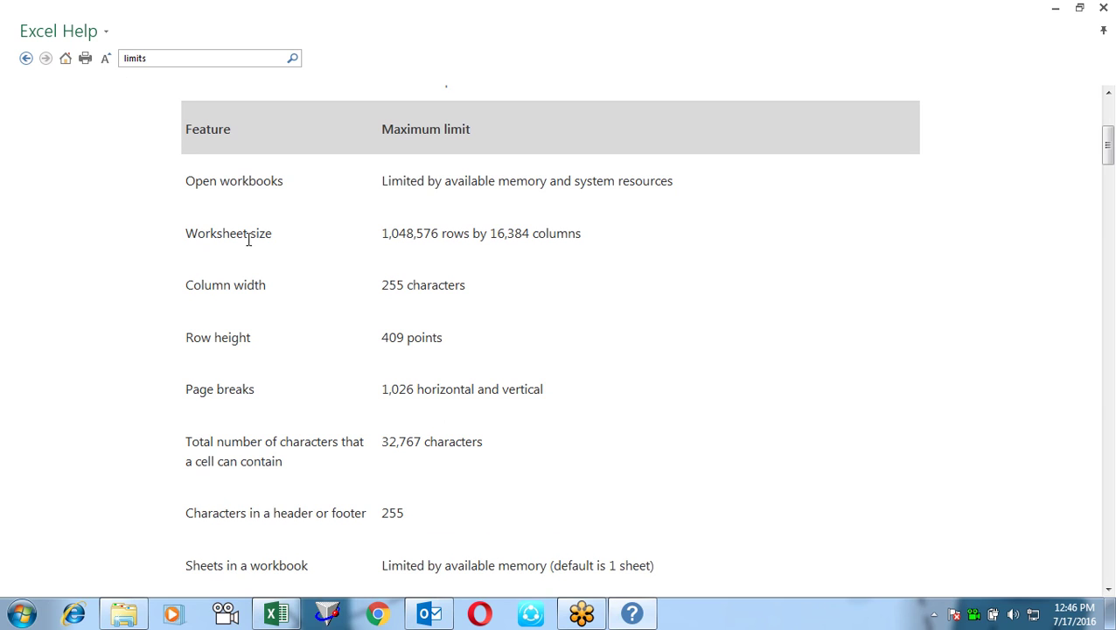
pyautogui.moveTo(386, 233); pyautogui.dragTo(470, 232)
pyautogui.moveTo(376, 285); pyautogui.dragTo(465, 285)
pyautogui.moveTo(383, 337); pyautogui.dragTo(425, 332)
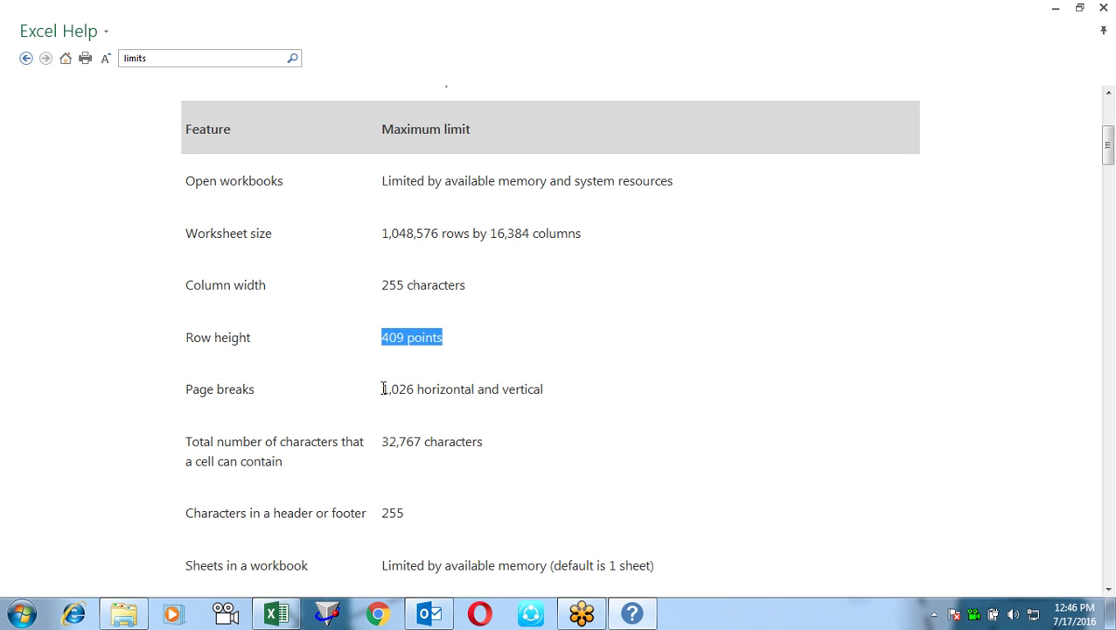
pyautogui.moveTo(381, 388); pyautogui.dragTo(512, 372)
pyautogui.click(528, 451)
# Scroll down and mark the 64,000 unique cell formats limit.
pyautogui.scroll(-1, 528, 451)
pyautogui.scroll(-2, 528, 456)
pyautogui.scroll(-2, 528, 456)
pyautogui.scroll(-1, 529, 455)
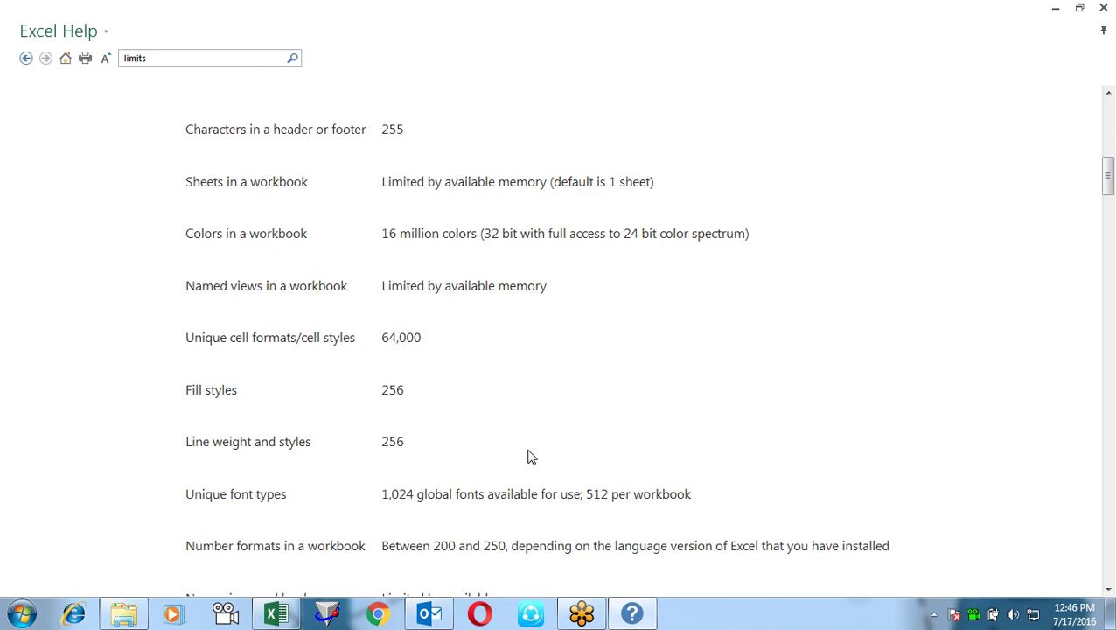
pyautogui.scroll(-1, 528, 456)
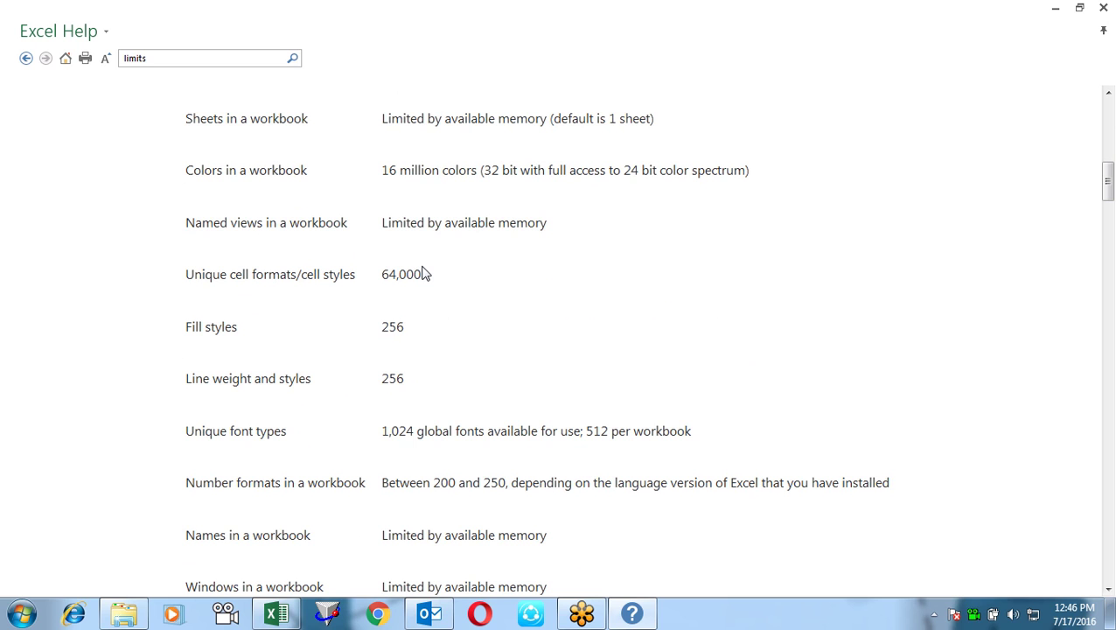
pyautogui.moveTo(420, 273); pyautogui.dragTo(379, 274)
pyautogui.click(479, 368)
# Mark the limits for undo levels (100), sort references (64), and filter list items (10,000).
pyautogui.scroll(-1, 478, 367)
pyautogui.scroll(-3, 479, 368)
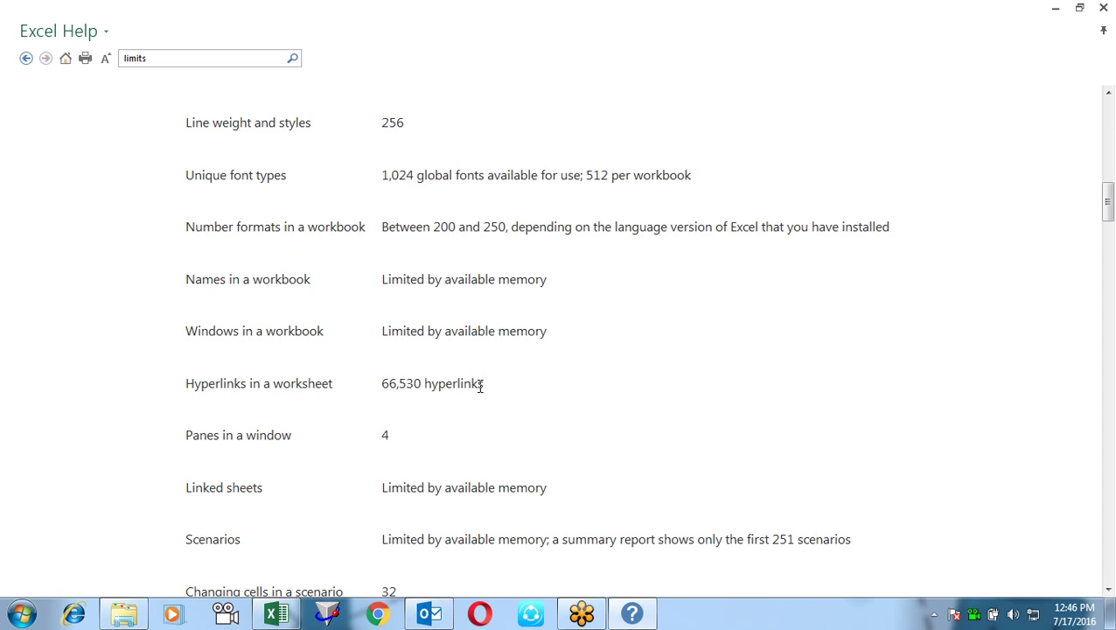
pyautogui.scroll(-1, 479, 385)
pyautogui.scroll(-1, 479, 392)
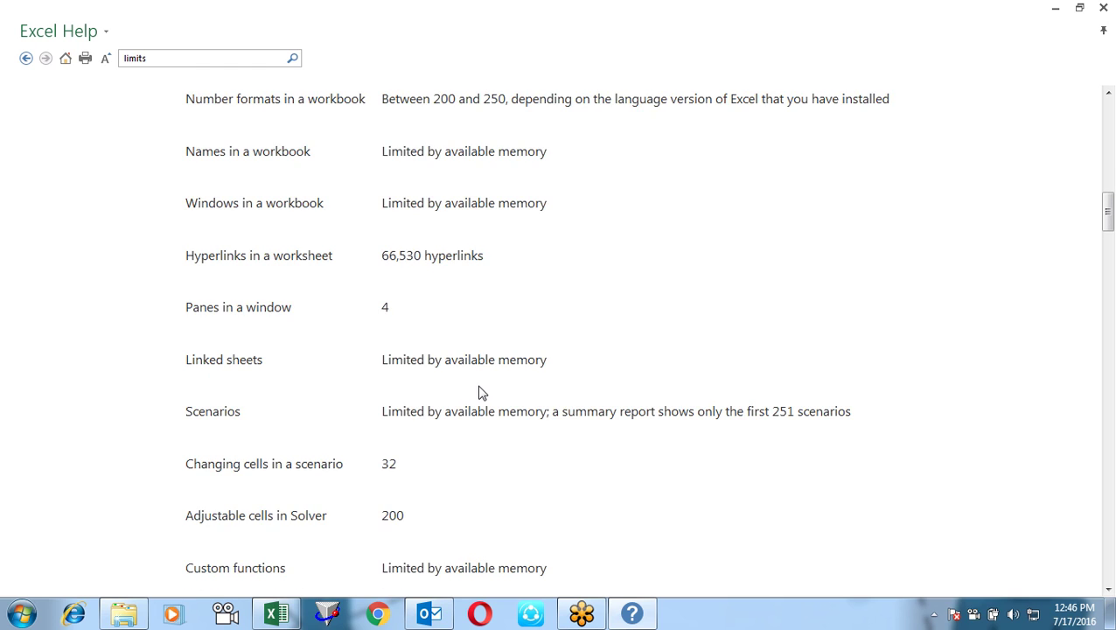
pyautogui.scroll(-2, 479, 391)
pyautogui.scroll(-1, 480, 392)
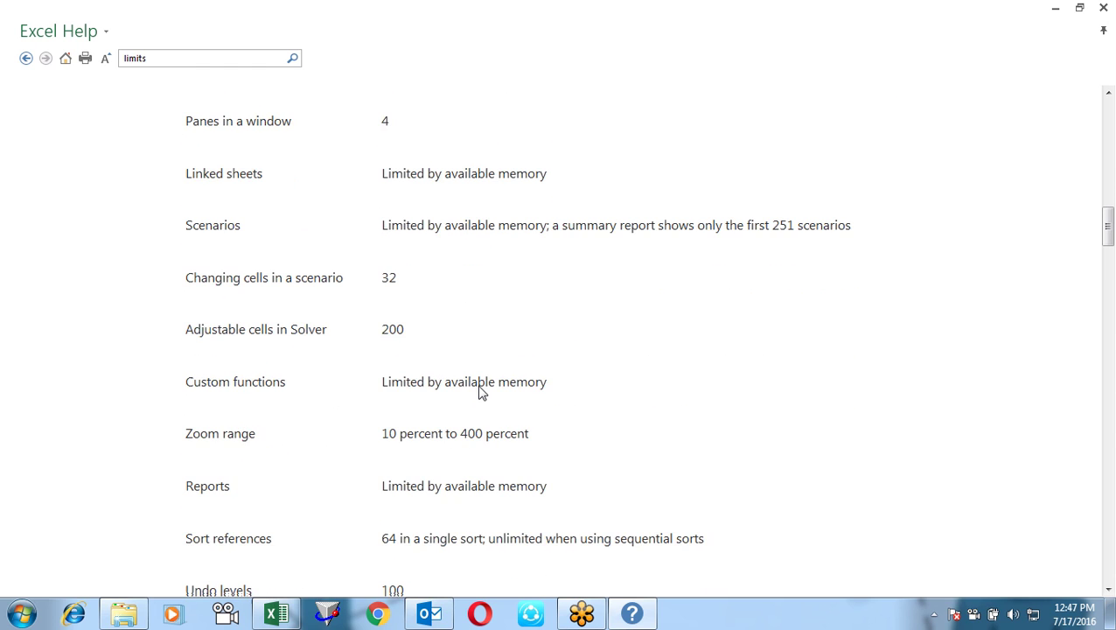
pyautogui.scroll(-1, 480, 392)
pyautogui.scroll(-1, 480, 391)
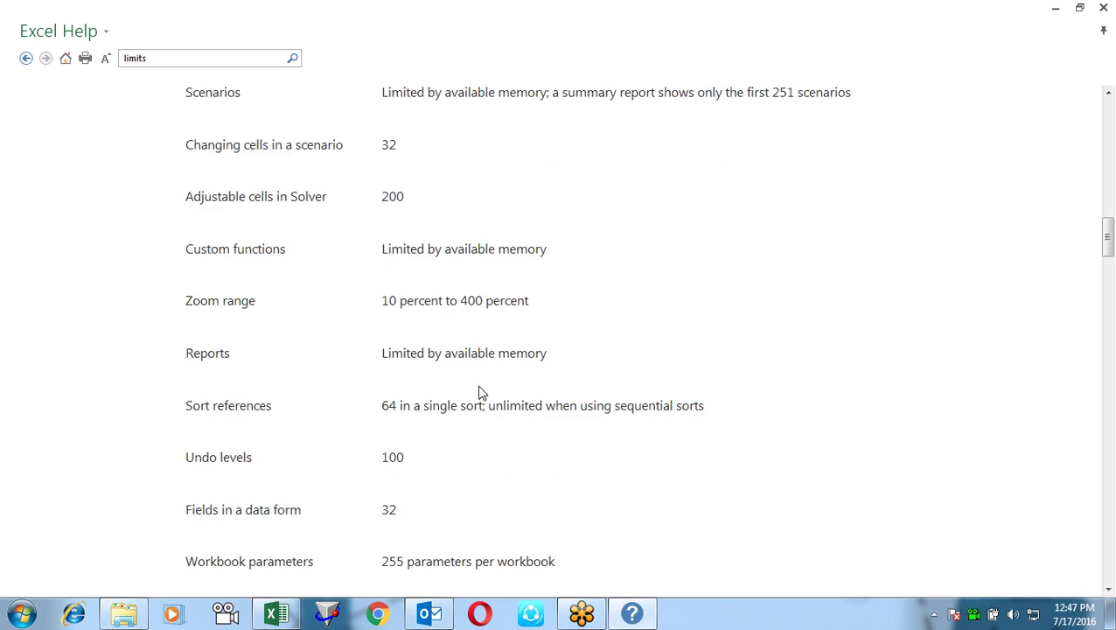
pyautogui.scroll(-1, 479, 392)
pyautogui.scroll(-1, 480, 392)
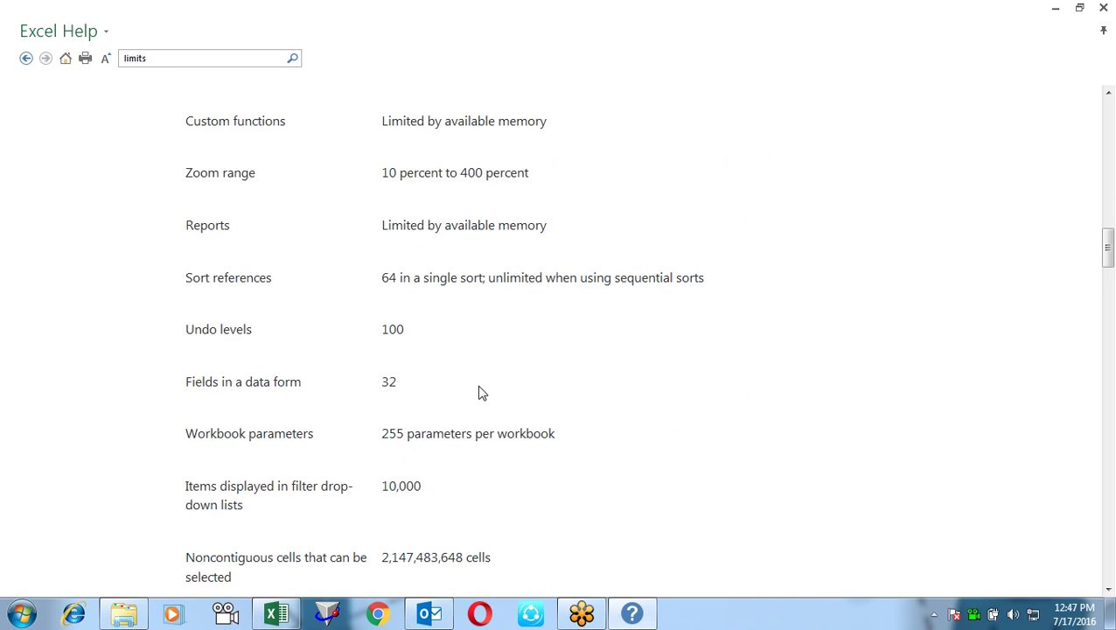
pyautogui.moveTo(410, 330); pyautogui.dragTo(368, 332)
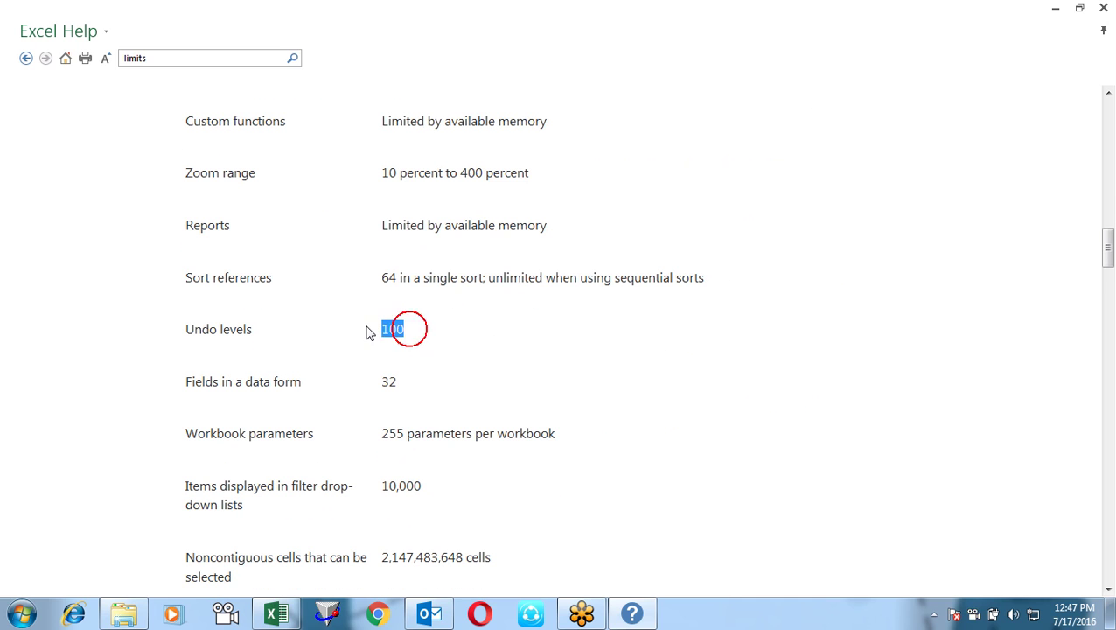
pyautogui.moveTo(379, 278); pyautogui.dragTo(409, 277)
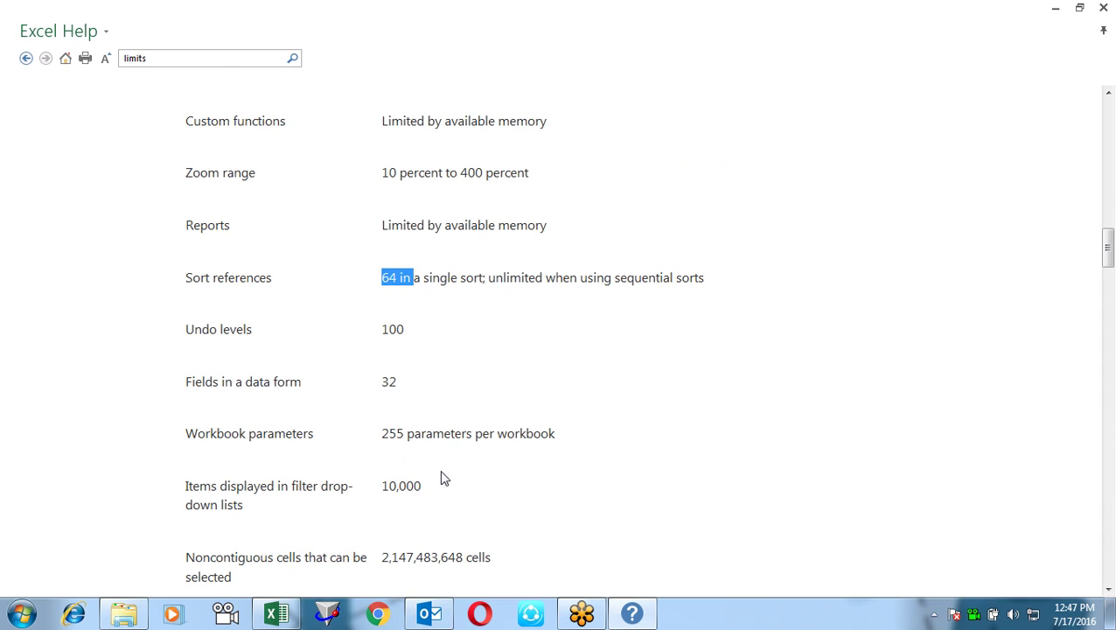
pyautogui.moveTo(254, 487)
pyautogui.mouseDown()
pyautogui.moveTo(344, 485)
pyautogui.moveTo(344, 497)
pyautogui.mouseUp()
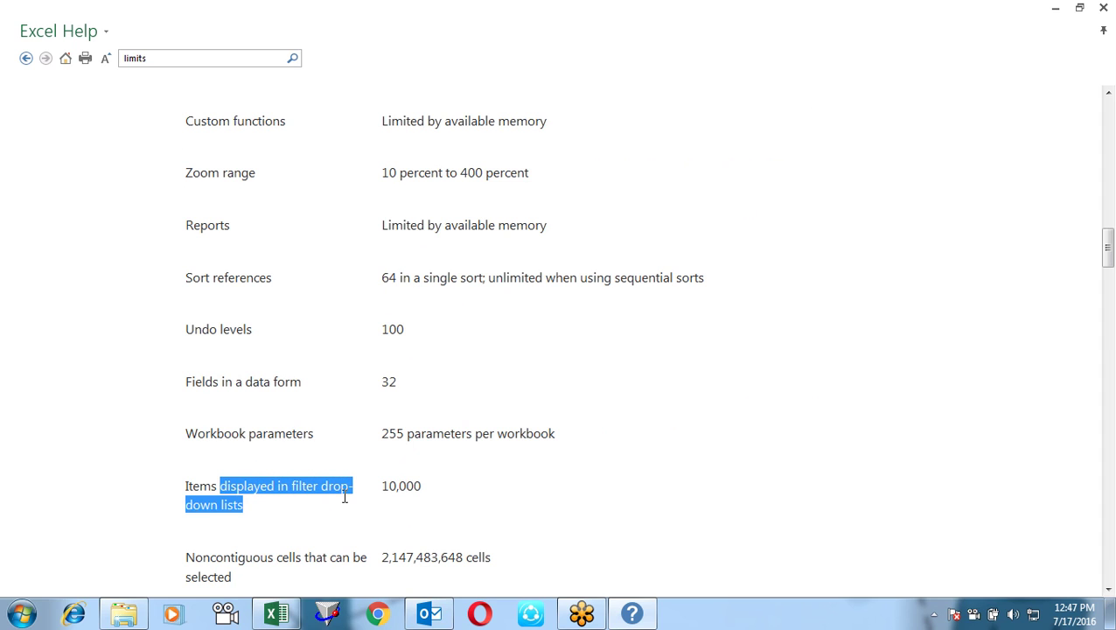
pyautogui.moveTo(427, 488)
pyautogui.mouseDown()
pyautogui.moveTo(374, 499)
pyautogui.moveTo(386, 496)
pyautogui.mouseUp()
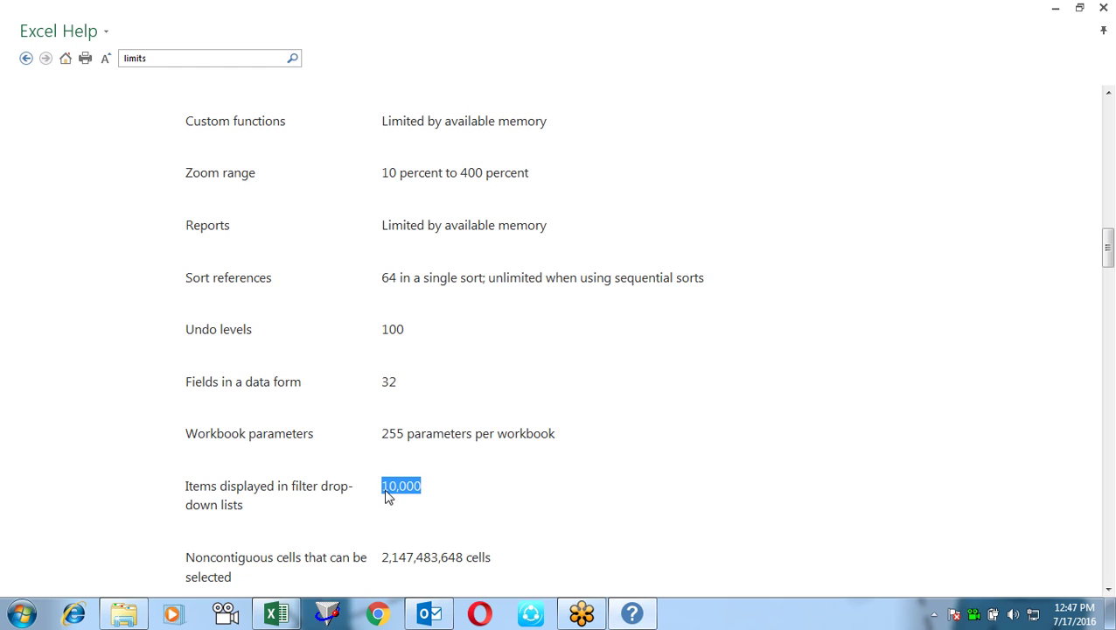
# Mark the formula limits: 16,384 bytes internal length, 8,192 characters, 64 nested levels.
pyautogui.scroll(-3, 388, 494)
pyautogui.scroll(-3, 387, 493)
pyautogui.scroll(-3, 387, 492)
pyautogui.scroll(-3, 386, 490)
pyautogui.scroll(-2, 385, 489)
pyautogui.scroll(-4, 385, 492)
pyautogui.scroll(-2, 388, 495)
pyautogui.scroll(-2, 388, 496)
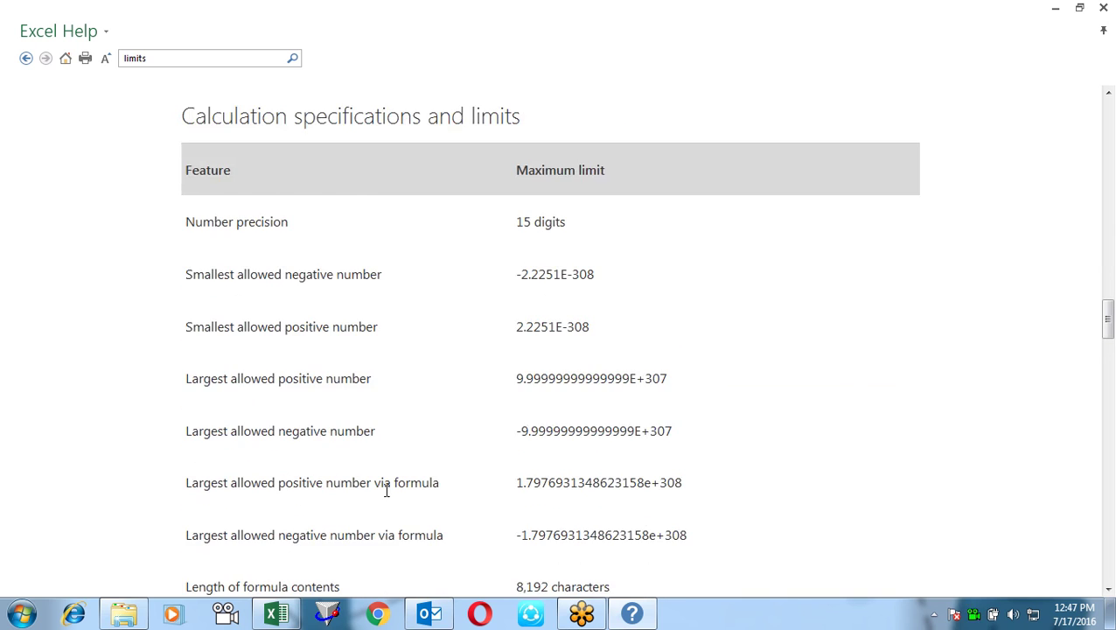
pyautogui.scroll(-4, 388, 497)
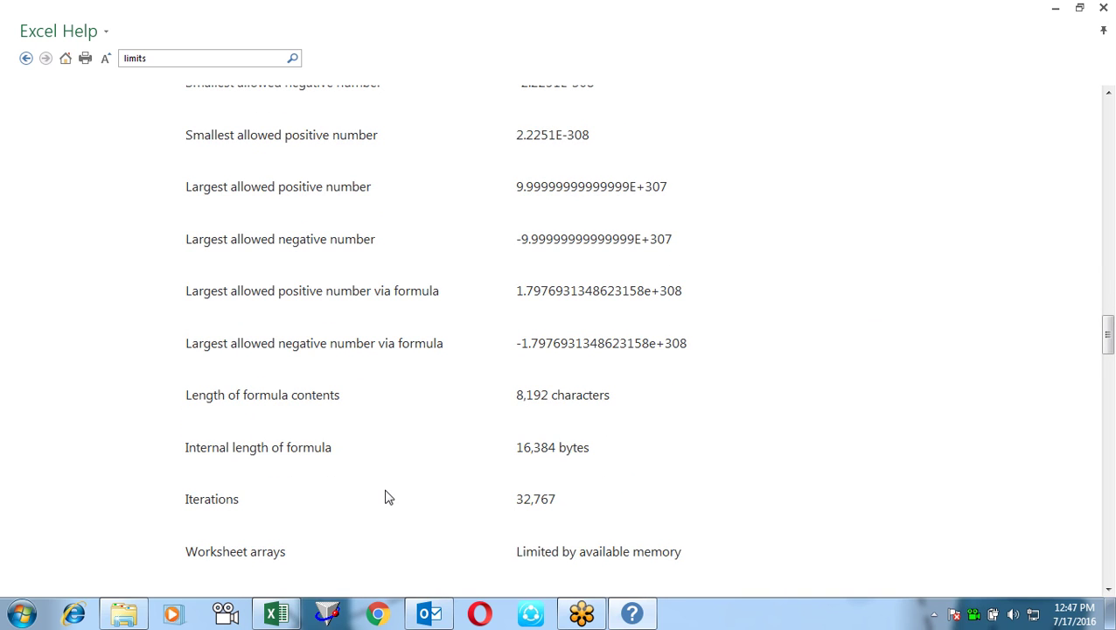
pyautogui.scroll(3, 387, 495)
pyautogui.scroll(2, 386, 492)
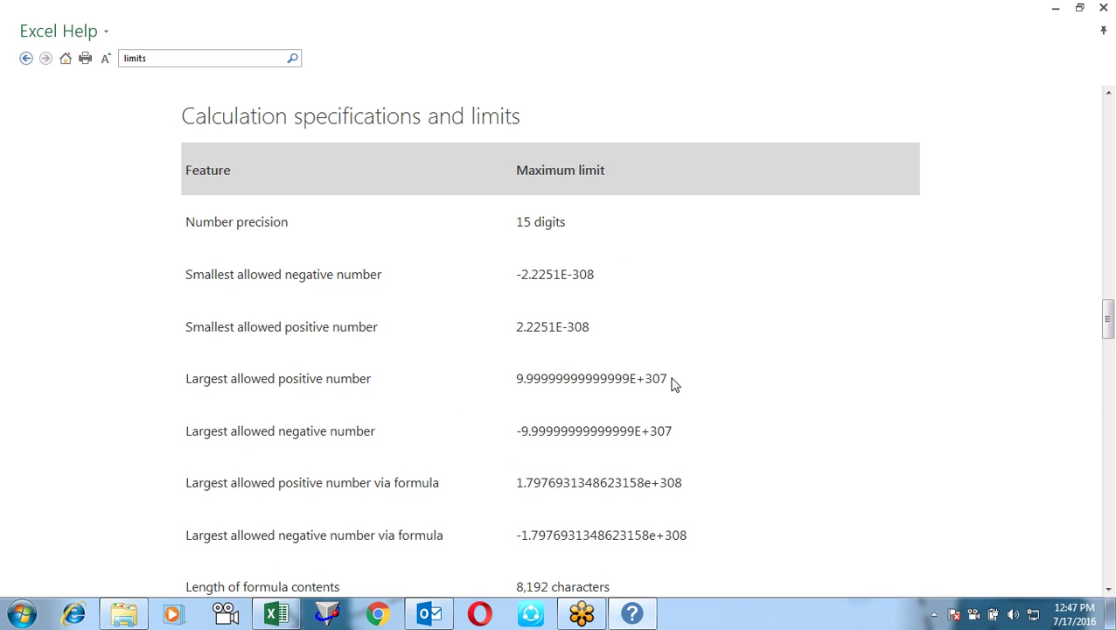
pyautogui.scroll(-1, 674, 385)
pyautogui.scroll(-2, 673, 385)
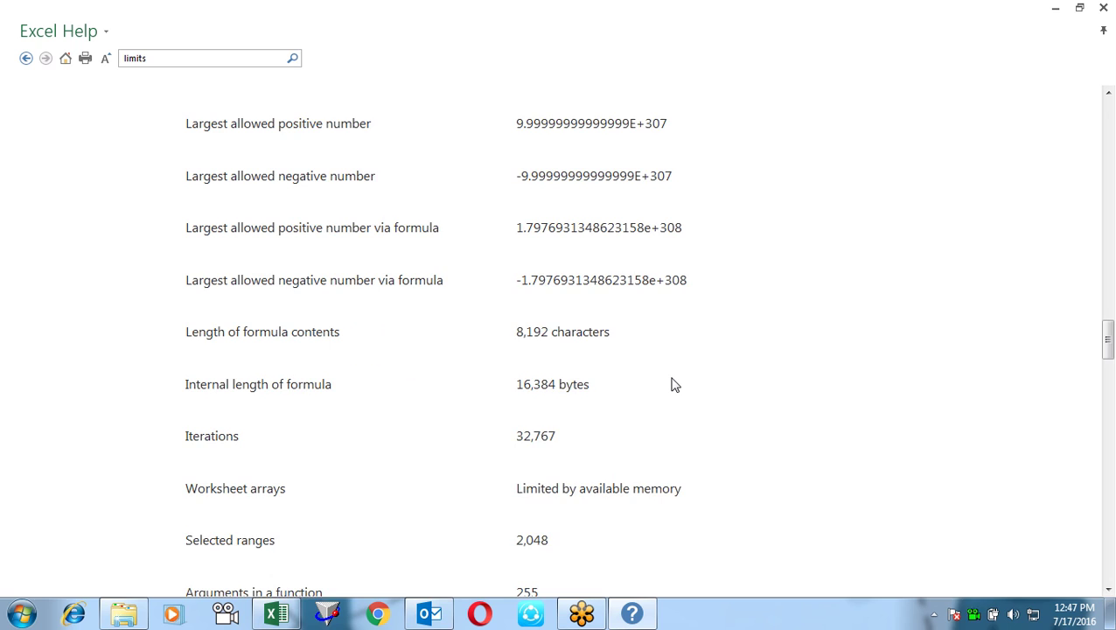
pyautogui.scroll(-1, 673, 385)
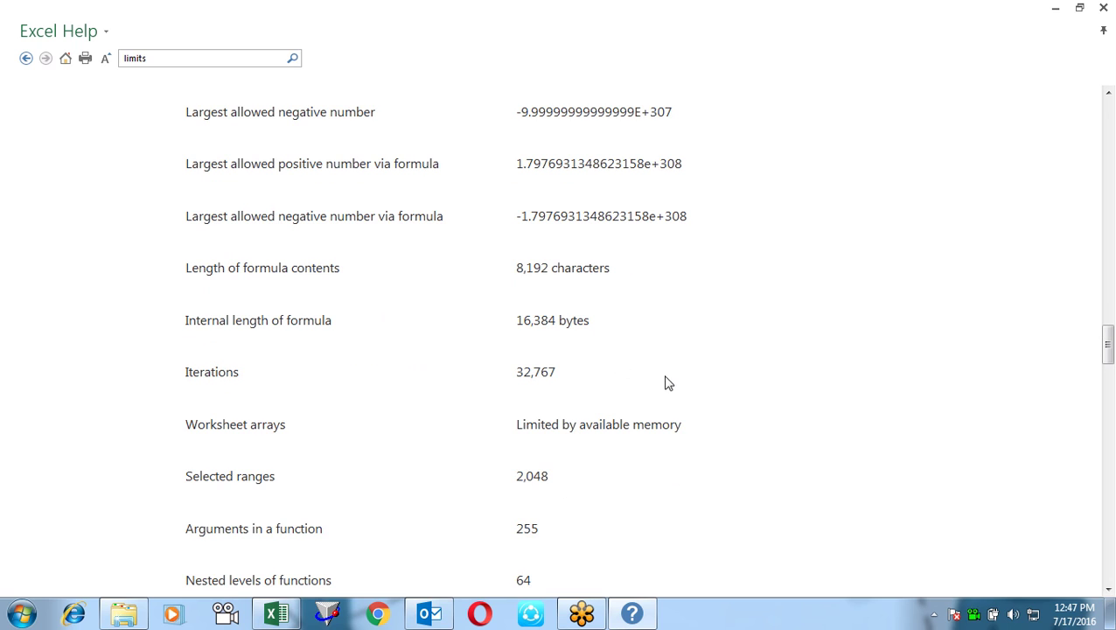
pyautogui.doubleClick(515, 322)
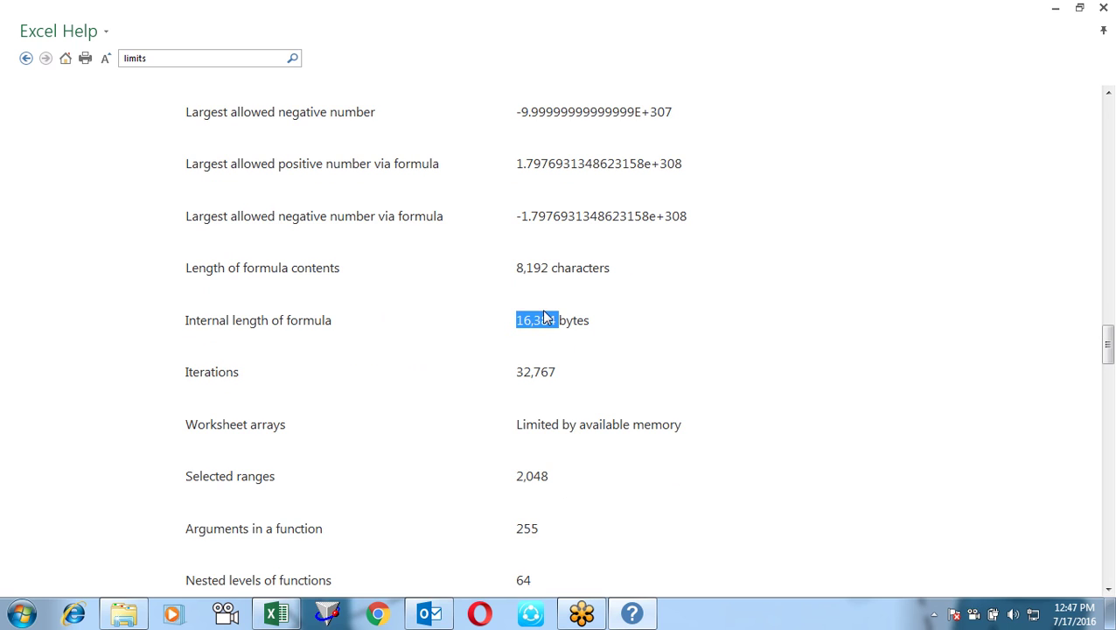
pyautogui.doubleClick(516, 269)
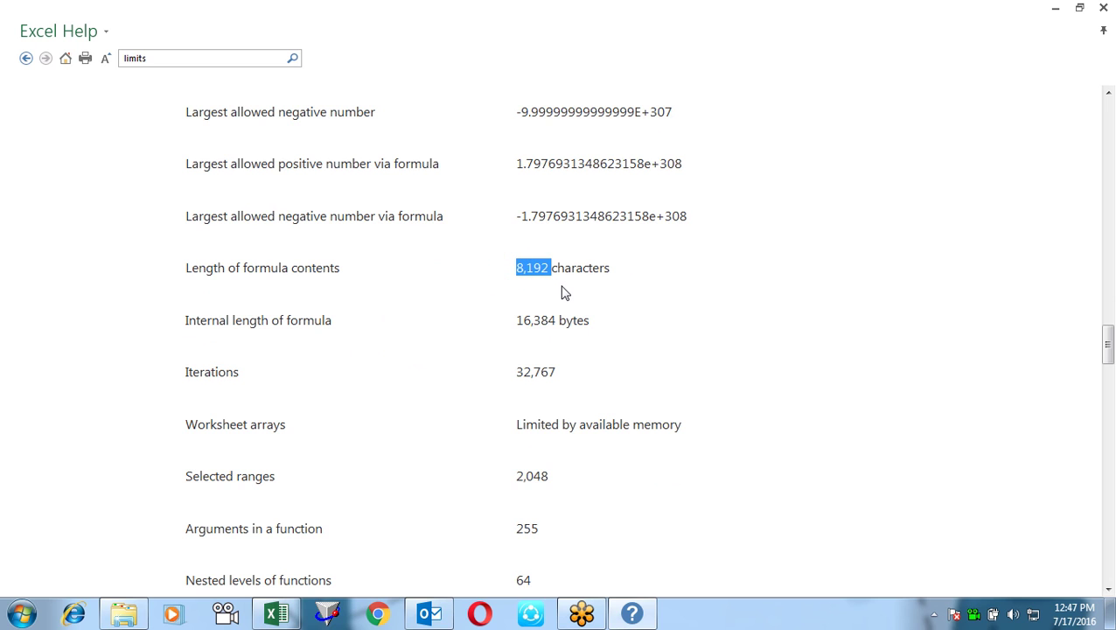
pyautogui.scroll(-3, 564, 292)
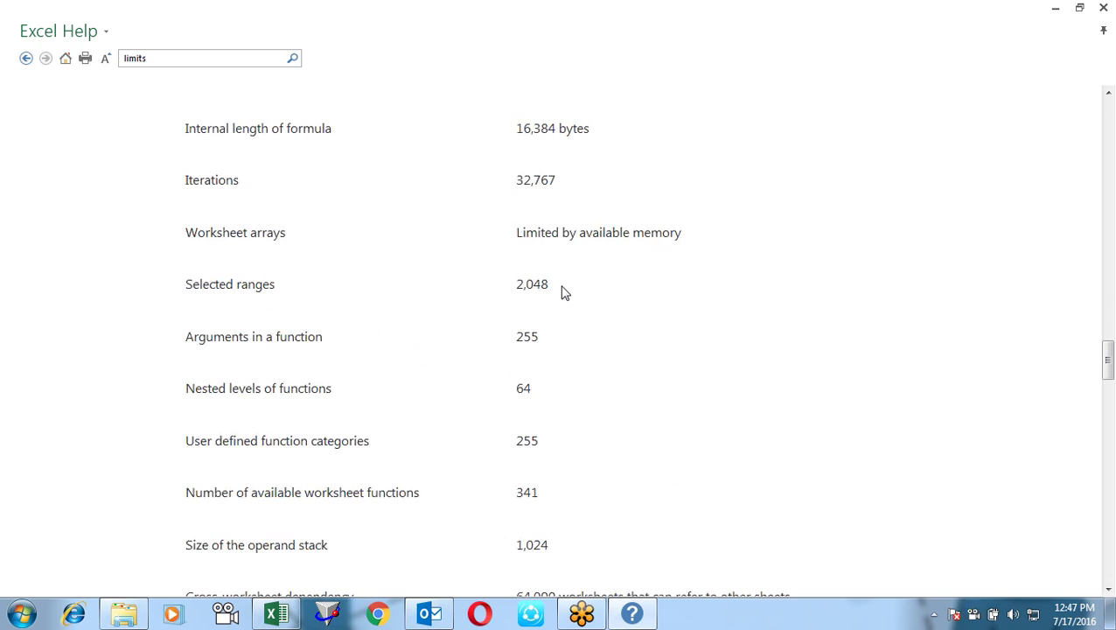
pyautogui.scroll(-1, 564, 292)
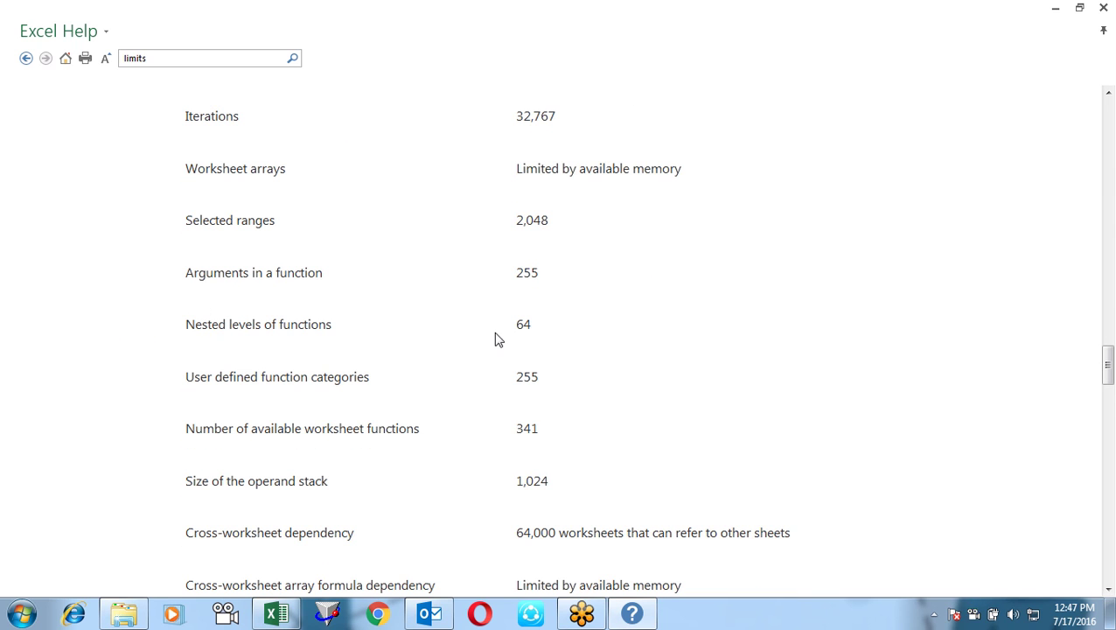
pyautogui.doubleClick(520, 324)
pyautogui.click(555, 378)
# Highlight the earliest and latest calculation dates, the latter December 31, 9999.
pyautogui.scroll(-2, 556, 379)
pyautogui.scroll(-3, 555, 380)
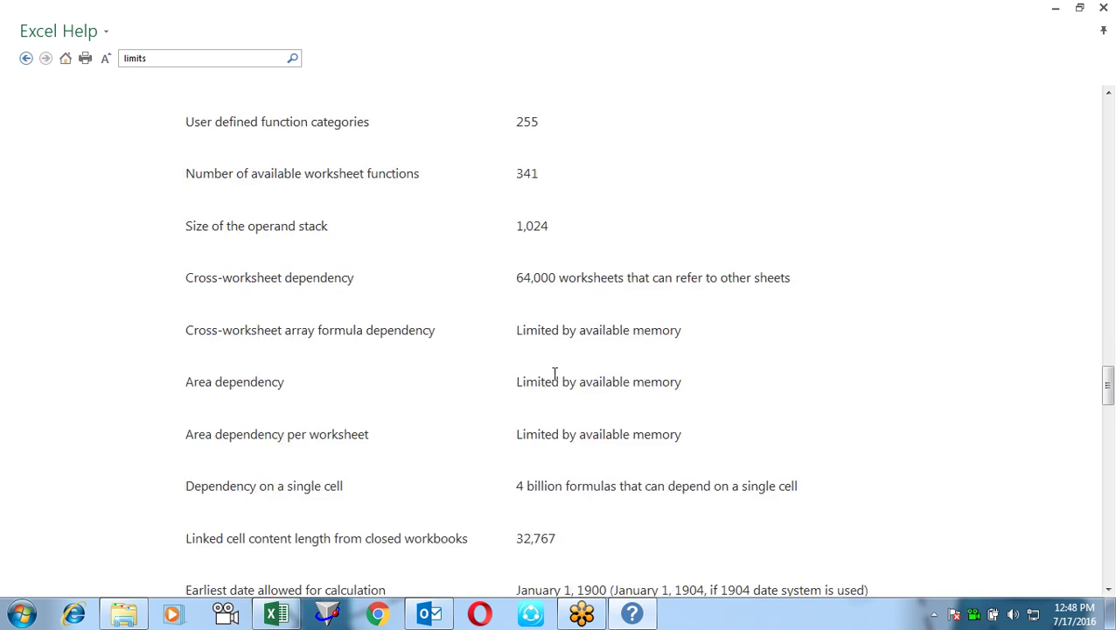
pyautogui.scroll(-3, 556, 381)
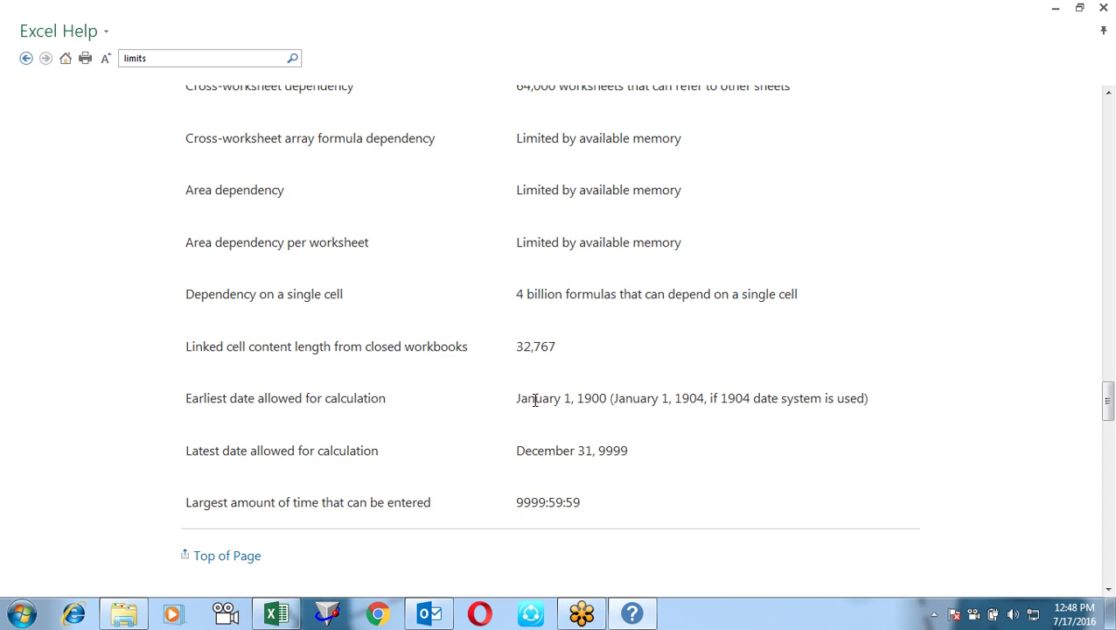
pyautogui.moveTo(536, 400); pyautogui.dragTo(676, 408)
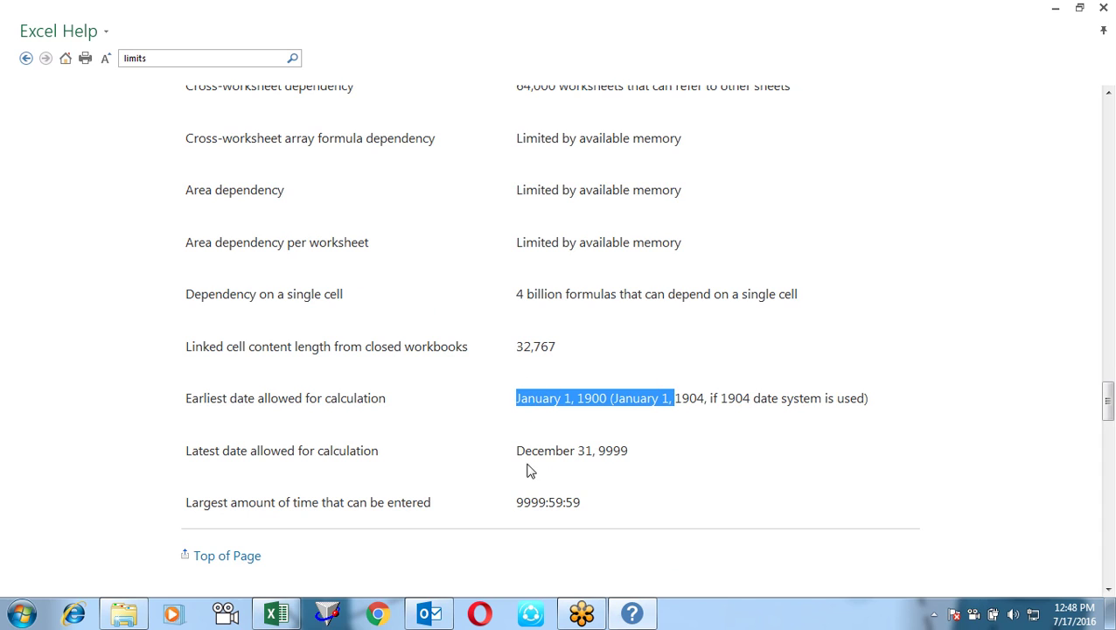
pyautogui.moveTo(518, 451); pyautogui.dragTo(623, 453)
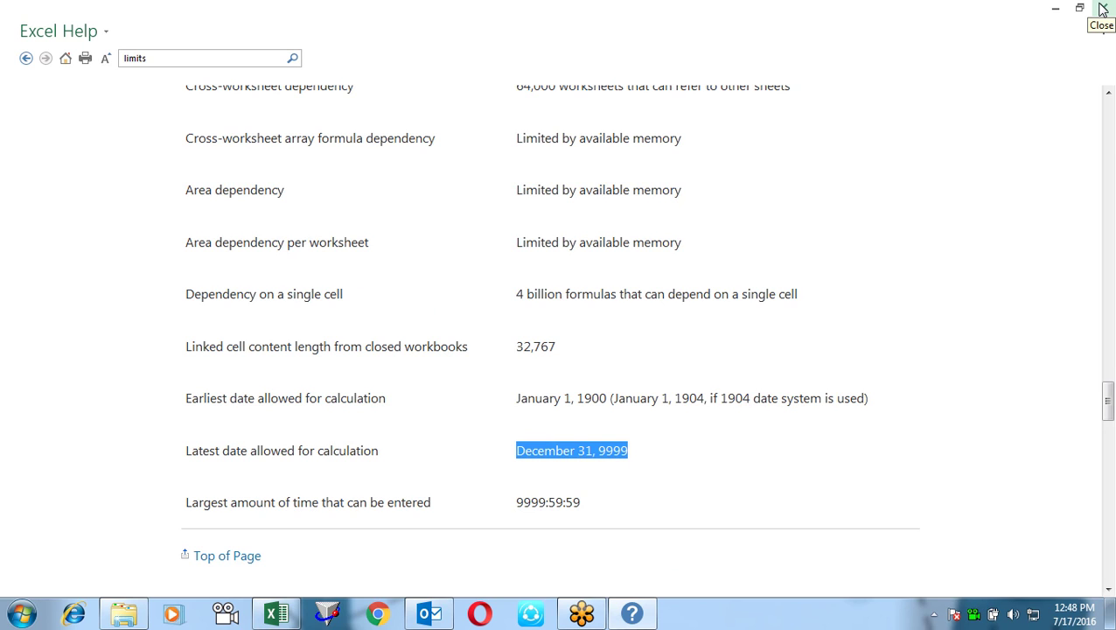
# Close Excel Help, select an empty cell beside the table, and switch to the web browser.
pyautogui.click(1102, 8)
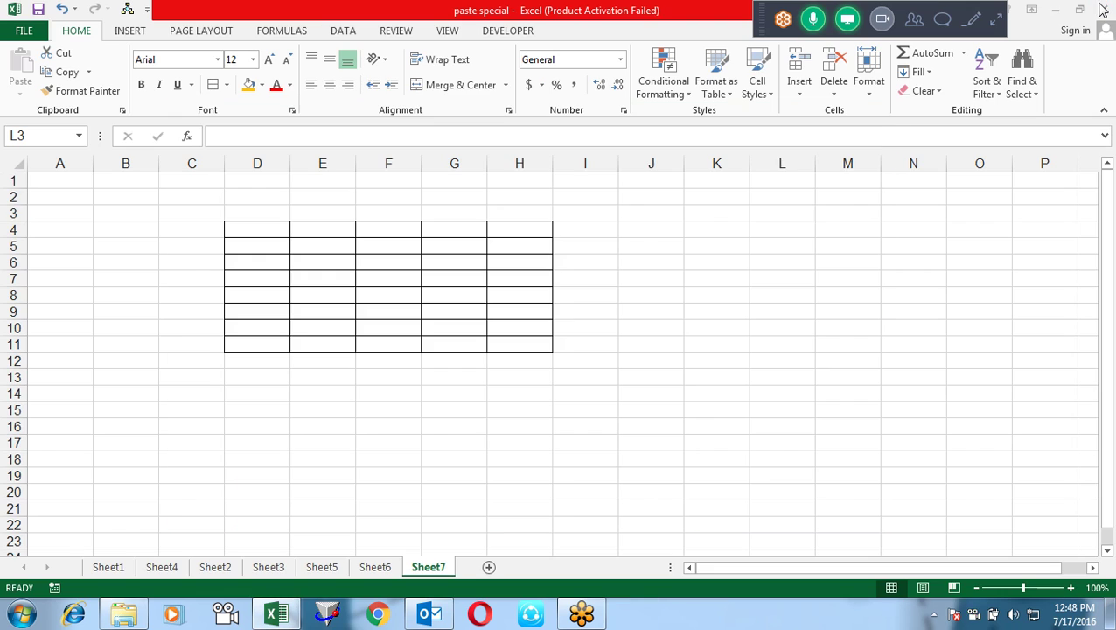
pyautogui.click(669, 302)
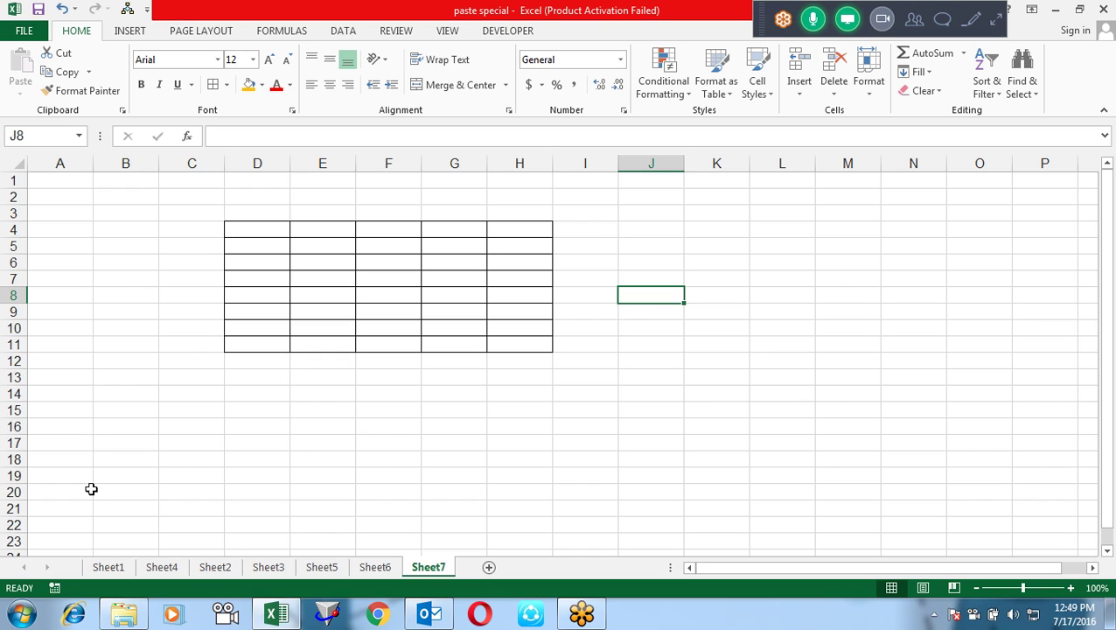
pyautogui.click(390, 618)
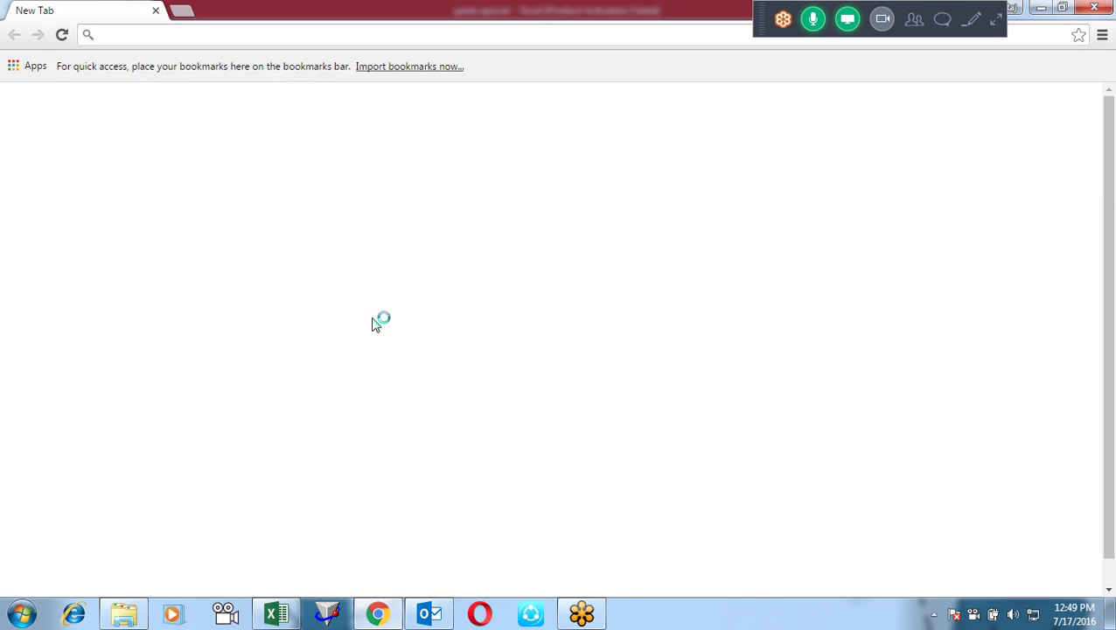
# Search Google for 'keepvid' and open the KeepVid site.
pyautogui.write('keep')
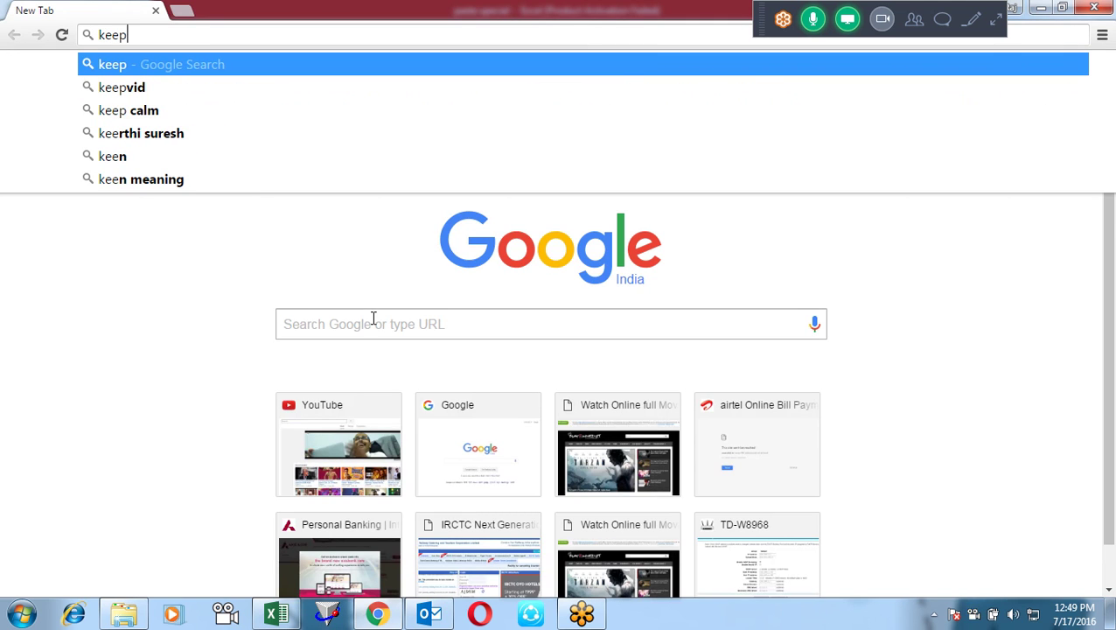
pyautogui.press('Down')
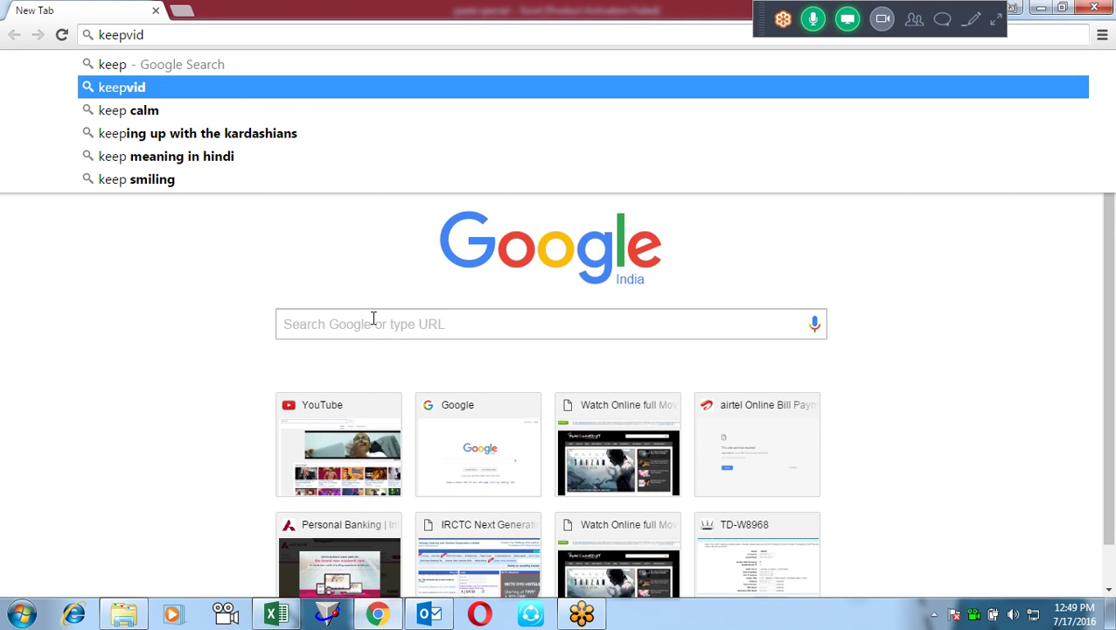
pyautogui.press('Return')
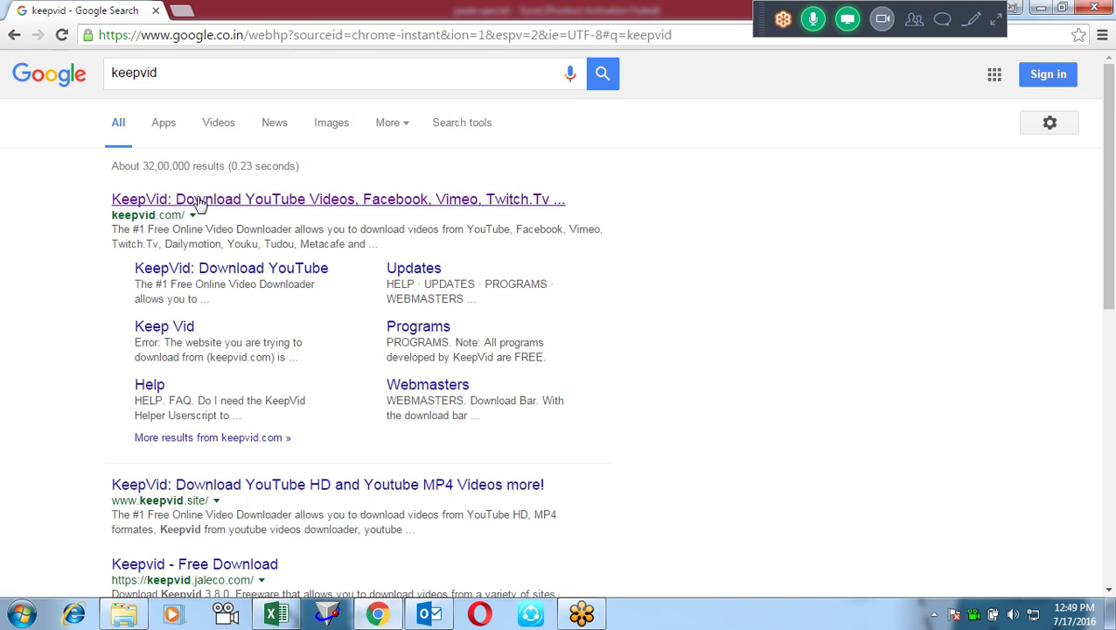
pyautogui.click(220, 200)
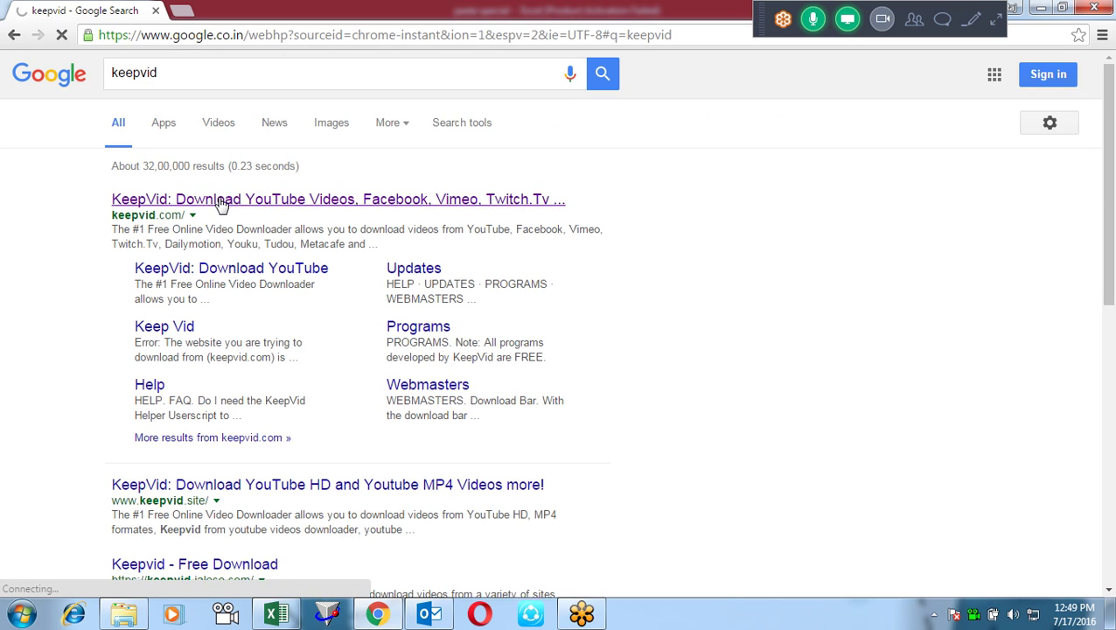
# In a new tab, load youtube.com/my_videos and sign in with the account password.
pyautogui.click(189, 15)
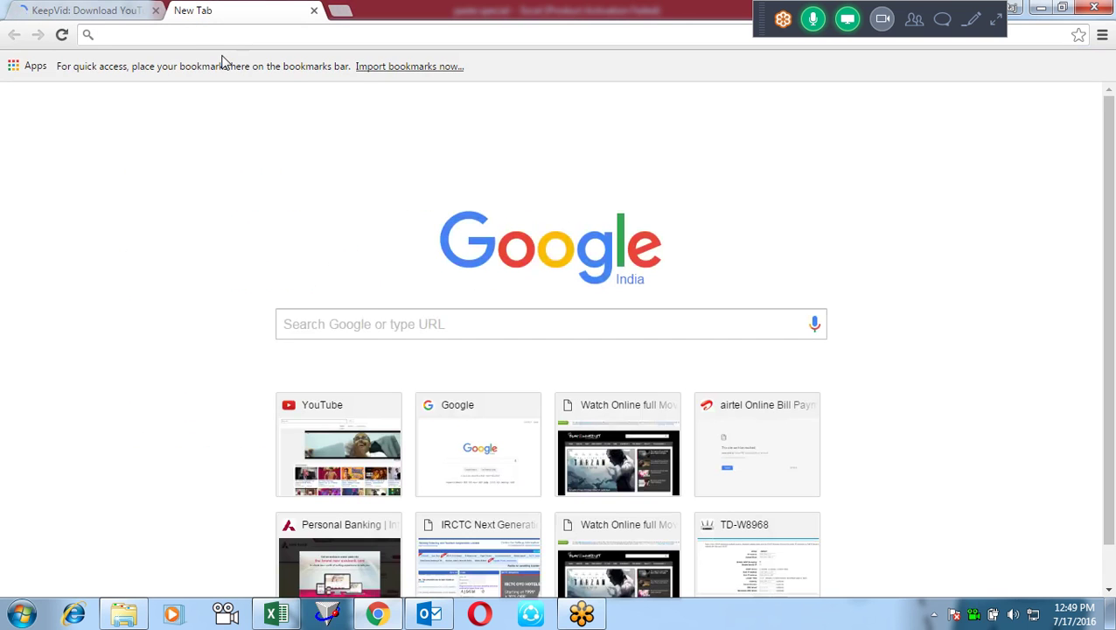
pyautogui.write('y')
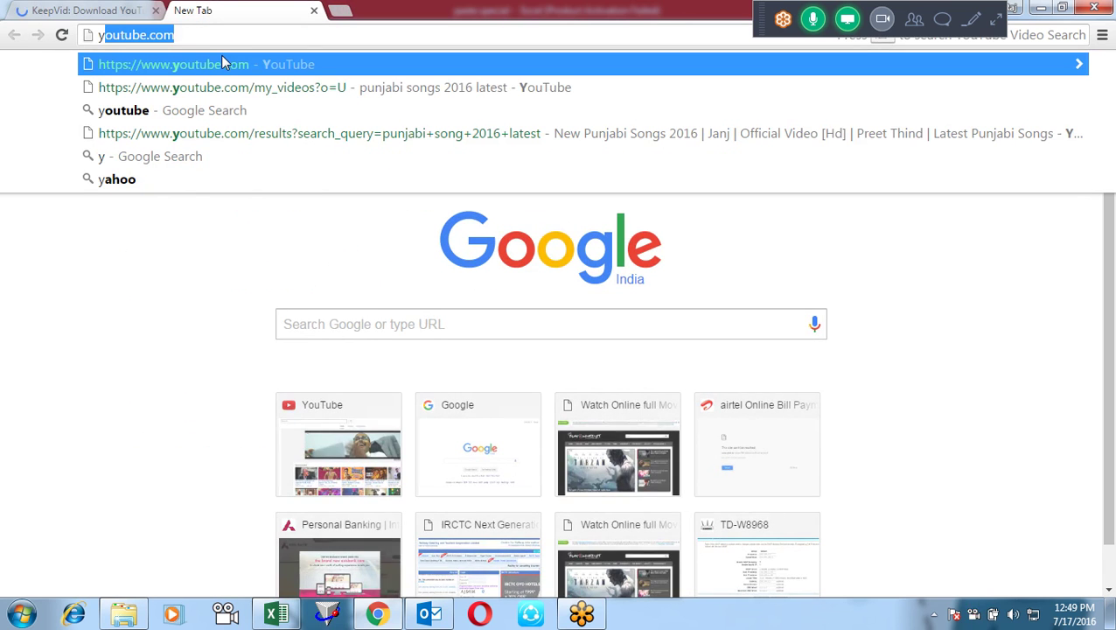
pyautogui.press('Down')
pyautogui.press('Return')
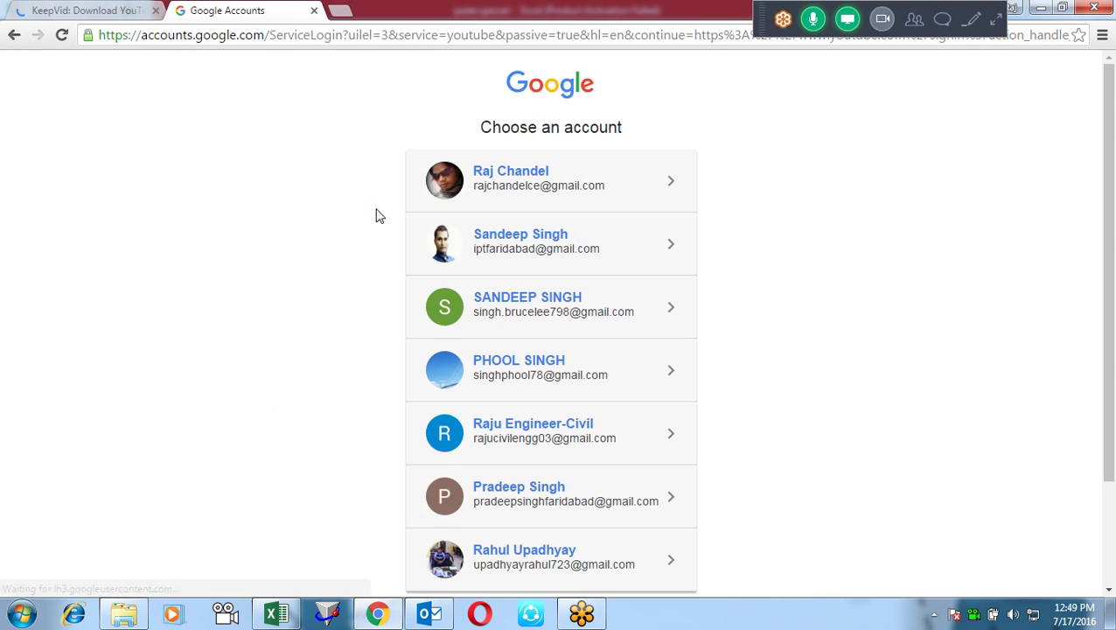
pyautogui.click(521, 256)
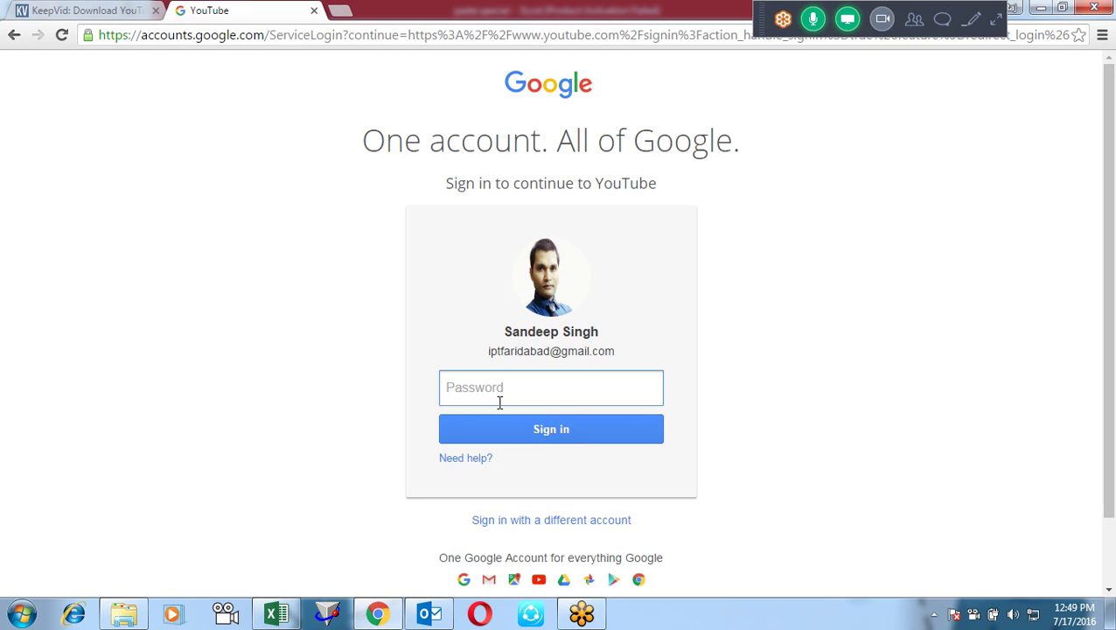
pyautogui.write('•••••••')
pyautogui.press('Return')
pyautogui.write('•••••')
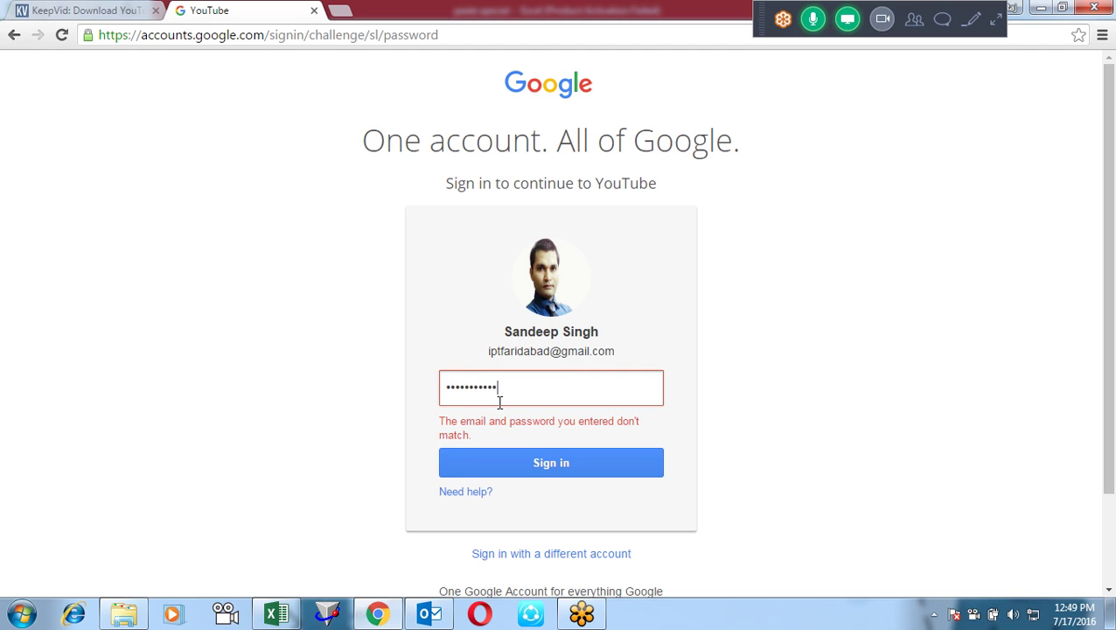
pyautogui.press('Return')
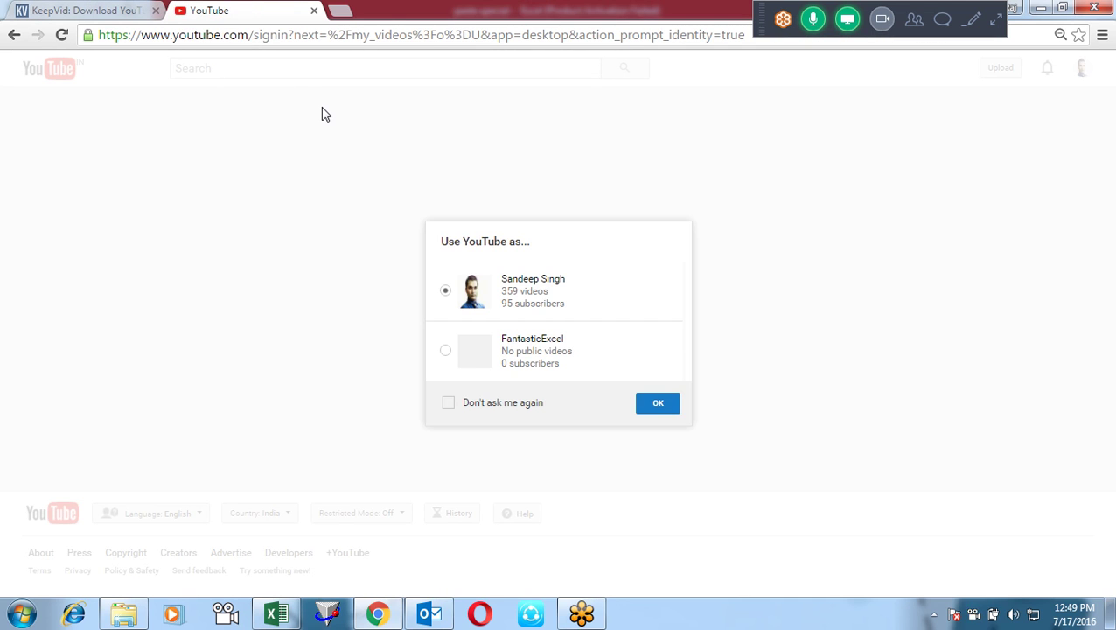
pyautogui.click(658, 406)
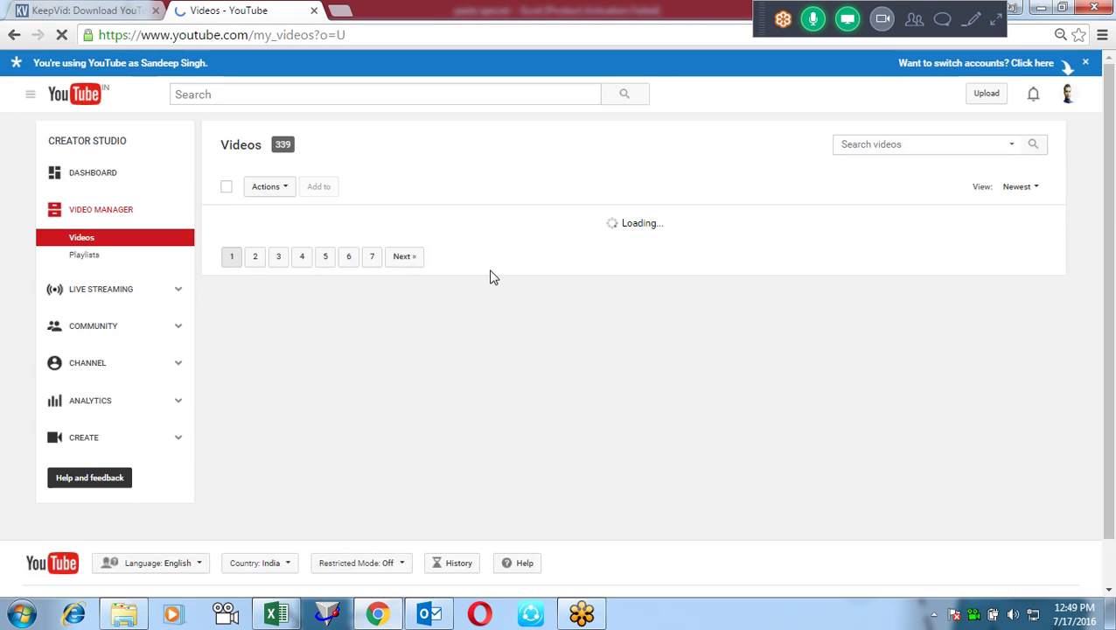
# Open 'Text Formula Excel Training' from page 2, copy its URL, and close its tab.
pyautogui.click(254, 264)
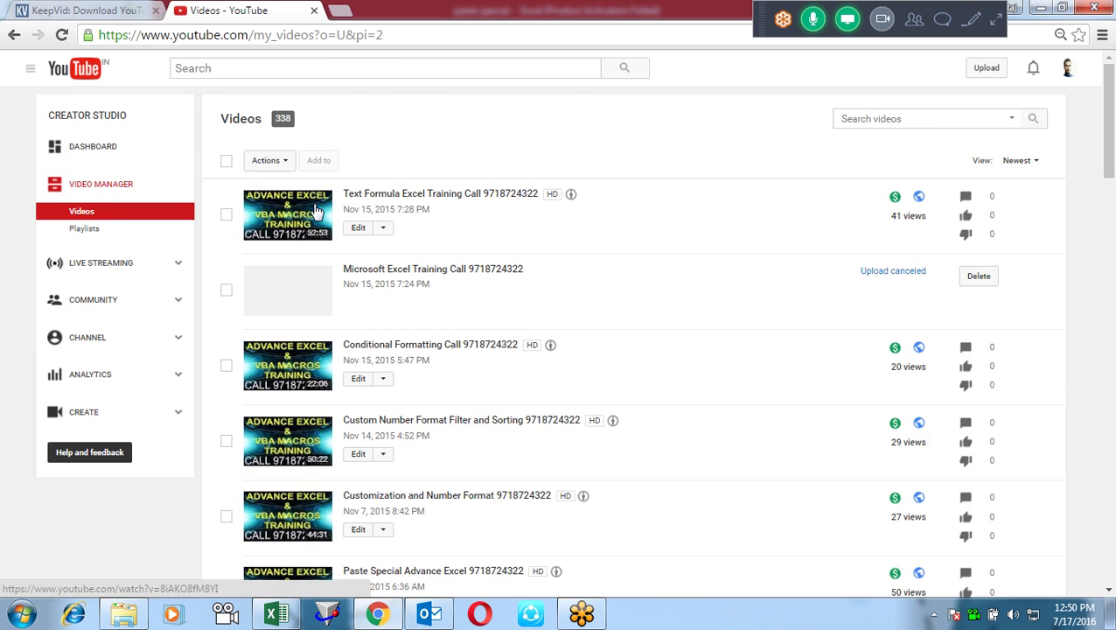
pyautogui.click(317, 210)
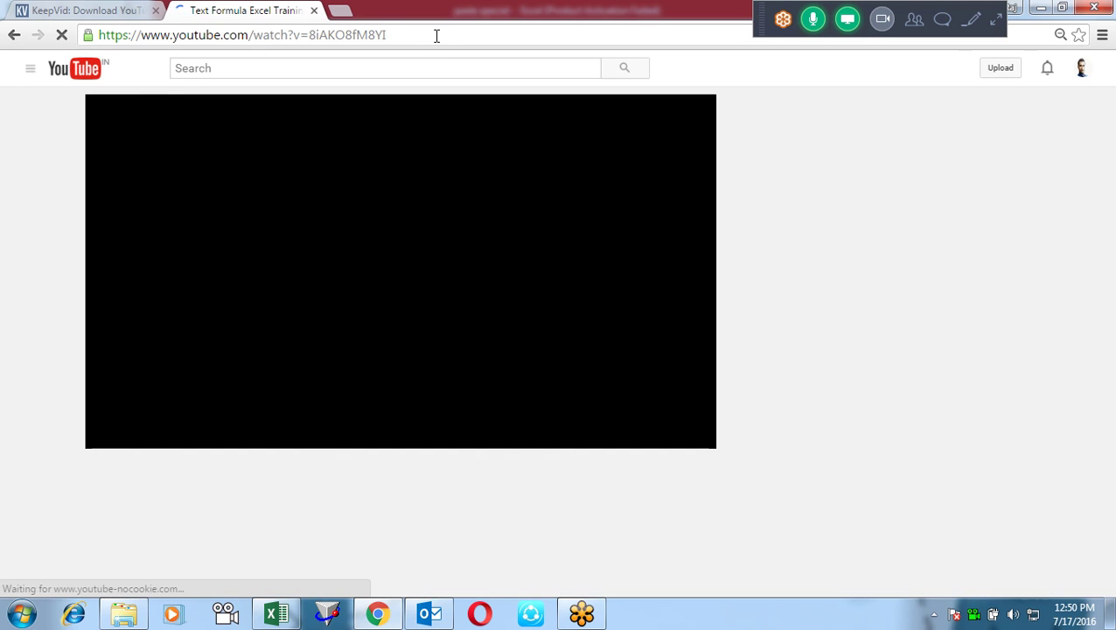
pyautogui.click(437, 35)
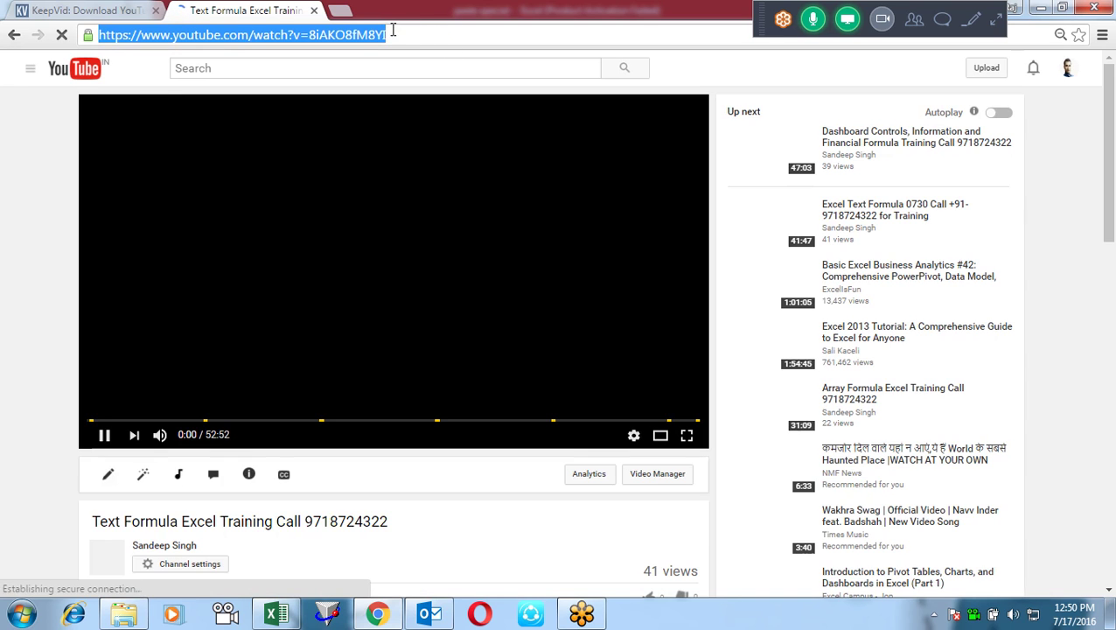
pyautogui.click(314, 10)
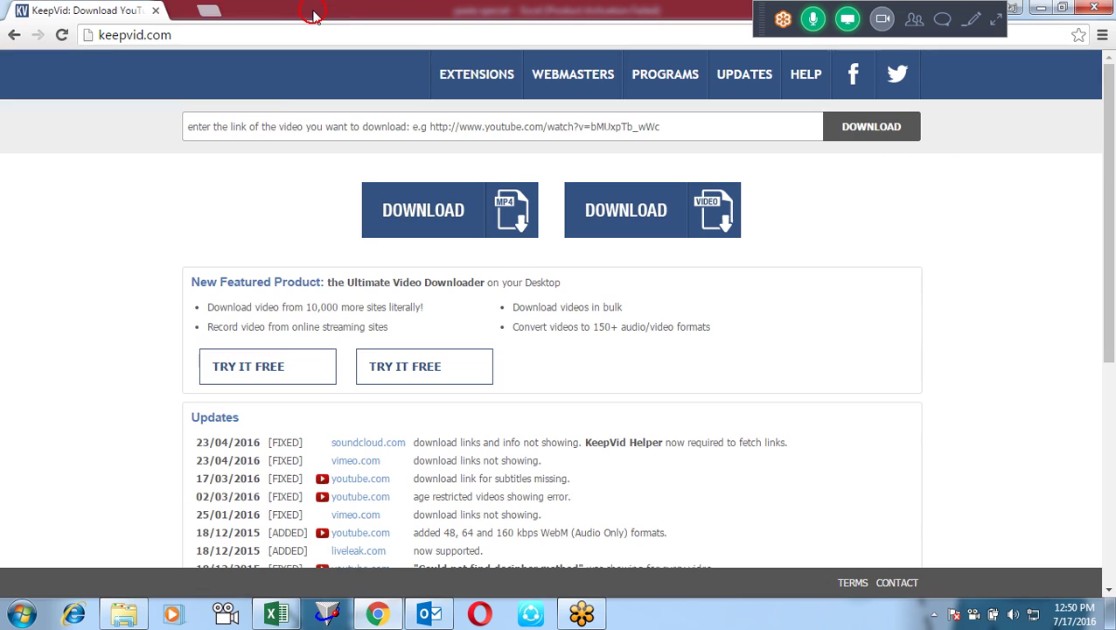
# Paste the YouTube link into KeepVid, list its MP4 480p/720p, 3GP, WEBM and MP3 downloads, then close Chrome.
pyautogui.click(303, 129)
pyautogui.write('https://www.youtube.com/watch?v=8iAKO8fM8YI')
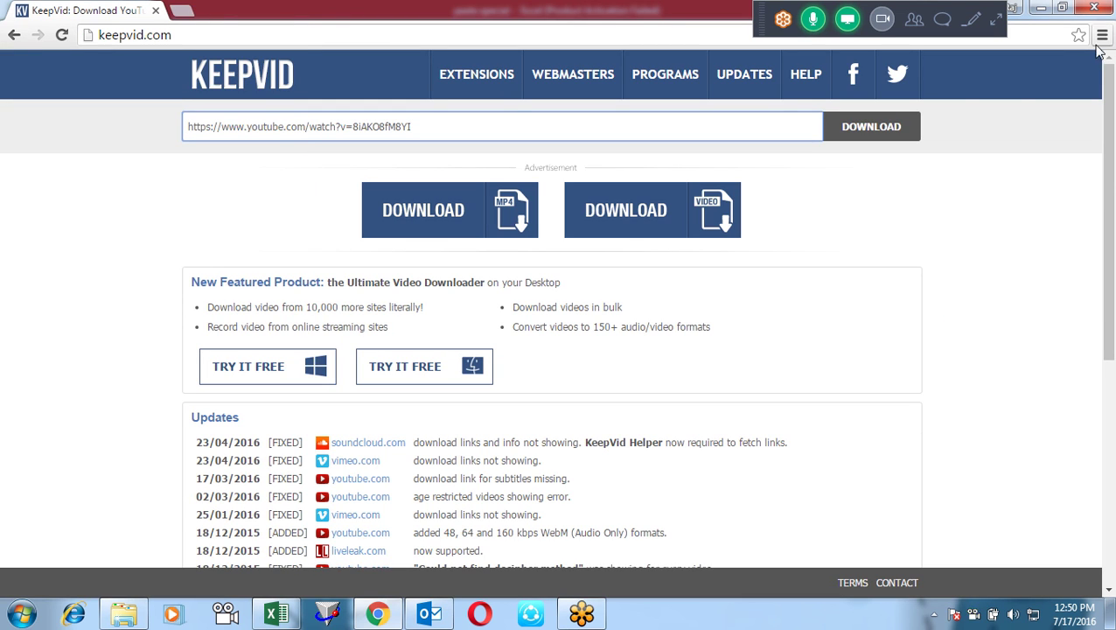
pyautogui.click(889, 126)
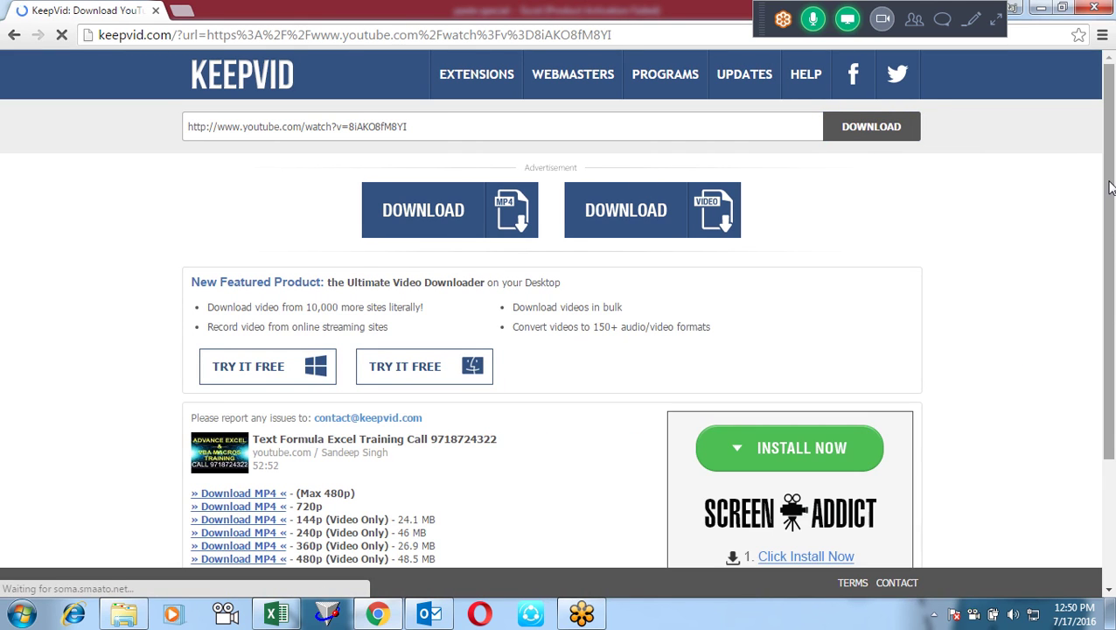
pyautogui.scroll(-3, 1109, 187)
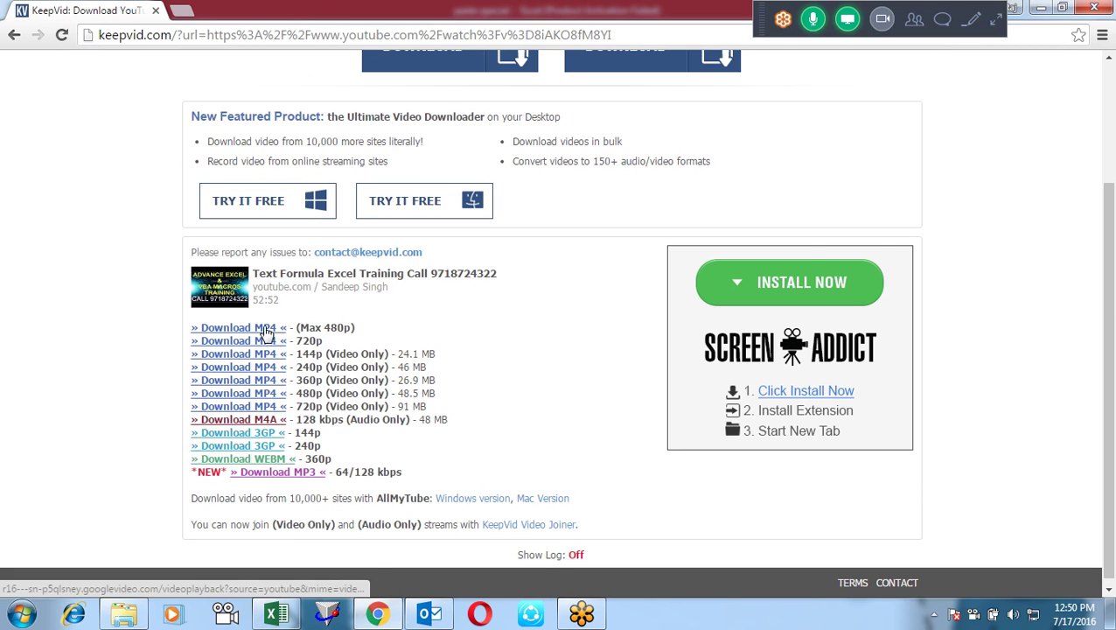
pyautogui.click(1095, 8)
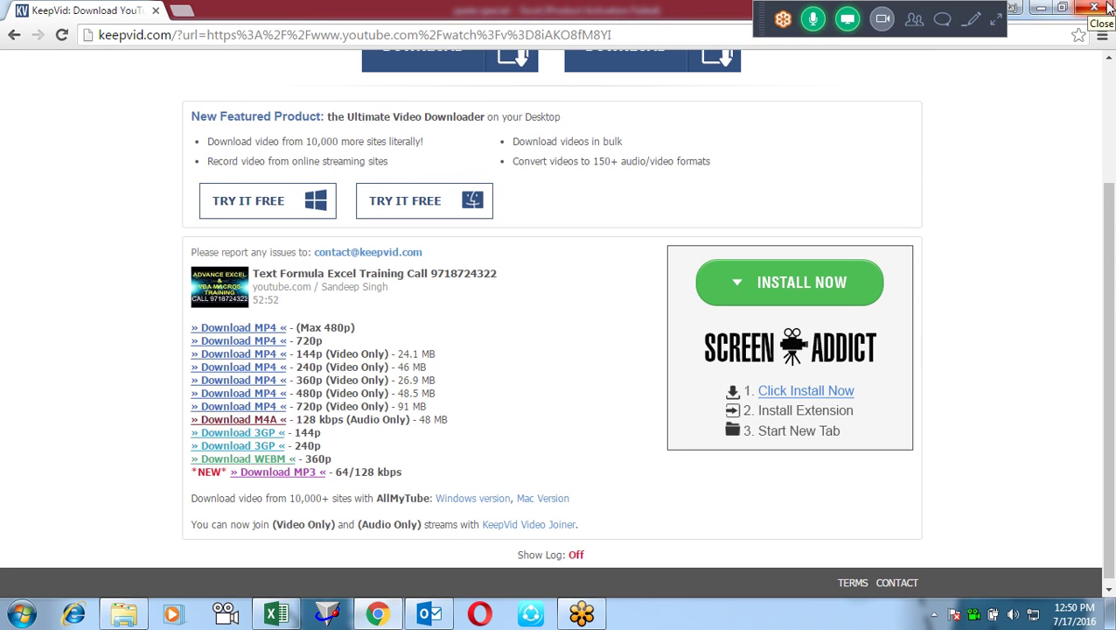